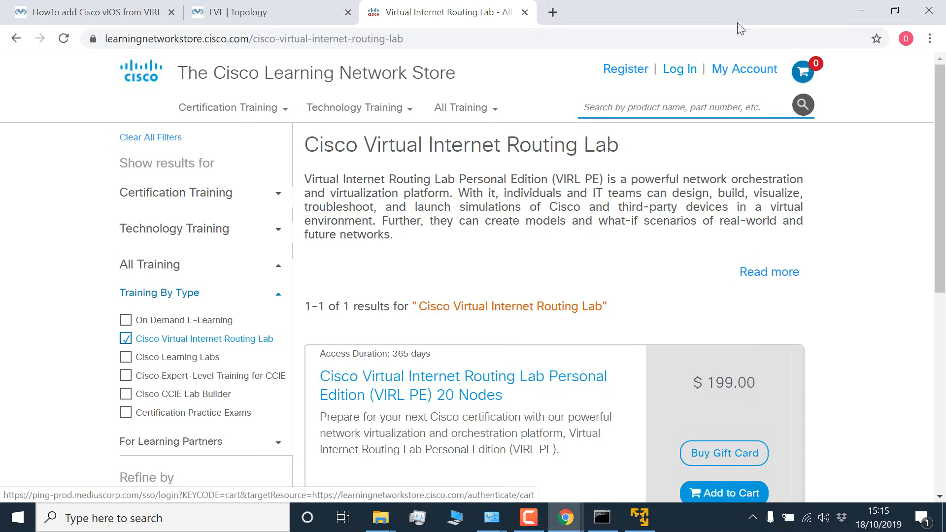
Step: Log in to the Cisco Learning Network Store with the account's username and password
left_click(683, 73)
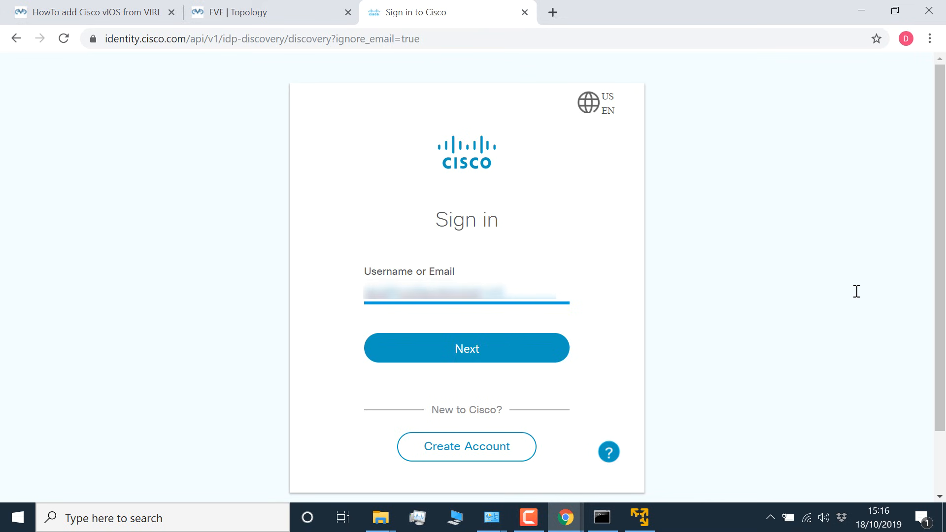
left_click(465, 350)
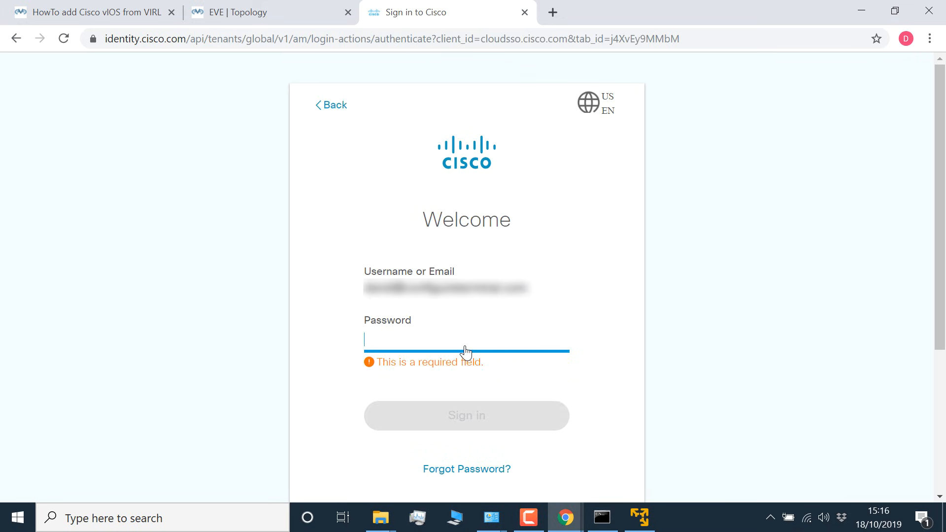
type("****")
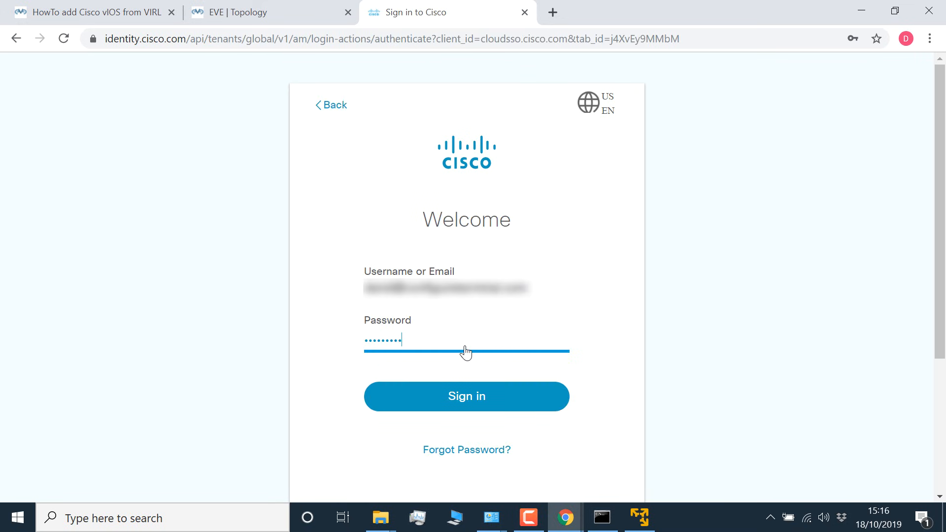
left_click(465, 395)
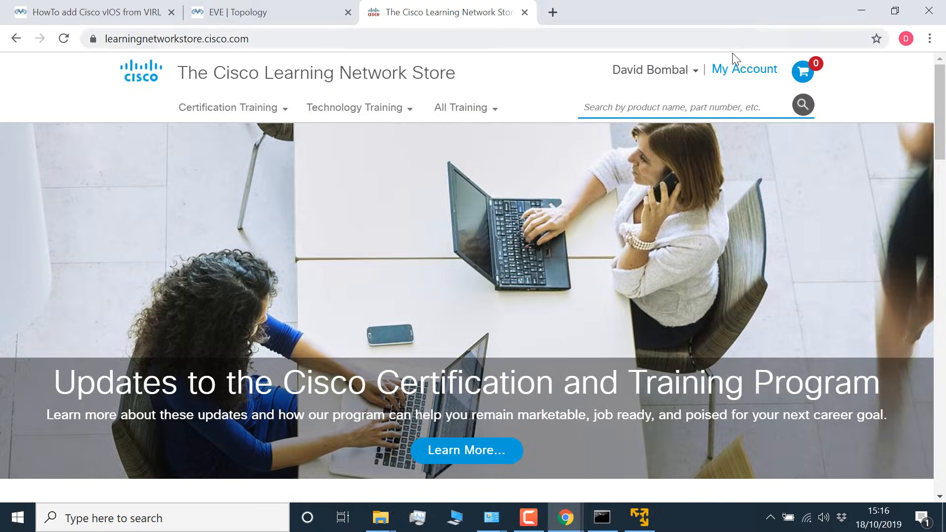
Step: Open the VIRL software download page from the account's order and expand the list of all releases
left_click(737, 71)
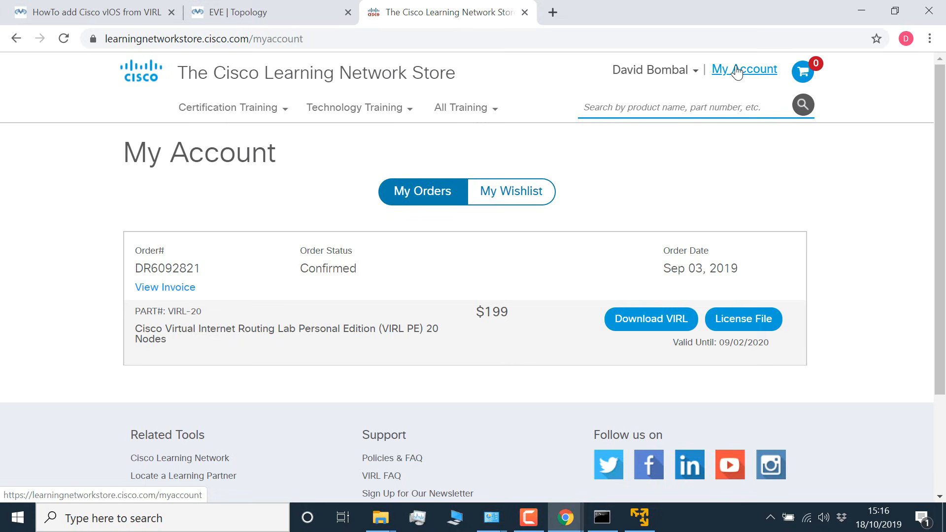
left_click(651, 320)
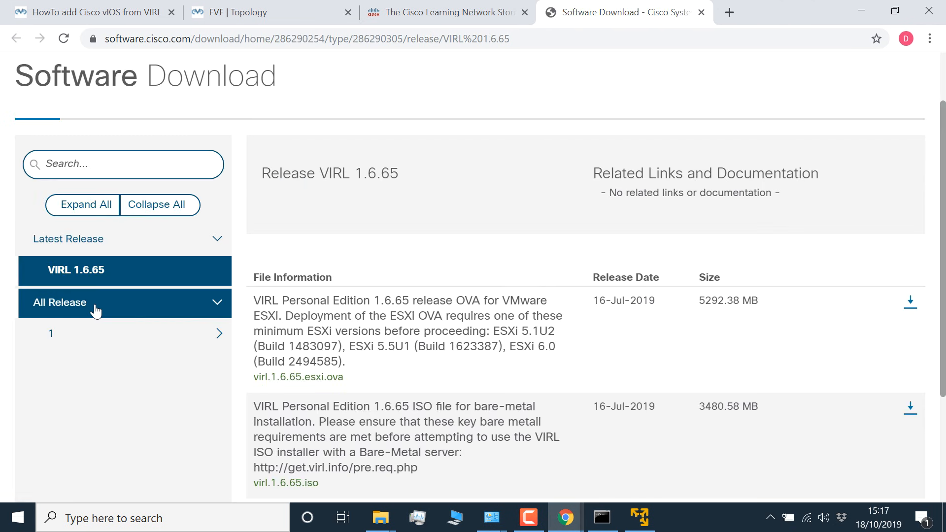
left_click(94, 306)
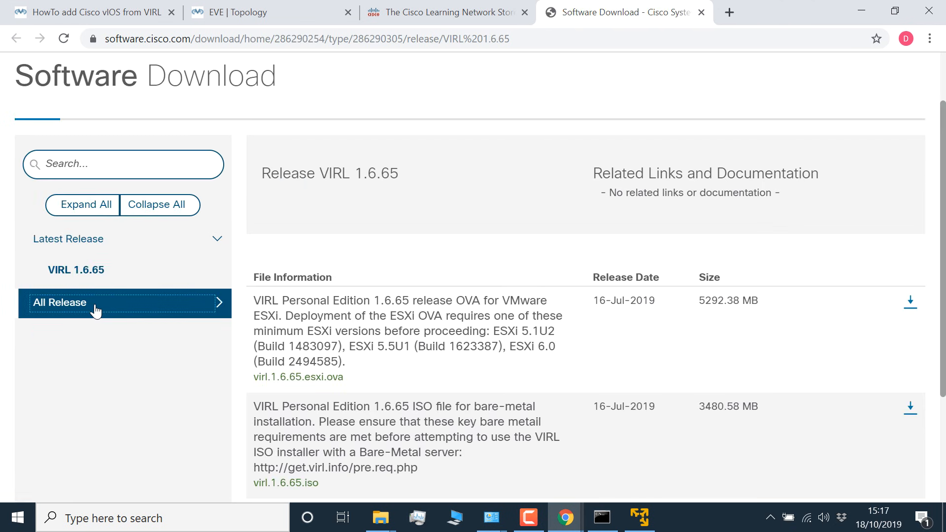
left_click(95, 309)
Step: Download the IOSv 15.7(3)M image vios-adventerprisek9-m.vmdk.SPA.157-3.M3 and accept its license agreement
left_click(84, 332)
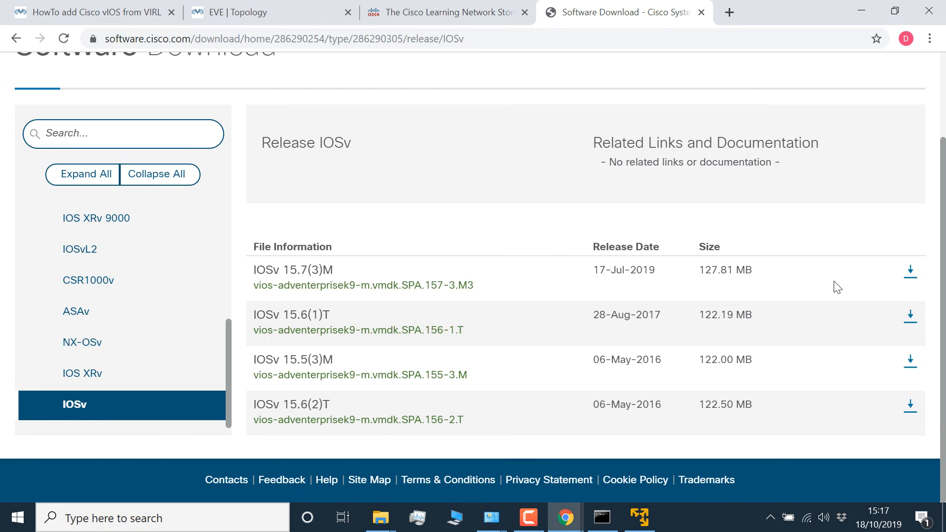
left_click(911, 271)
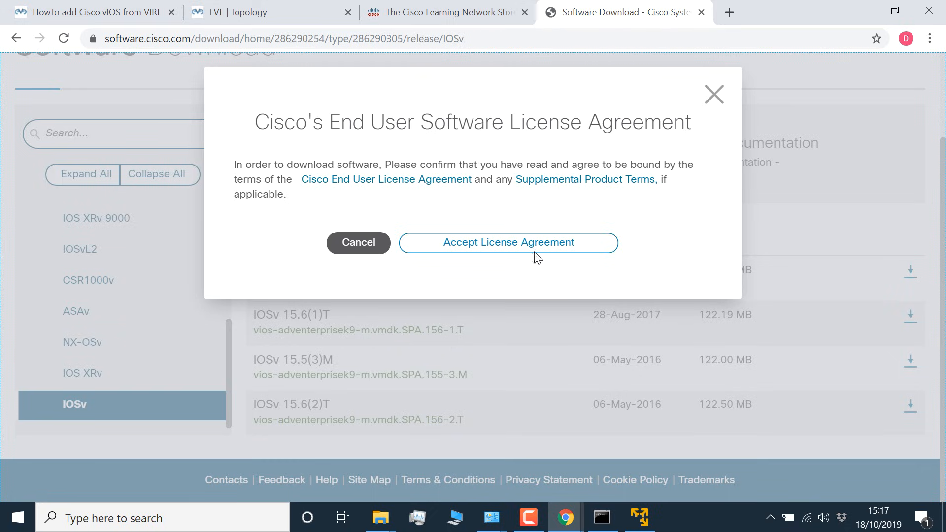
left_click(503, 251)
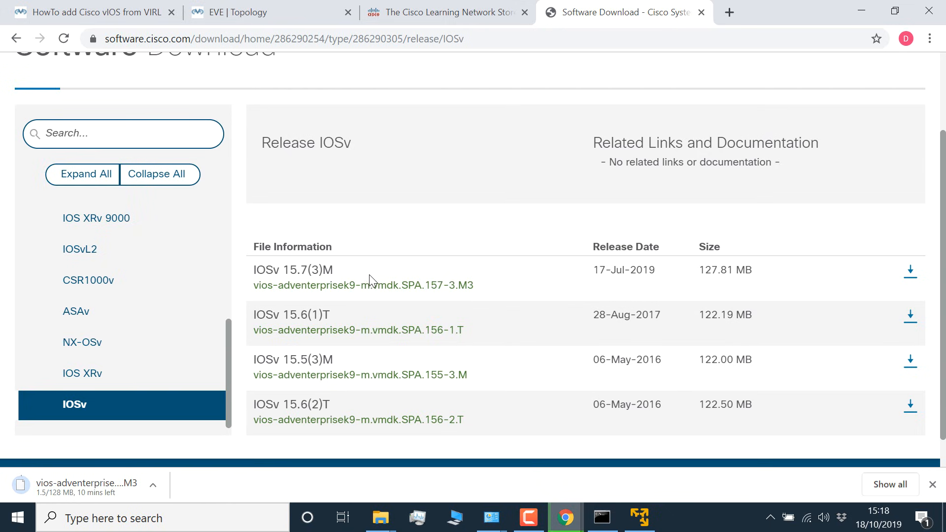
Step: Download the IOSvL2 15.2.1 image vios_l2-adventerprisek9-m.SSA.high_iron_20180619.qcow2 and accept its license agreement
left_click(125, 251)
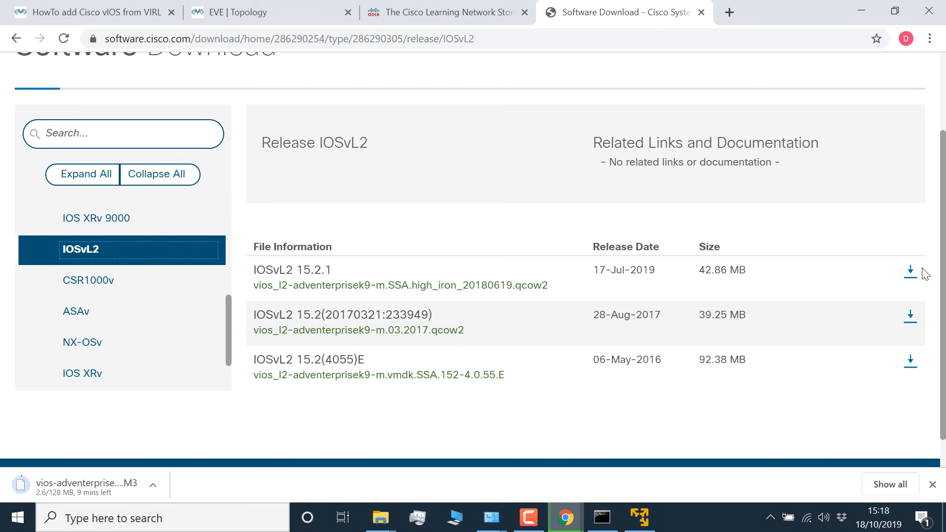
left_click(909, 274)
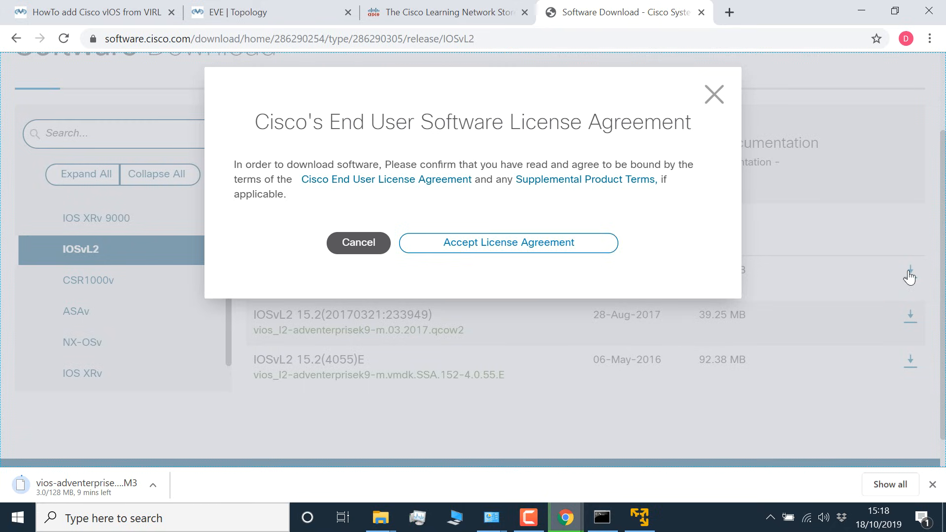
left_click(445, 244)
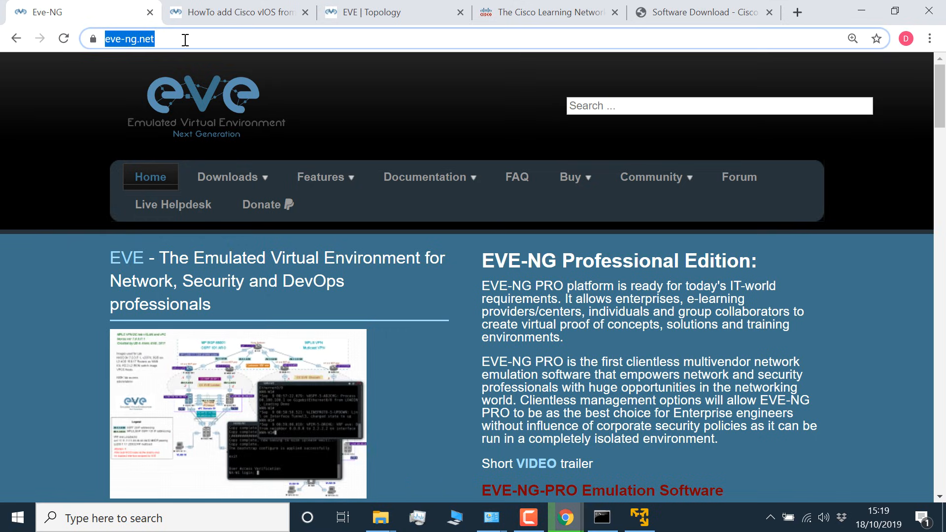
Step: Search the EVE-NG HowTo's documentation for "virl" and open the guide "HowTo add Cisco vIOS from VIRL"
mouse_move(419, 182)
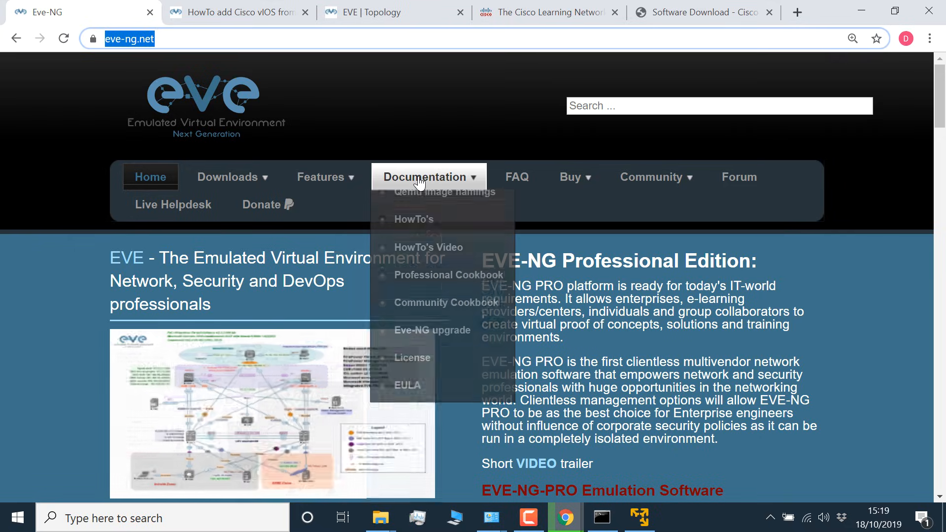
left_click(431, 287)
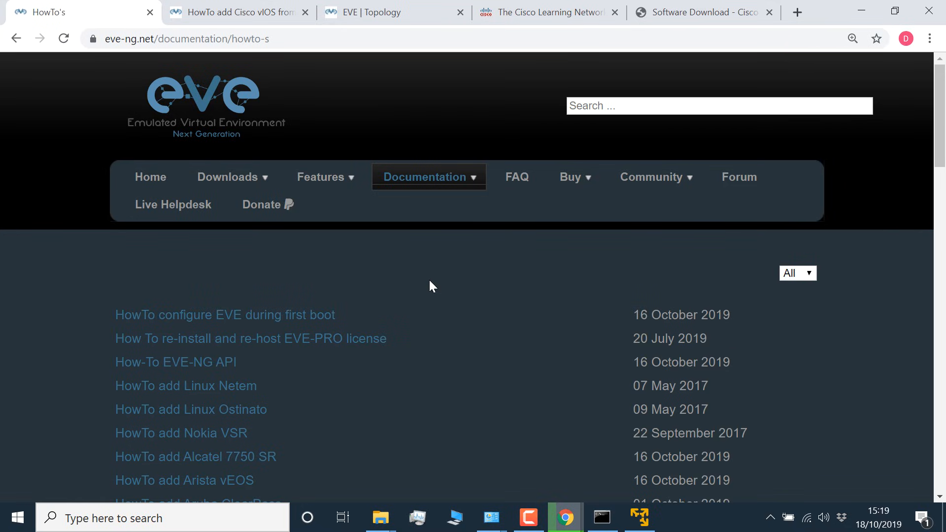
key("ctrl+f")
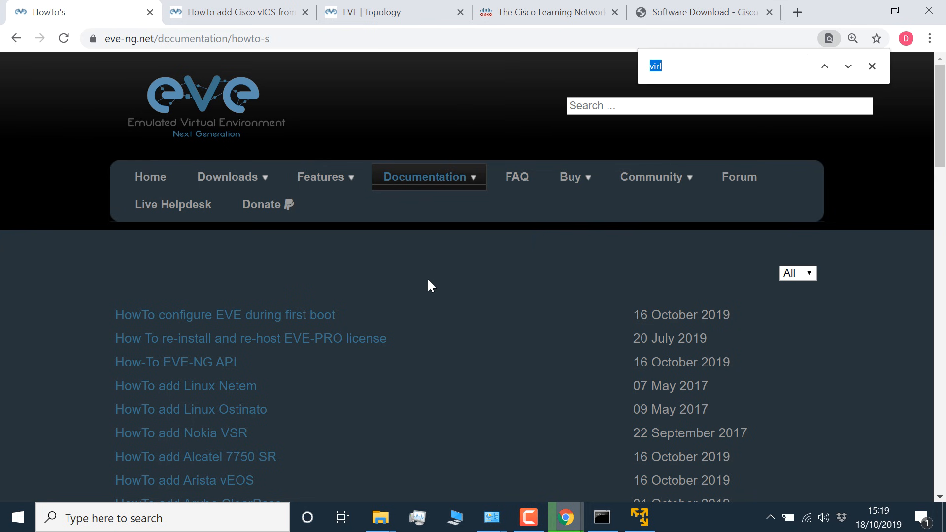
type("virl")
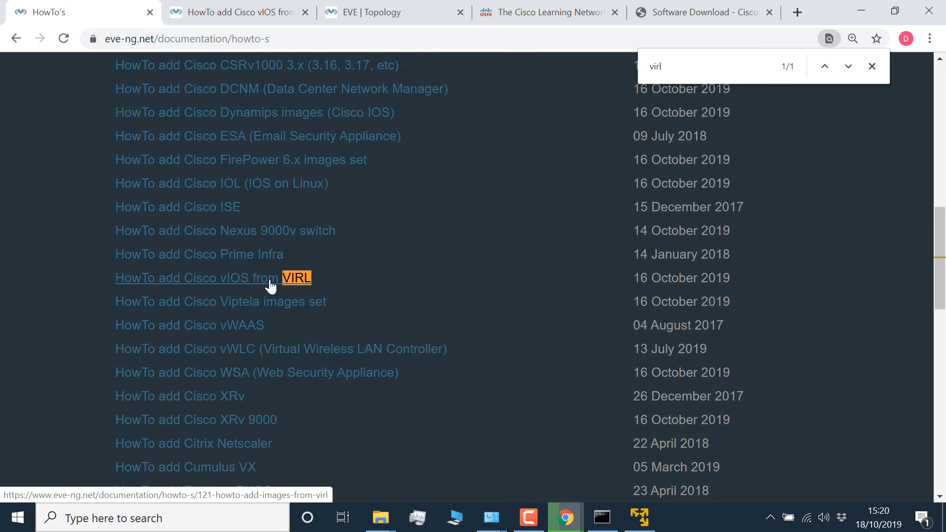
left_click(237, 279)
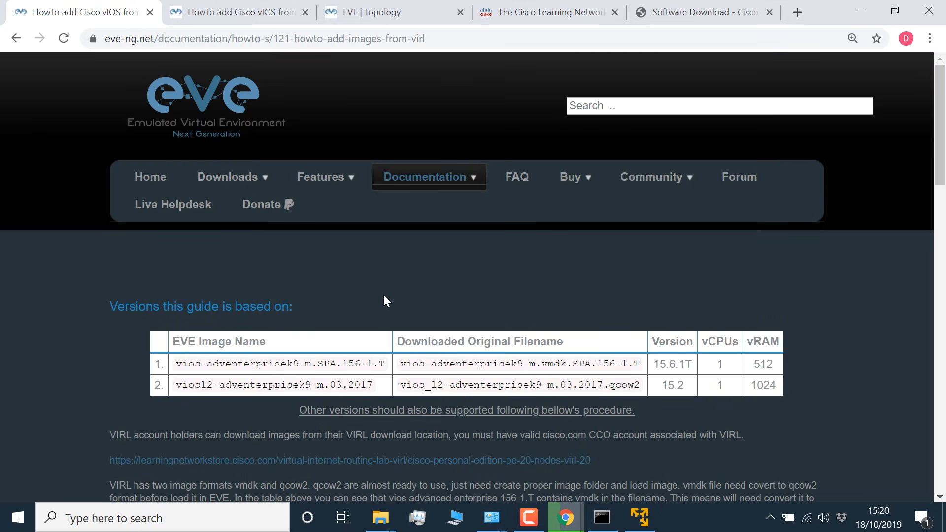
key("ctrl+minus")
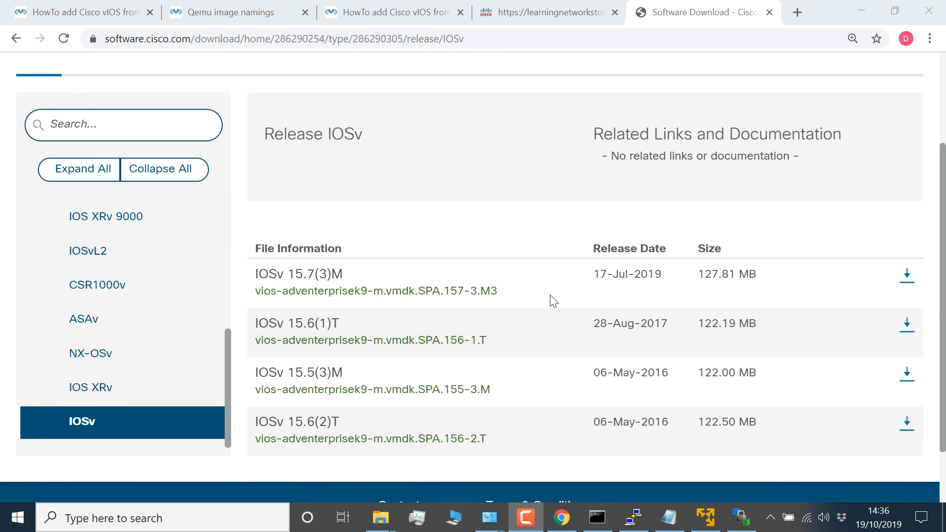
Step: Examine the file names and formats of the IOSv 15.7(3)M and IOSvL2 15.2.1 images on the Cisco download page
left_click_drag(533, 293, 257, 300)
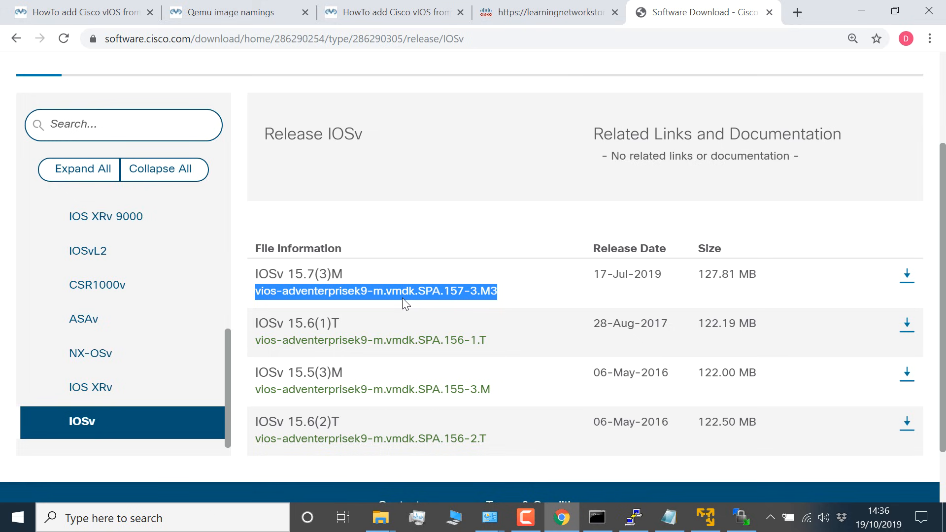
left_click(154, 256)
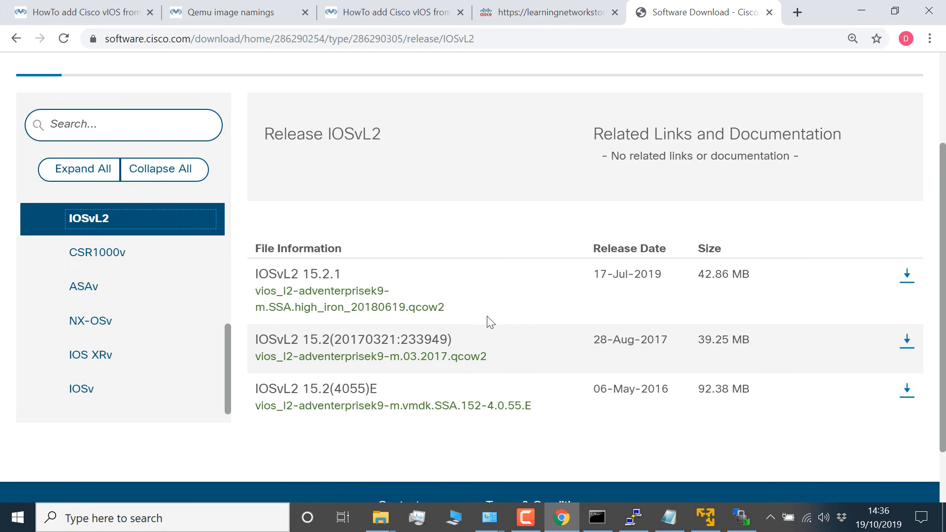
double_click(410, 311)
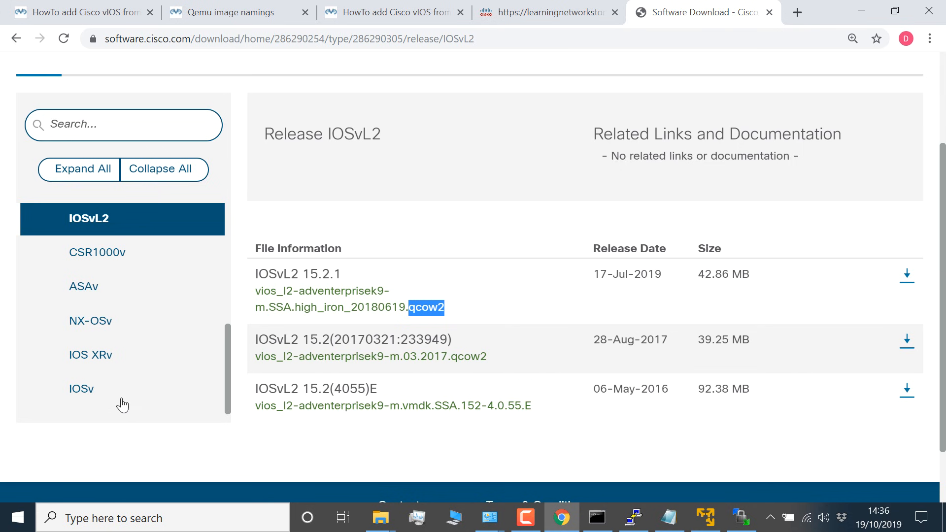
left_click(121, 398)
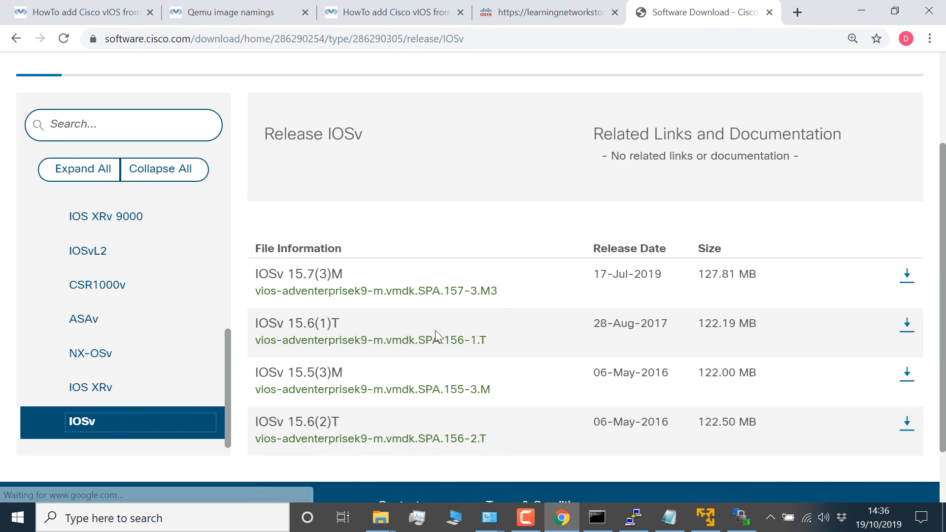
left_click_drag(497, 291, 253, 292)
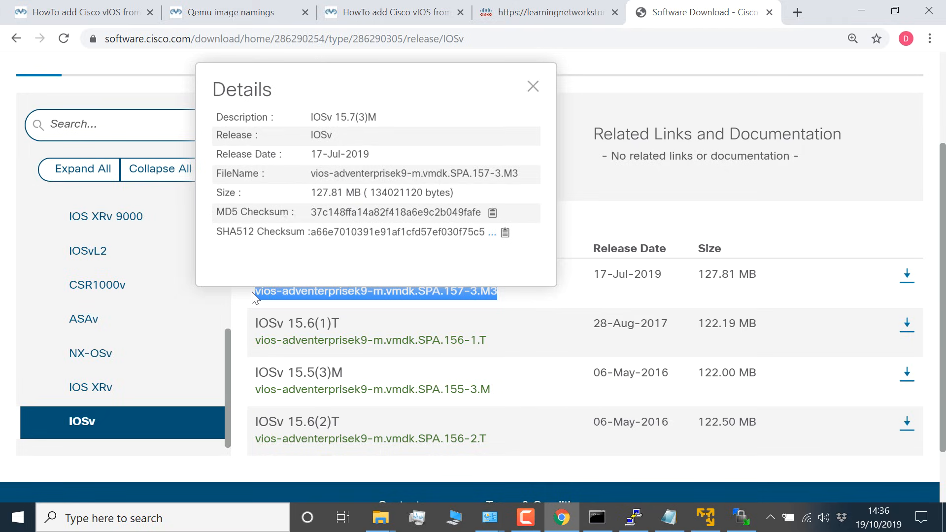
Step: Examine the file formats of the newest ASAv, IOS XRv 9000 and CSR1000v images
left_click(115, 330)
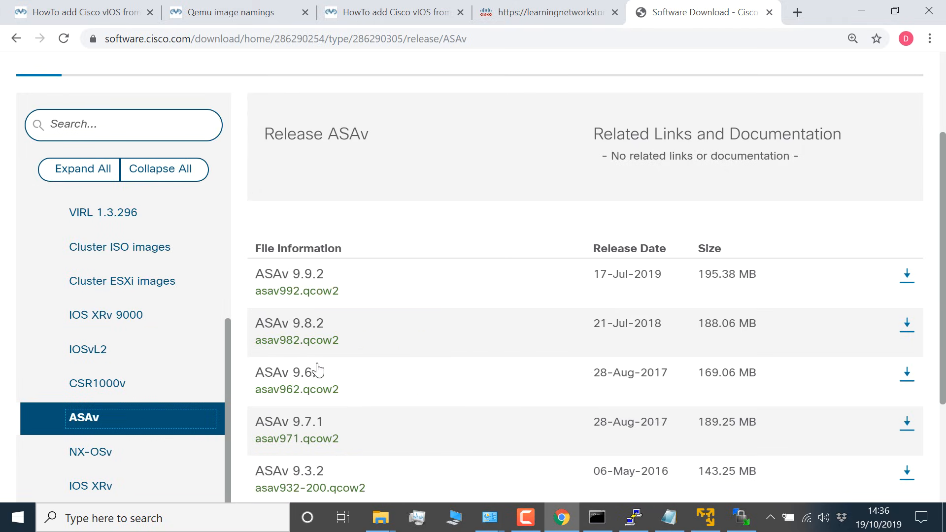
left_click_drag(351, 288, 303, 291)
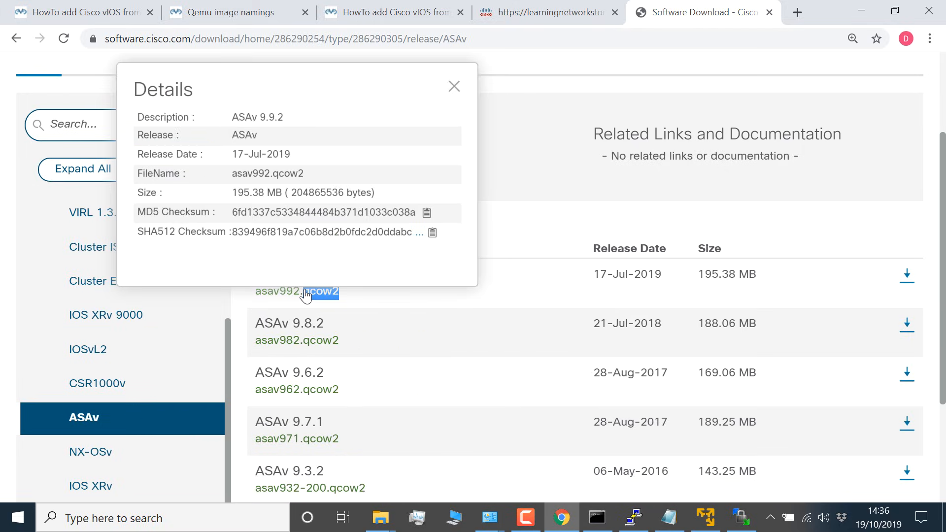
left_click(503, 295)
left_click(137, 316)
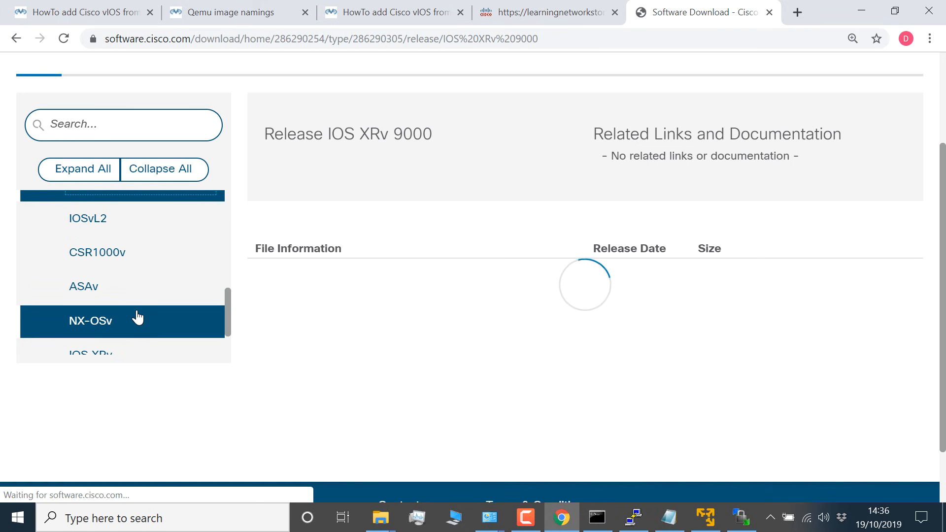
left_click_drag(415, 295, 375, 292)
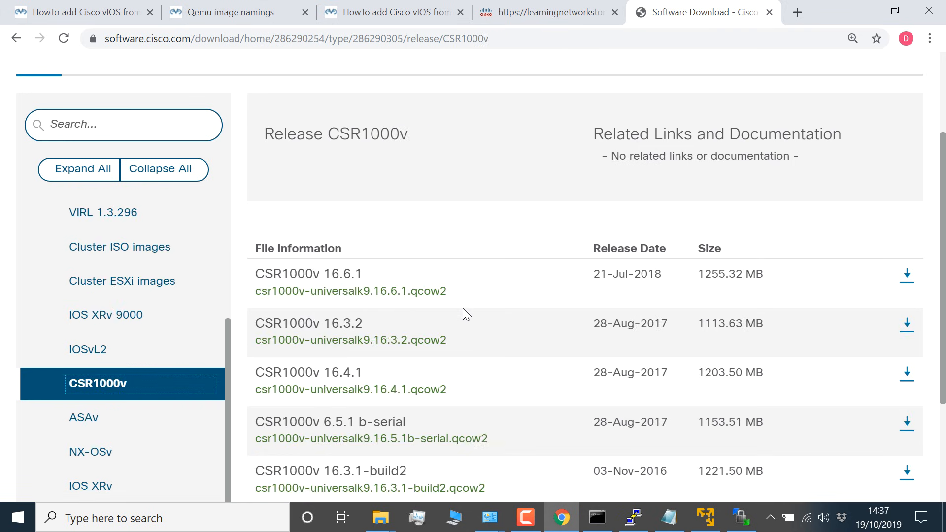
left_click_drag(467, 297, 419, 295)
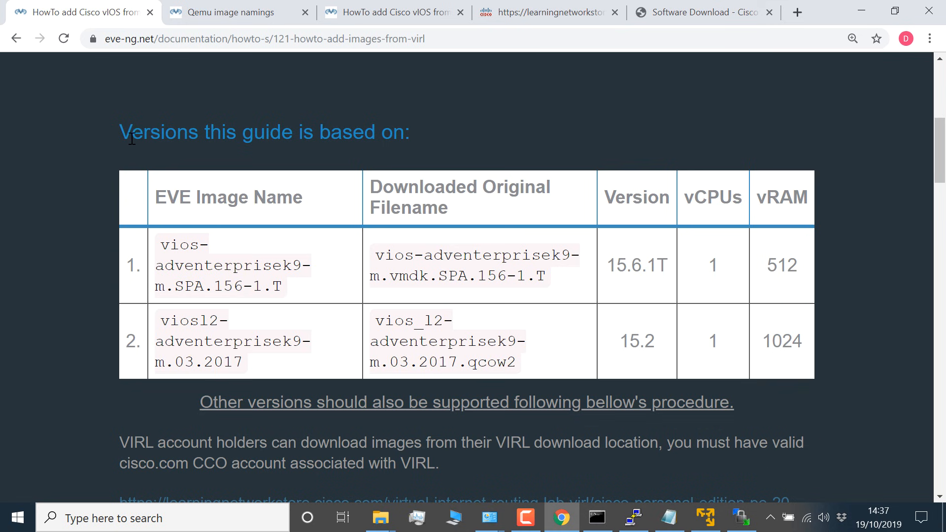
Step: Compare the versions table in the EVE-NG guide with the IOSvL2 15.2.1 and IOSv 15.7(3)M files on the download page
left_click_drag(122, 132, 436, 140)
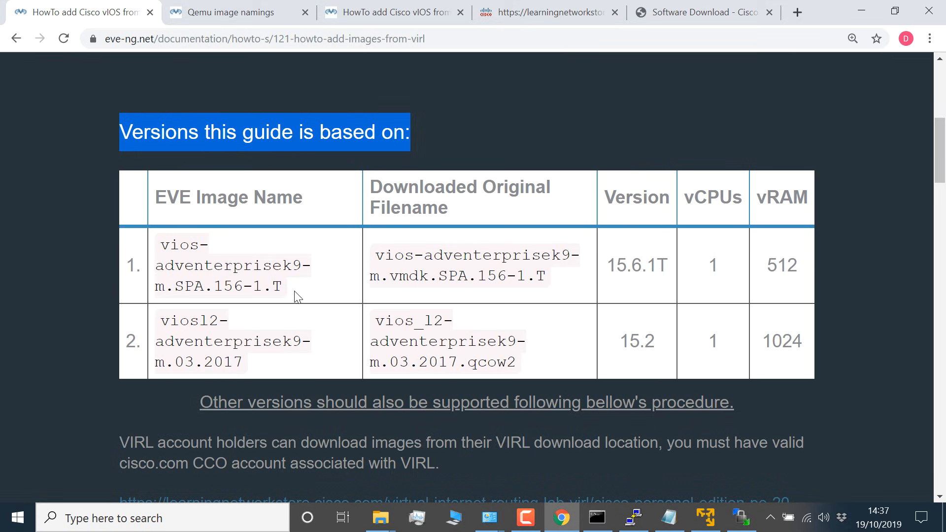
left_click(685, 17)
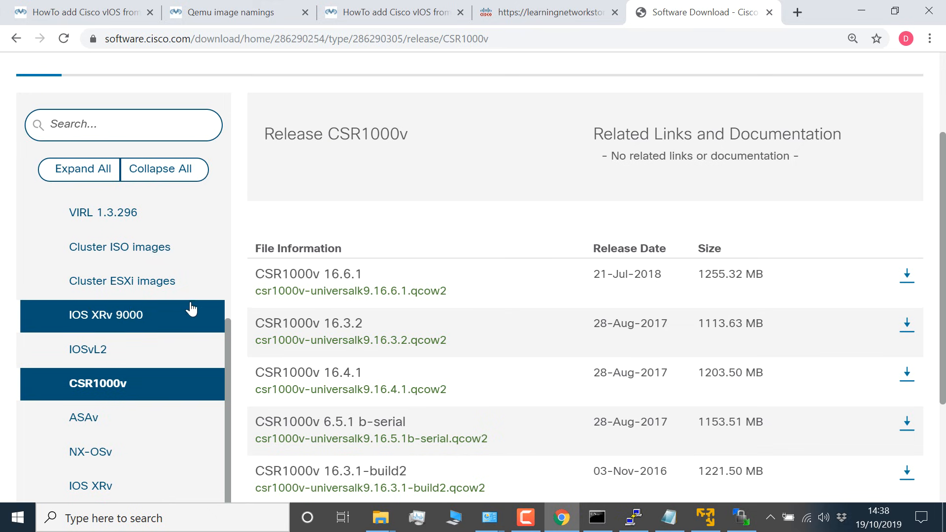
left_click(159, 352)
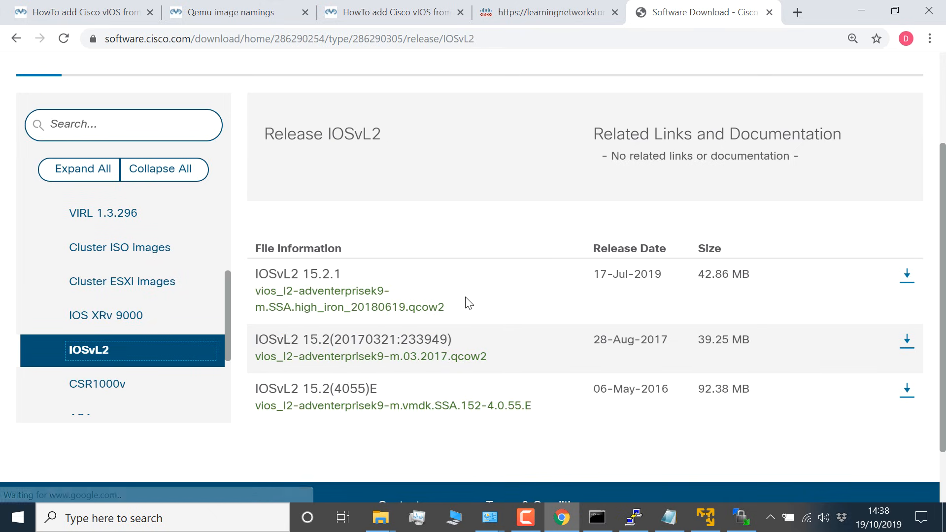
left_click_drag(464, 306, 251, 294)
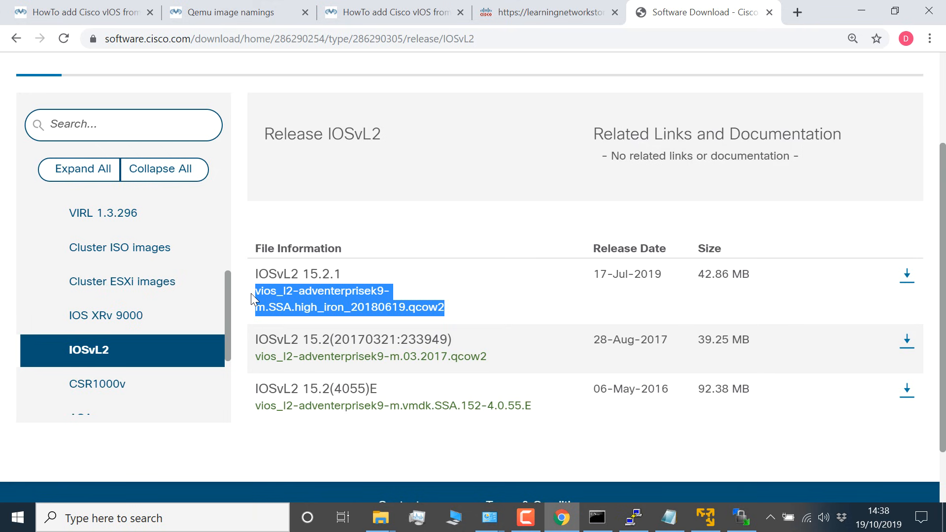
left_click(139, 361)
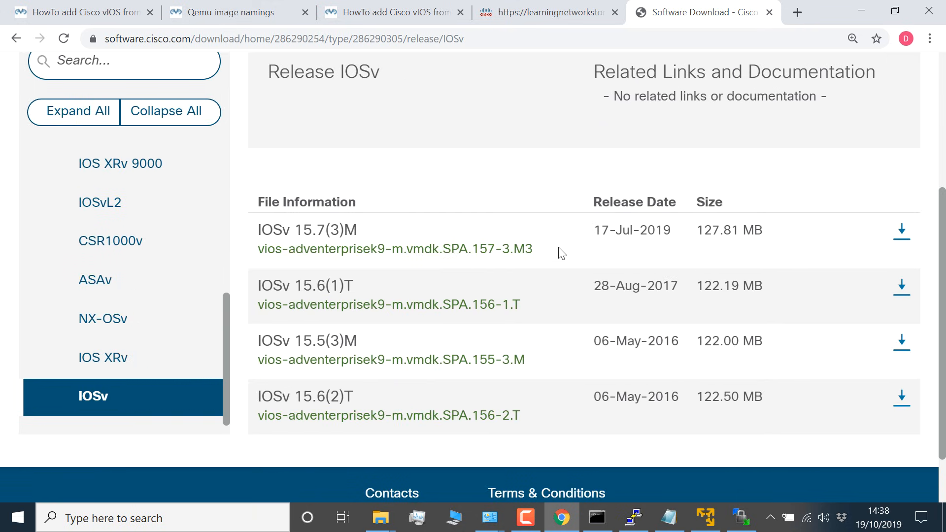
left_click_drag(560, 254, 251, 229)
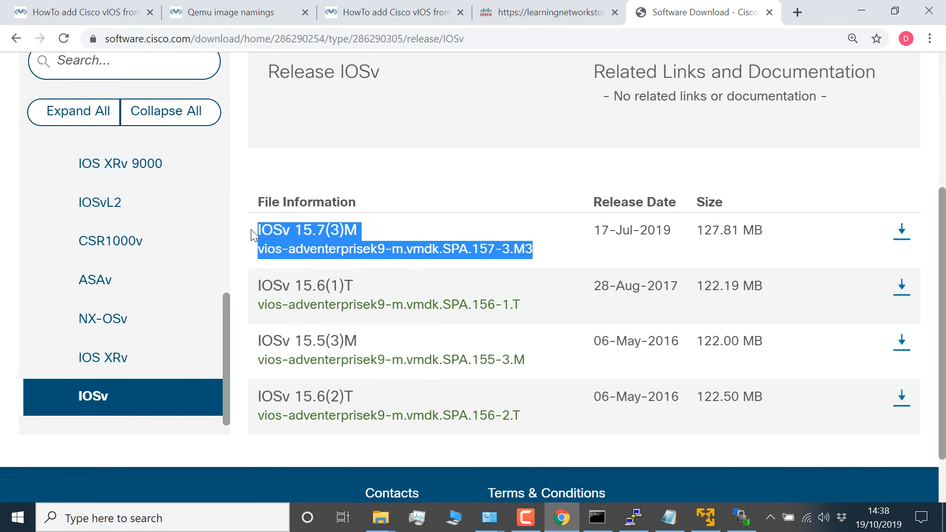
left_click(76, 11)
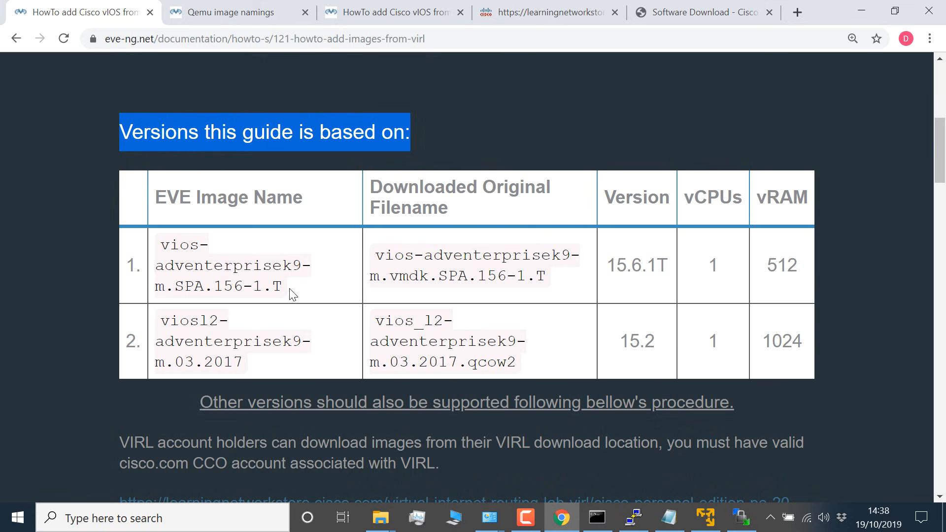
Step: Compare the EVE image names of the vios and viosl2 rows with their original filenames in the guide and on the Cisco download page
left_click_drag(290, 290, 150, 242)
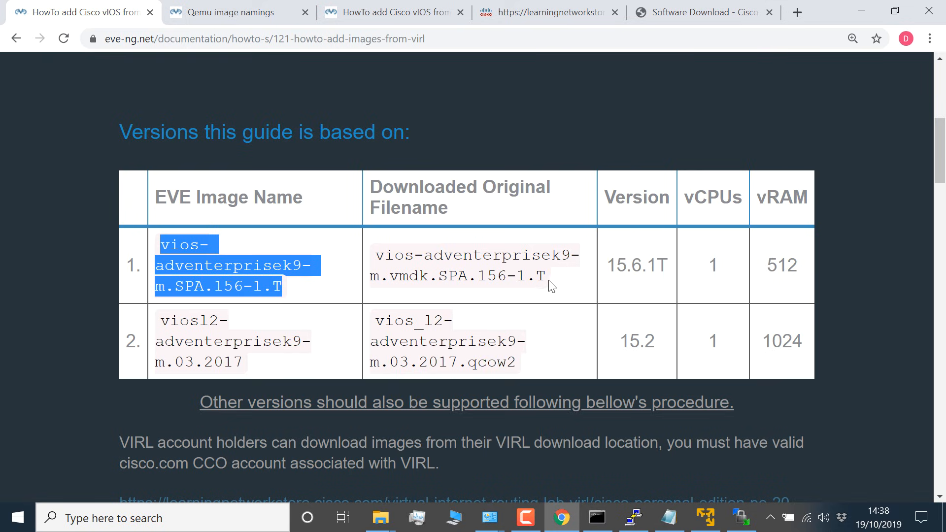
left_click_drag(541, 257, 374, 258)
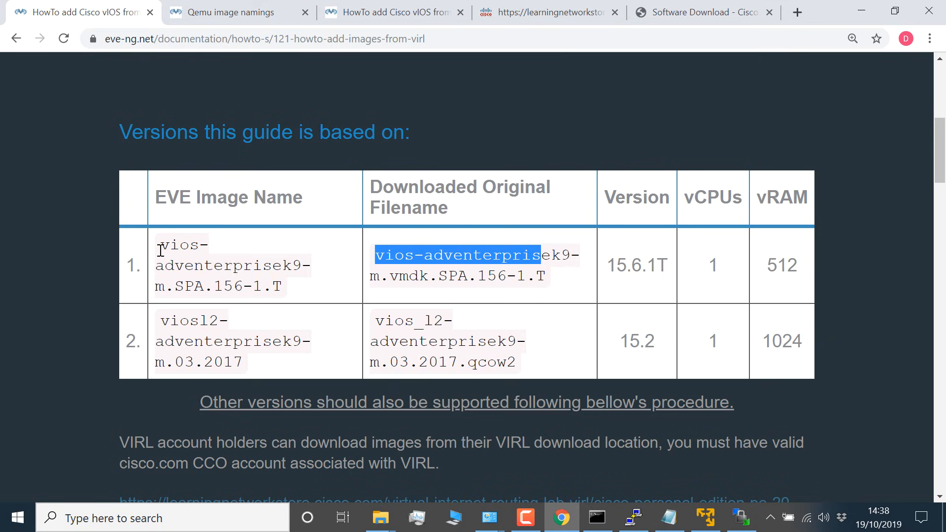
left_click_drag(159, 246, 207, 248)
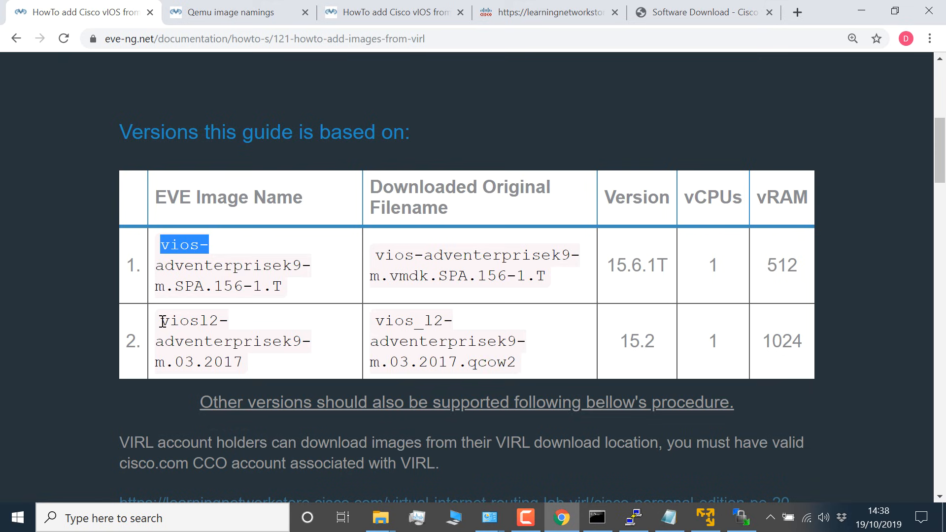
left_click_drag(162, 320, 218, 326)
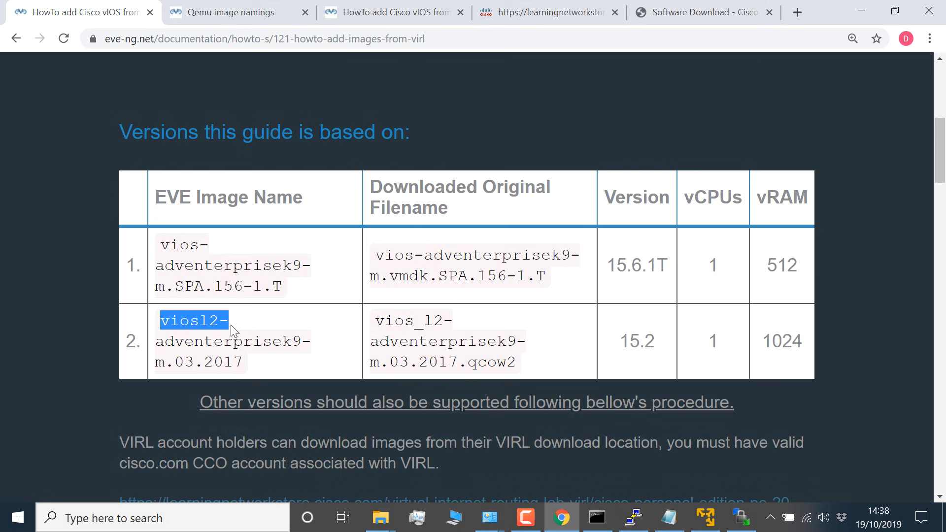
left_click_drag(376, 321, 456, 328)
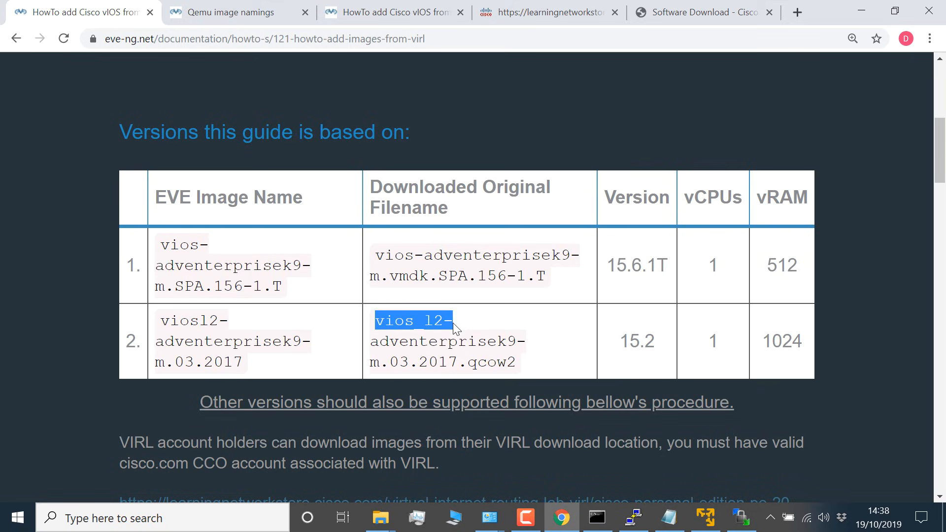
left_click(663, 13)
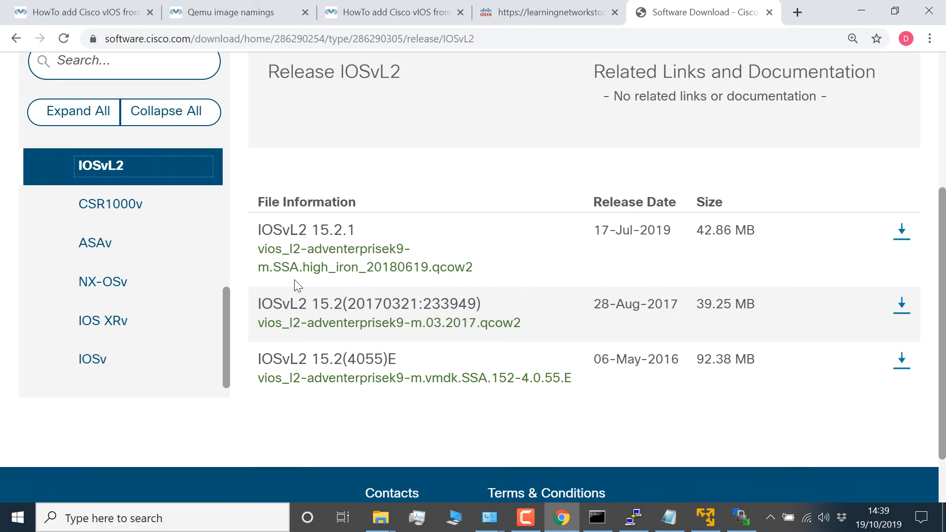
left_click(95, 15)
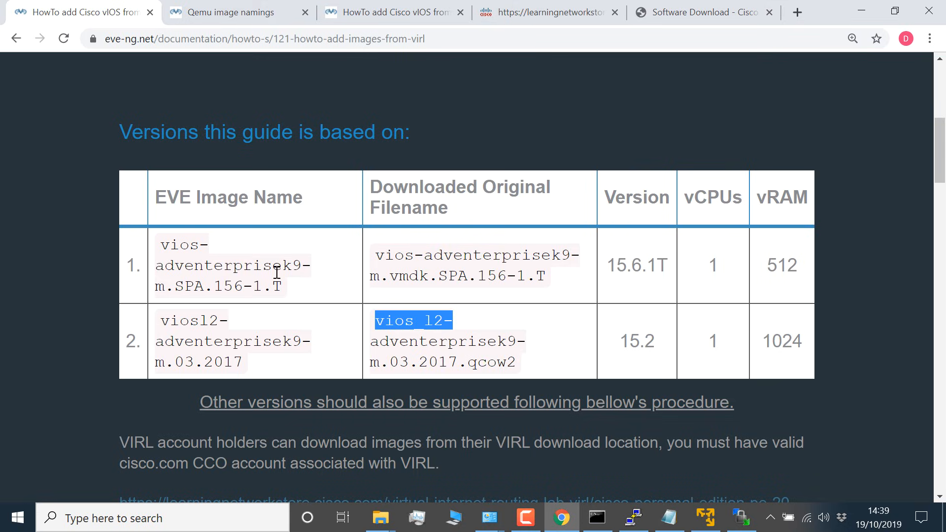
Step: Go from the guide's image format notes to the Qemu image namings table and examine its folder name, vendor and qcow2 name columns
scroll(278, 278, "down", 1)
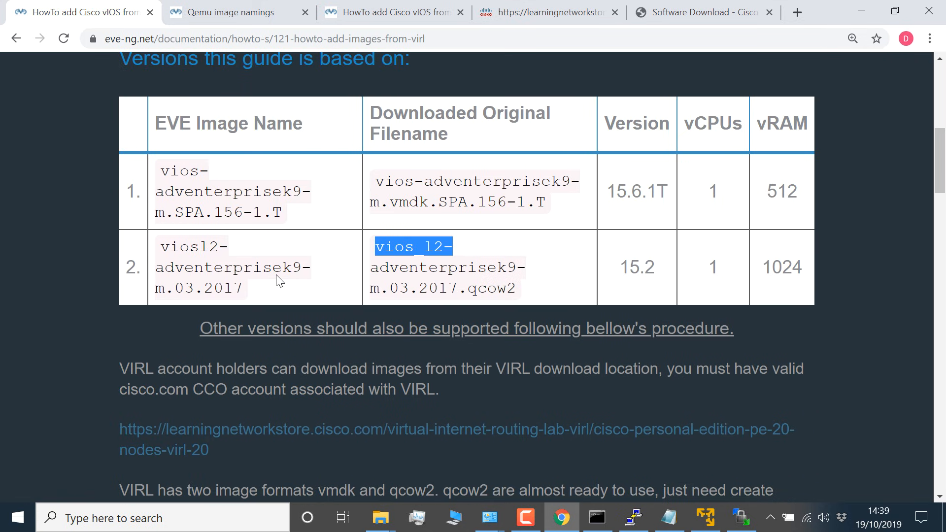
scroll(279, 281, "down", 1)
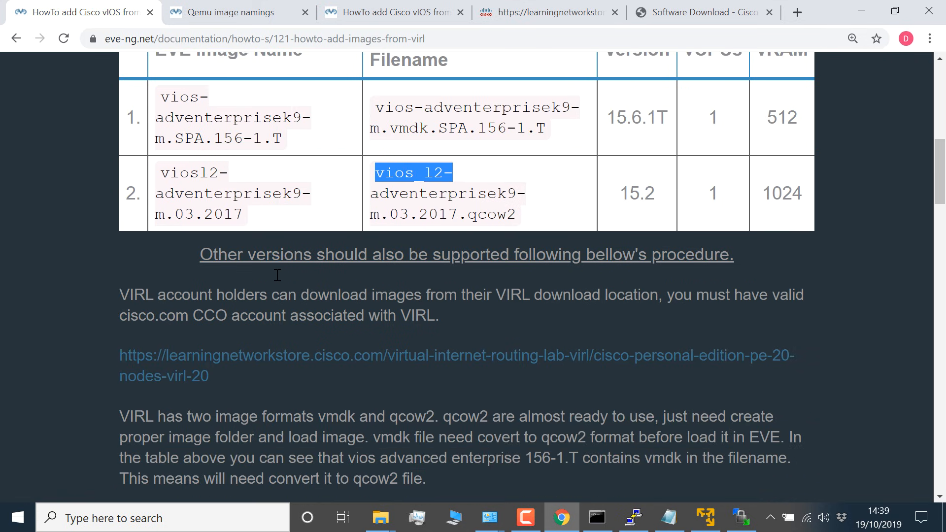
scroll(277, 275, "down", 4)
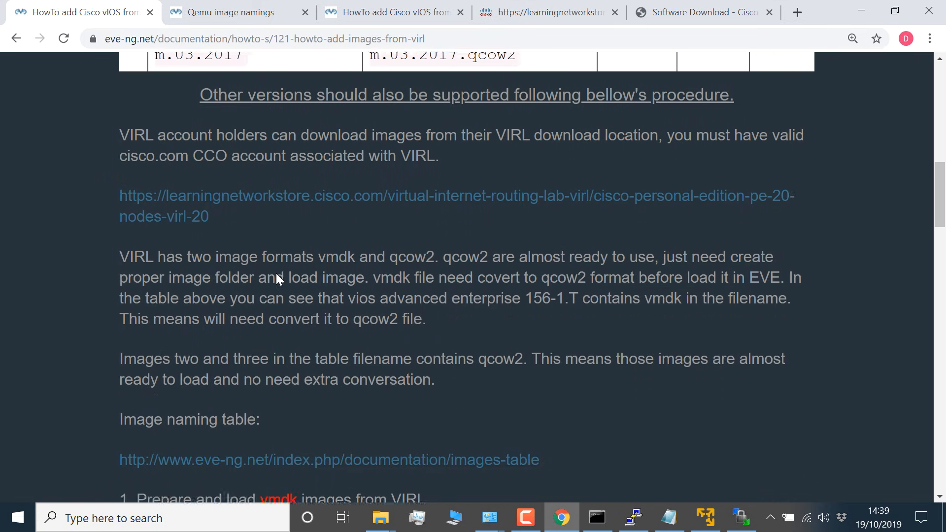
right_click(362, 325)
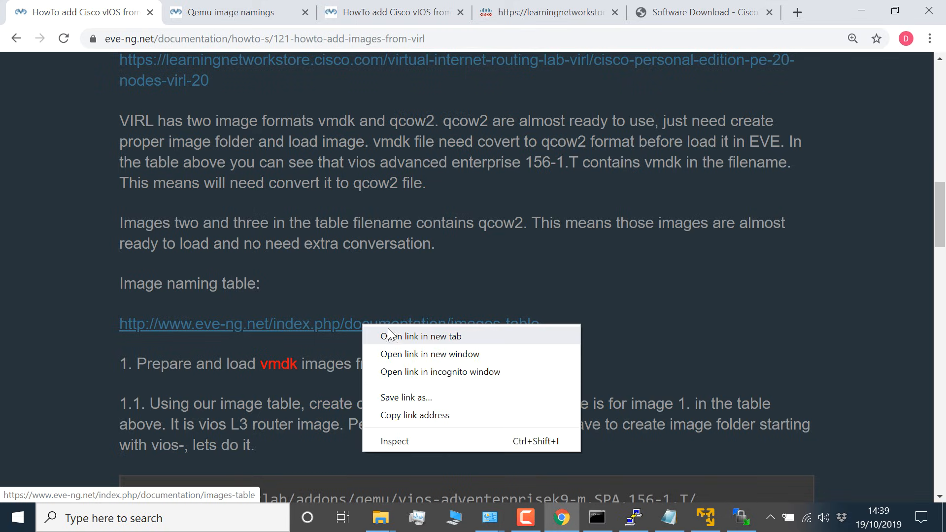
left_click(225, 13)
scroll(183, 203, "down", 9)
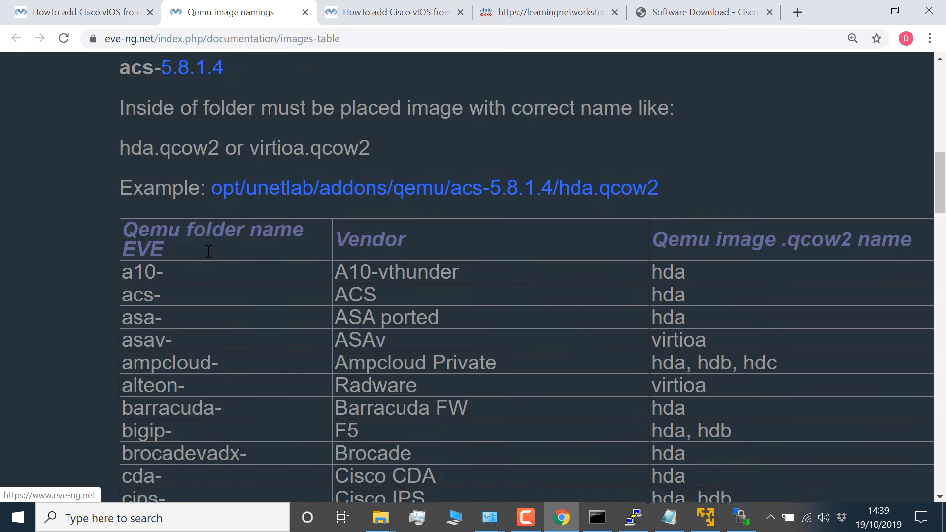
scroll(206, 247, "up", 1)
left_click_drag(166, 231, 116, 213)
left_click_drag(415, 229, 333, 221)
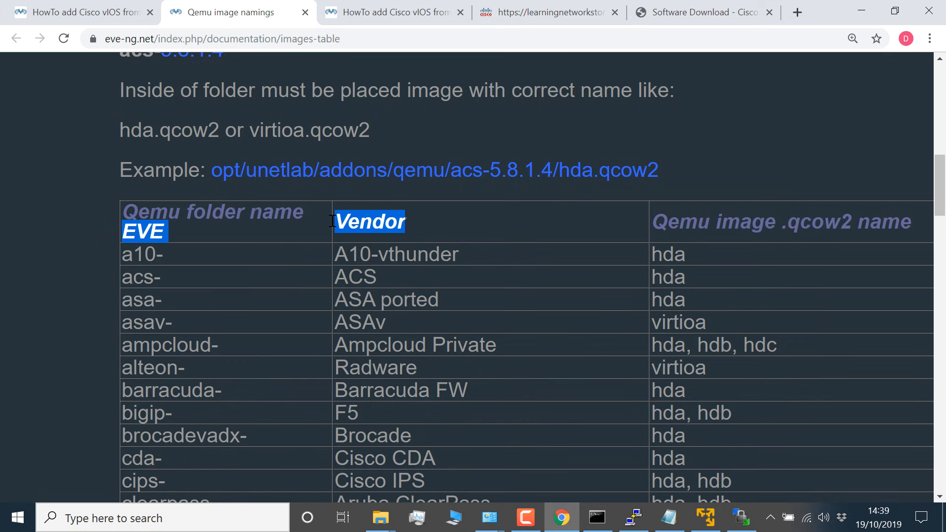
left_click_drag(656, 222, 901, 224)
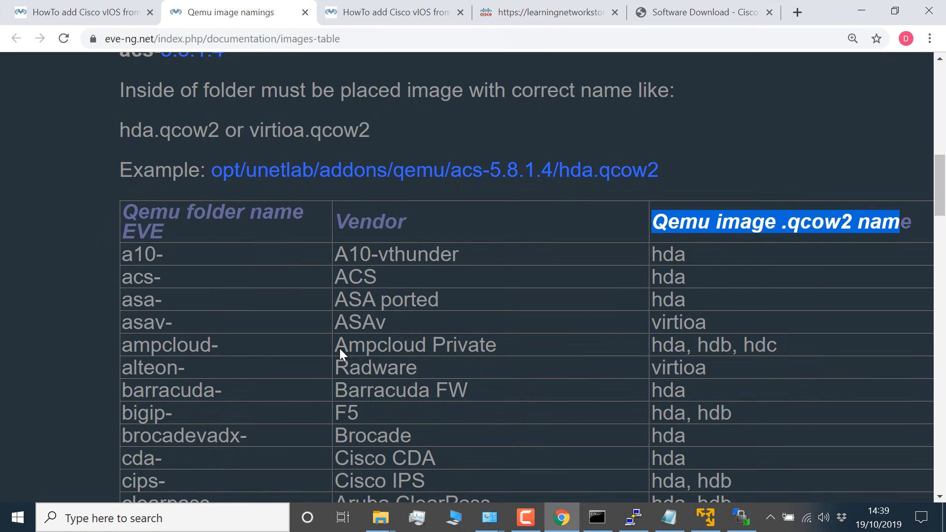
Step: Find the vios- and viosl2- rows in the naming table and check their folder prefixes, vendors and required qcow2 image names
scroll(212, 347, "down", 2)
scroll(211, 347, "down", 15)
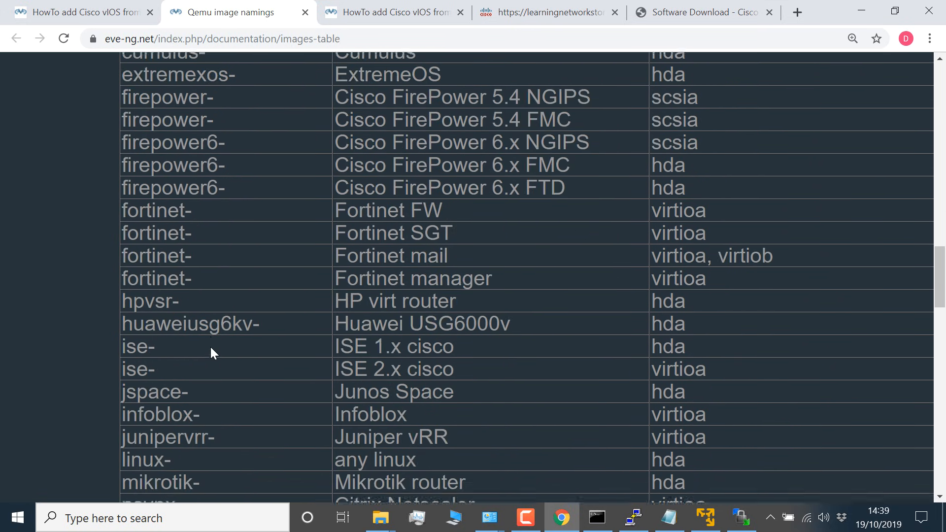
scroll(211, 347, "down", 14)
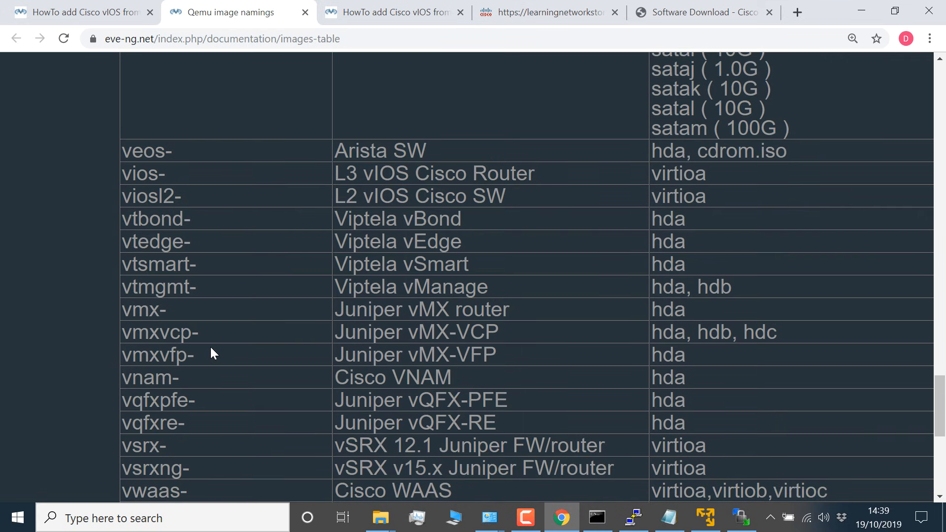
left_click_drag(121, 171, 167, 175)
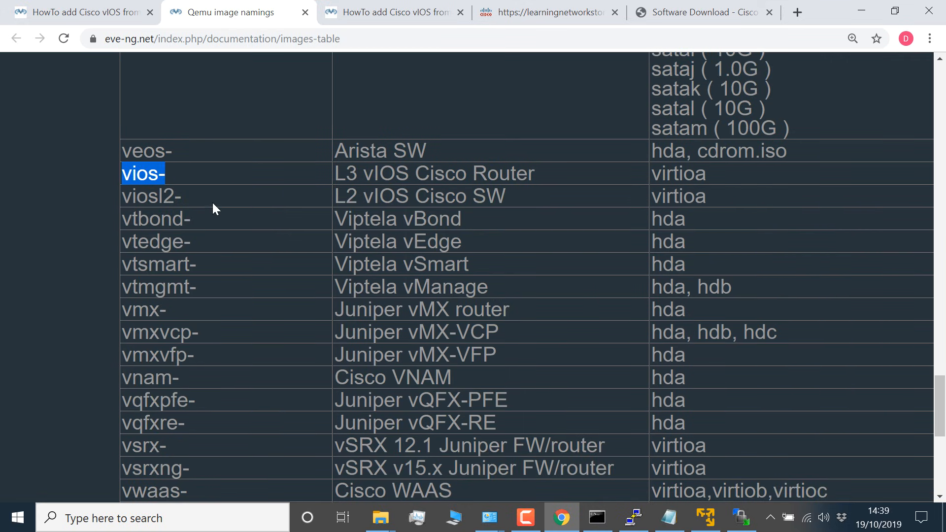
left_click_drag(213, 203, 124, 201)
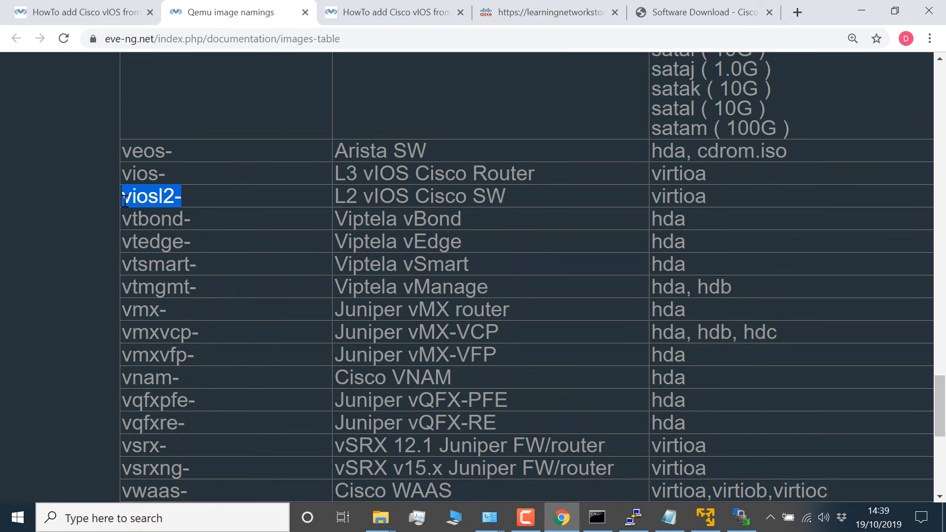
left_click_drag(338, 169, 315, 198)
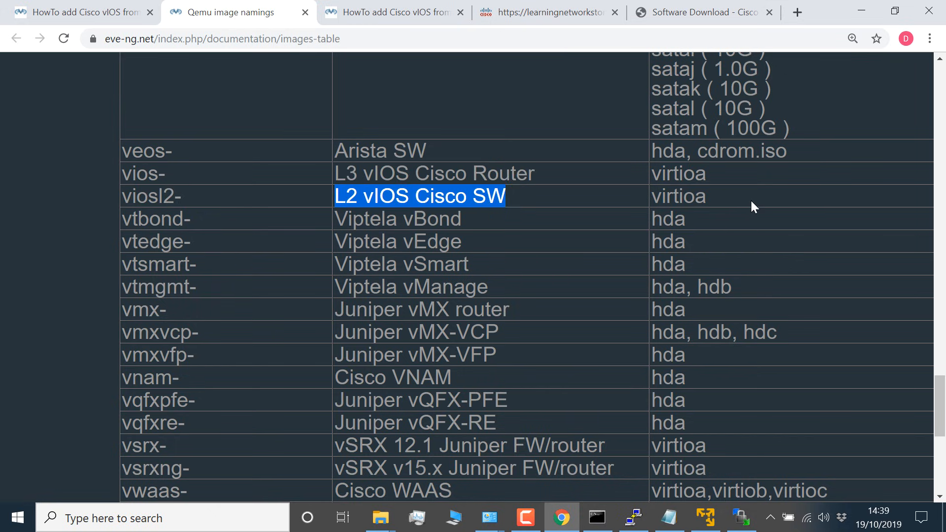
left_click_drag(709, 174, 654, 173)
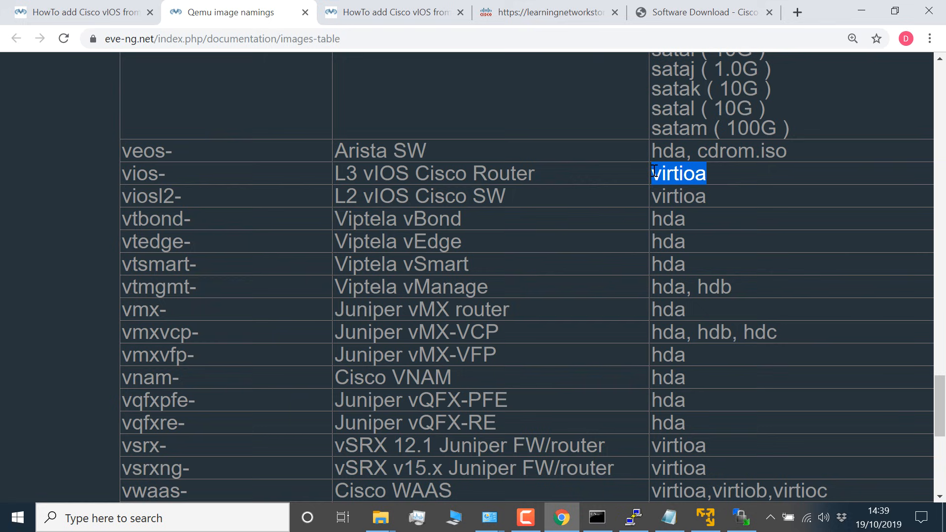
double_click(692, 187)
Step: Return to the head of the naming table and review the "Qemu image .qcow2 name" column heading
scroll(693, 186, "down", 1)
scroll(690, 182, "up", 8)
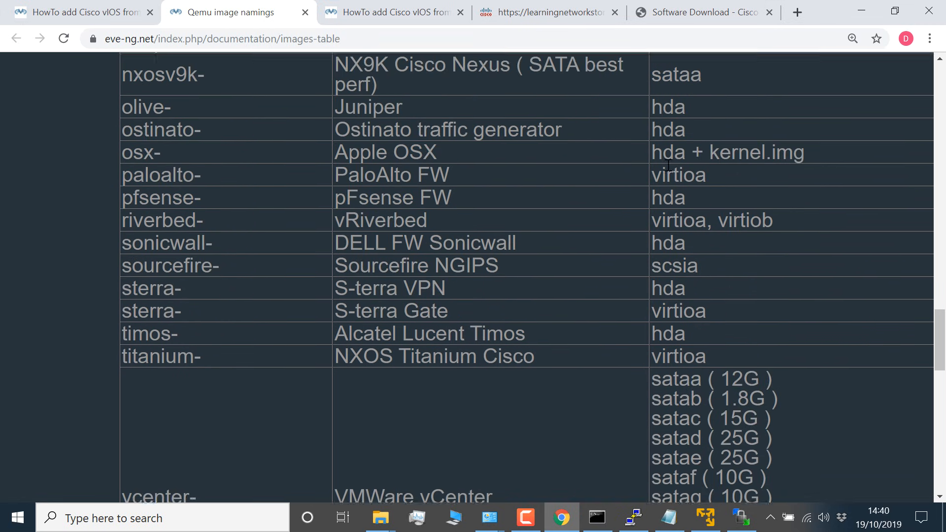
scroll(668, 165, "up", 15)
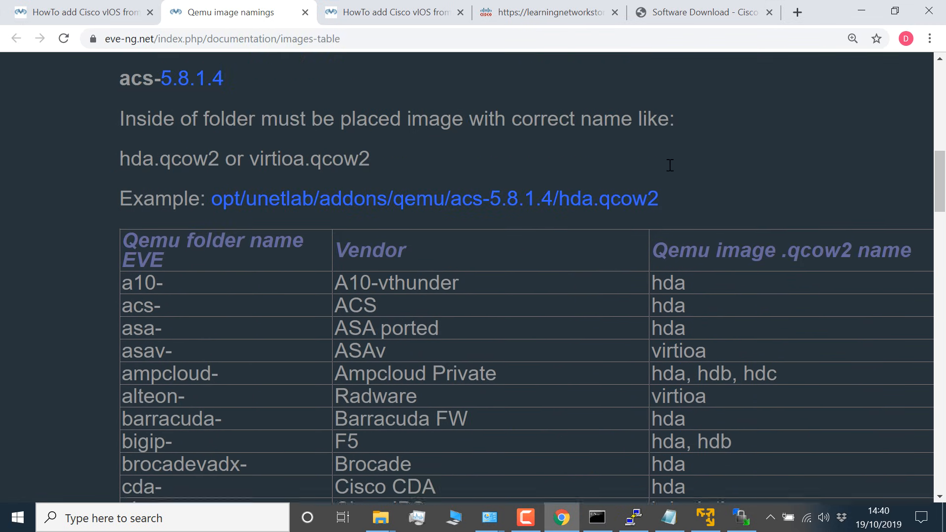
left_click_drag(656, 268, 912, 265)
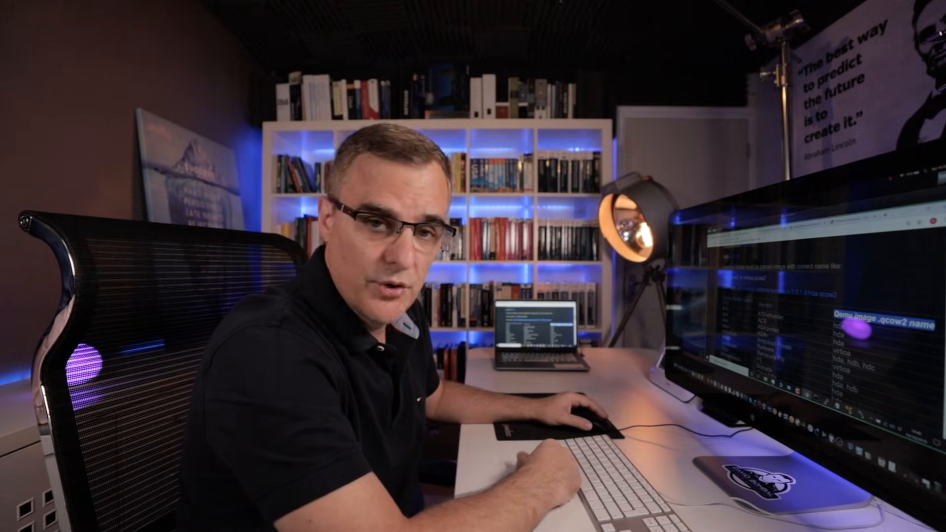
Step: Read the vIOS guide's explanation of how VIRL images in vmdk and qcow2 formats must be handled before loading into EVE
scroll(761, 307, "down", 2)
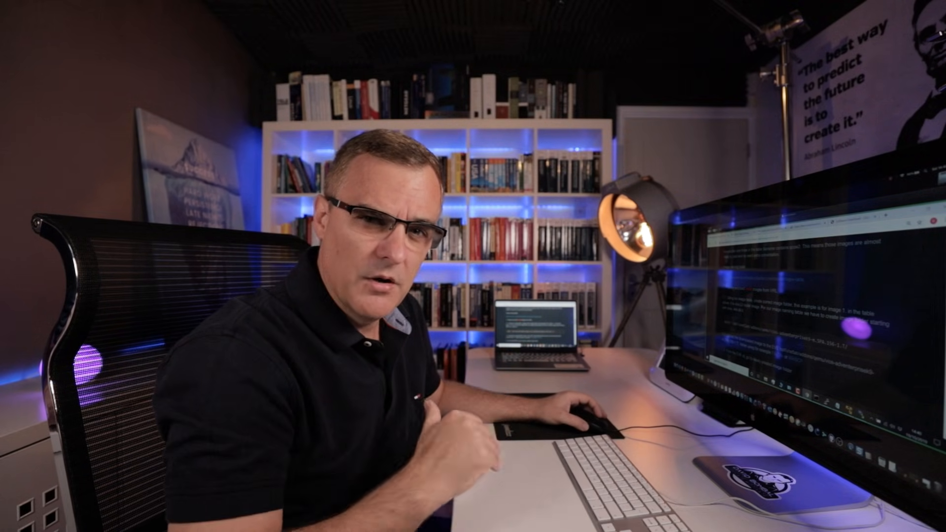
scroll(798, 310, "down", 1)
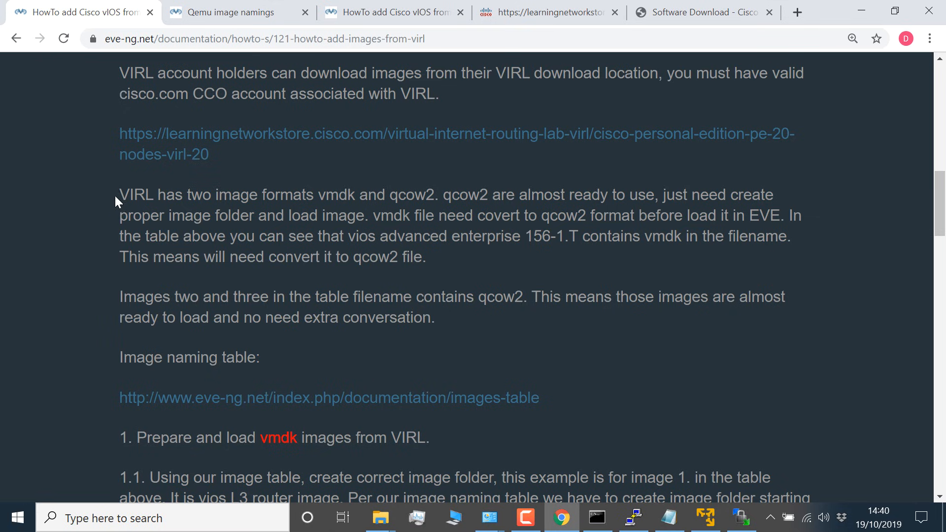
left_click_drag(118, 195, 469, 257)
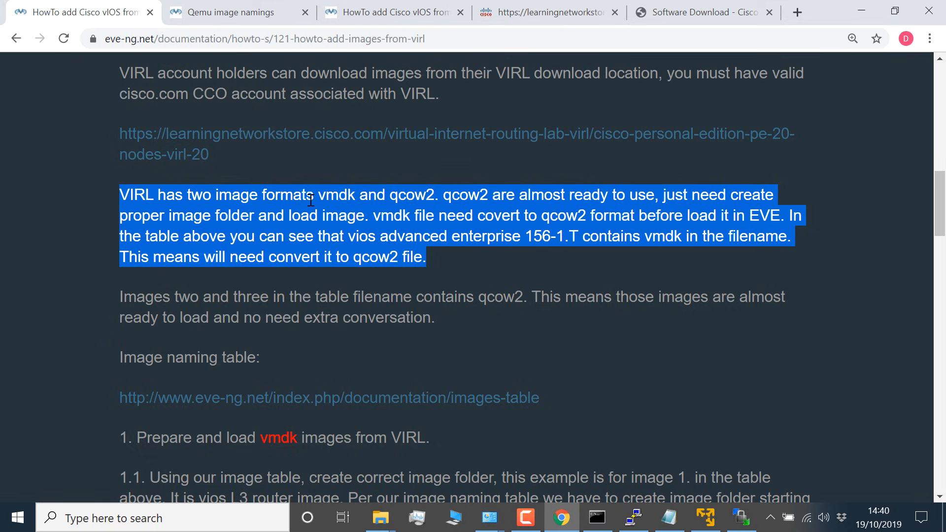
left_click_drag(326, 197, 708, 210)
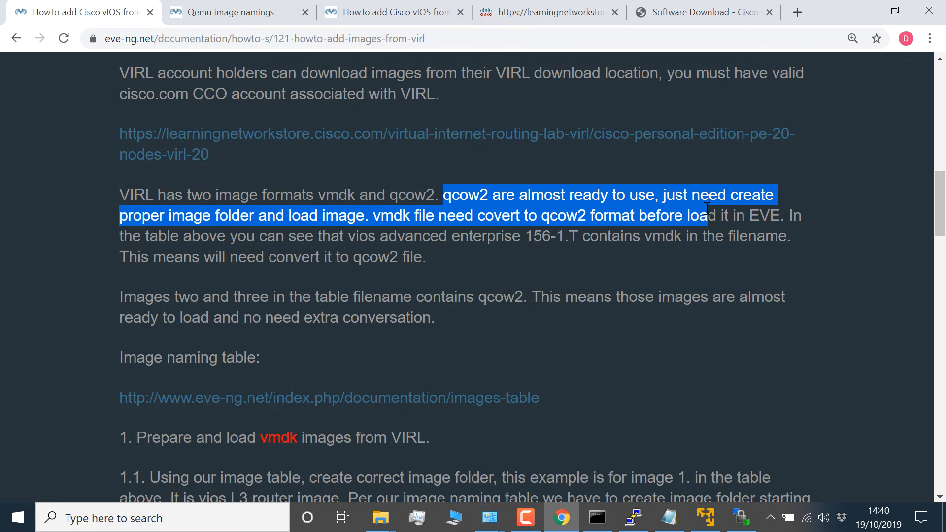
left_click_drag(708, 210, 821, 329)
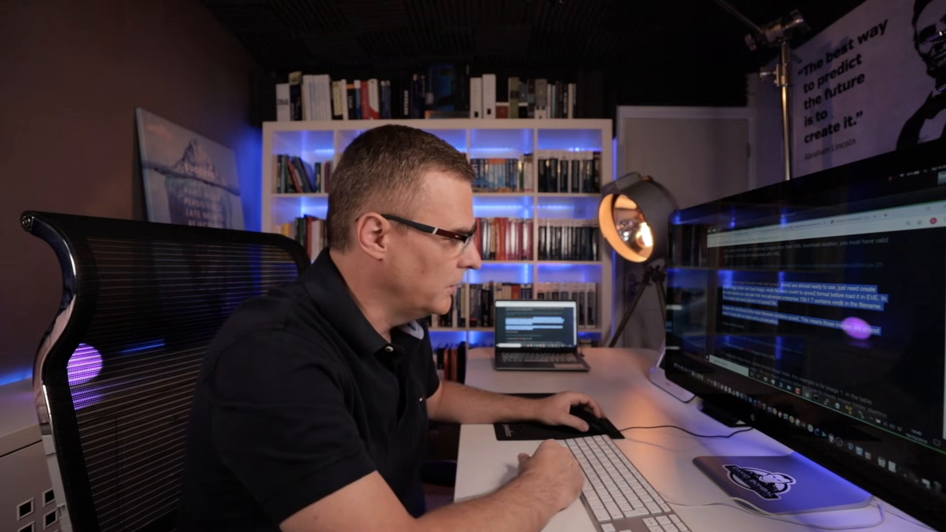
Step: Locate section 1 of the guide, "Prepare and load vmdk images from VIRL", and review its folder creation and upload instructions
scroll(823, 332, "down", 1)
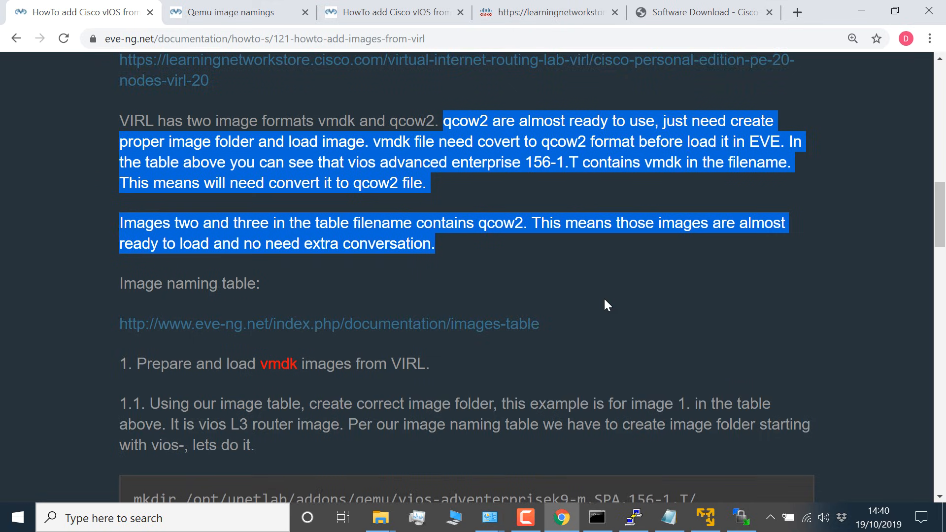
scroll(601, 294, "down", 1)
left_click(599, 288)
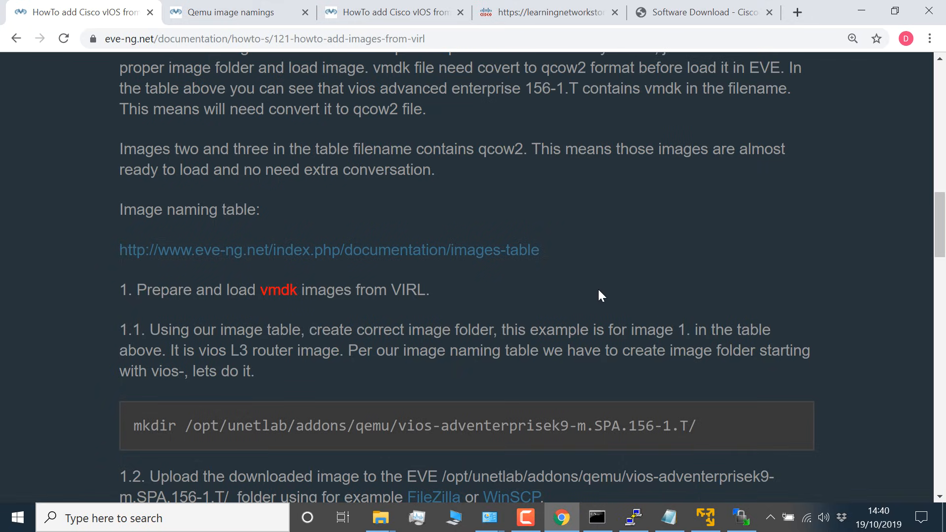
scroll(418, 266, "down", 1)
scroll(418, 267, "down", 1)
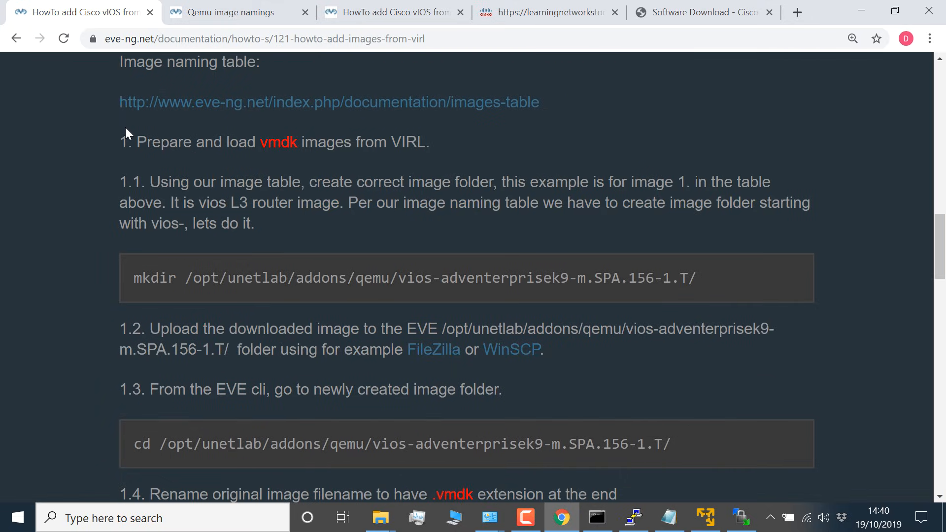
left_click_drag(126, 129, 473, 143)
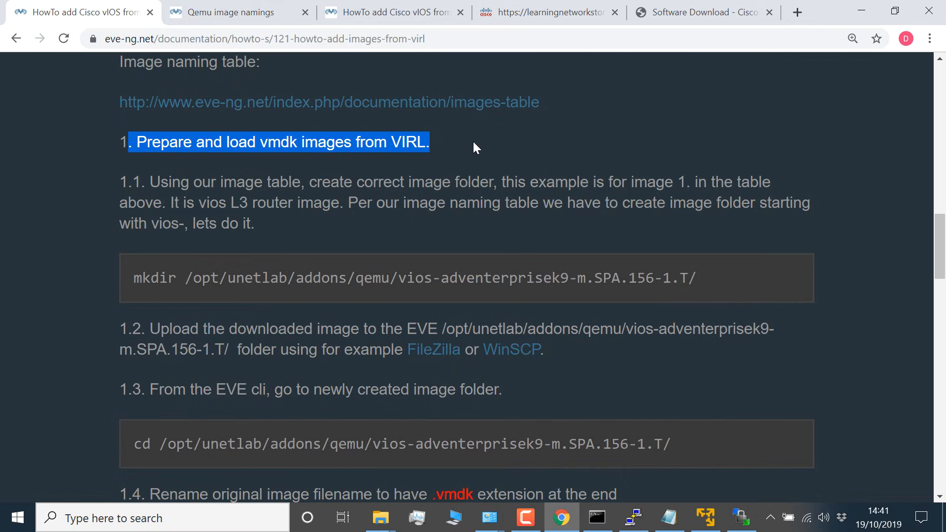
Step: Review the vmdk conversion commands and section 2, "Prepare and load qcow2 images from VIRL", and return to the start of section 1
scroll(434, 221, "down", 9)
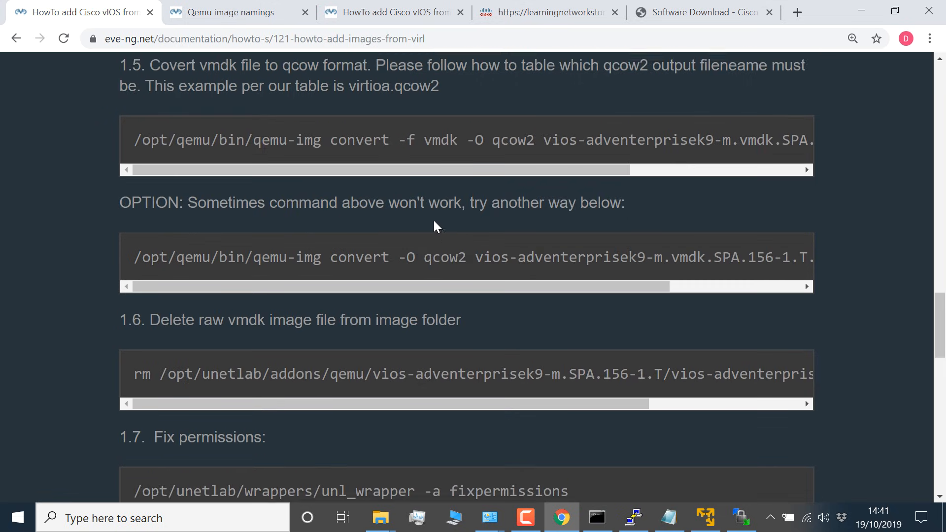
scroll(434, 222, "down", 6)
left_click_drag(129, 242, 457, 248)
left_click(363, 269)
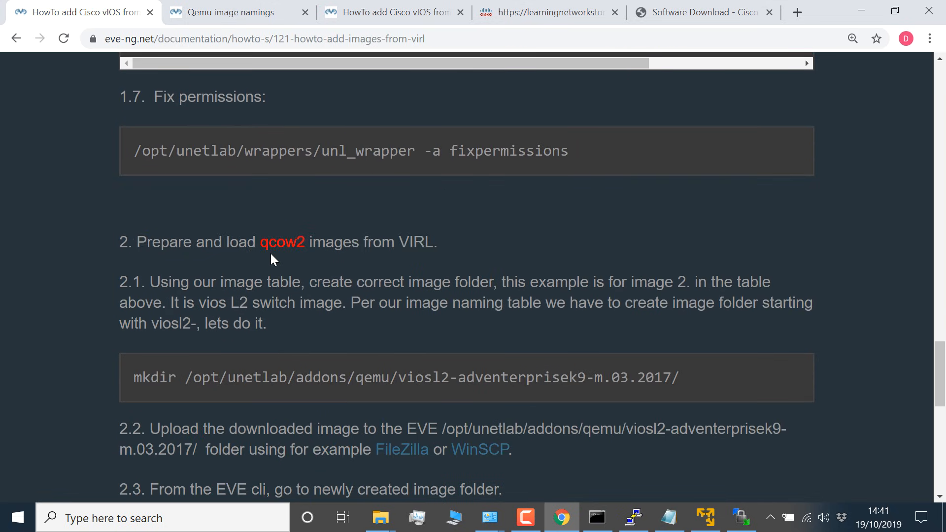
left_click_drag(139, 242, 478, 244)
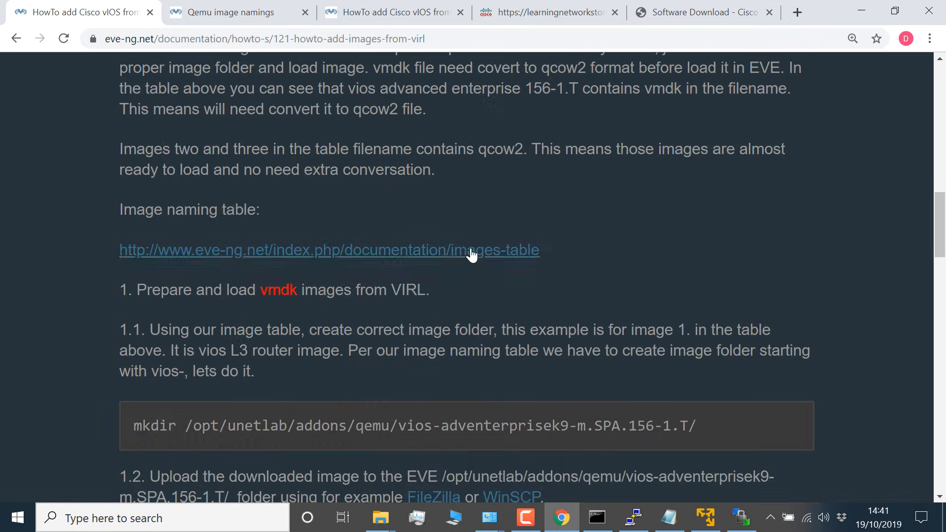
scroll(472, 256, "up", 1)
scroll(471, 256, "down", 1)
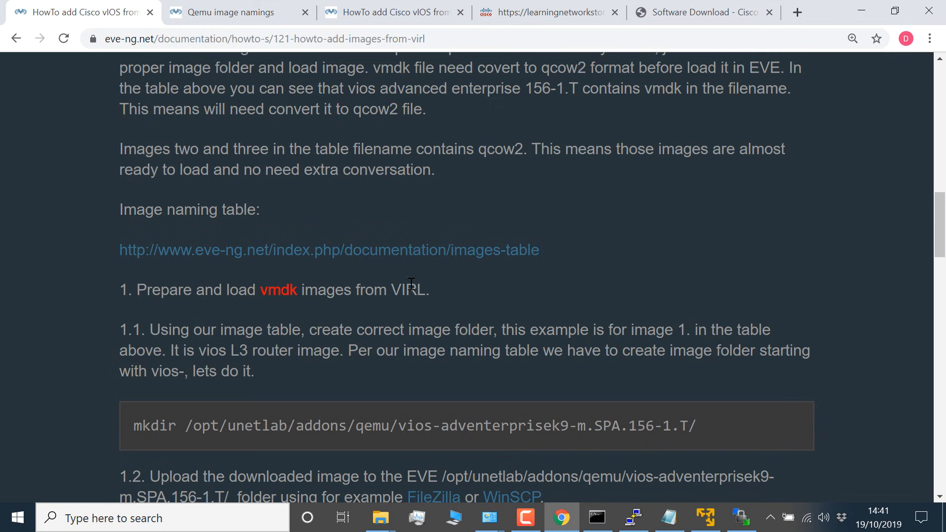
Step: Review the heading "Prepare and load vmdk images from VIRL" and the mkdir command for the vios-adventerprisek9-m.SPA.156-1.T folder
left_click_drag(431, 290, 133, 288)
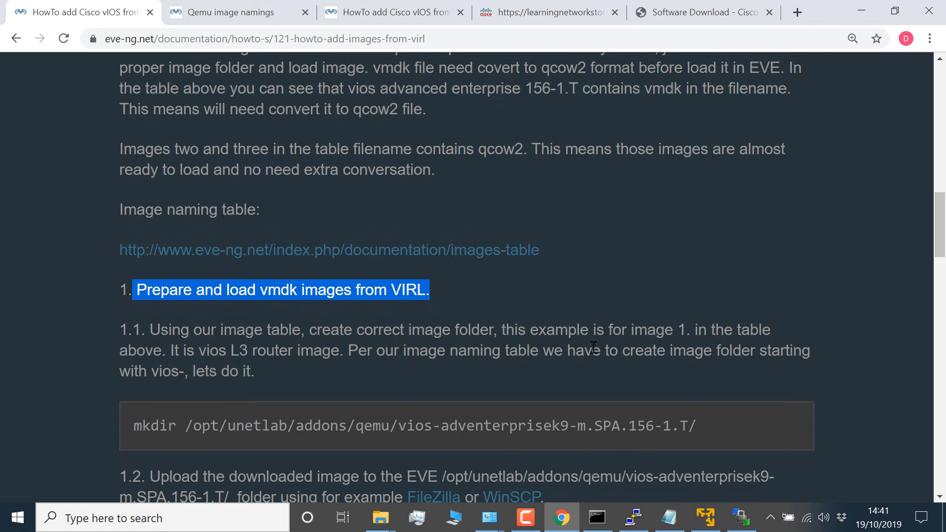
scroll(593, 348, "down", 2)
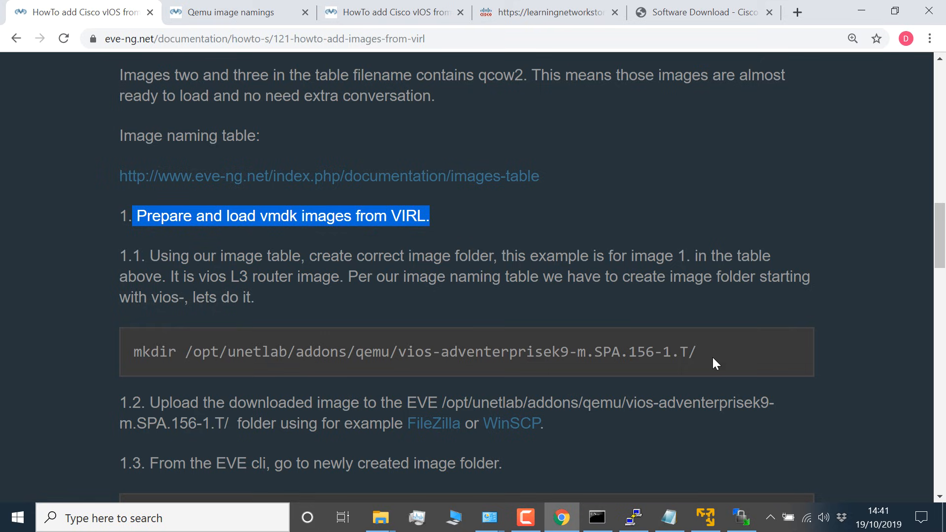
left_click_drag(713, 357, 132, 348)
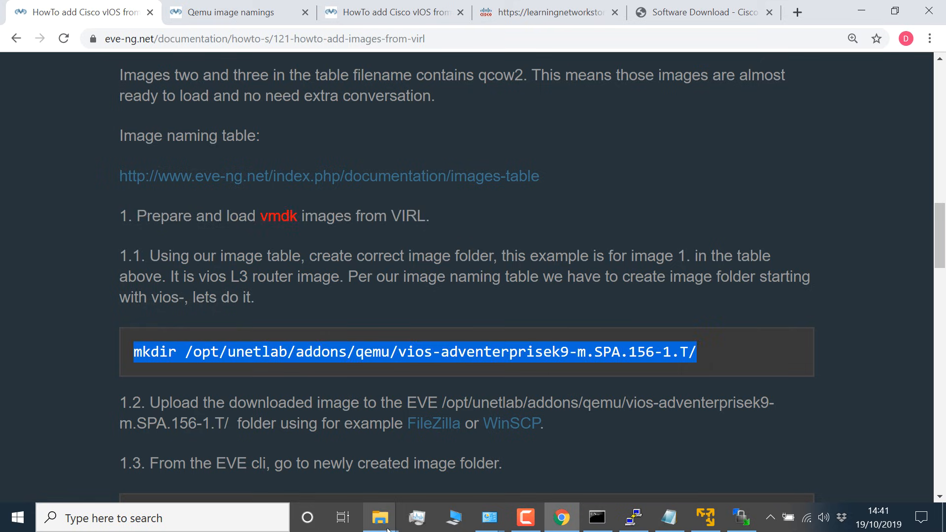
Step: Switch to File Explorer's Downloads folder and check the downloaded vios vmdk and vios_l2 qcow2 image files
mouse_move(382, 525)
left_click(415, 497)
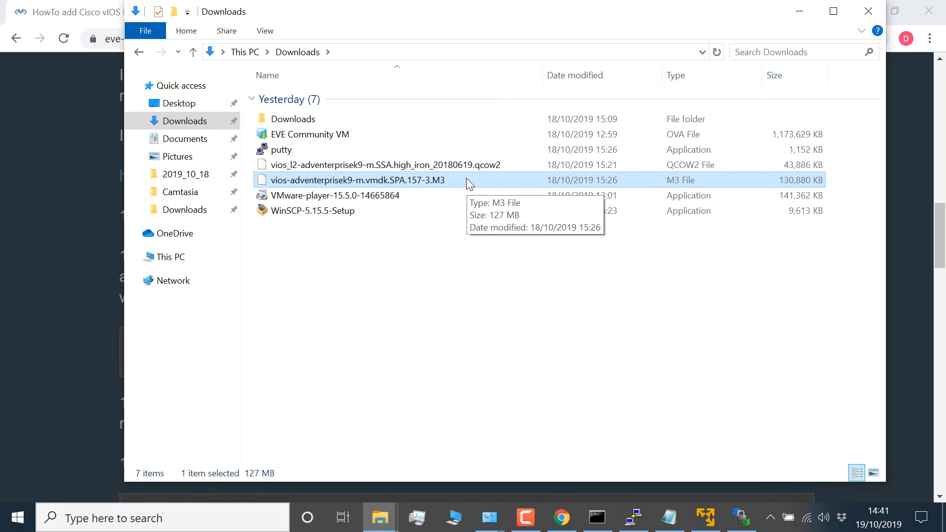
left_click(393, 165)
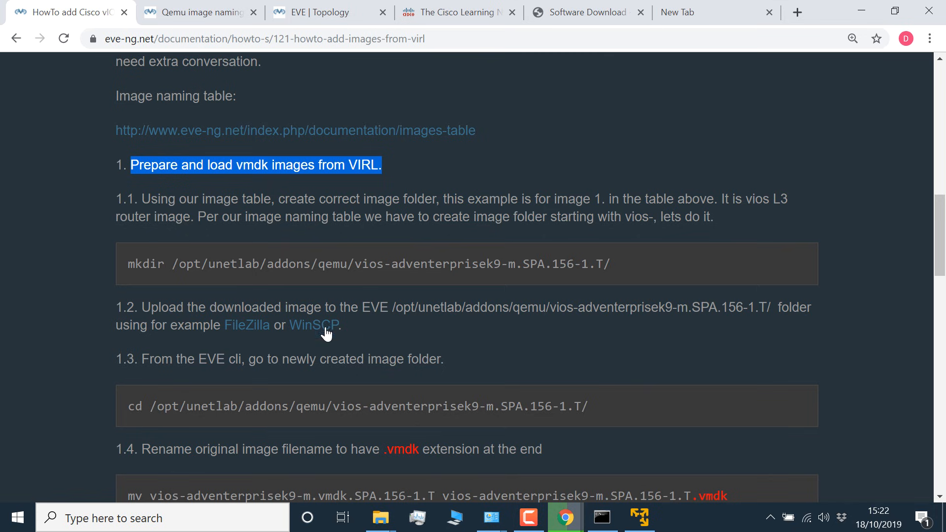
Step: Open the WinSCP website from the guide's link in a new tab and download the WinSCP 5.15.5 installer
right_click(313, 326)
left_click(367, 333)
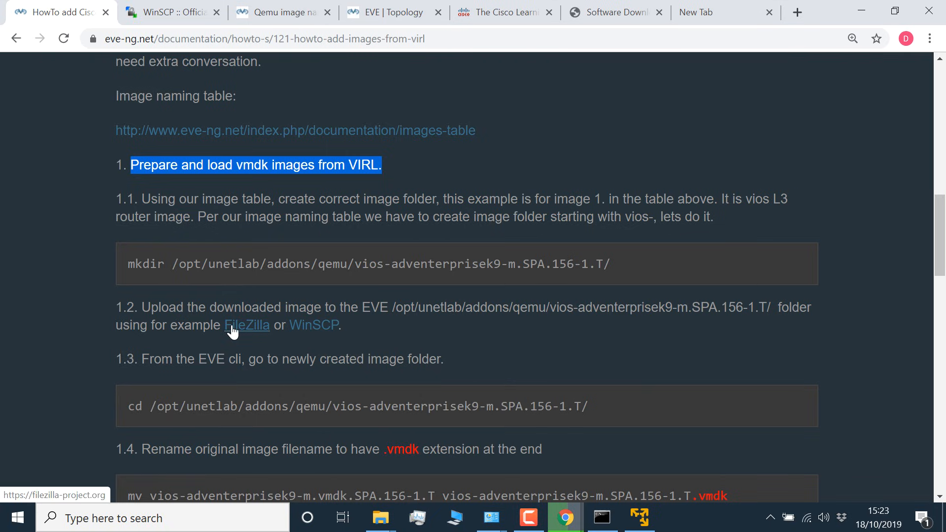
left_click(155, 17)
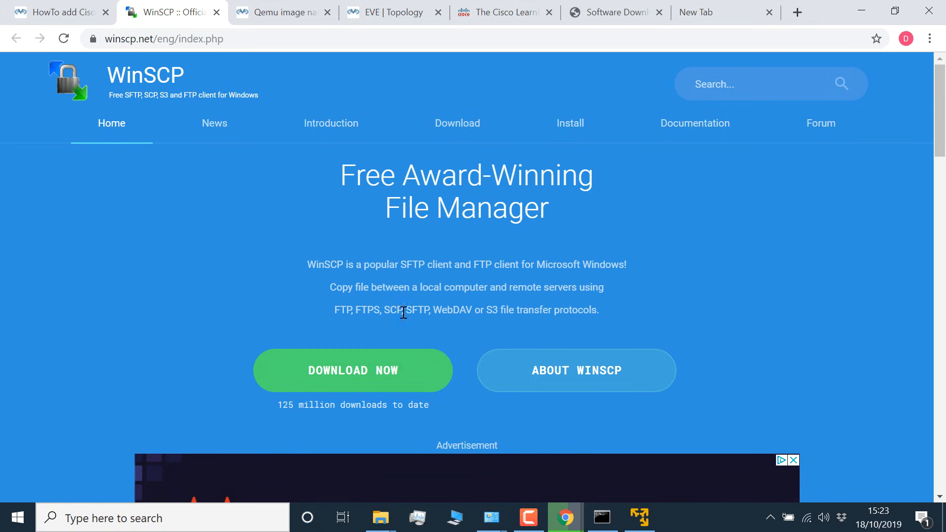
left_click(383, 379)
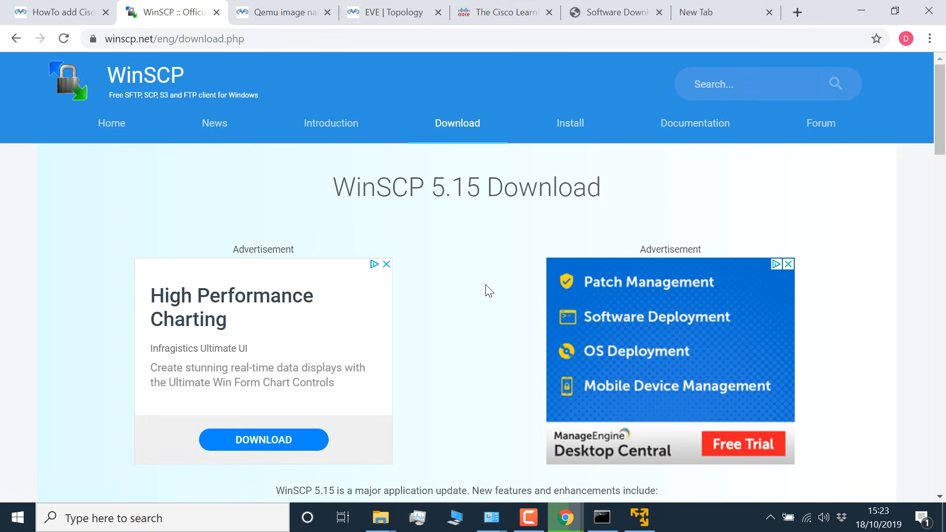
scroll(466, 232, "down", 10)
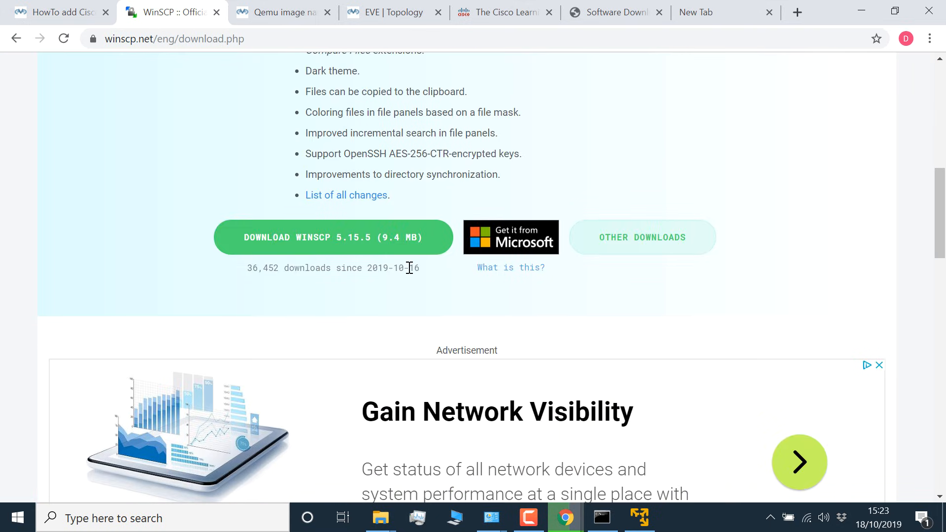
left_click(359, 243)
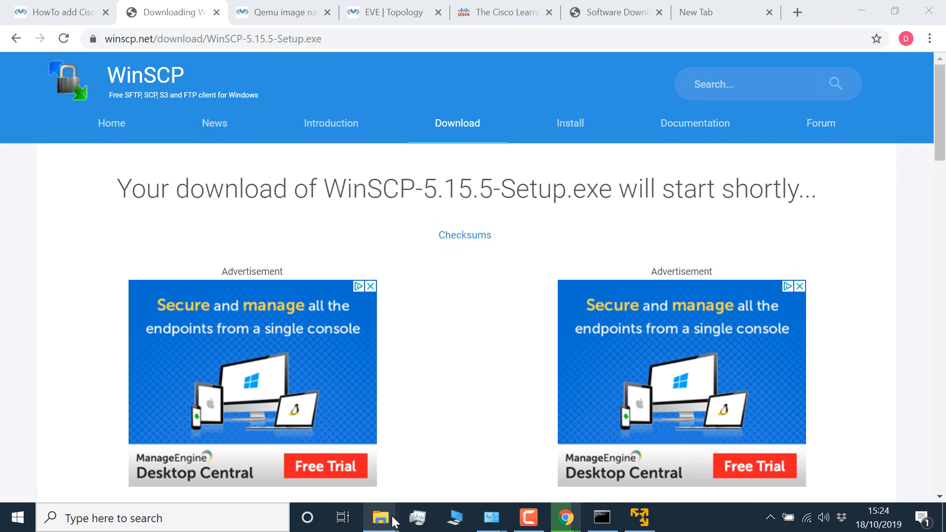
Step: Run WinSCP-5.15.5-Setup from the Downloads folder, accept the license and install it with the Commander interface style
mouse_move(394, 522)
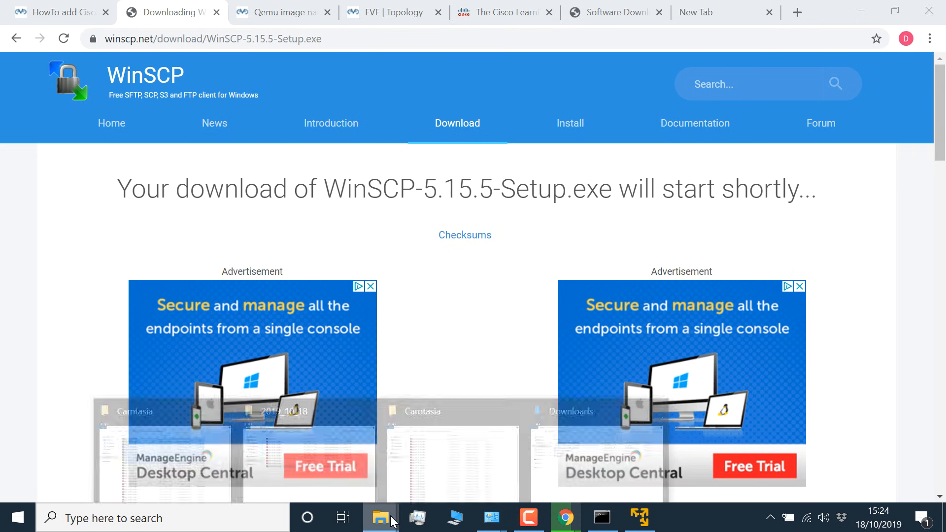
left_click(582, 446)
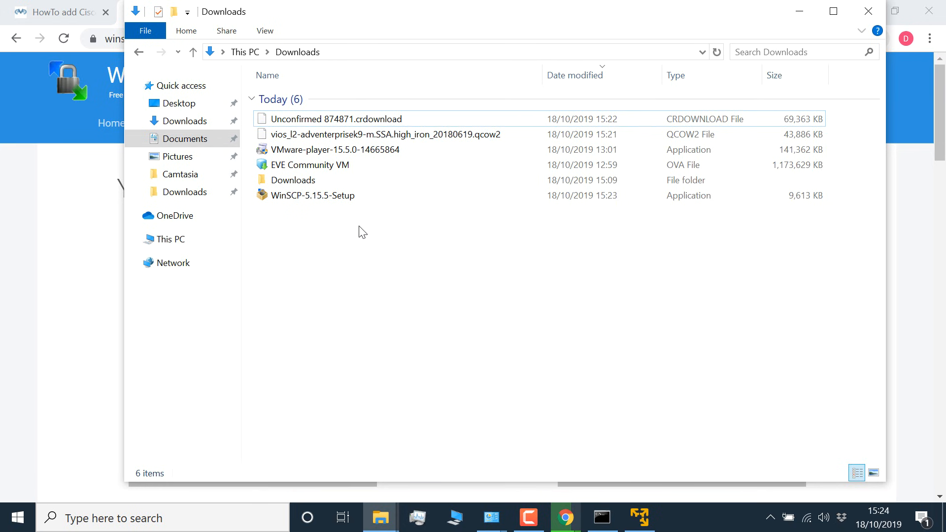
double_click(342, 198)
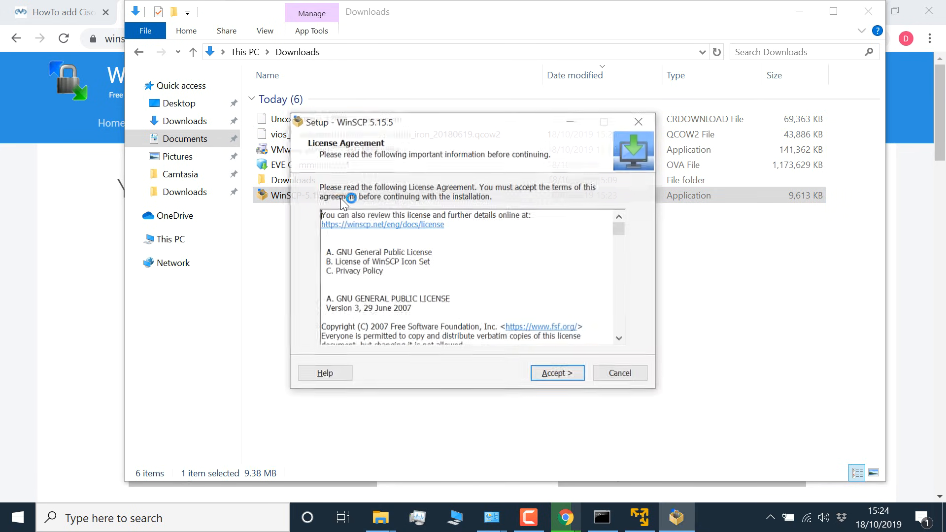
left_click(557, 374)
left_click(558, 376)
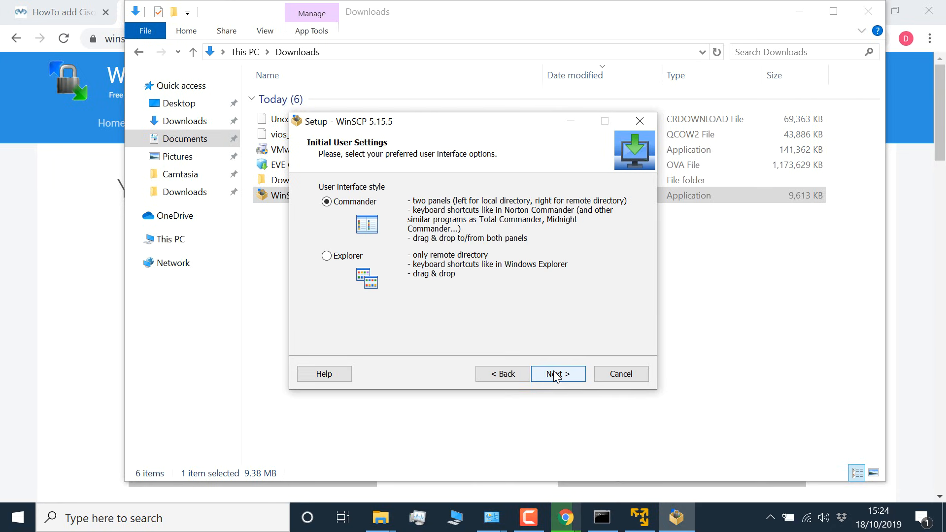
left_click(557, 376)
left_click(555, 373)
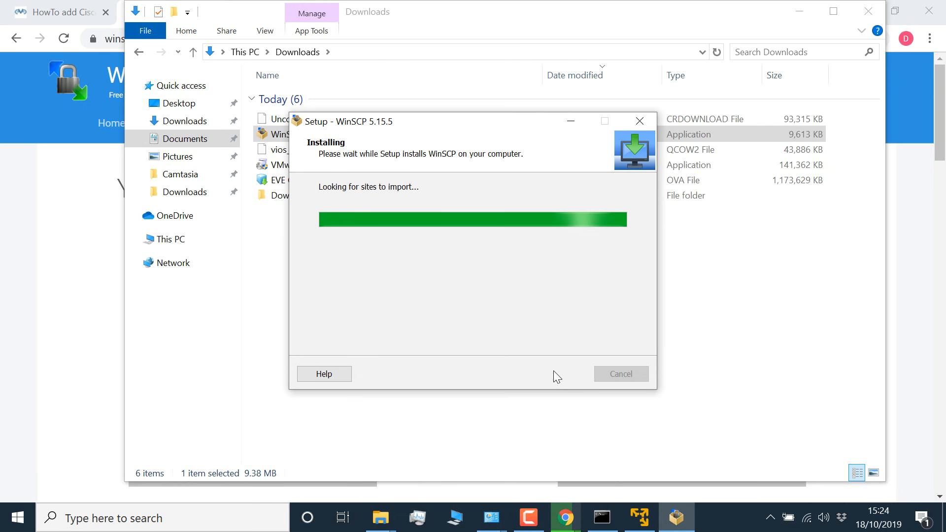
left_click(563, 374)
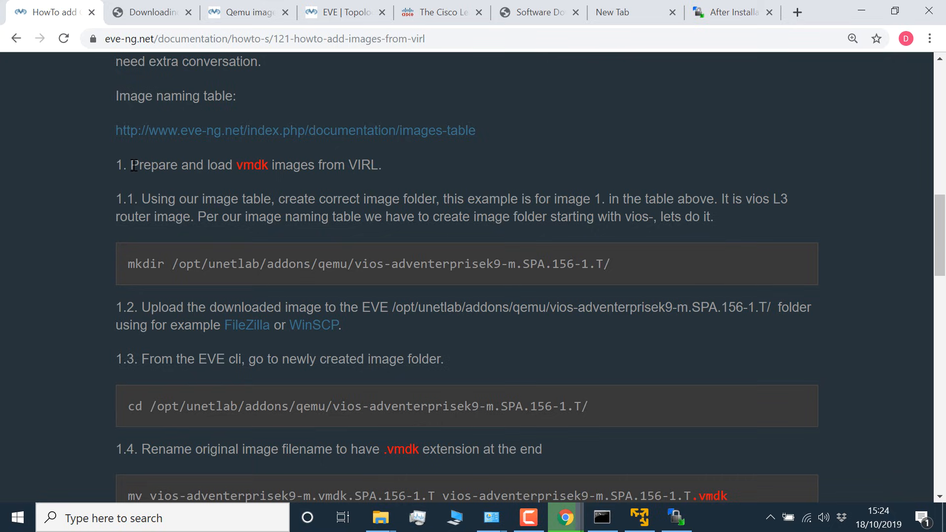
Step: Return to the EVE-NG guide and review the /opt/unetlab/addons/qemu/ path in the mkdir command of step 1.1
left_click_drag(130, 165, 390, 174)
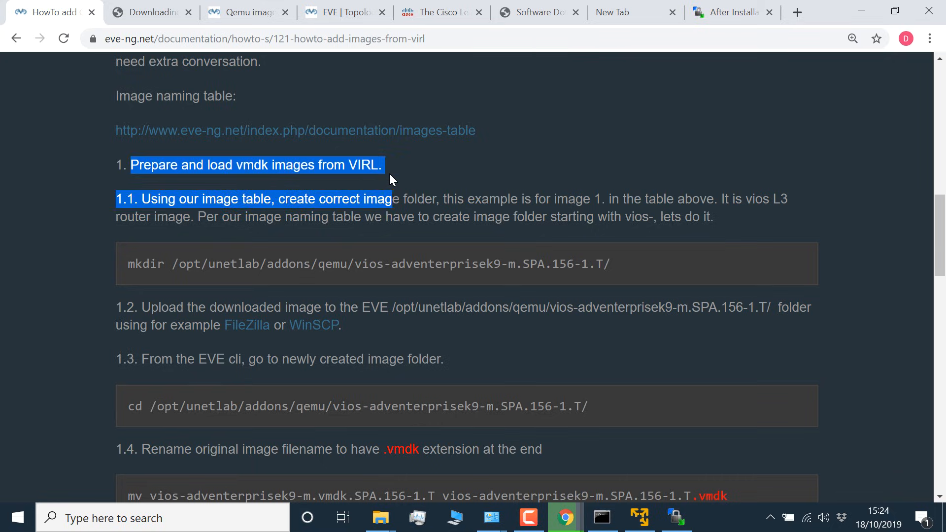
left_click(538, 265)
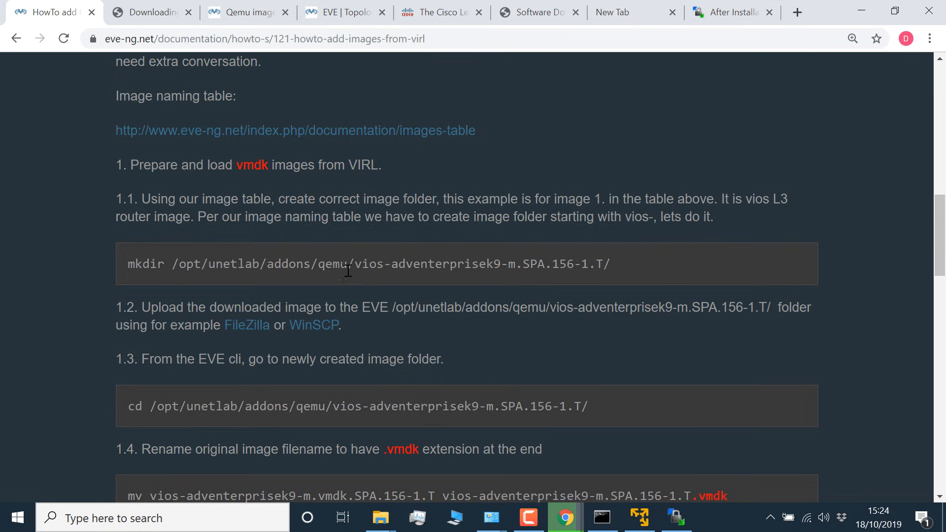
left_click_drag(355, 267, 116, 259)
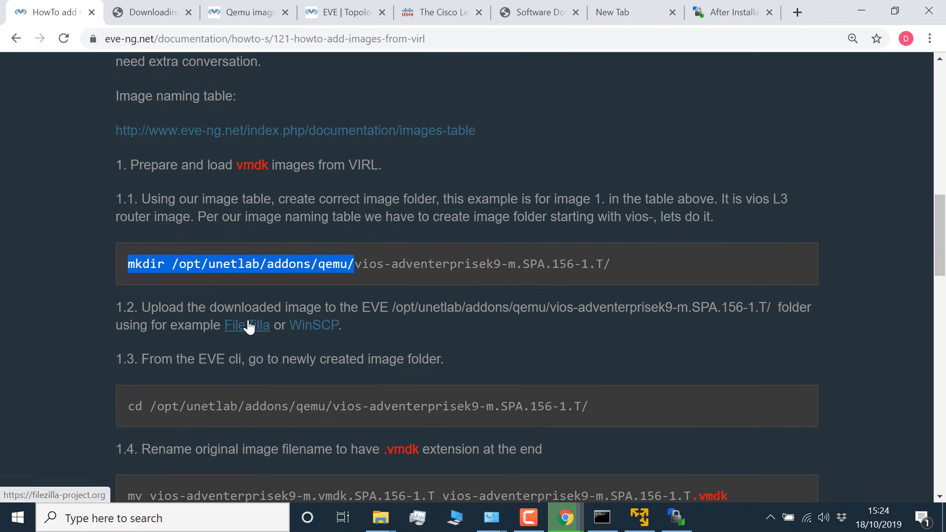
Step: Switch to the EVE Community VM in VMware Player and log in to its console as root with the account password
left_click(639, 520)
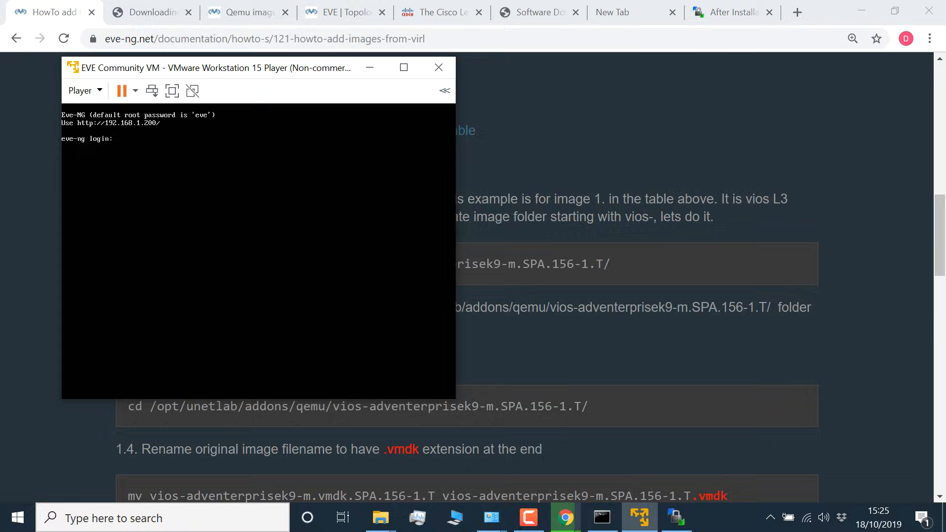
type("root")
key("Return")
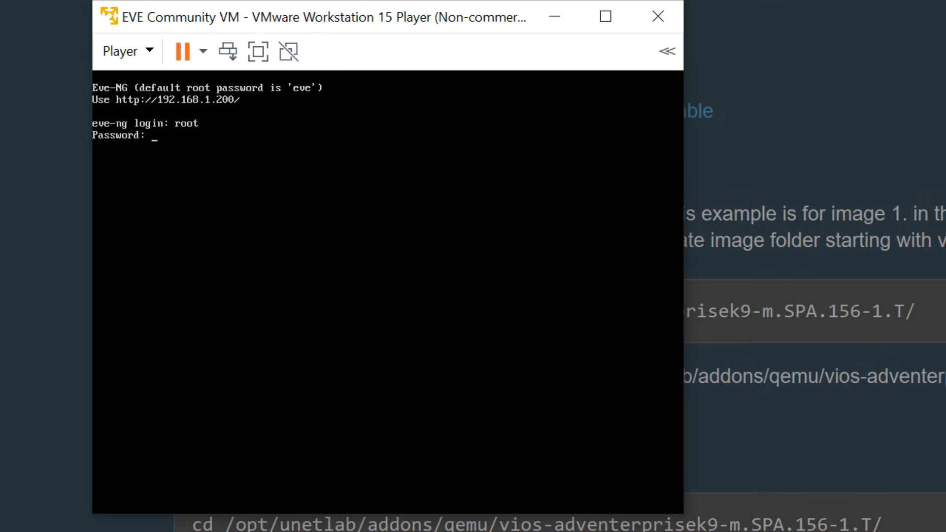
key("Return")
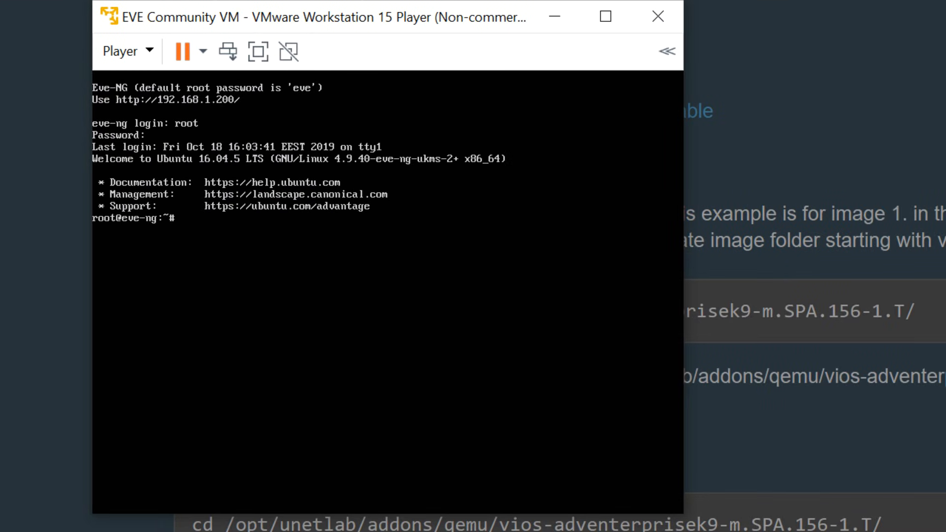
Step: Change to the /opt directory in the EVE console and list its contents, keeping the guide visible beside the VM window
left_click_drag(432, 17, 805, 37)
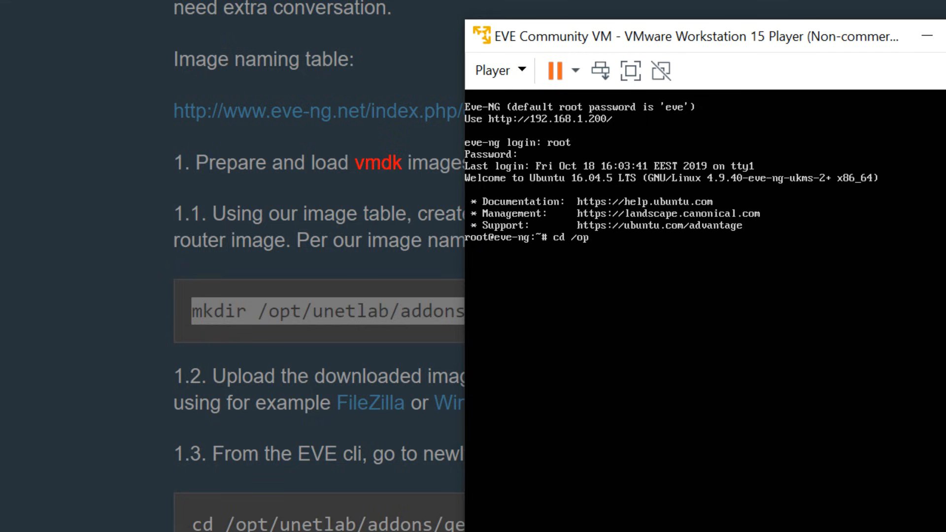
type("cd /opt")
key("Return")
type("l")
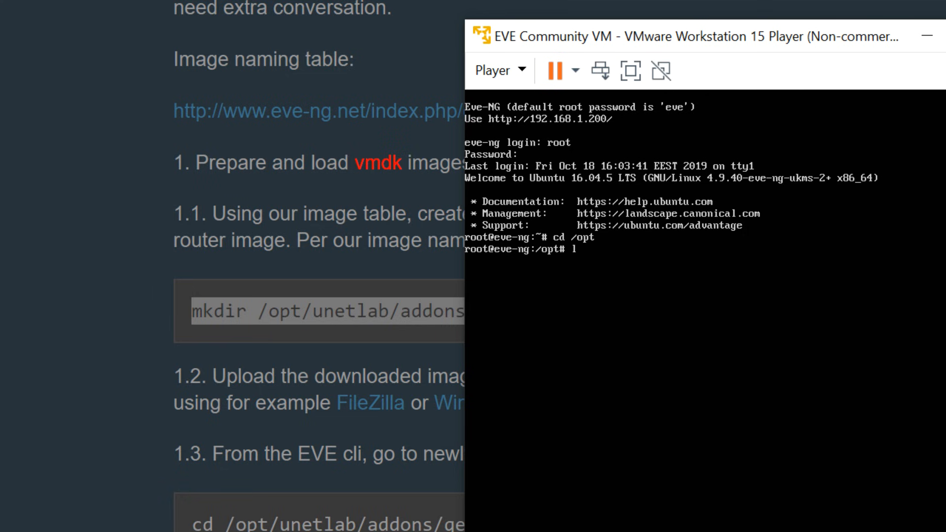
type("s")
key("Return")
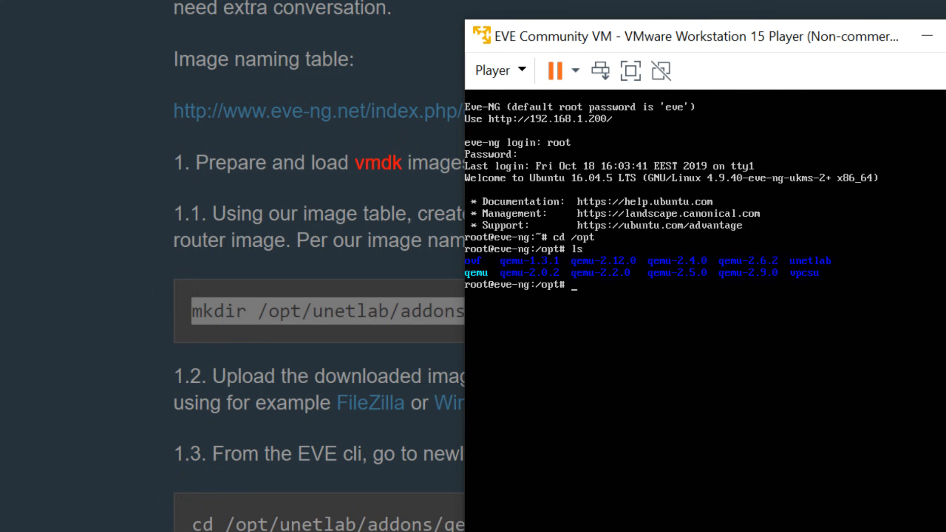
left_click_drag(614, 47, 834, 62)
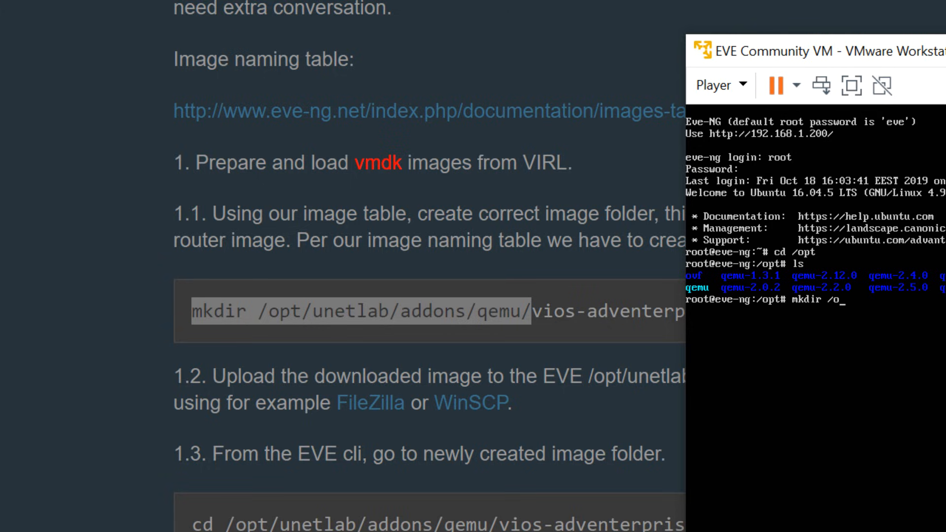
key("BackSpace")
key("BackSpace")
key("BackSpace")
key("BackSpace")
key("BackSpace")
key("BackSpace")
key("BackSpace")
key("BackSpace")
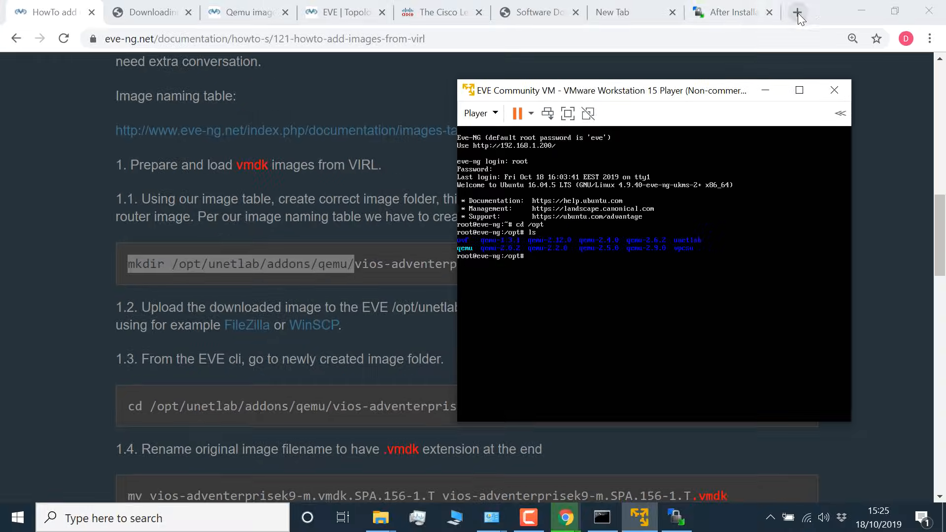
Step: Search Google for "putty download" in a new Chrome tab and open the PuTTY latest release download page
left_click(798, 13)
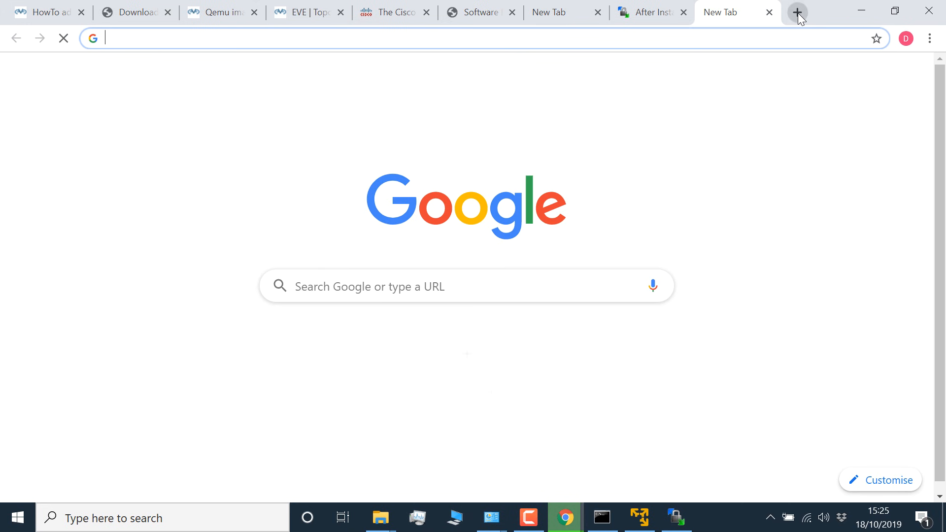
type("puty")
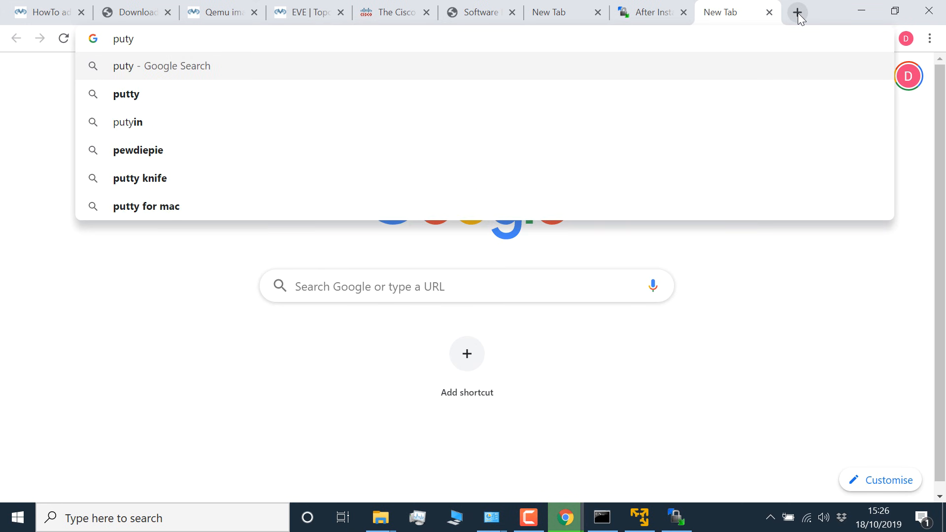
key("BackSpace")
type("ty download")
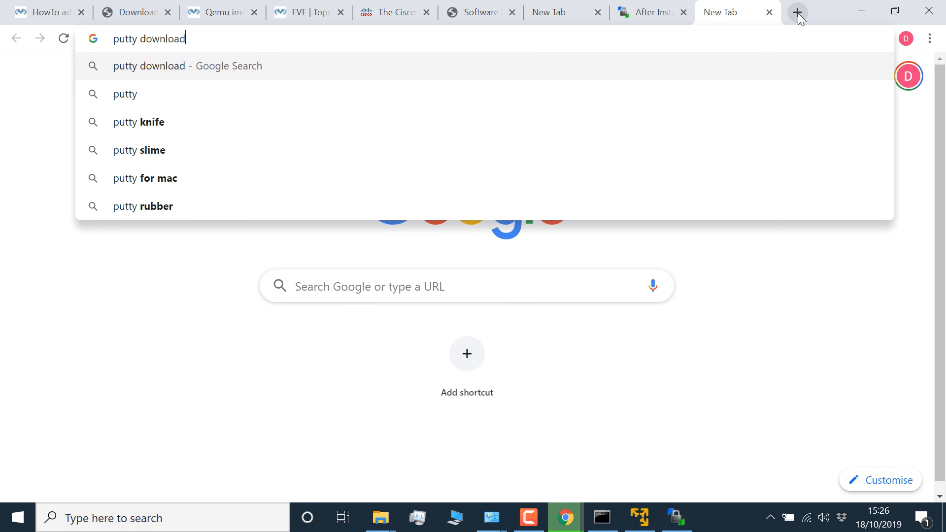
key("Return")
left_click(335, 196)
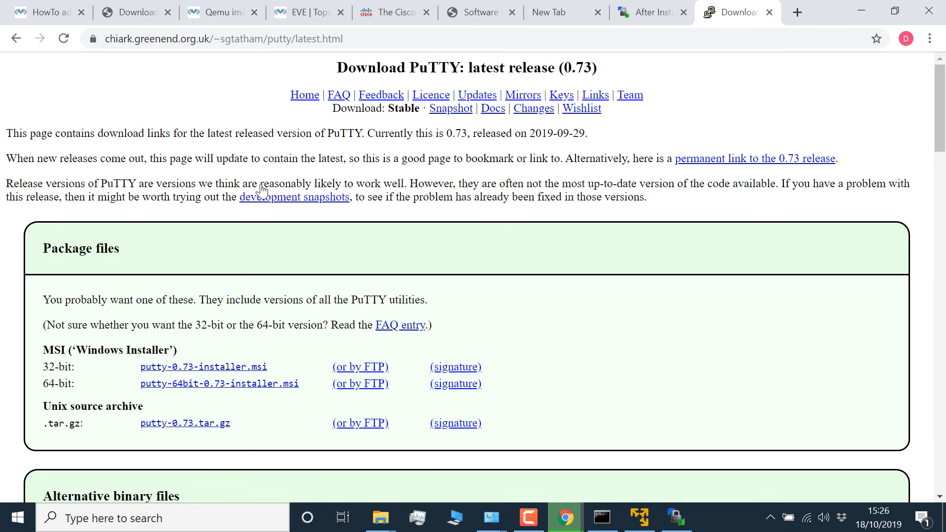
Step: Download and launch the 64-bit putty.exe, and set the session's host name to 192.168.1.200
scroll(253, 398, "down", 7)
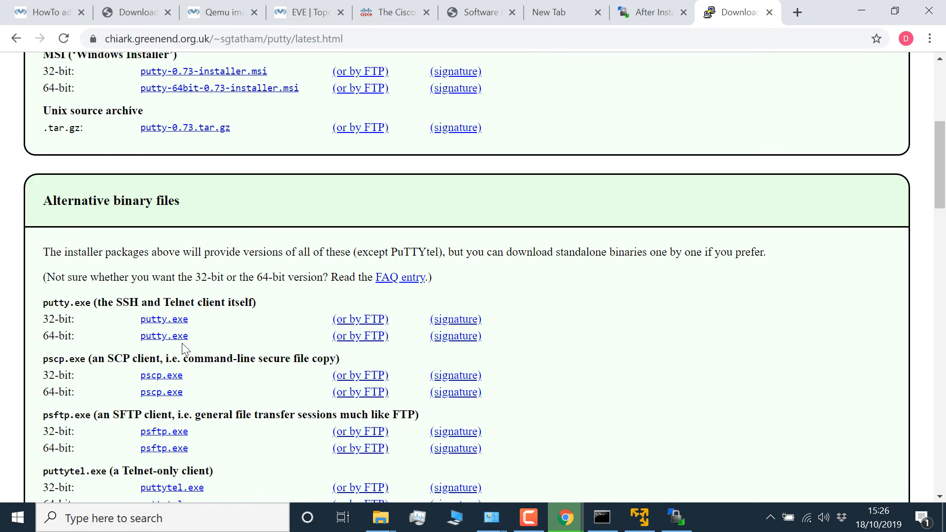
left_click(170, 336)
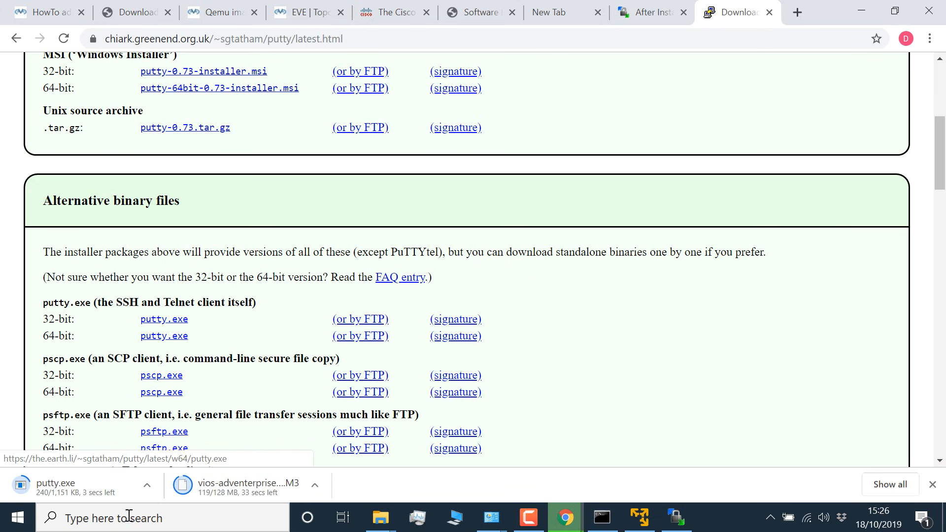
left_click(89, 491)
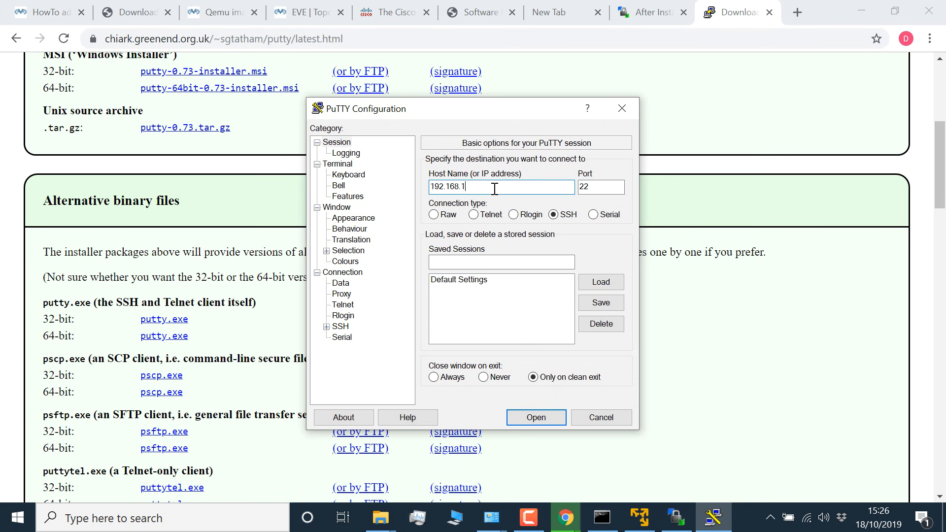
Step: Switch to the EVE Community VM console and display its network interfaces page by page with ifconfig | more
left_click(639, 518)
type("fconfig")
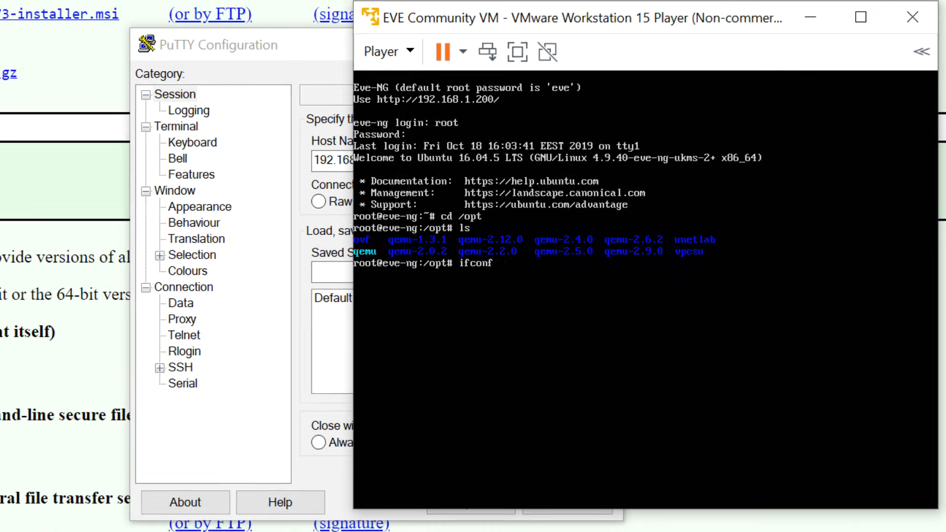
key("Return")
key("Up")
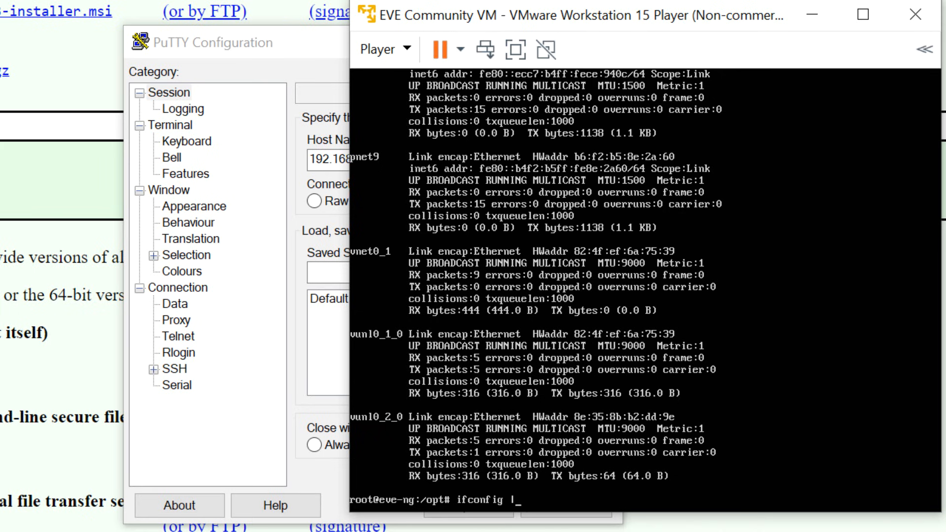
type("| more")
key("Return")
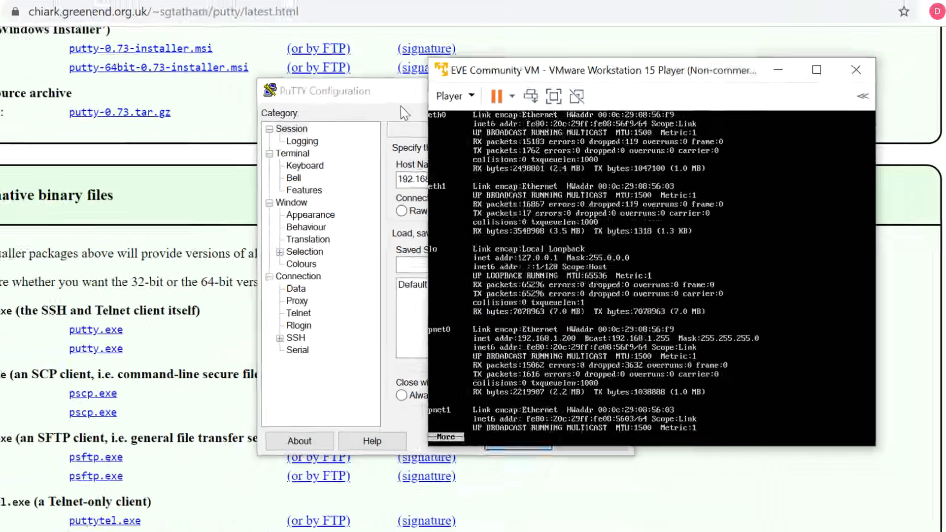
Step: Open the PuTTY SSH session to 192.168.1.200, accept the server's host key, and log in as root with the account password
left_click(401, 105)
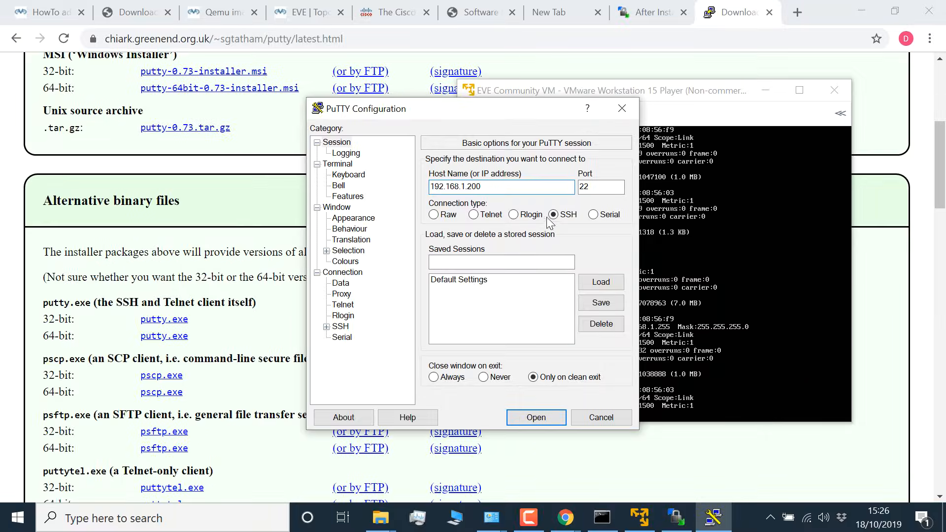
left_click(547, 412)
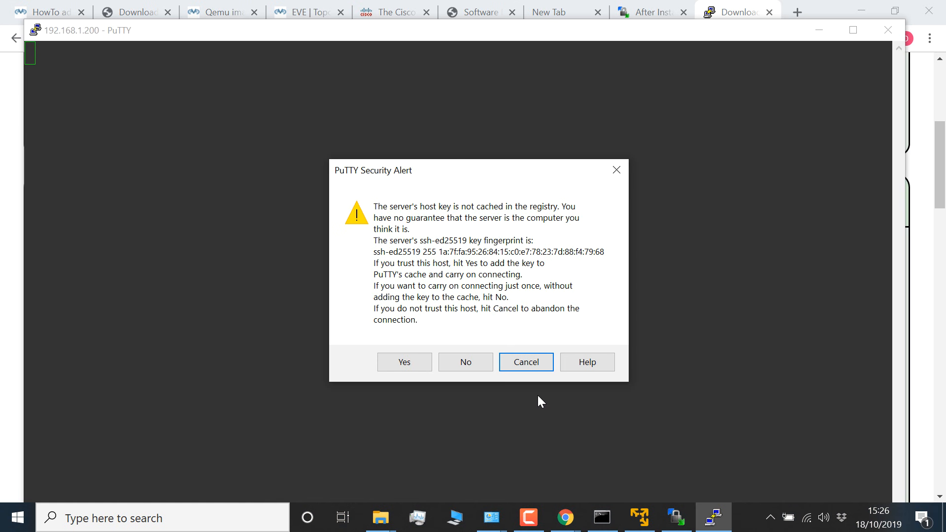
left_click(404, 363)
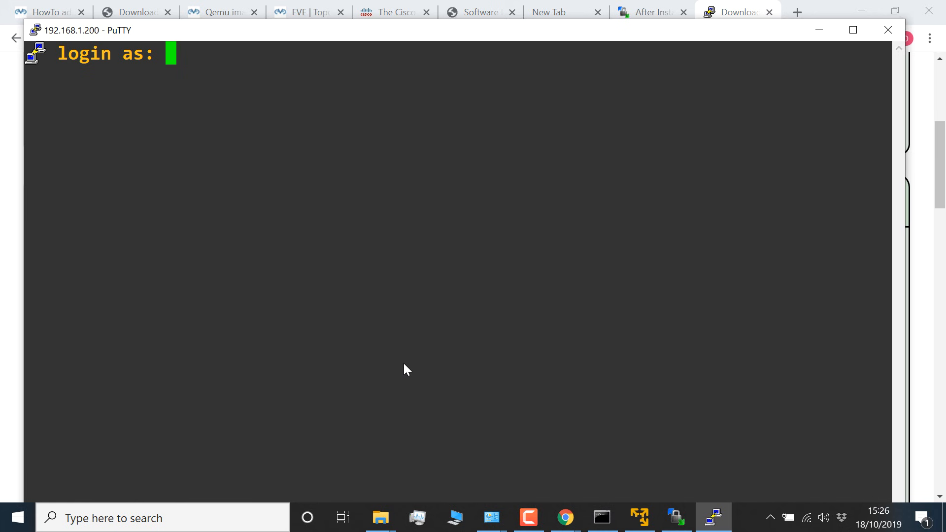
type("root")
key("Return")
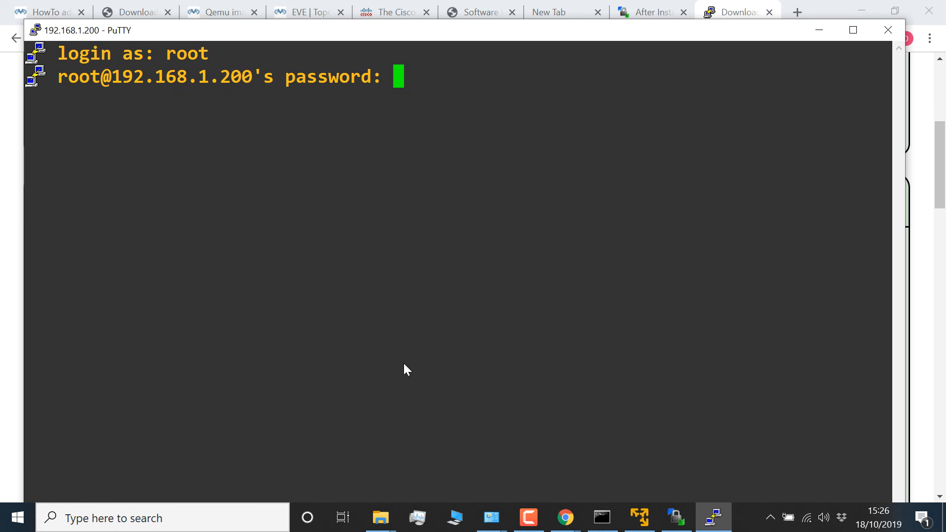
key("Return")
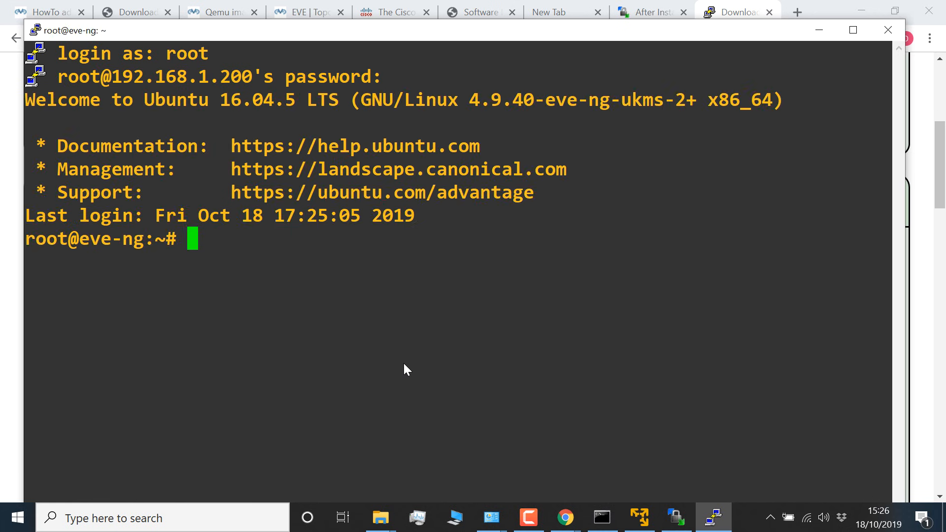
Step: Maximize the PuTTY terminal and print the current working directory with pwd
double_click(437, 35)
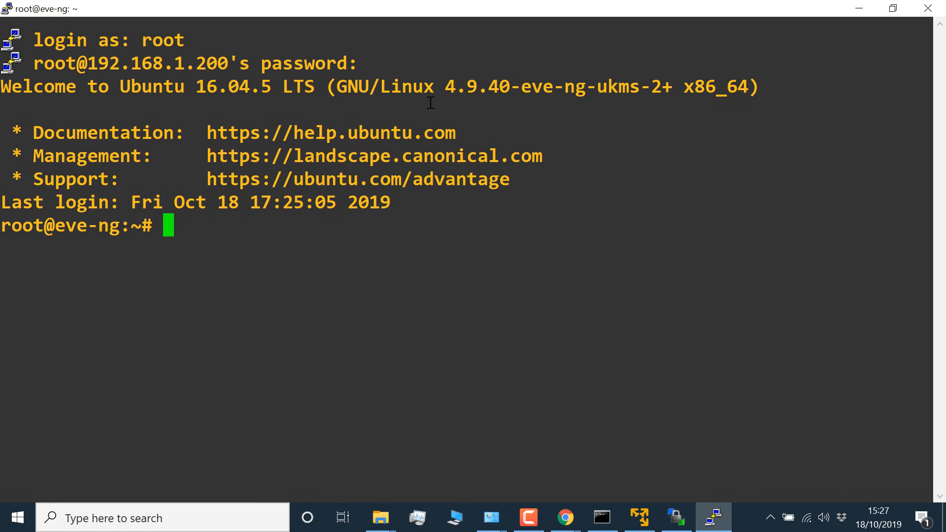
type("ls")
key("BackSpace")
key("BackSpace")
type("pwd")
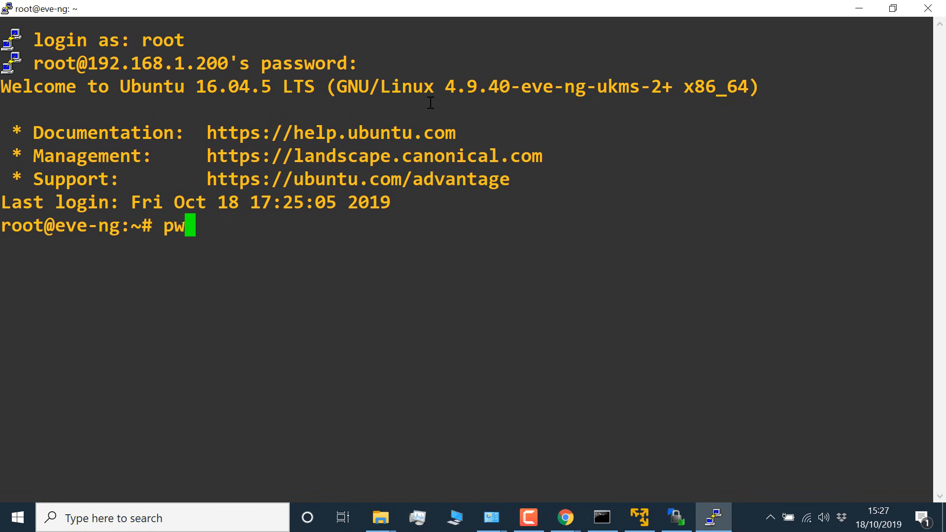
key("Return")
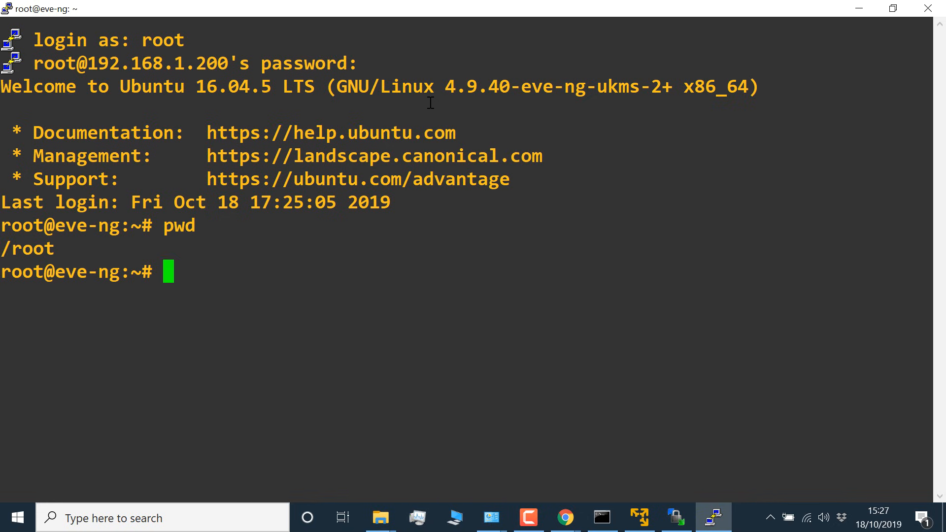
Step: Change to the /opt directory in PuTTY and list its contents in long format
type("/")
key("BackSpace")
type("cd /po")
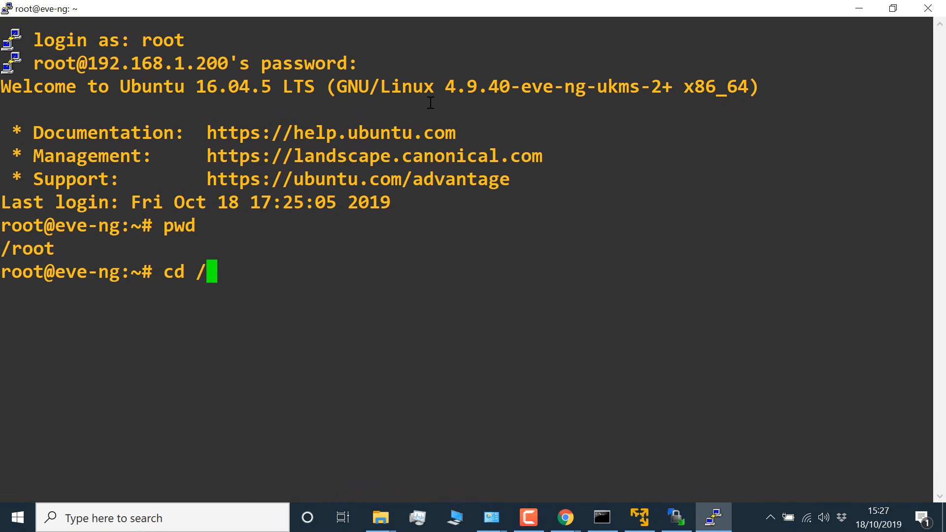
key("BackSpace")
key("BackSpace")
type("op")
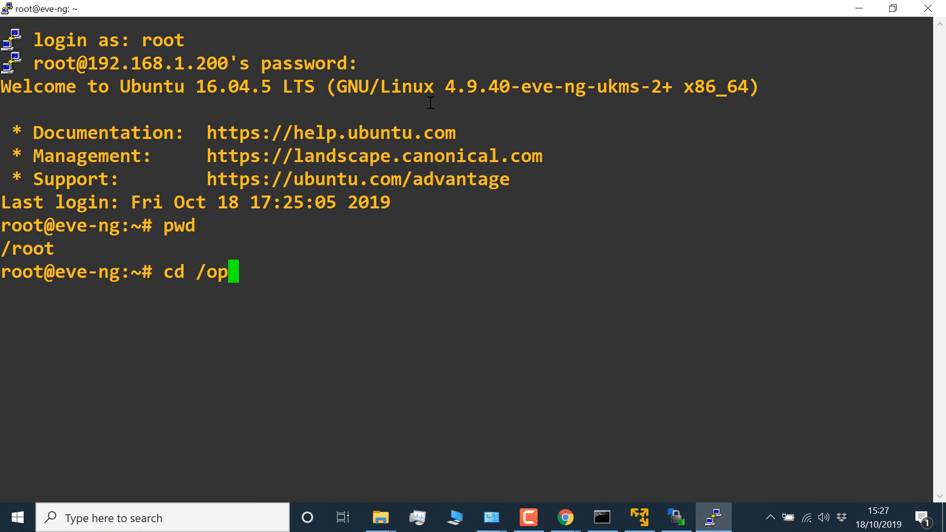
type("t")
key("Return")
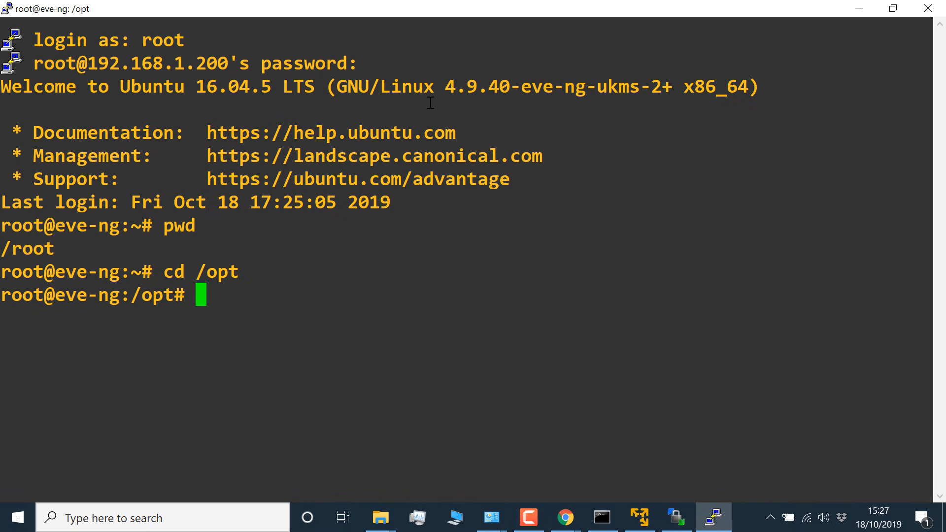
type("ls -l")
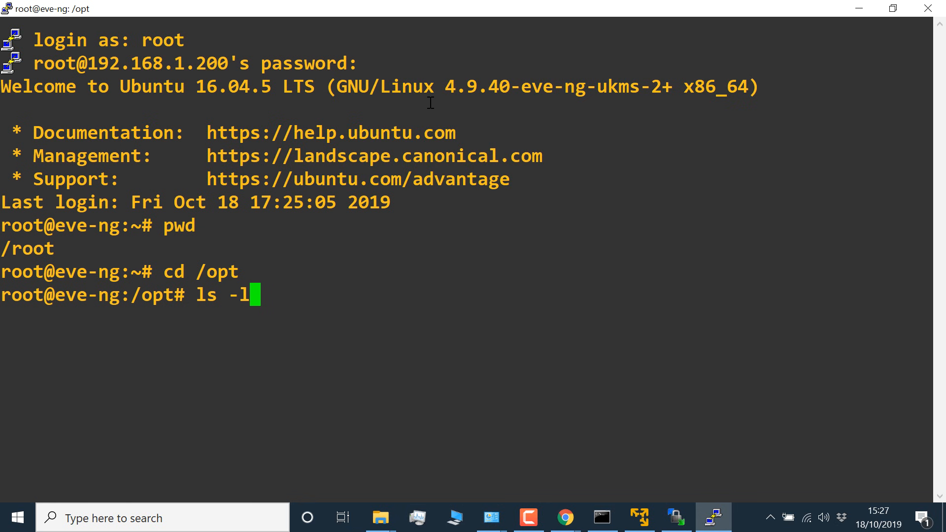
key("Return")
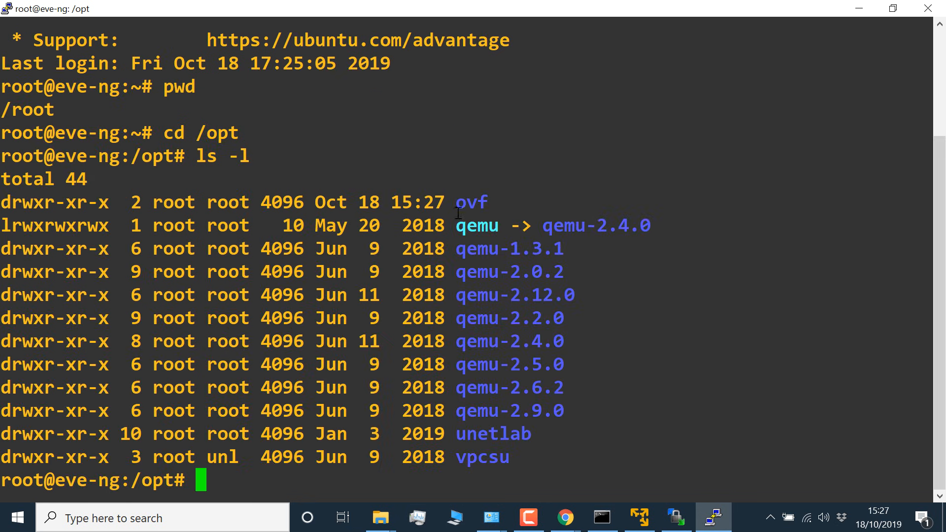
Step: Copy "mkdir /opt/unetlab/addons/qemu/" from the EVE-NG guide in Chrome and paste it into a new Notepad document
key("alt+Tab")
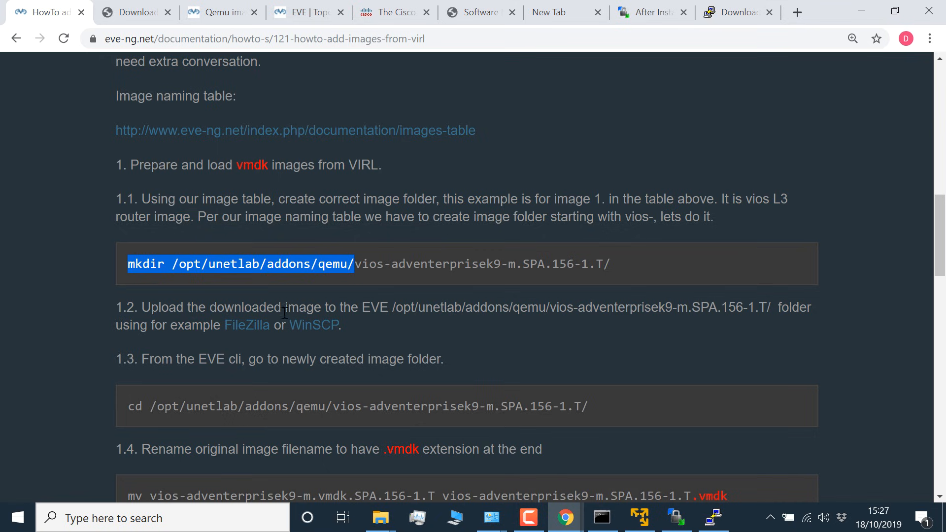
left_click(317, 287)
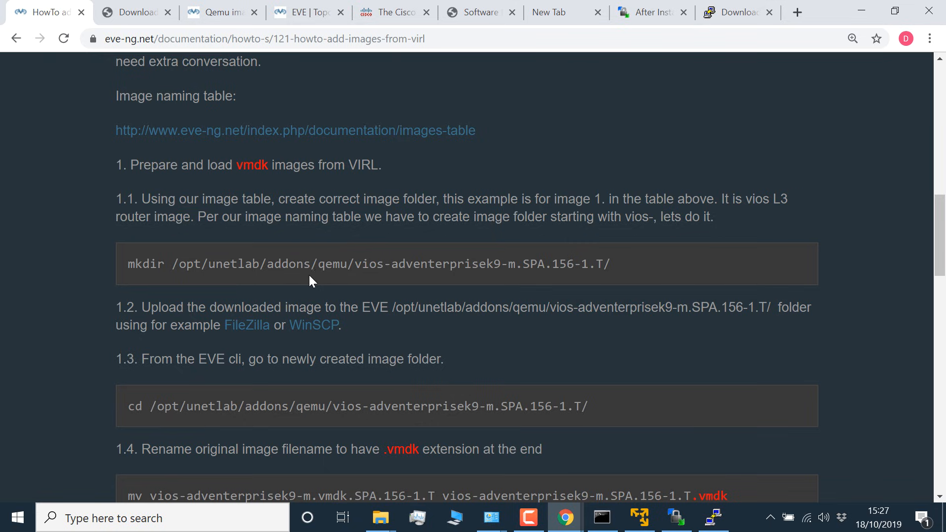
left_click_drag(359, 267, 627, 266)
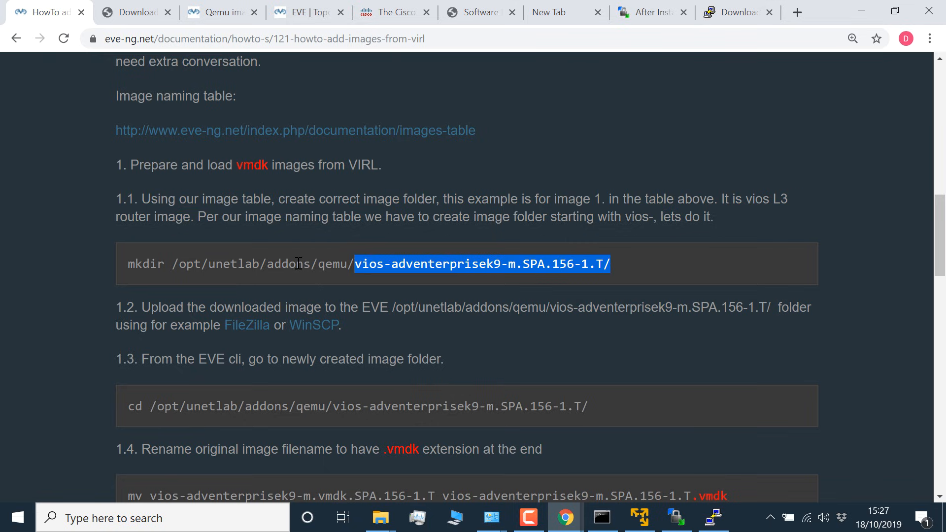
left_click_drag(355, 265, 127, 266)
right_click(132, 266)
left_click(144, 276)
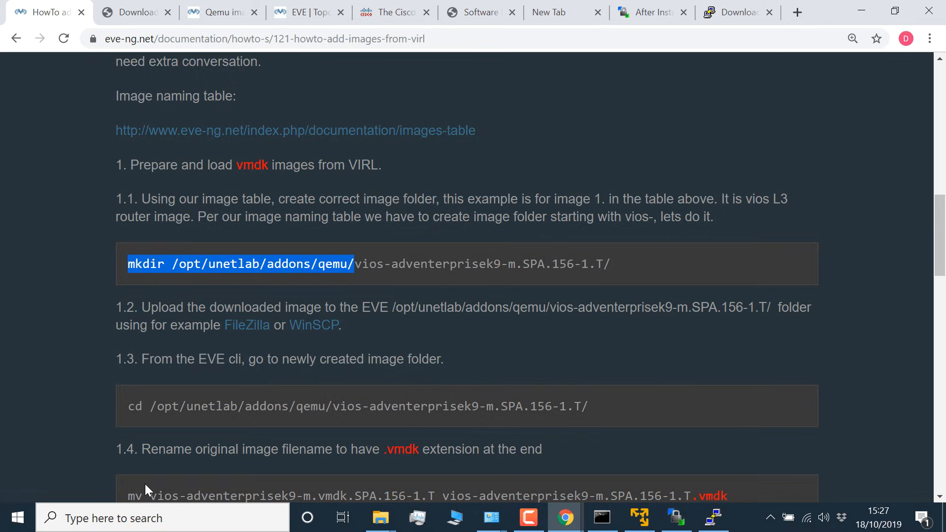
left_click(138, 519)
type("no")
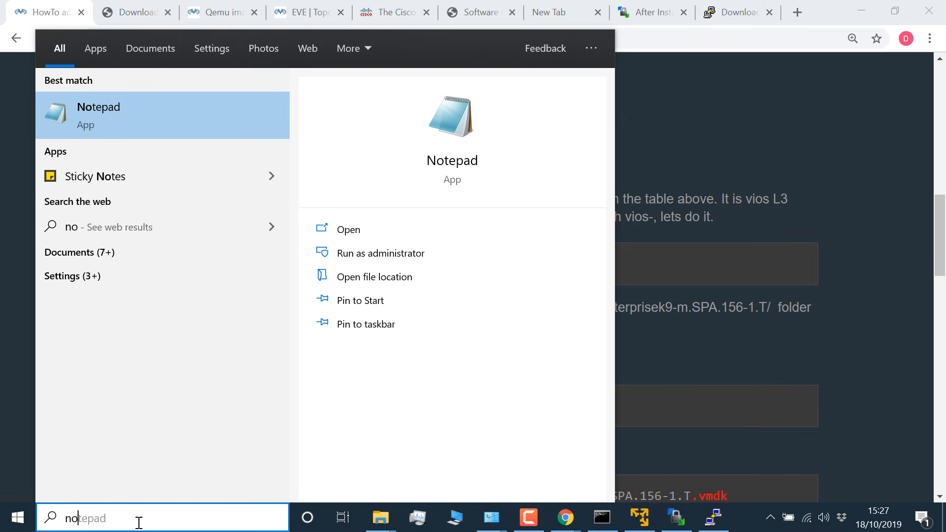
key("Return")
key("ctrl+v")
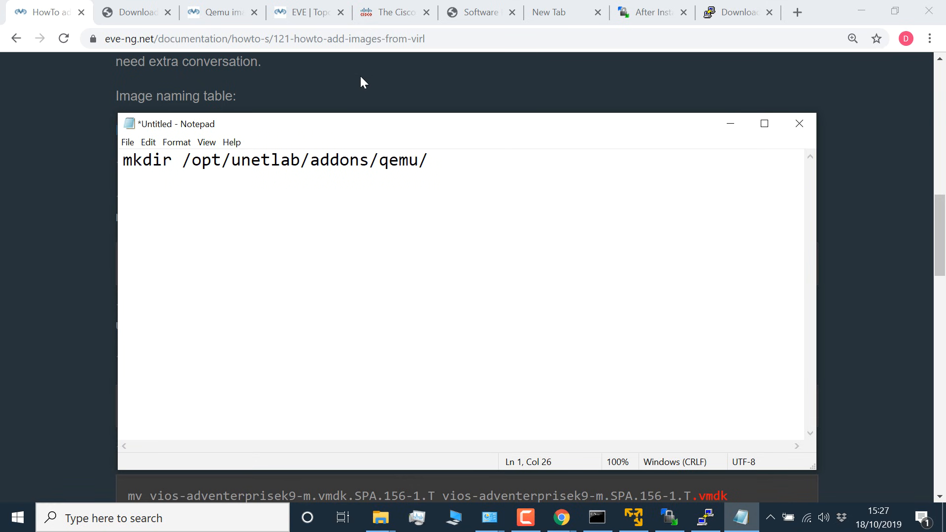
Step: Append the downloaded image's file name vios-adventerprisek9-m.vmdk.SPA.157-3.M3 to the mkdir command in Notepad, and widen the Notepad window to fit
key("super+e")
left_click(380, 181)
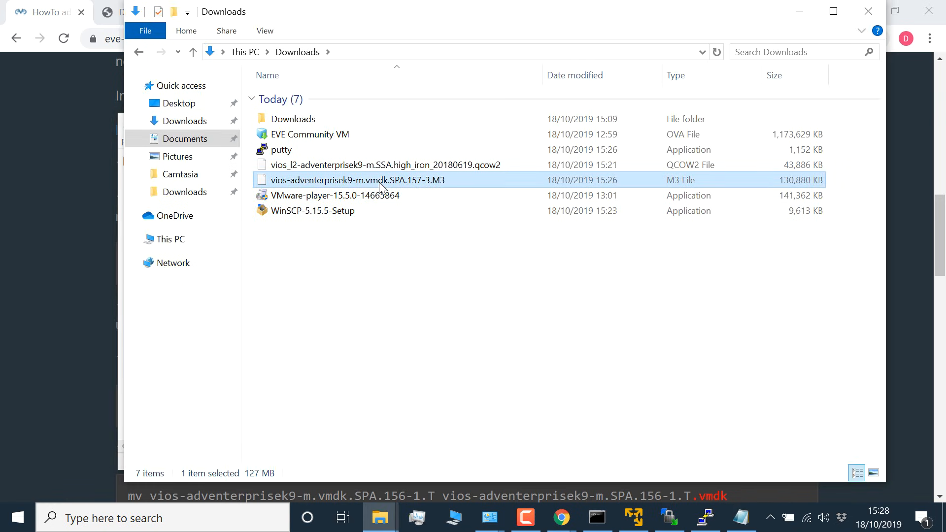
left_click(380, 181)
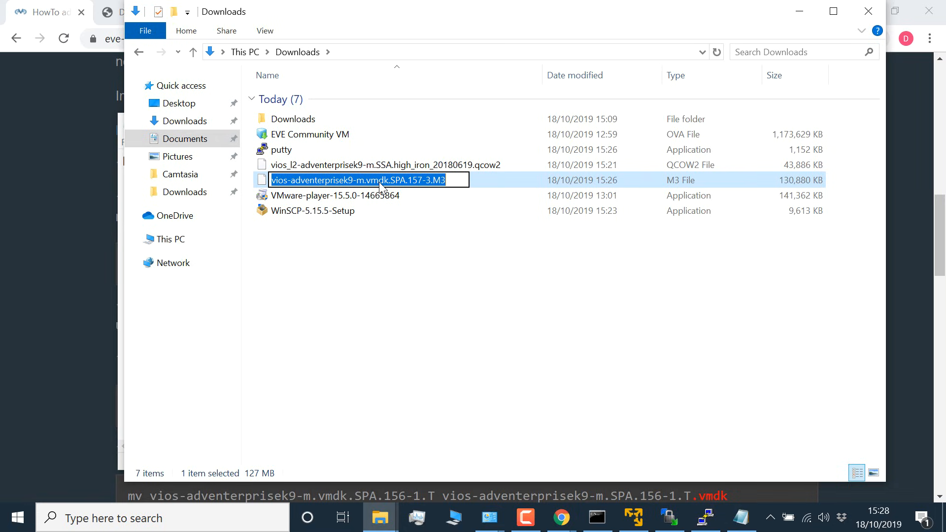
left_click(406, 230)
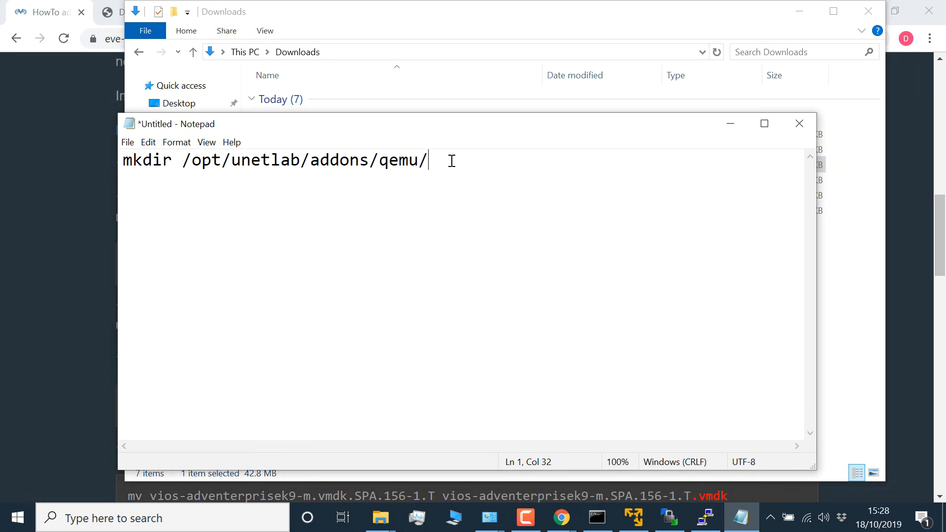
key("ctrl+v")
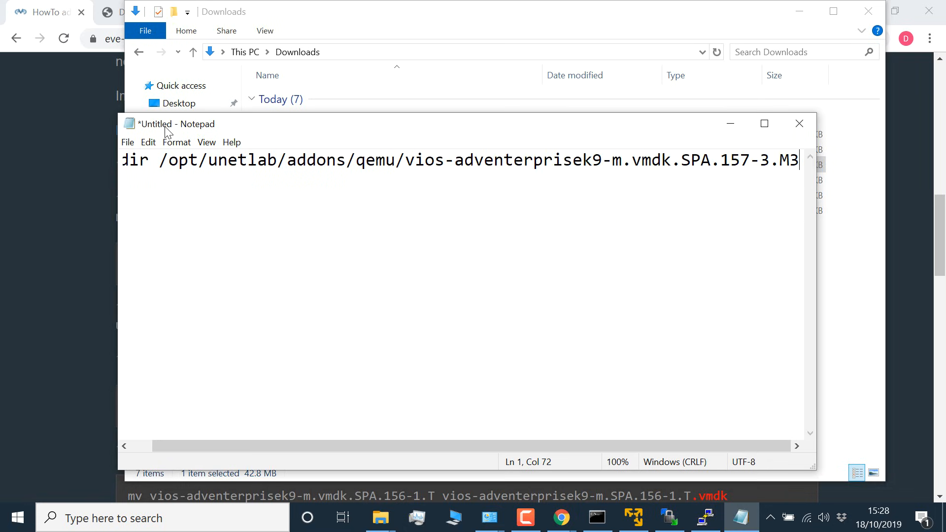
left_click_drag(119, 113, 68, 128)
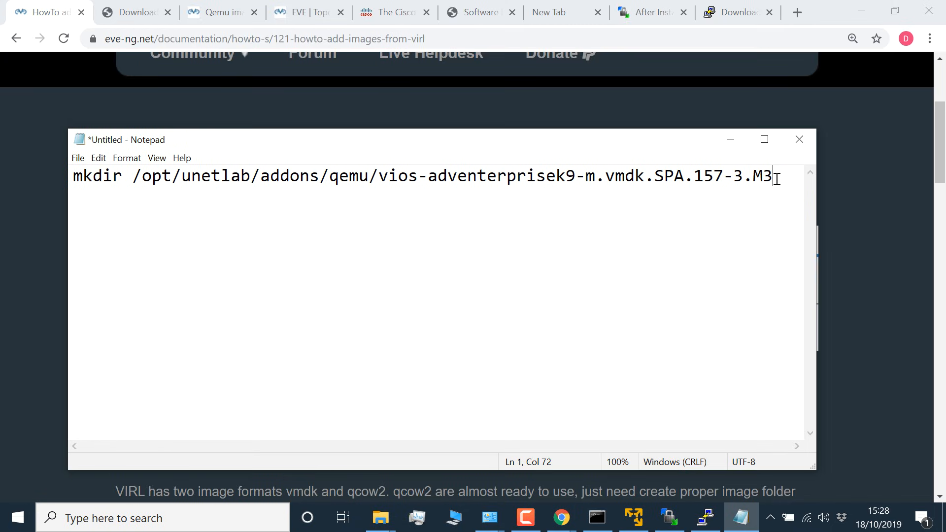
Step: Copy the full mkdir command from Notepad and run it in PuTTY to create the vios-adventerprisek9-m.vmdk.SPA.157-3.M3 folder under /opt/unetlab/addons/qemu
left_click_drag(777, 178, 2, 188)
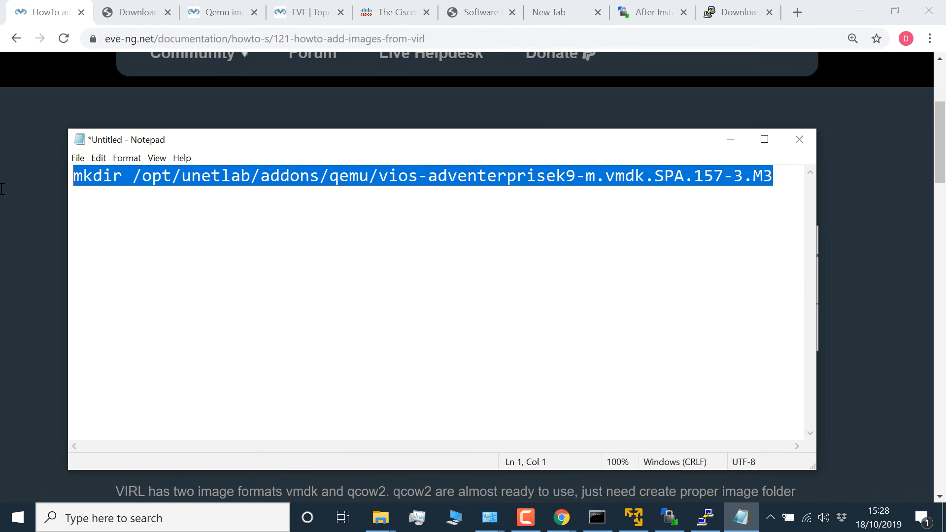
right_click(158, 178)
left_click(193, 215)
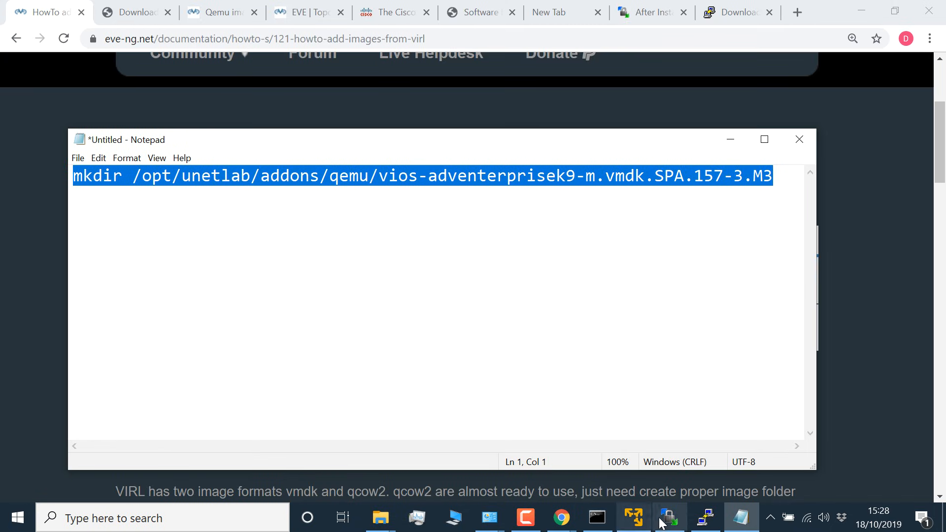
left_click(705, 518)
right_click(713, 288)
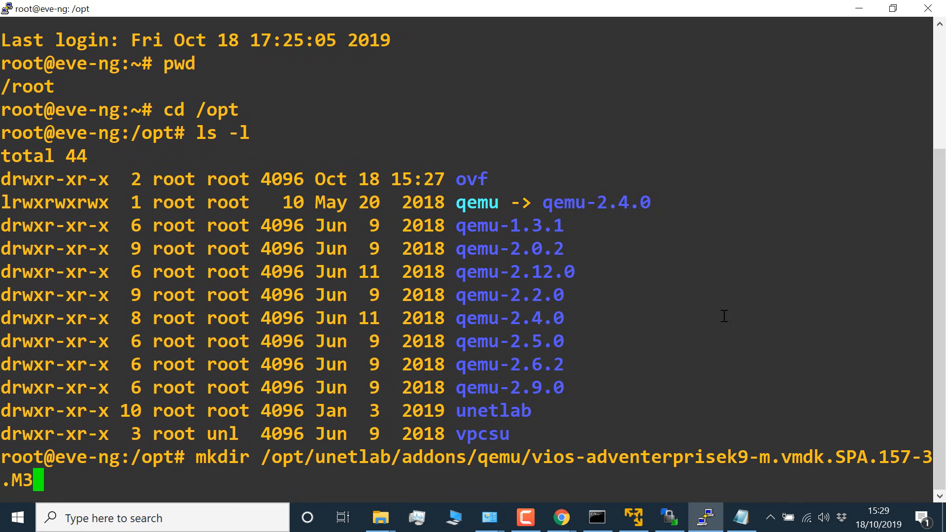
key("Return")
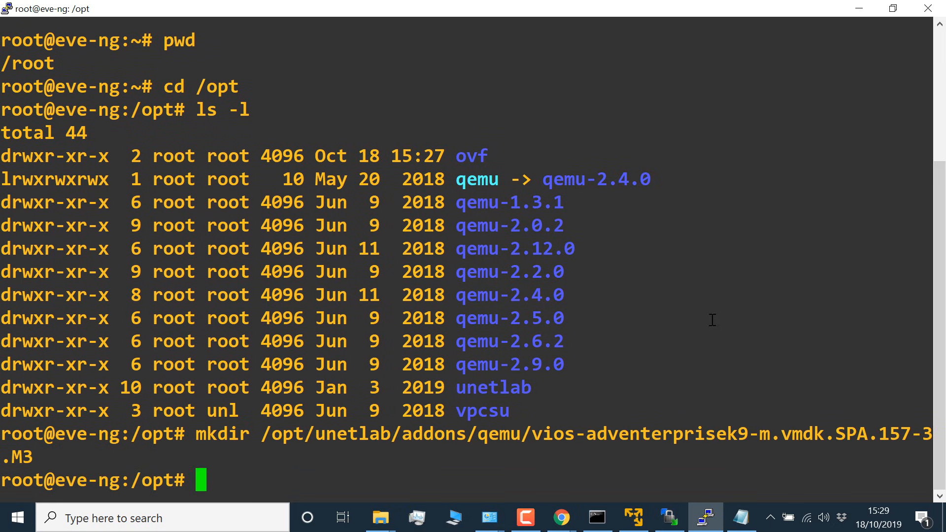
Step: List the contents of /opt in long format and change into the unetlab directory
type("ls -l")
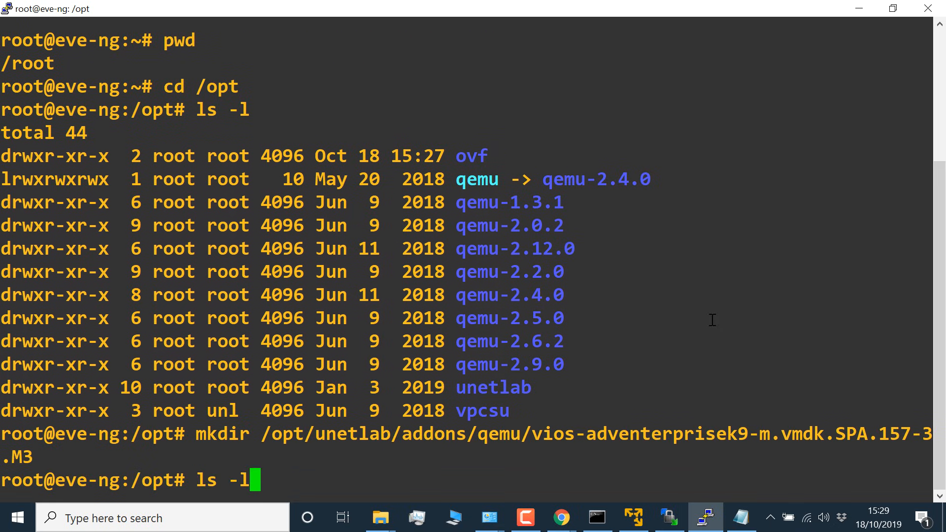
key("Return")
left_click_drag(591, 439, 465, 438)
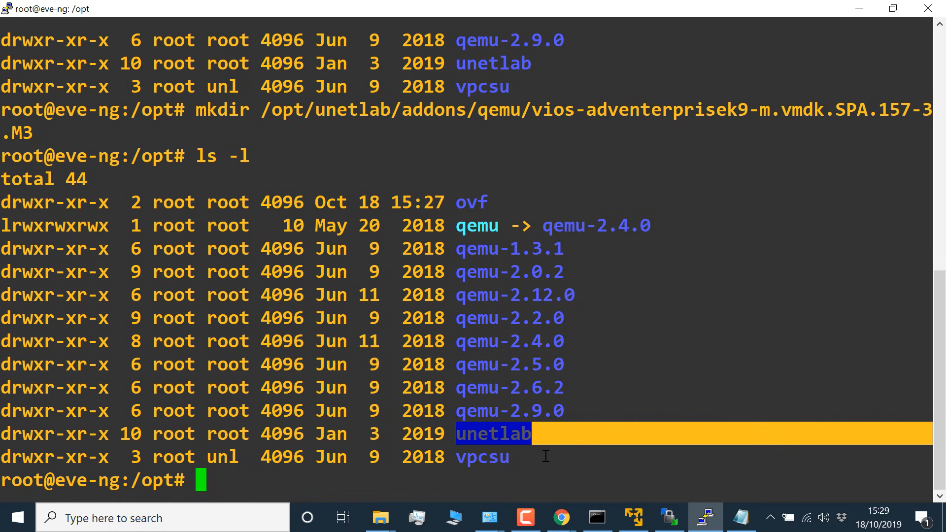
type("cd unet")
key("Tab")
key("Return")
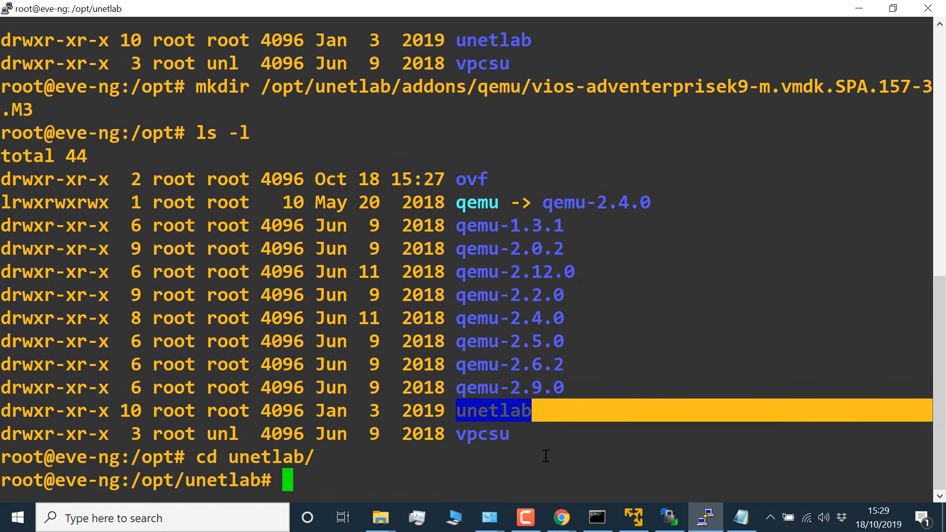
Step: List the contents of /opt/unetlab in long format, then change into the addons directory and list it the same way
type("ls -l")
key("Return")
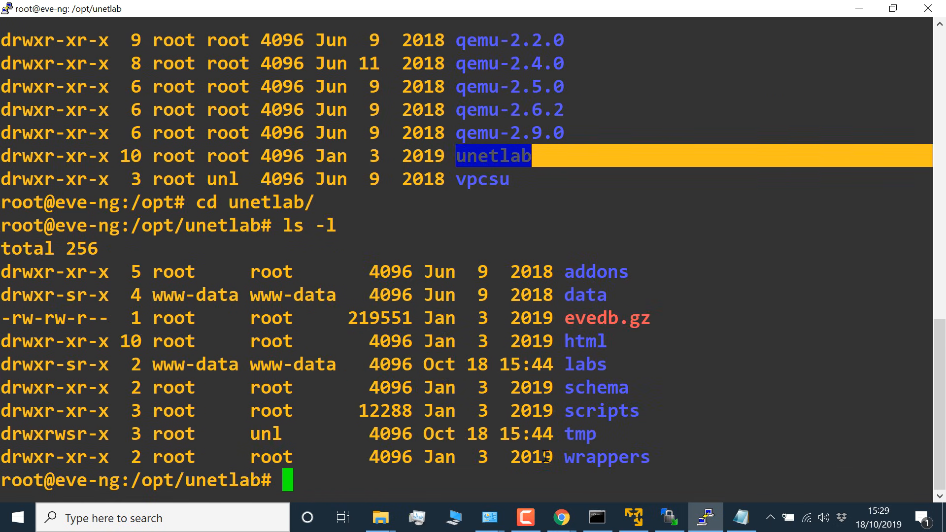
type("cd ad")
key("Tab")
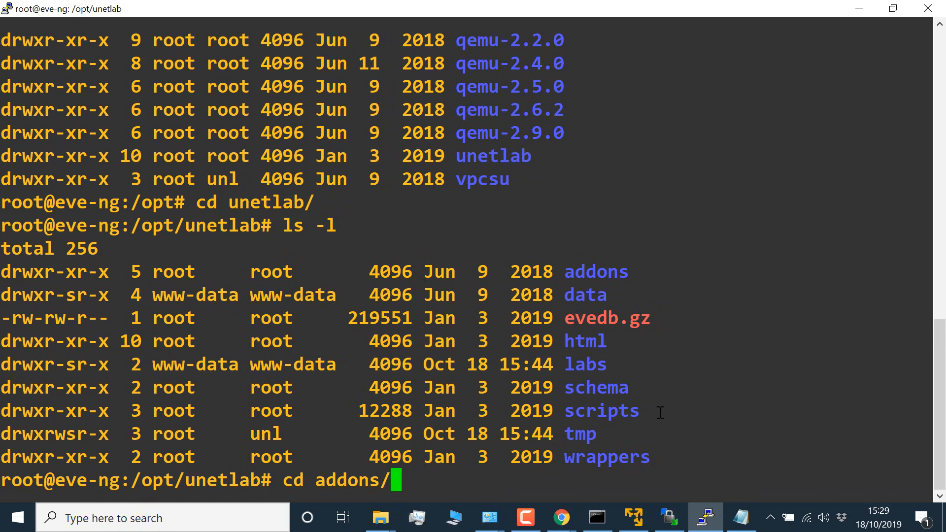
key("Return")
type("ls -l")
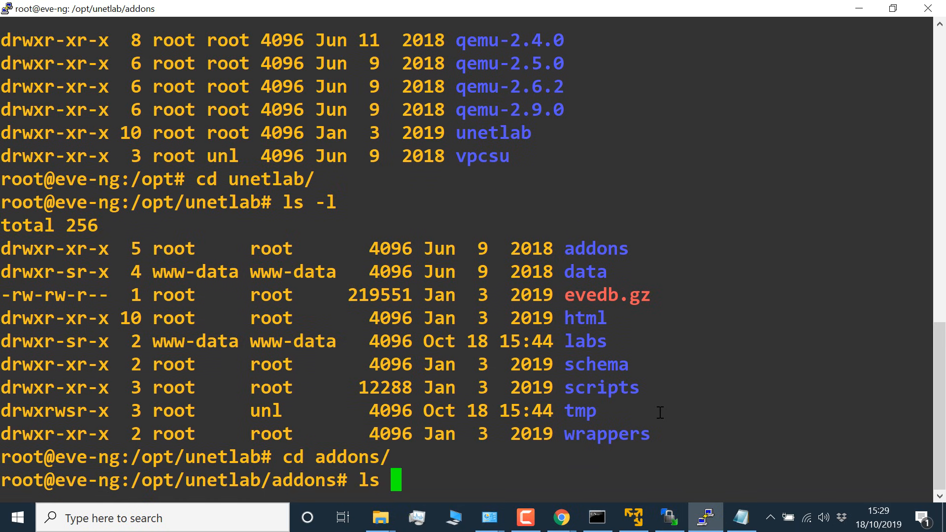
key("Return")
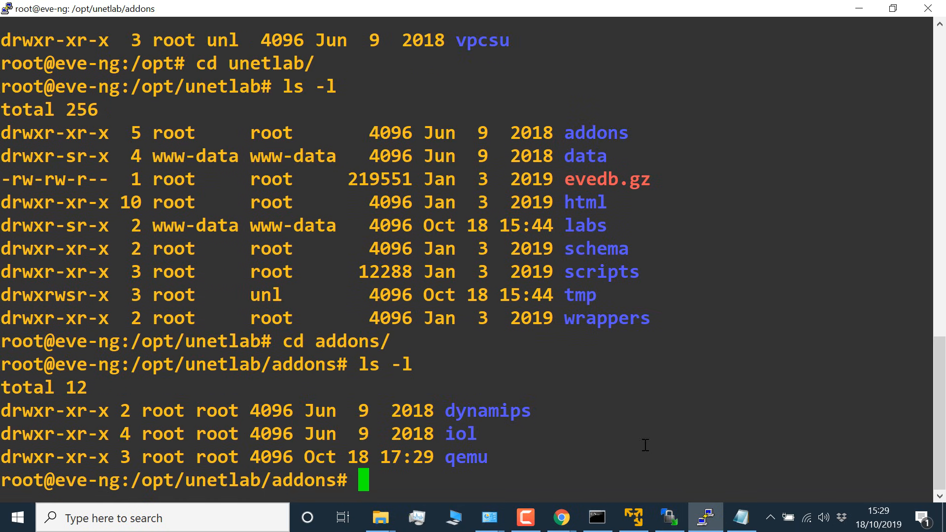
Step: Change into the qemu directory, list its contents and highlight the vios-adventerprisek9-m.vmdk.SPA.157-3.M3 folder name
left_click_drag(511, 465, 442, 465)
type("cd qm")
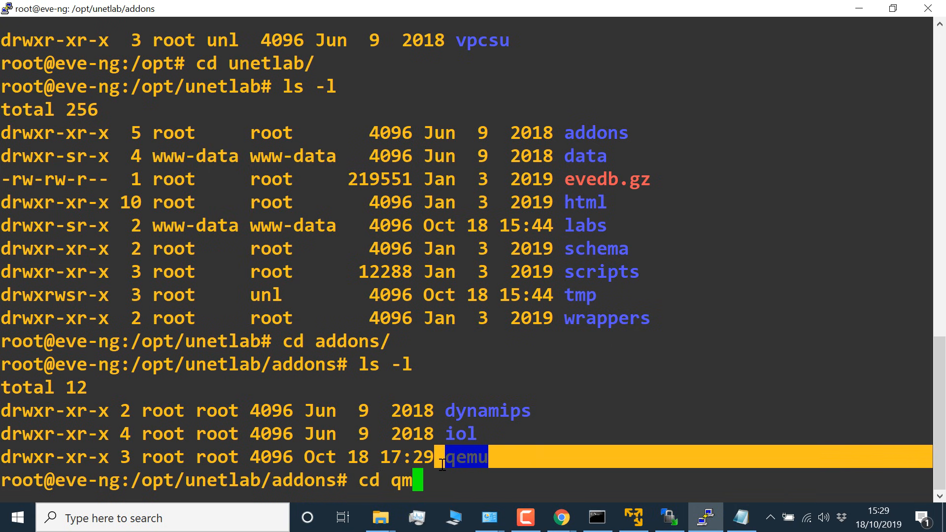
key("BackSpace")
type("e")
key("Tab")
key("Return")
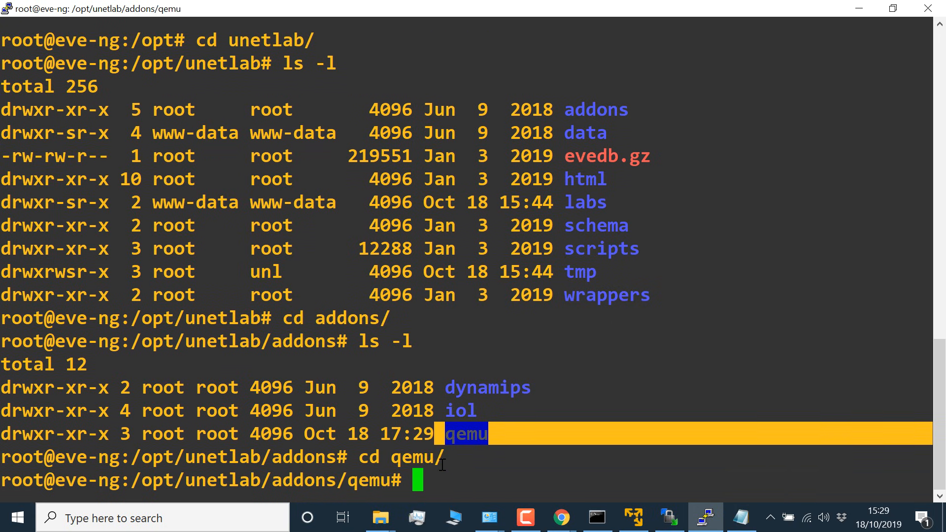
type("ls")
key("Return")
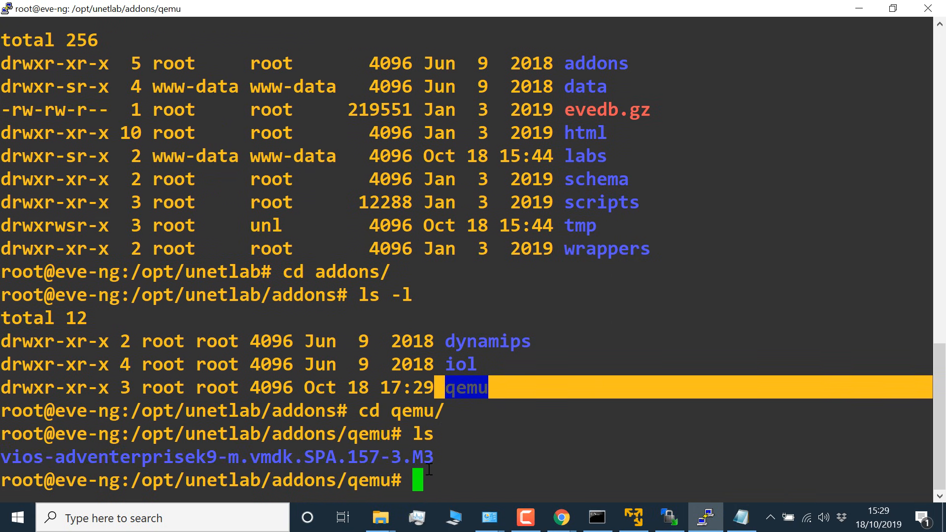
left_click_drag(446, 460, 2, 455)
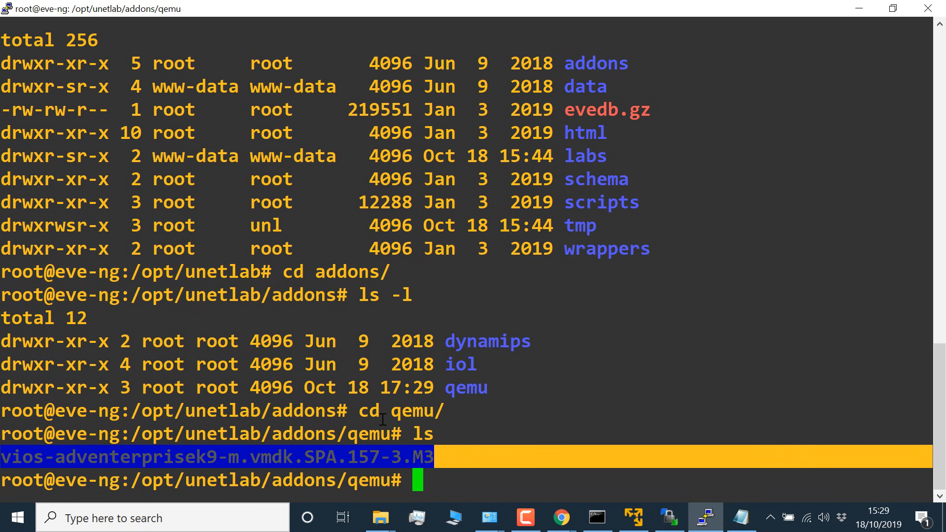
Step: Return to the home directory and change straight into /opt/unetlab/addons/qemu, reusing the path from the earlier prompt without its colon
type("cd")
key("Return")
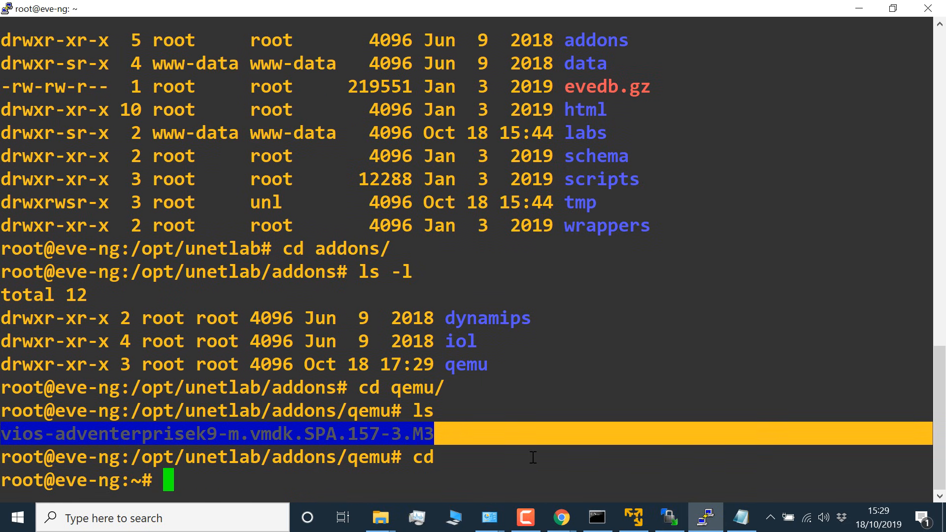
type("cd")
left_click_drag(120, 457, 387, 465)
right_click(371, 459)
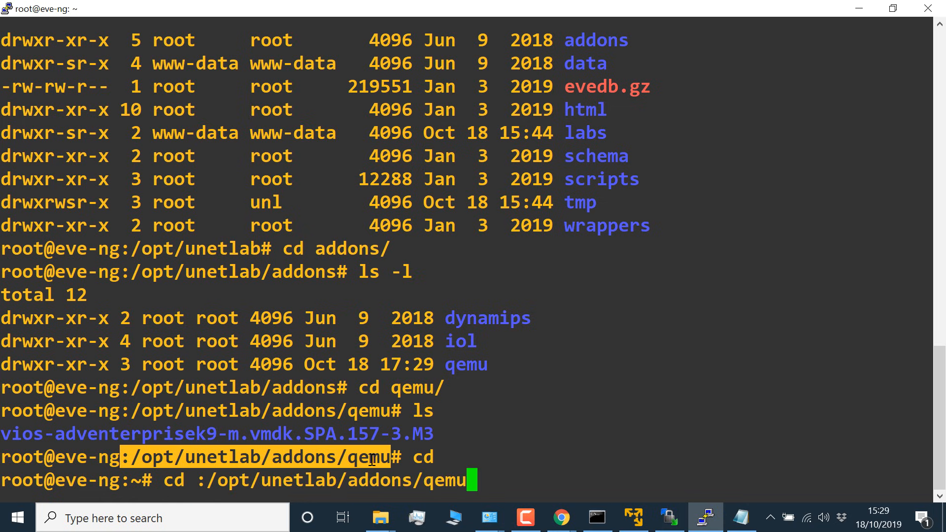
key("Left")
key("Left")
key("Left")
key("Left")
key("Left")
key("Left")
key("Left")
key("Left")
key("Left")
key("Home")
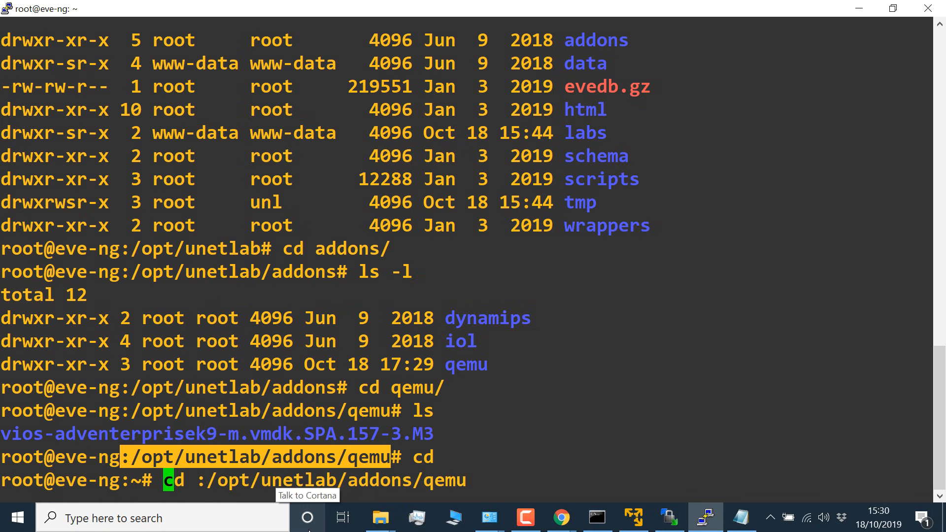
key("Right")
key("Right")
key("Right")
key("Right")
key("BackSpace")
key("Return")
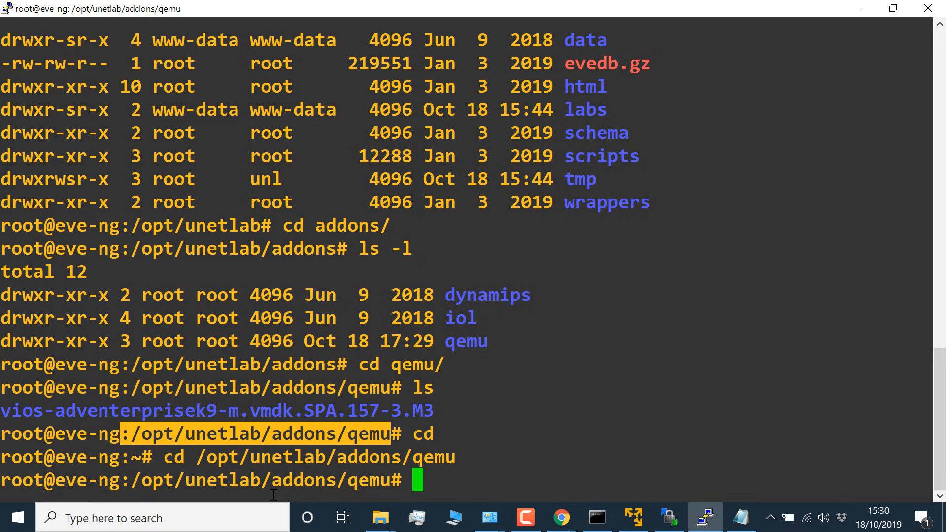
Step: Switch to the EVE-NG guide in Chrome and highlight step 1.2 on uploading the downloaded image to the EVE folder
key("alt+Tab")
scroll(480, 406, "down", 10)
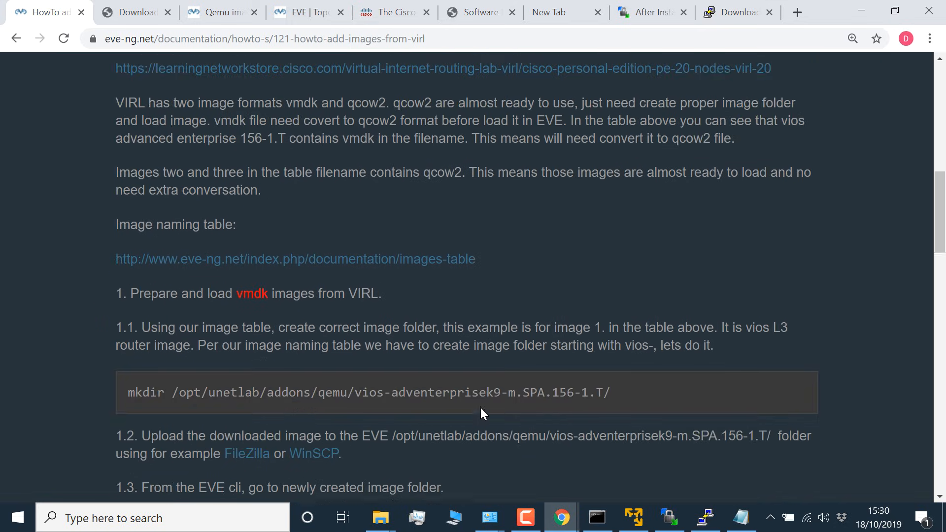
scroll(266, 265, "down", 1)
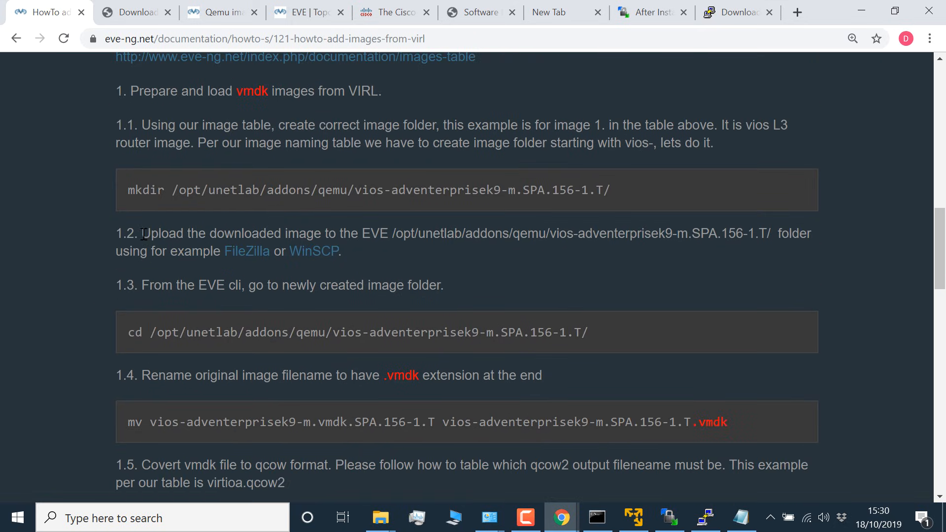
left_click_drag(142, 233, 372, 252)
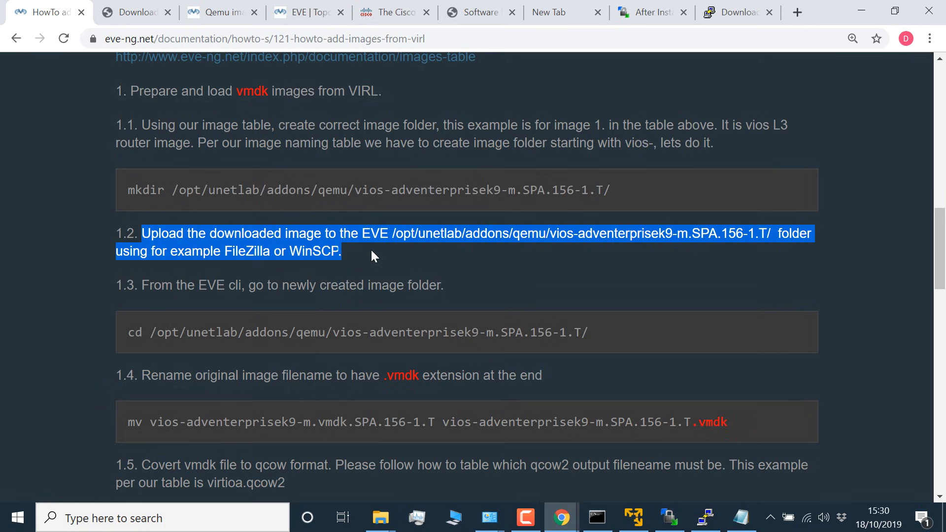
Step: Switch to WinSCP, log in to 192.168.1.200 over SFTP as root with the account password, and maximize the window
left_click(670, 518)
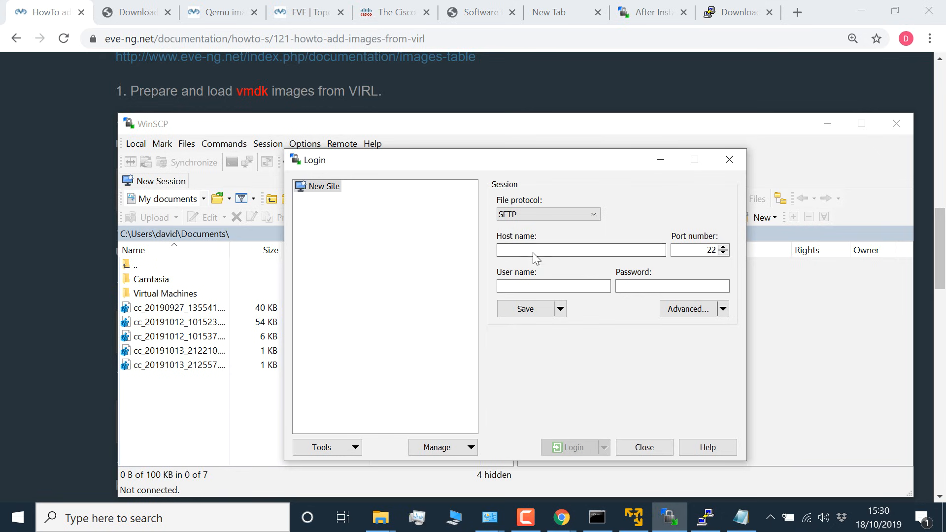
type("192.168.1.200")
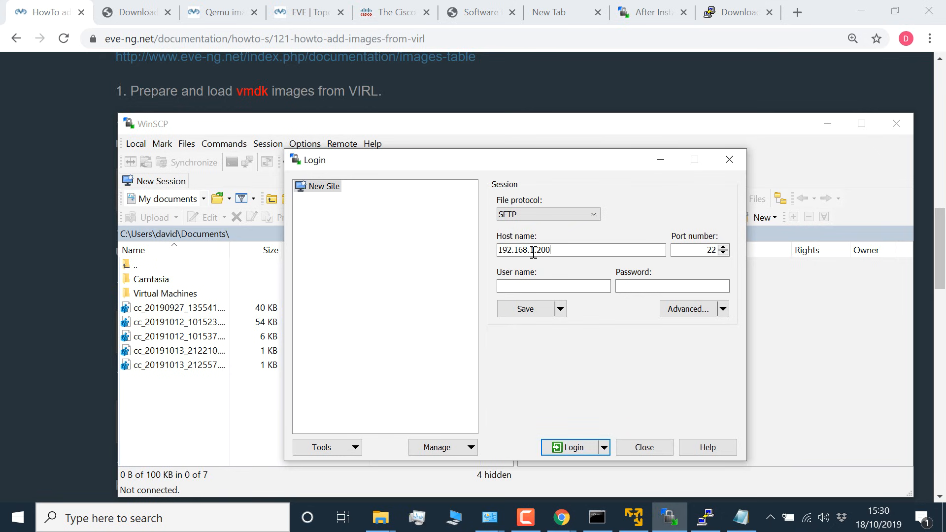
left_click(539, 285)
key("Tab")
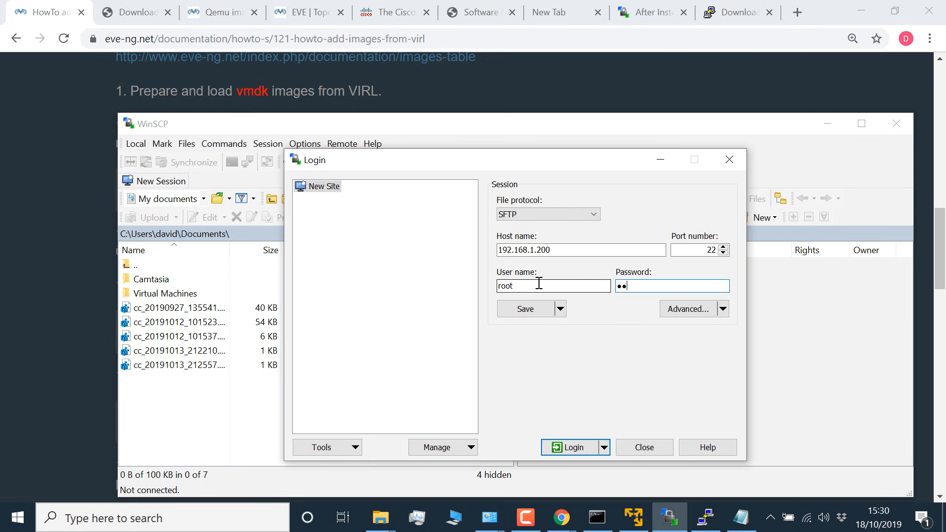
left_click(581, 446)
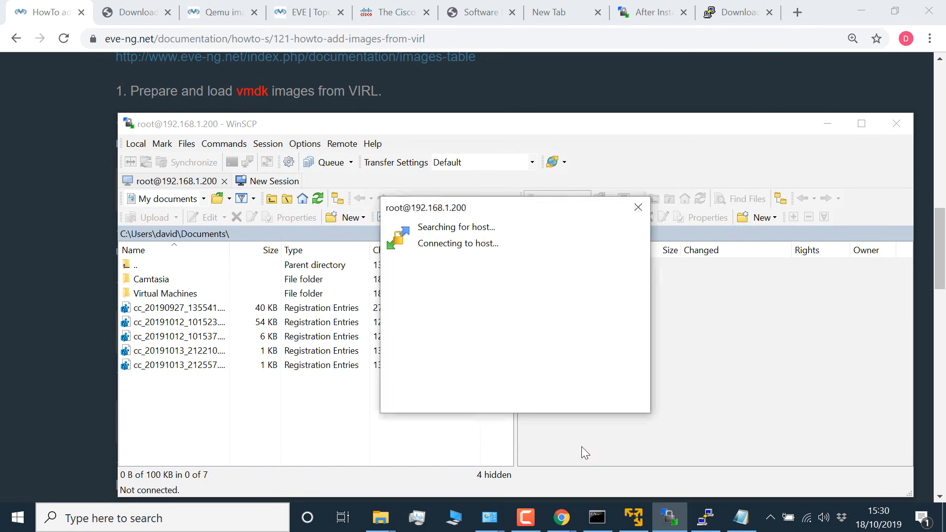
left_click(485, 428)
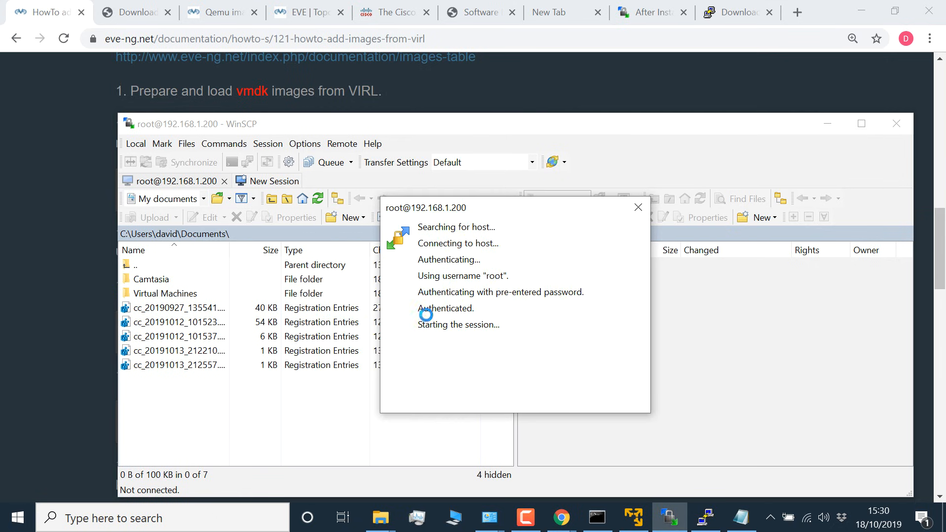
double_click(500, 126)
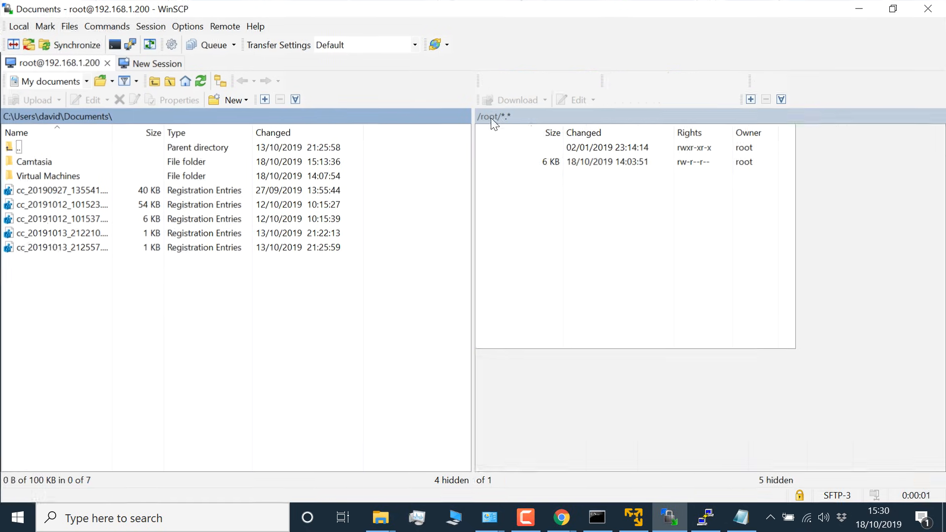
Step: Browse to the local Downloads folder, widen the name column and select vios-adventerprisek9-m.vmdk.SPA.157-3.M3
double_click(19, 147)
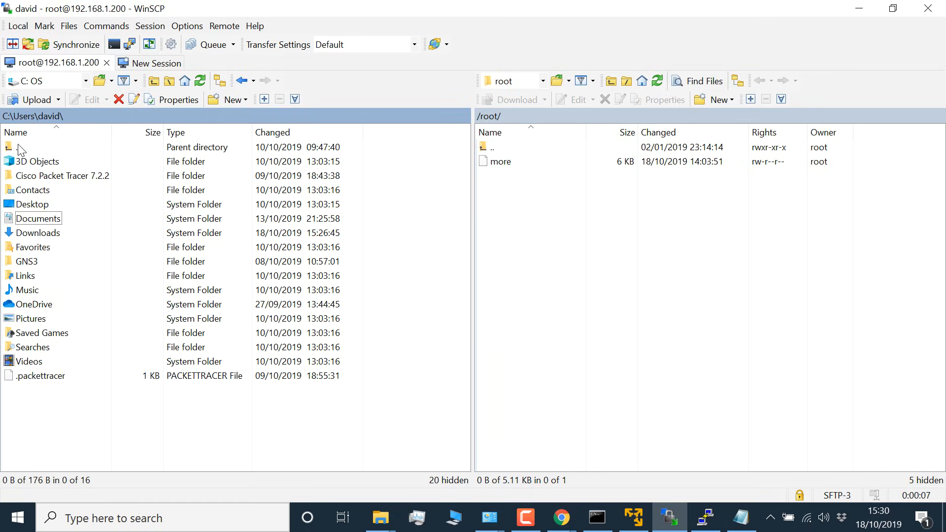
double_click(36, 232)
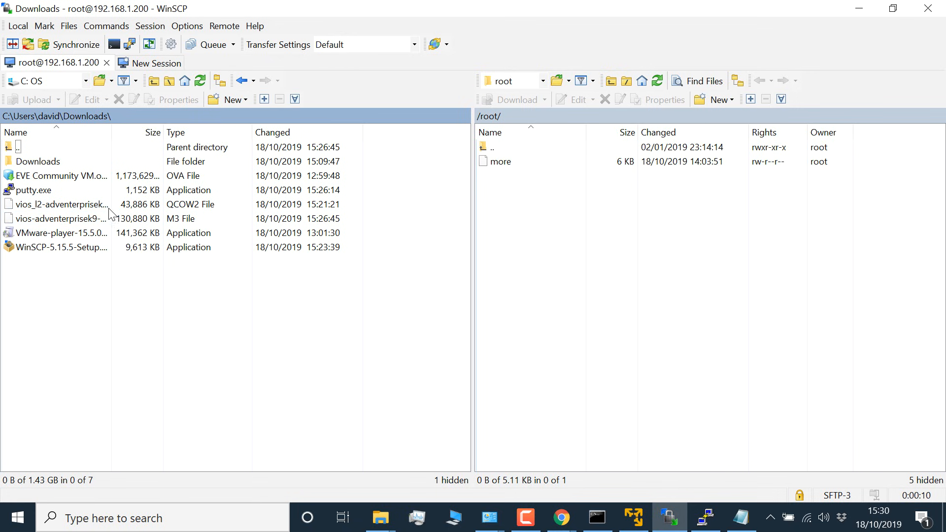
left_click_drag(111, 129, 208, 130)
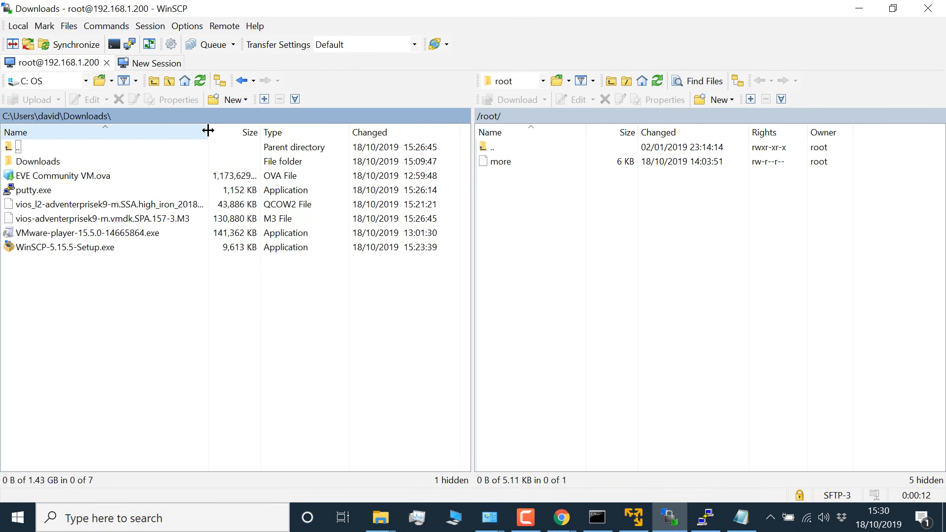
left_click(99, 218)
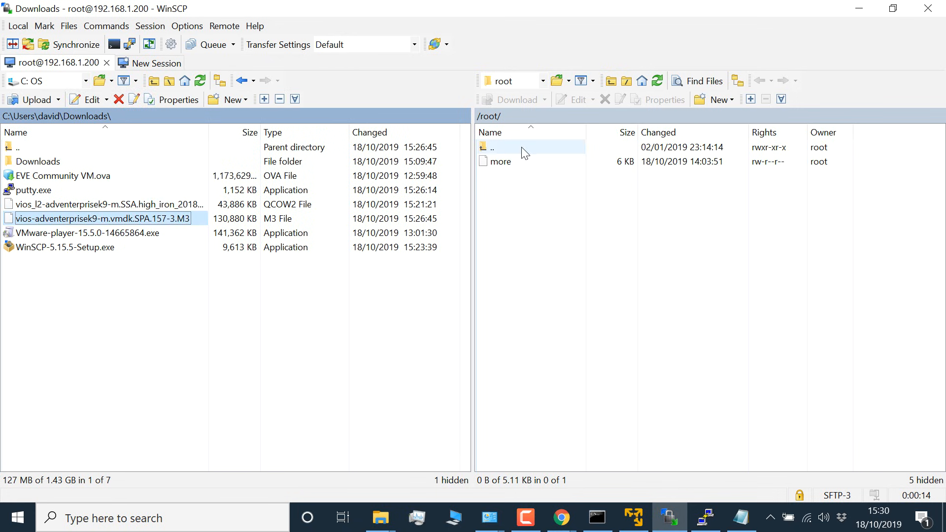
Step: Copy the path /opt/unetlab/addons/qemu/vios-adventerprisek9-m.vmdk.SPA.157-3.M3 from Notepad and open it as the remote directory in WinSCP
double_click(486, 147)
left_click(533, 117)
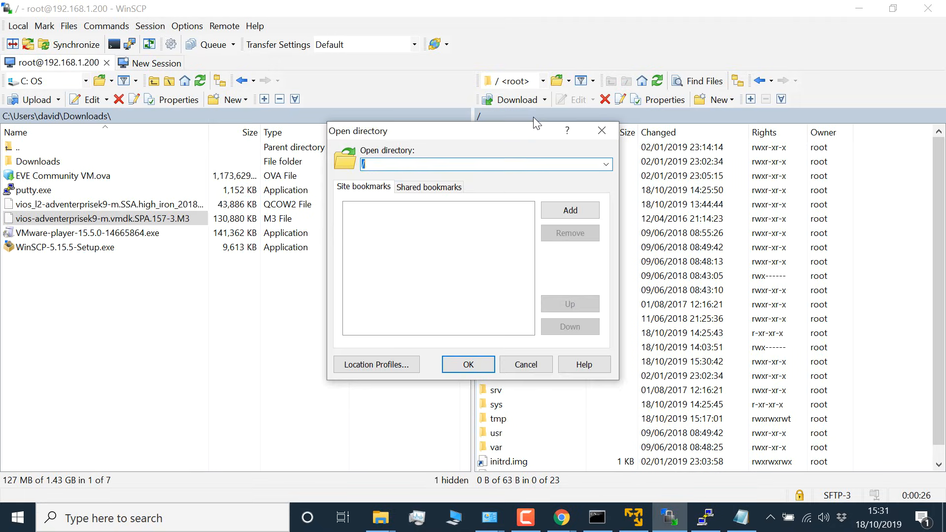
key("alt+Tab")
right_click(443, 167)
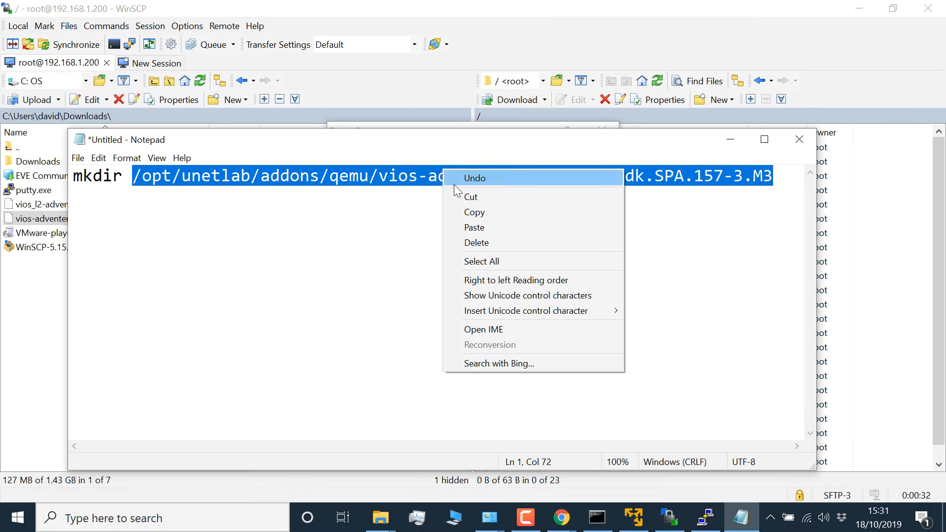
left_click(481, 209)
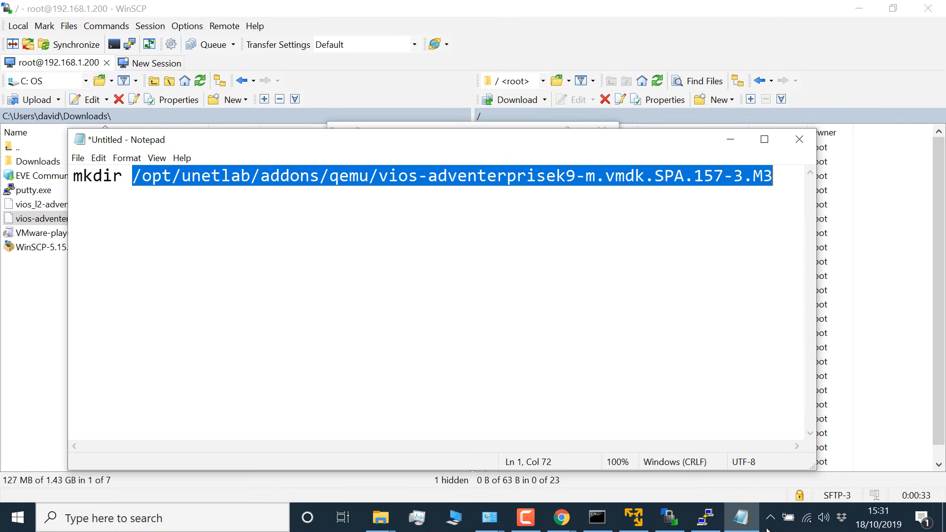
left_click(669, 517)
right_click(432, 165)
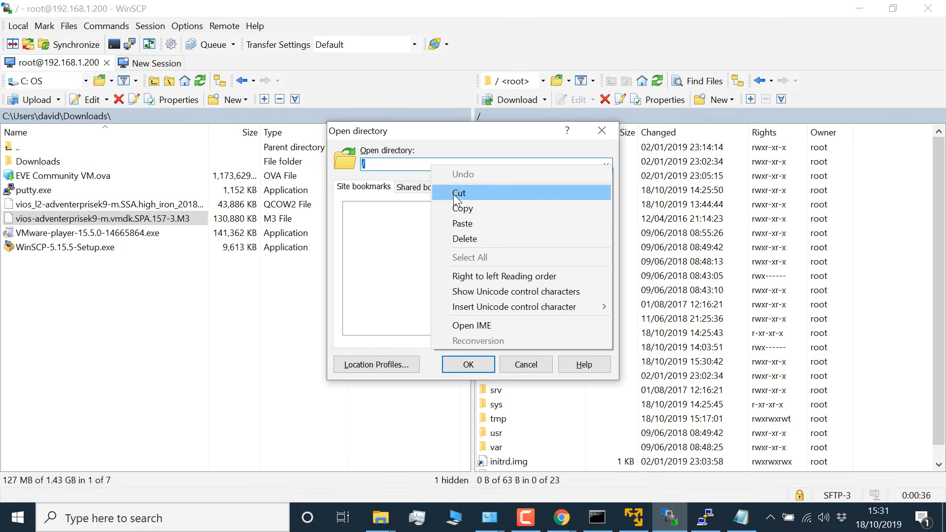
left_click(456, 220)
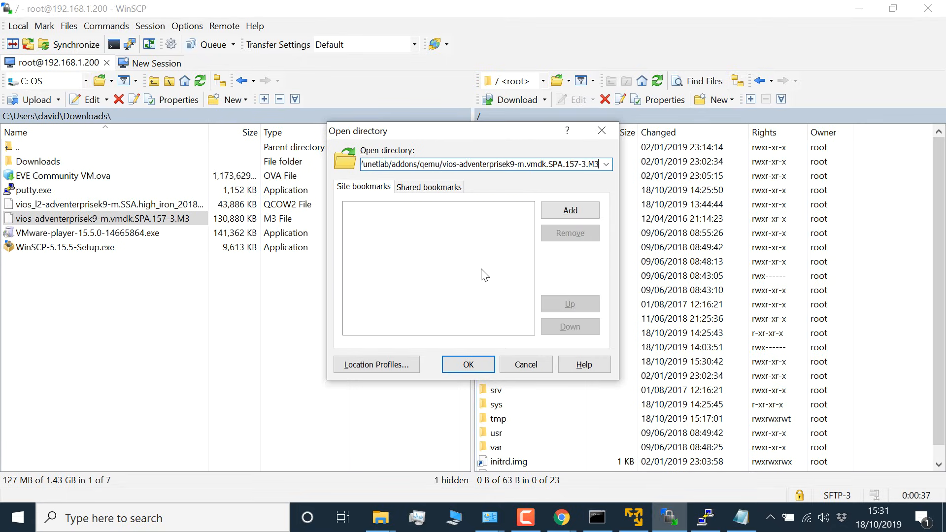
left_click(468, 365)
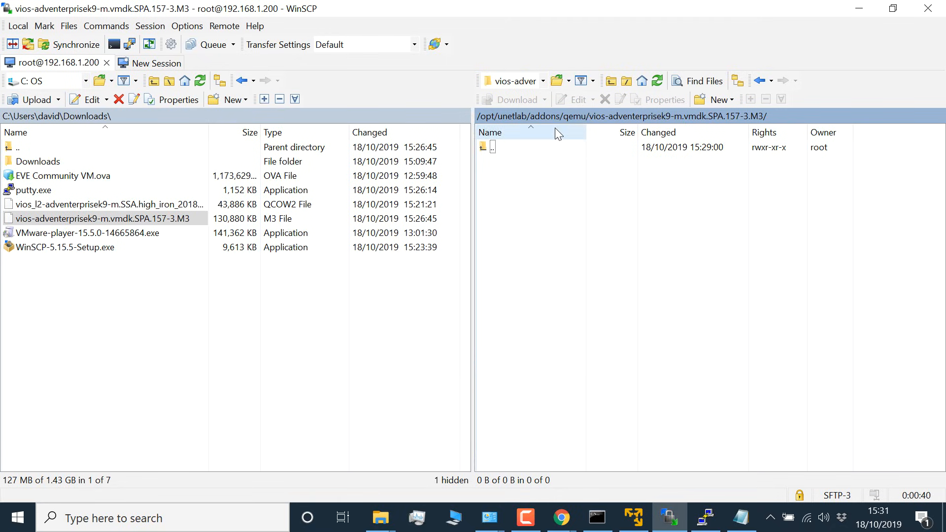
Step: Upload the local vios-adventerprisek9-m.vmdk.SPA.157-3.M3 image to the open remote folder
left_click(184, 223)
right_click(178, 217)
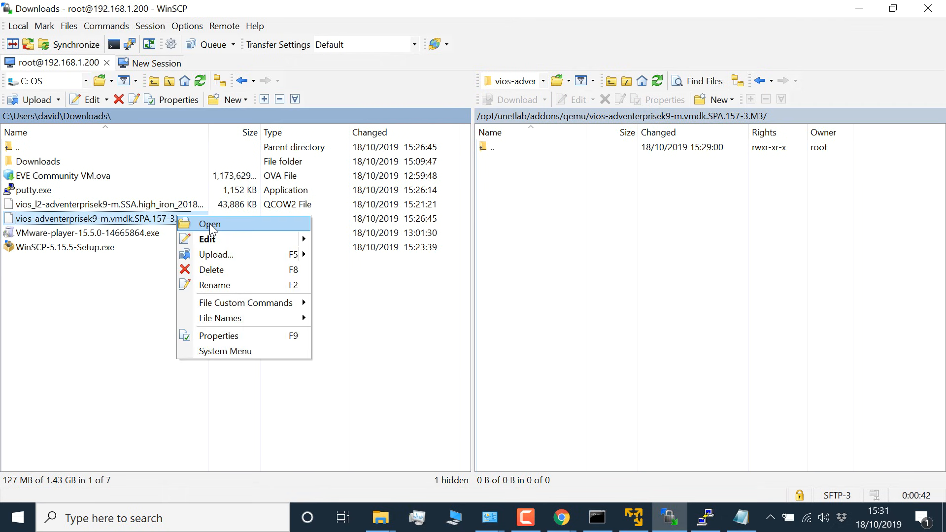
left_click(215, 255)
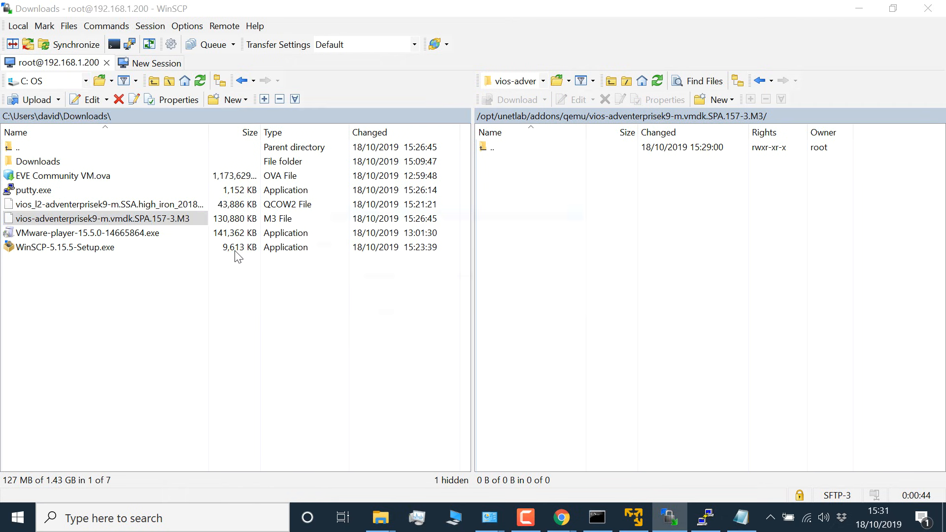
left_click(503, 299)
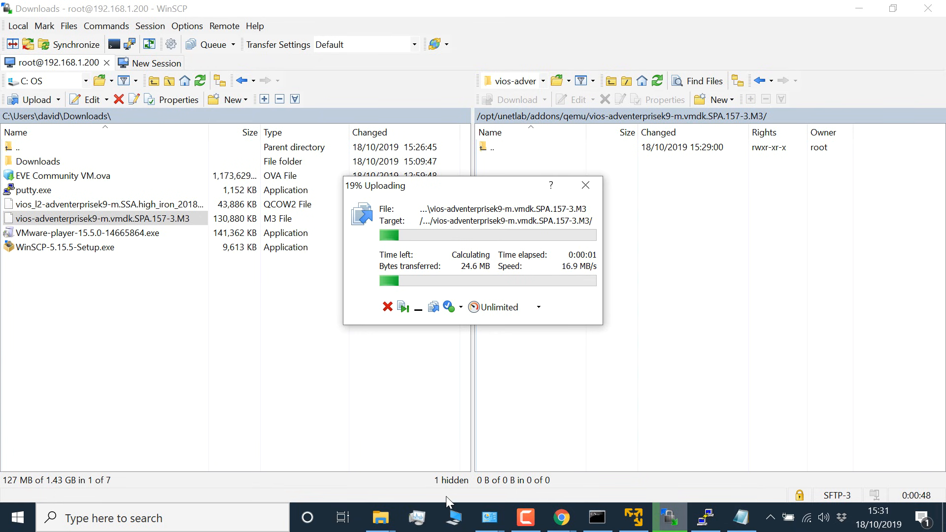
Step: Switch to PuTTY, change into the vios-adventerprisek9-m.vmdk.SPA.157-3.M3 folder and list its contents in short and long format
left_click(706, 518)
type("cd vi")
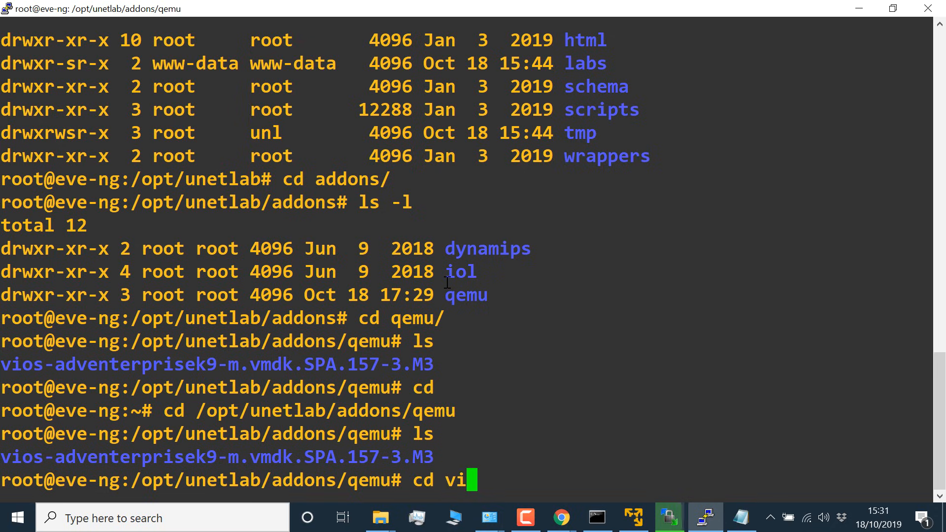
key("Tab")
key("Return")
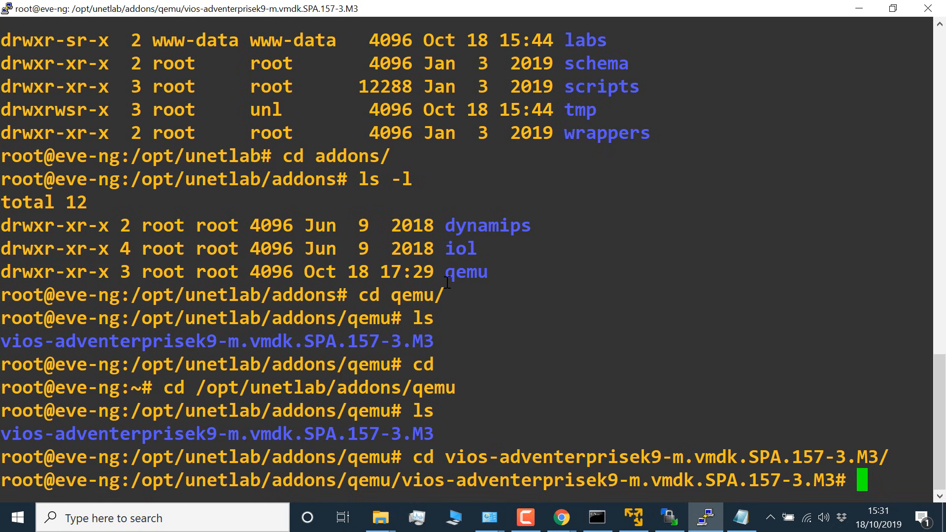
type("ls")
key("Return")
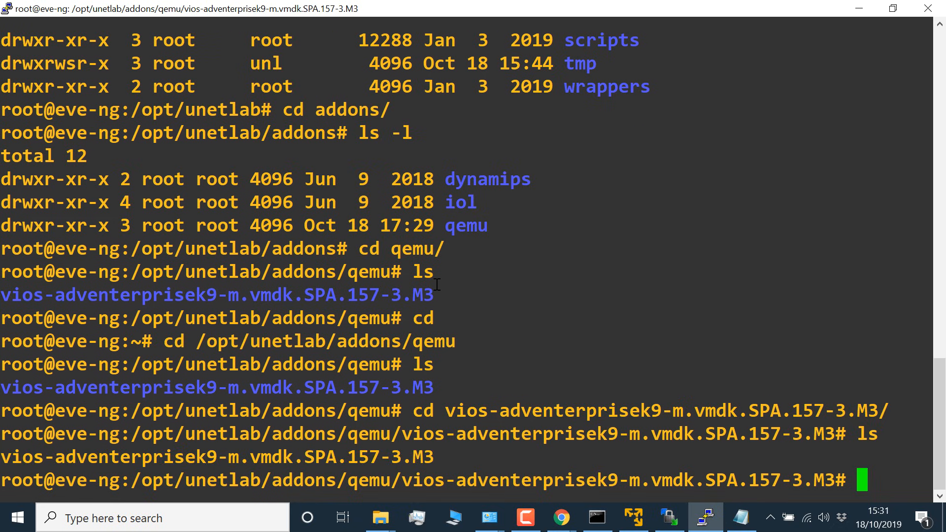
type("ls -l")
key("Return")
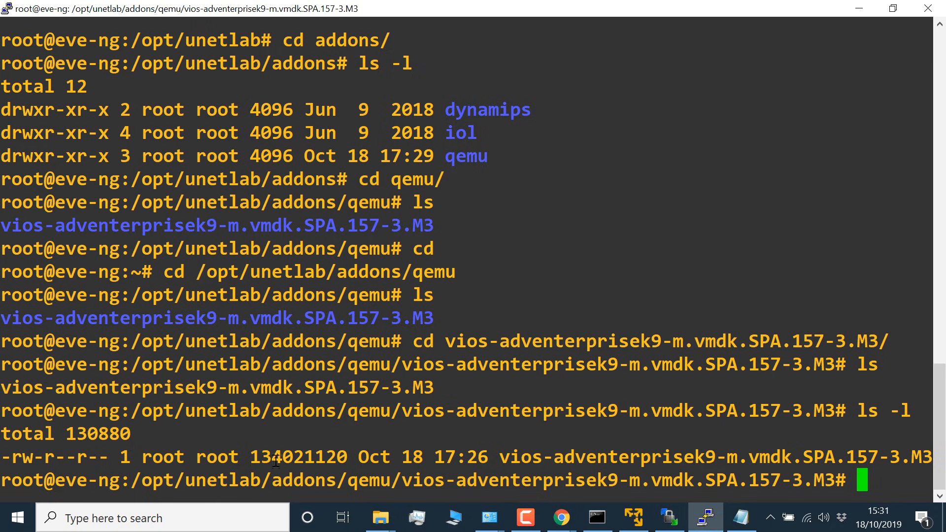
left_click_drag(363, 459, 889, 459)
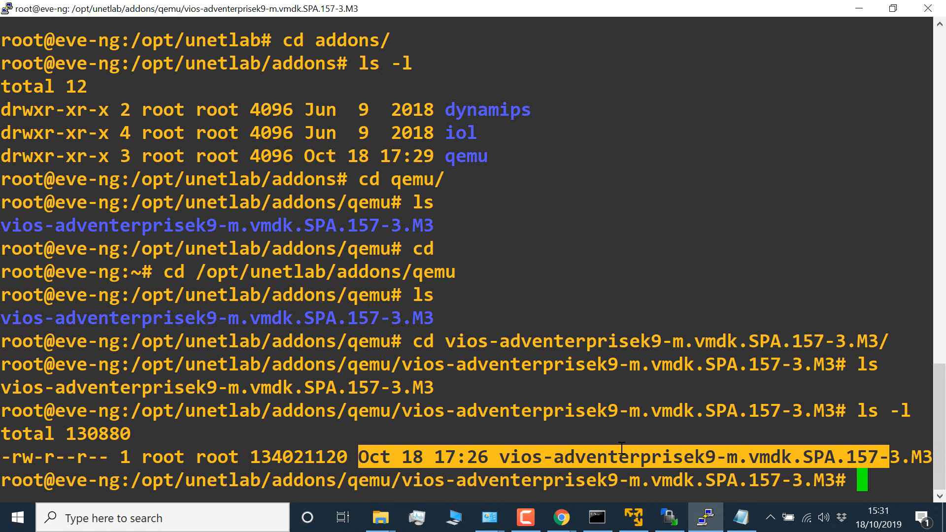
Step: Check the uploaded image in WinSCP and read steps 1.2 and 1.3 of the EVE-NG guide in Chrome
left_click(672, 521)
left_click(586, 163)
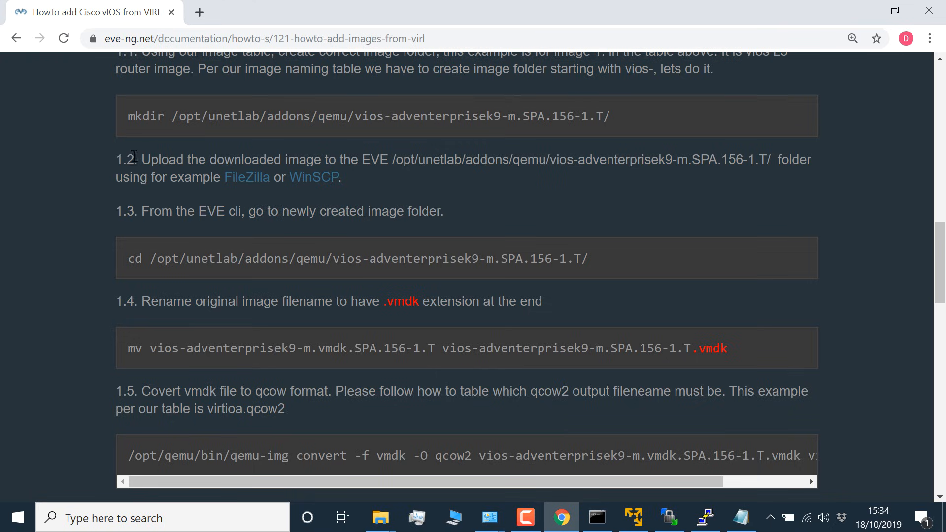
left_click_drag(139, 159, 360, 187)
left_click_drag(145, 212, 463, 214)
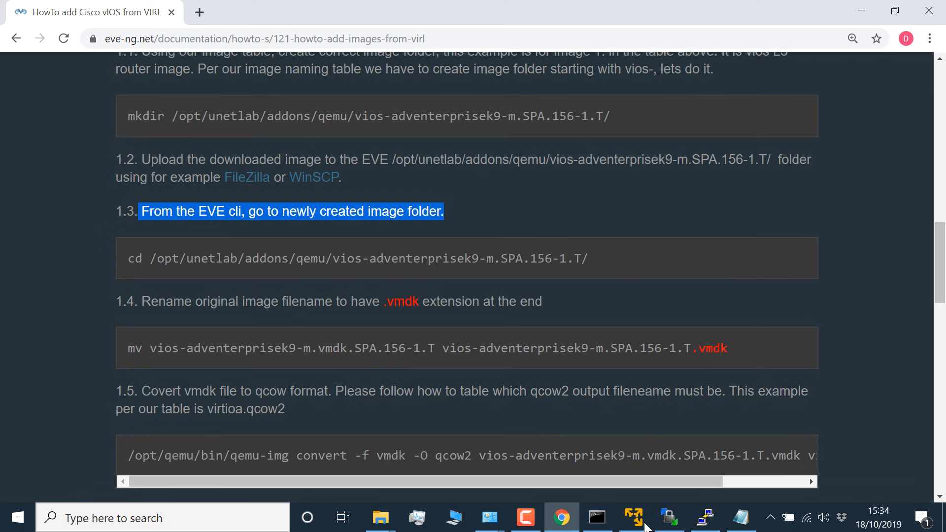
Step: Switch to PuTTY and set the terminal font size to 16 in the session's appearance settings
left_click(706, 518)
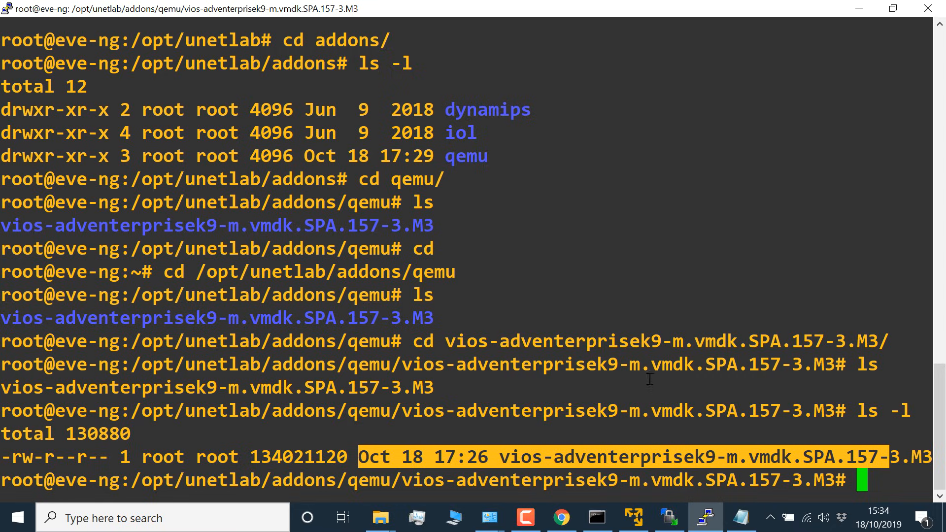
left_click(598, 356)
right_click(377, 8)
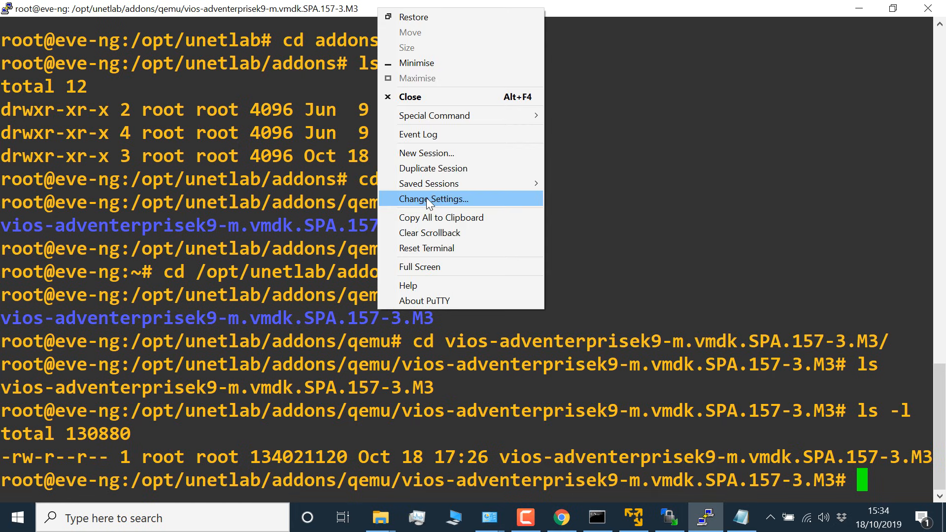
left_click(427, 198)
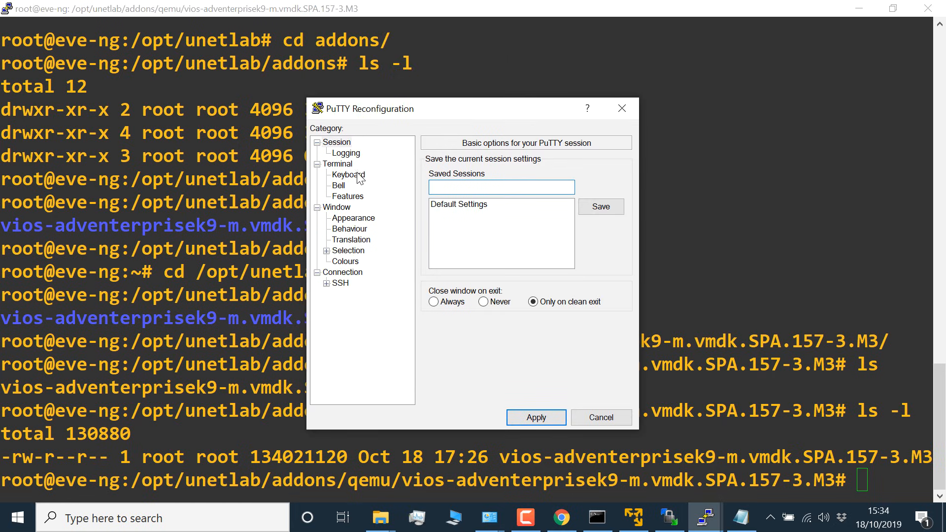
left_click(355, 218)
left_click(587, 253)
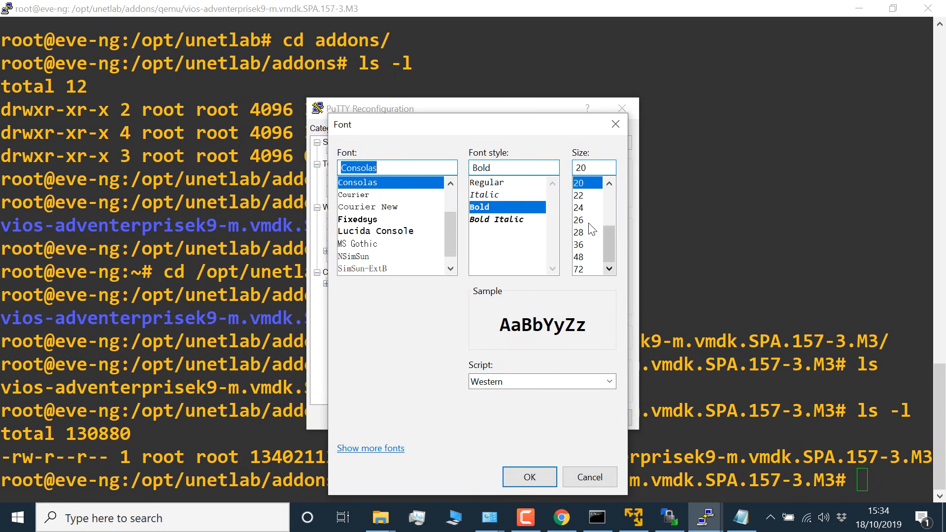
left_click(609, 182)
left_click(609, 182)
left_click(581, 184)
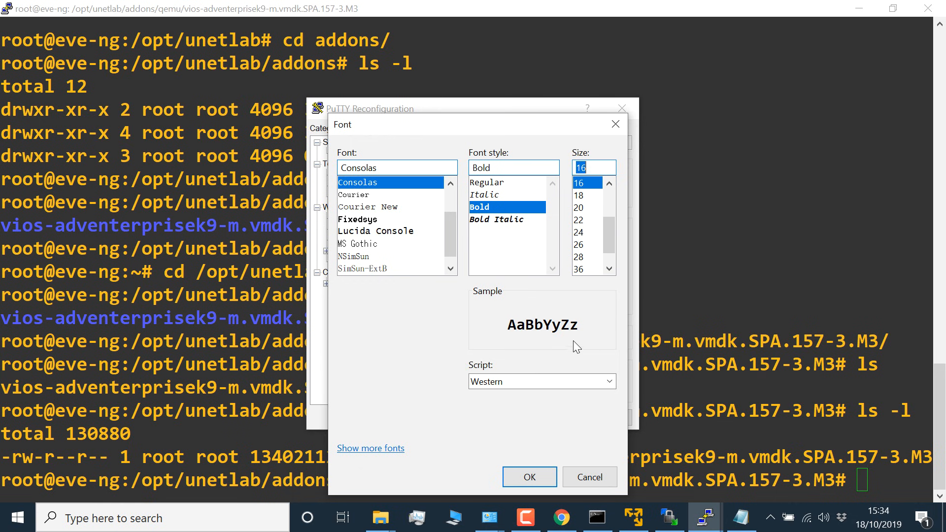
left_click(535, 477)
left_click(536, 418)
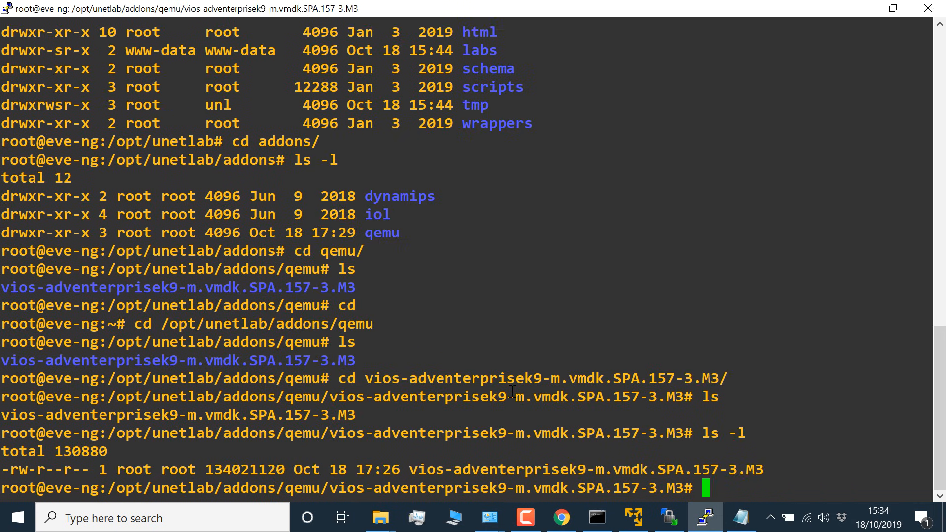
Step: Clear the terminal and print the working directory with pwd
key("Return")
key("Return")
key("Return")
key("Return")
key("Return")
key("Return")
key("Return")
key("Return")
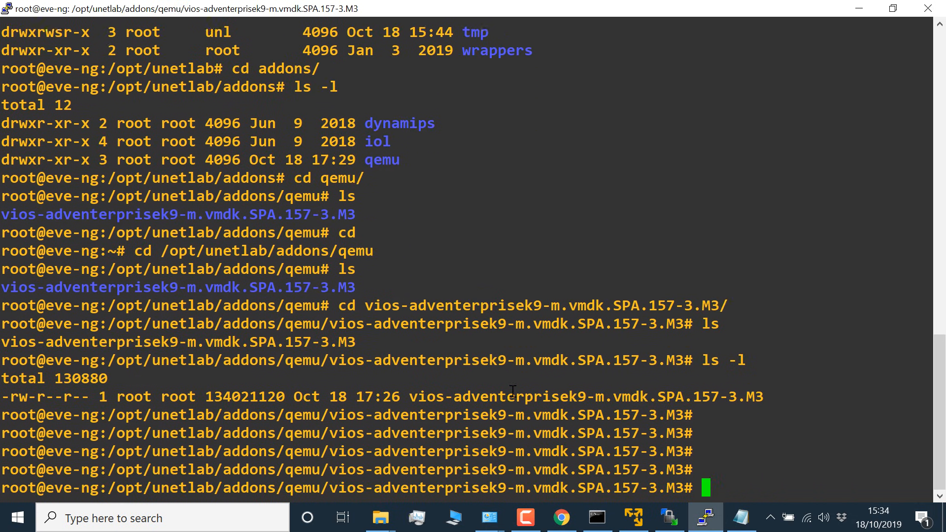
type("c")
key("BackSpace")
key("BackSpace")
key("BackSpace")
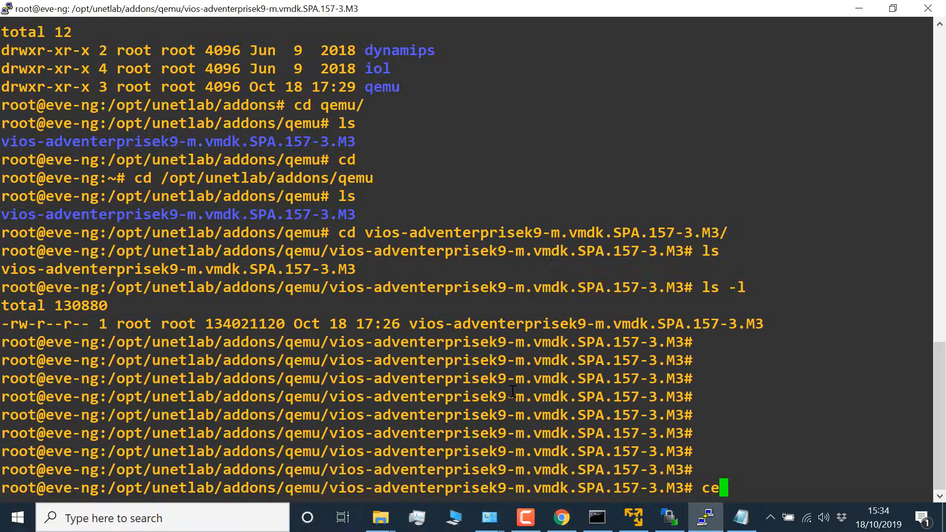
type("lear")
key("Return")
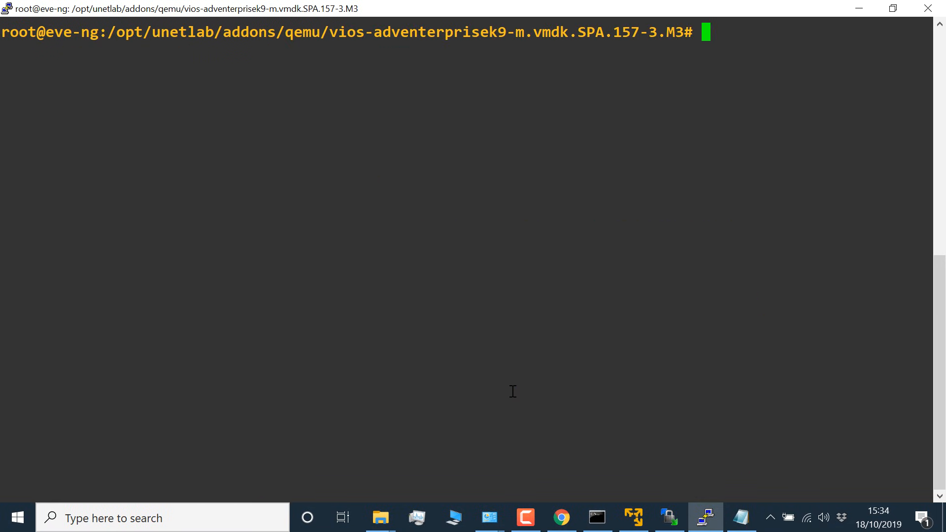
type("pwd")
key("Return")
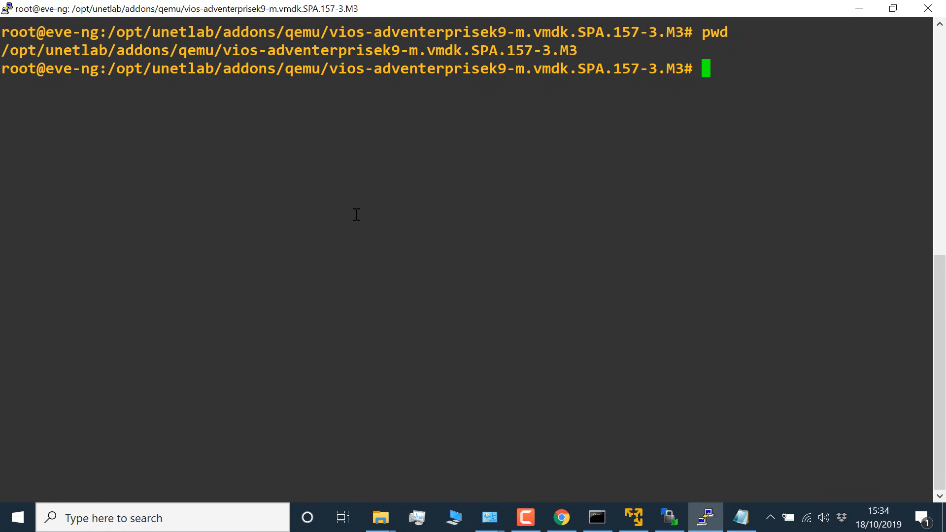
Step: Read guide step 1.4 on renaming the image in Chrome, then return to PuTTY and list the image folder
key("alt+Tab")
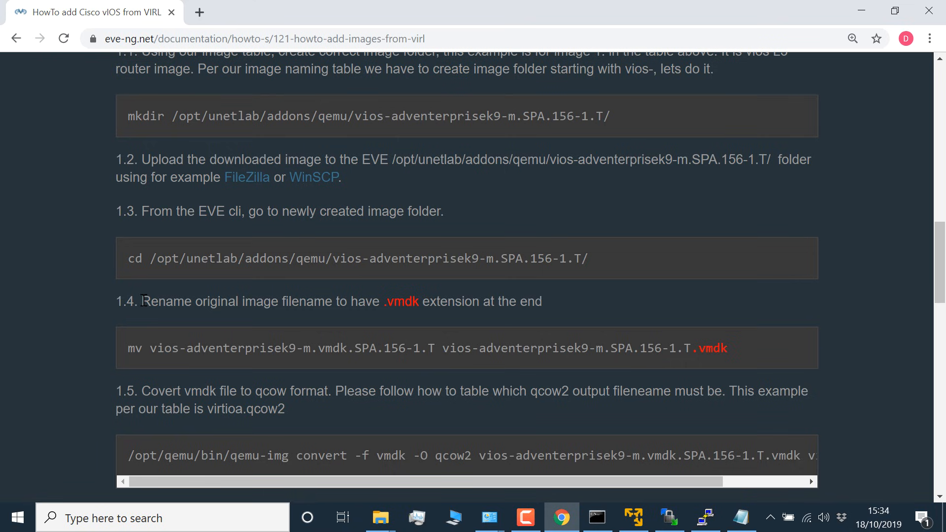
left_click_drag(143, 301, 744, 347)
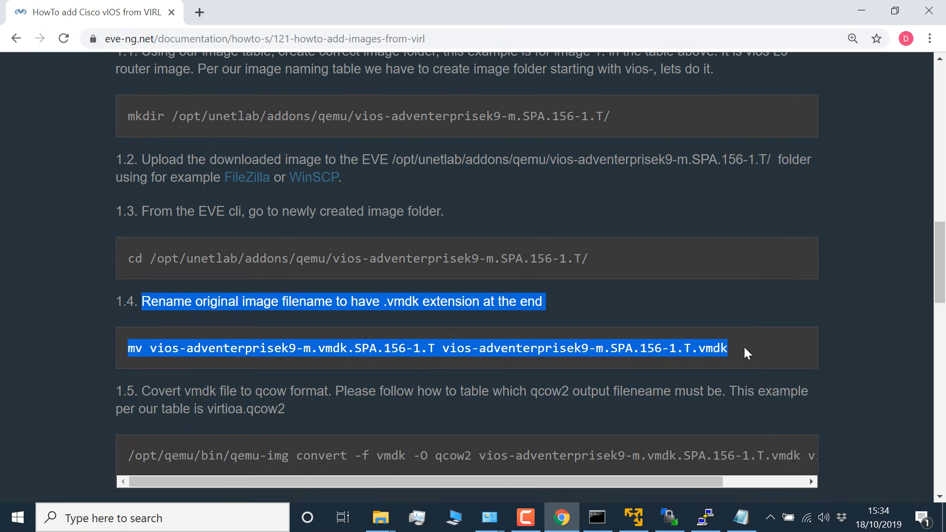
left_click(706, 518)
type("ls")
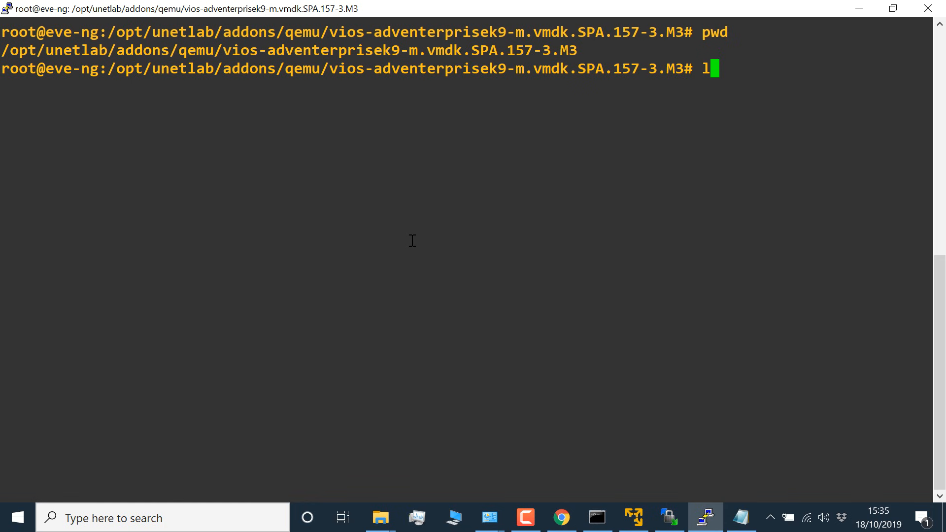
key("Return")
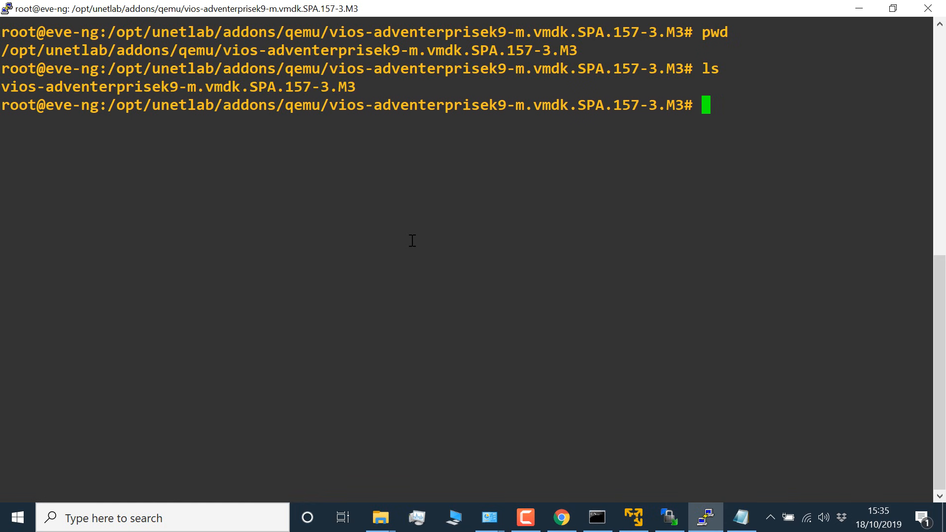
Step: Rename the image file to vios-adventerprisek9-m.vmdk.SPA.157-3.M3.vmdk with mv and list the folder to check the name
type("mv v")
key("Tab")
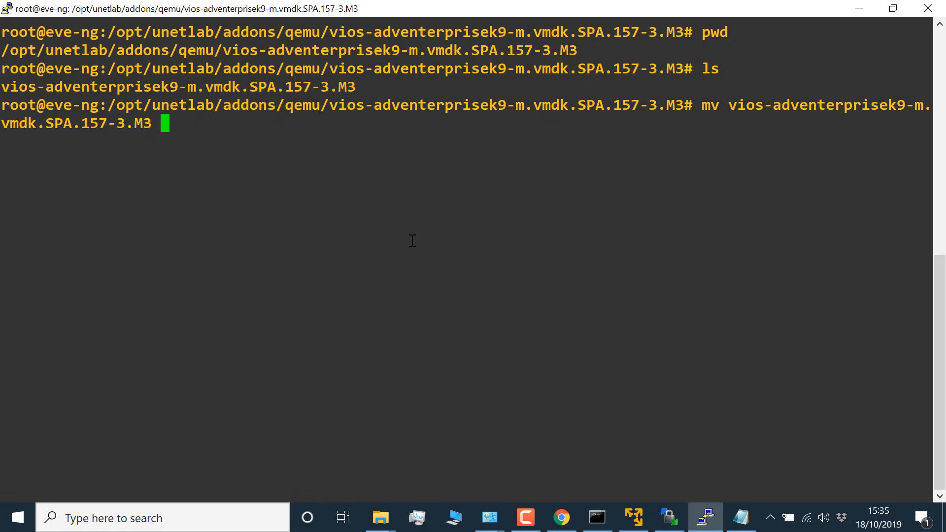
type("vi")
key("Tab")
key("BackSpace")
type(".vm")
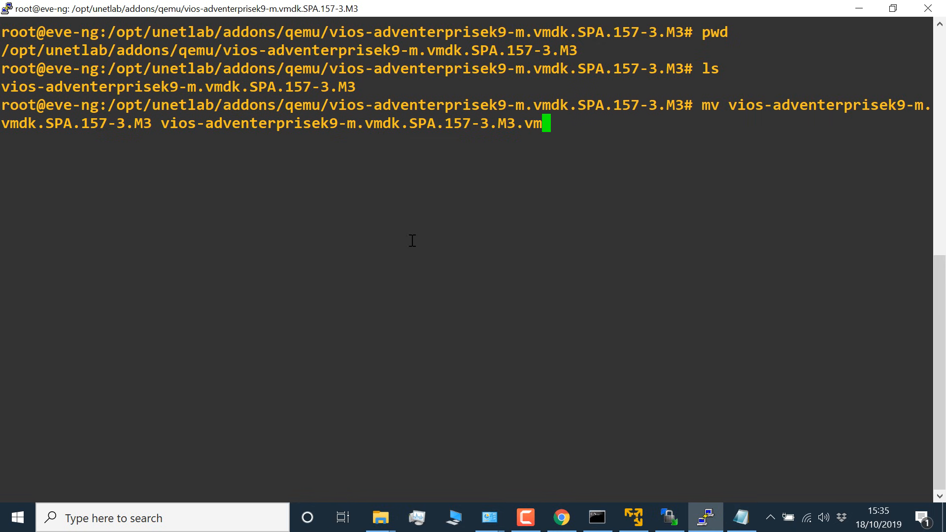
type("dk")
key("Return")
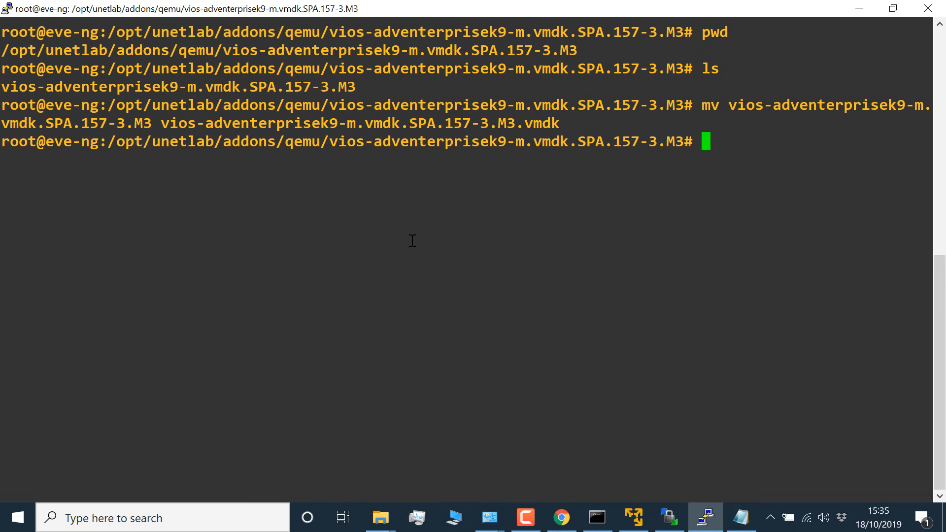
type("ls")
key("Return")
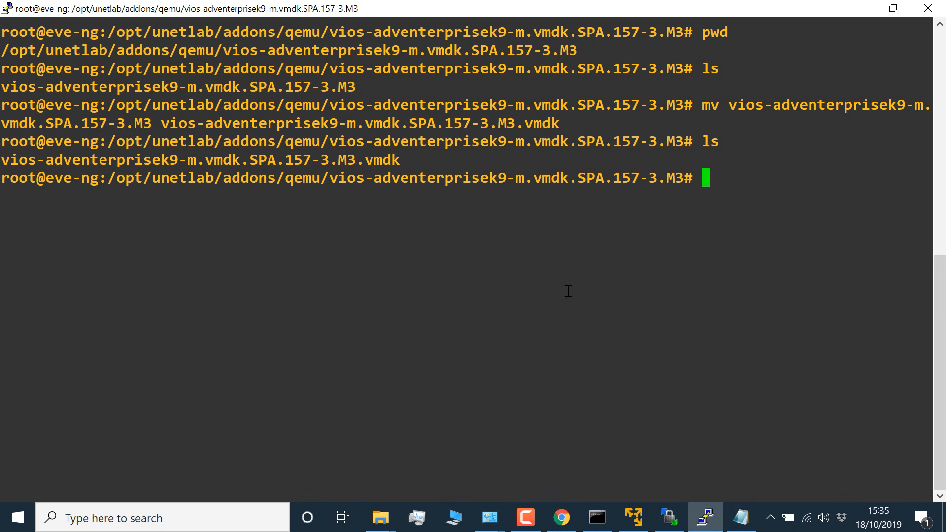
left_click_drag(403, 158, 2, 150)
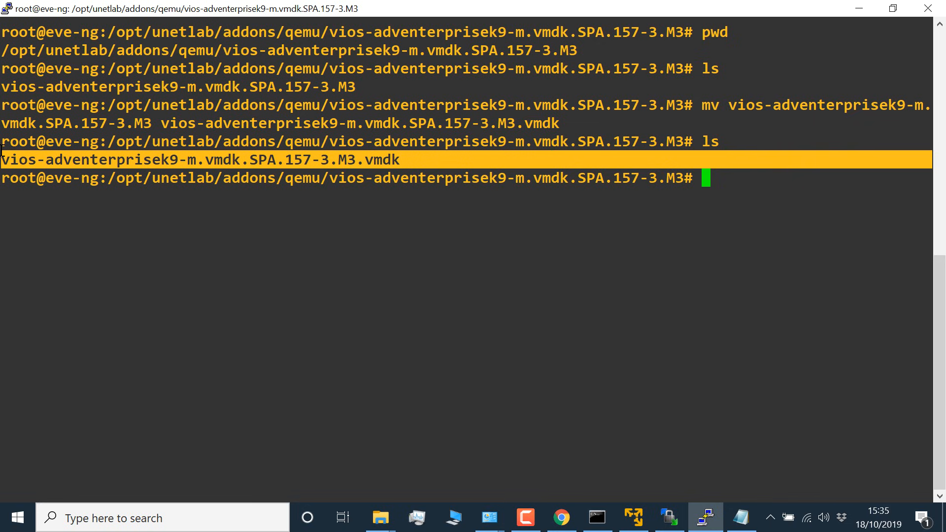
Step: Switch to the guide in Chrome and copy "/opt/qemu/bin/qemu-img convert -f vmdk -O qcow2" from step 1.5
key("alt+Tab")
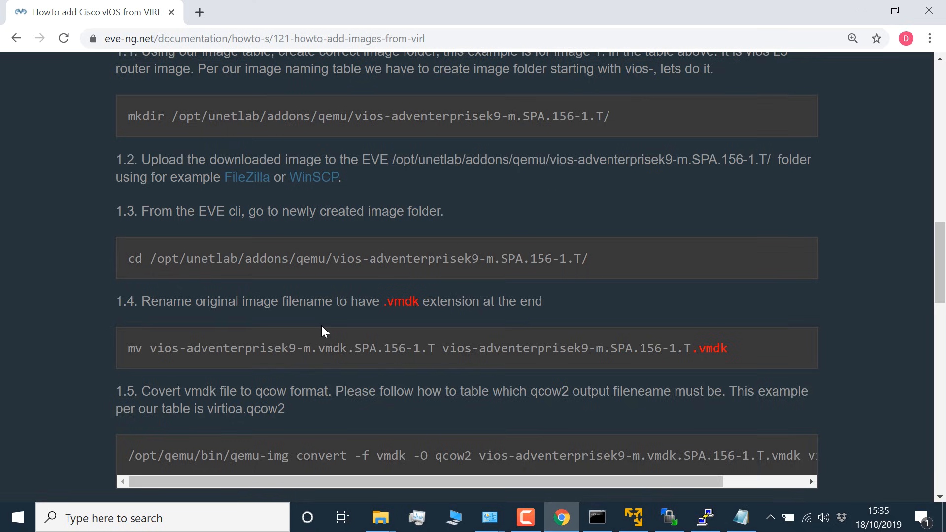
scroll(322, 325, "down", 1)
scroll(316, 314, "down", 1)
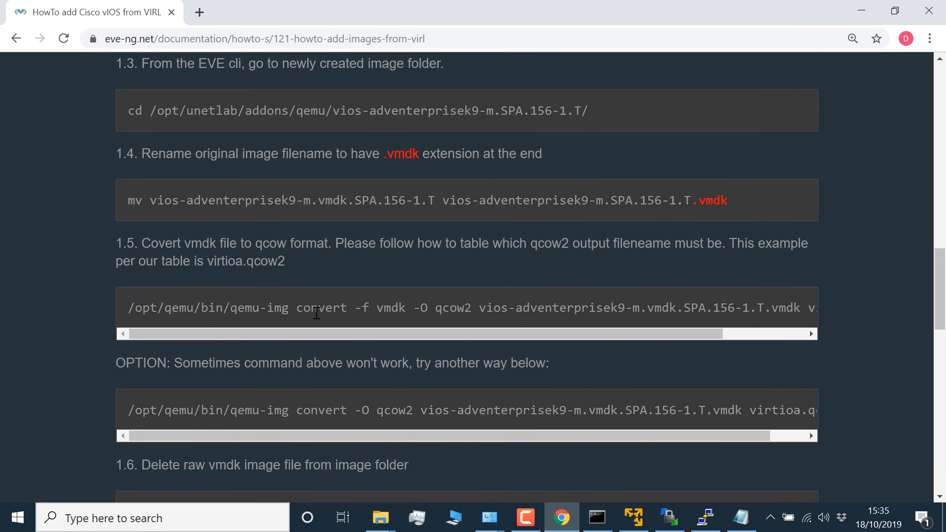
left_click_drag(142, 243, 344, 262)
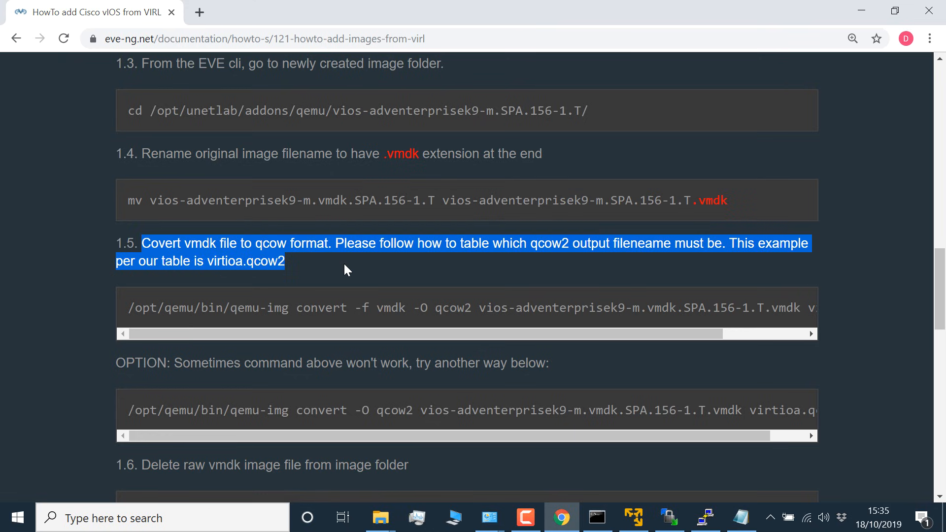
left_click(151, 316)
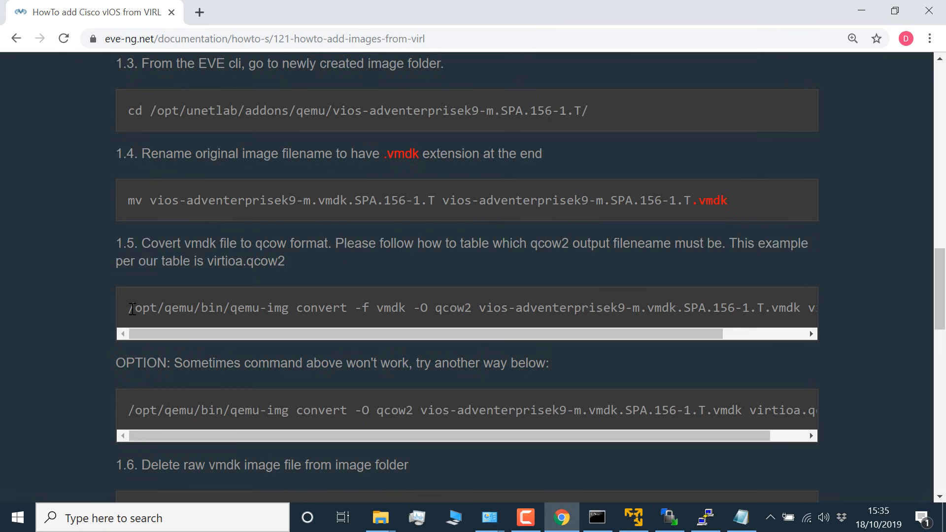
left_click_drag(129, 309, 473, 309)
right_click(463, 306)
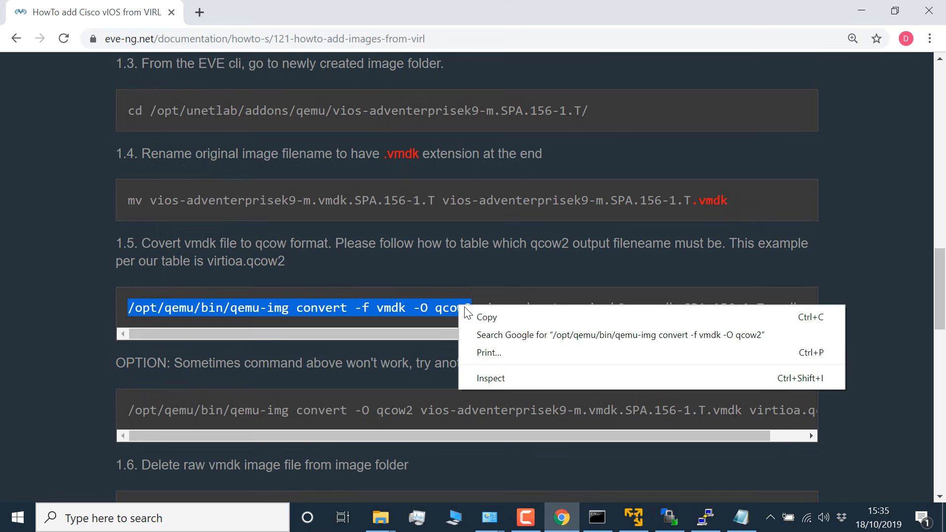
left_click(493, 316)
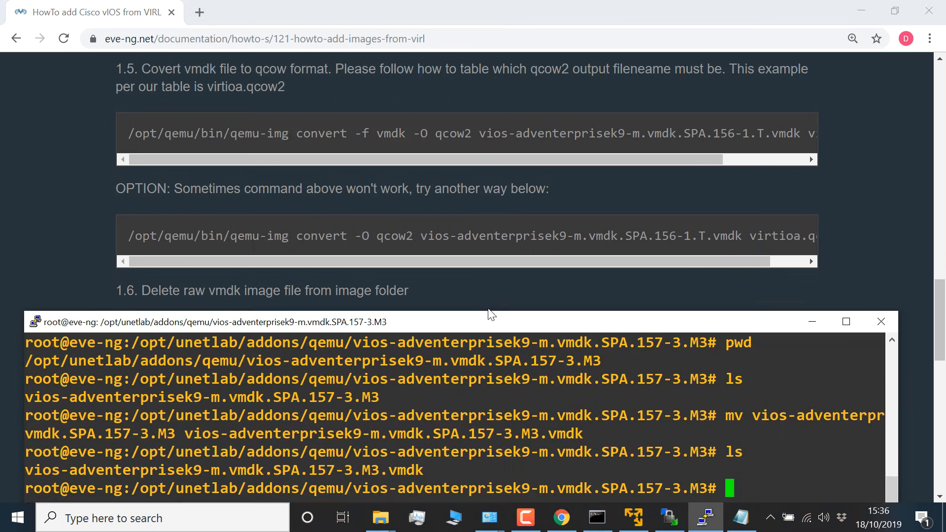
Step: Paste the copied qemu-img convert command into PuTTY and append vios-adventerprisek9-m.vmdk.SPA.157-3.M3.vmdk as the source file
left_click_drag(489, 312, 492, 175)
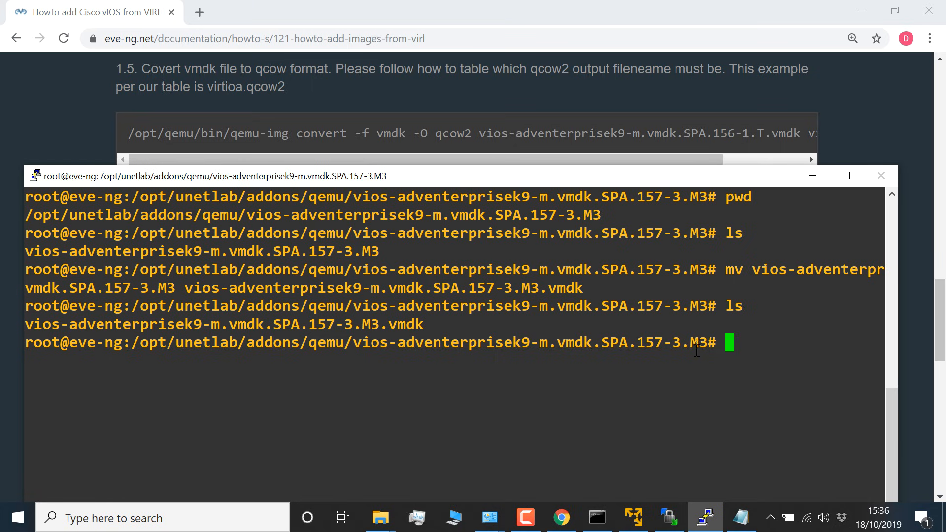
right_click(698, 367)
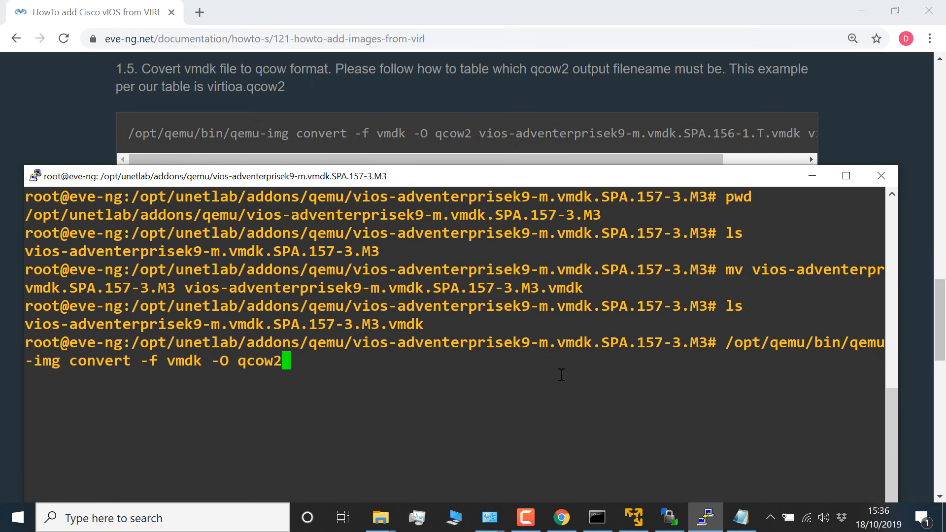
left_click_drag(496, 178, 490, 193)
type("vi")
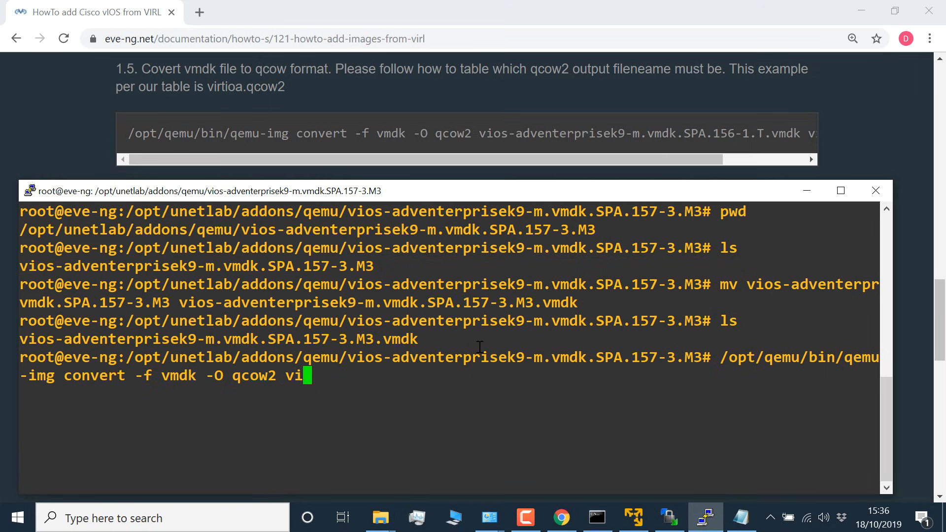
key("Tab")
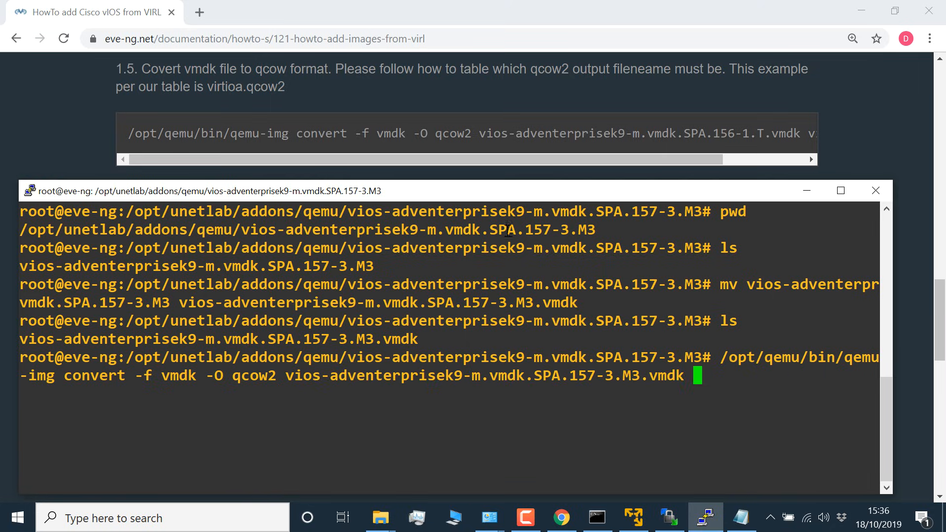
Step: Switch to the guide in Chrome and copy the output file name virtioa.qcow2 from step 1.5
left_click_drag(581, 155, 808, 135)
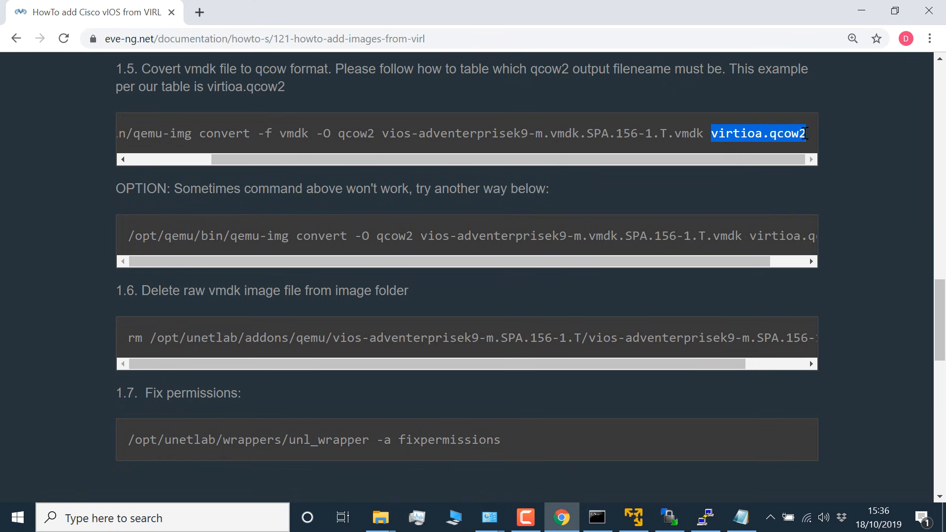
right_click(807, 134)
left_click(797, 143)
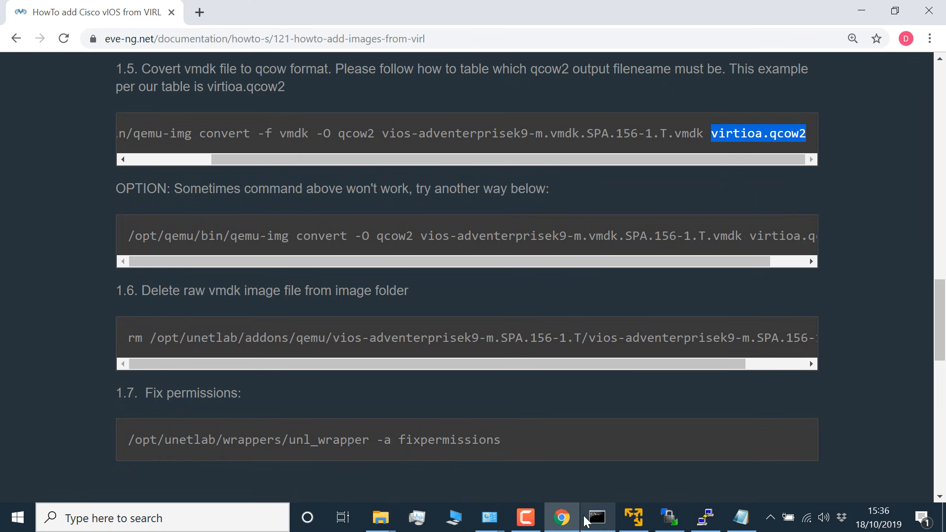
Step: Open the guide's images-table link in a new tab and check the file name listed for the vios- L3 router
scroll(365, 261, "down", 10)
right_click(371, 371)
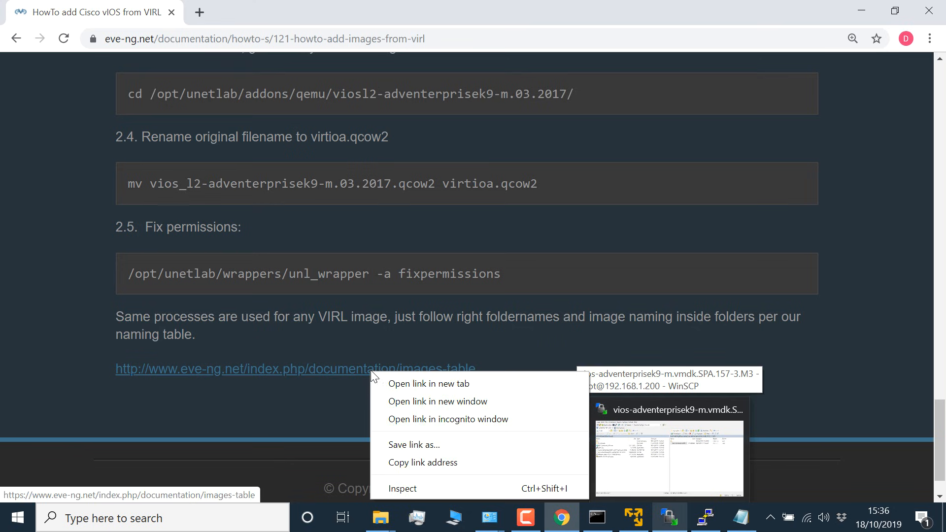
left_click(394, 384)
left_click(254, 20)
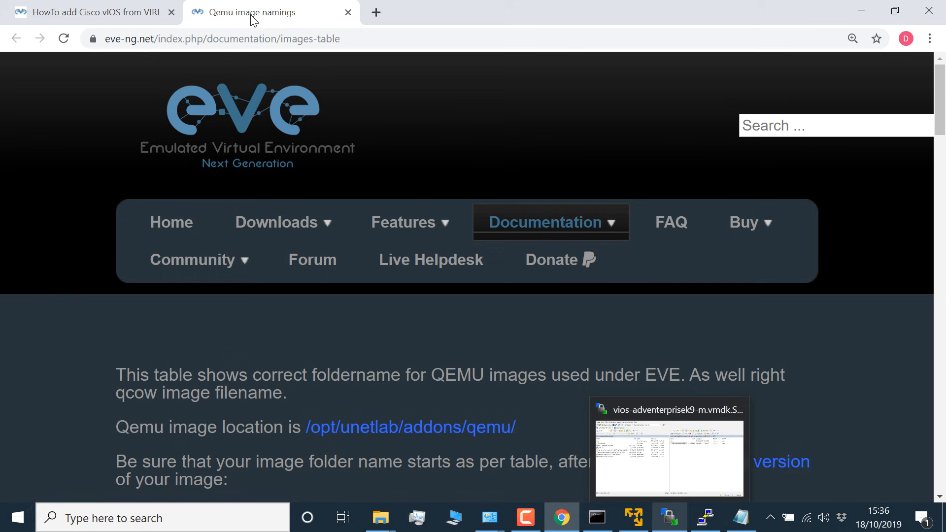
scroll(440, 301, "down", 15)
left_click_drag(121, 158, 604, 162)
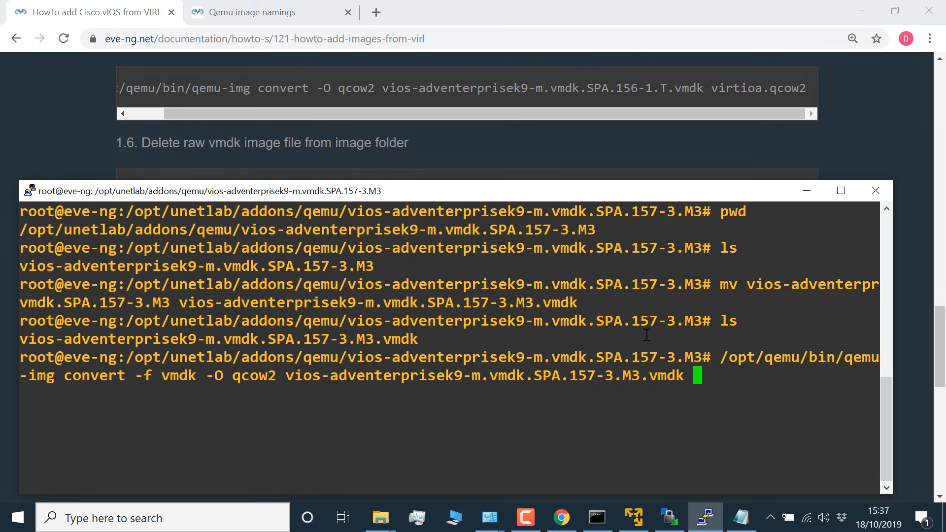
Step: Complete the convert command in PuTTY with virtioa.qcow2, run it and list the folder
right_click(748, 378)
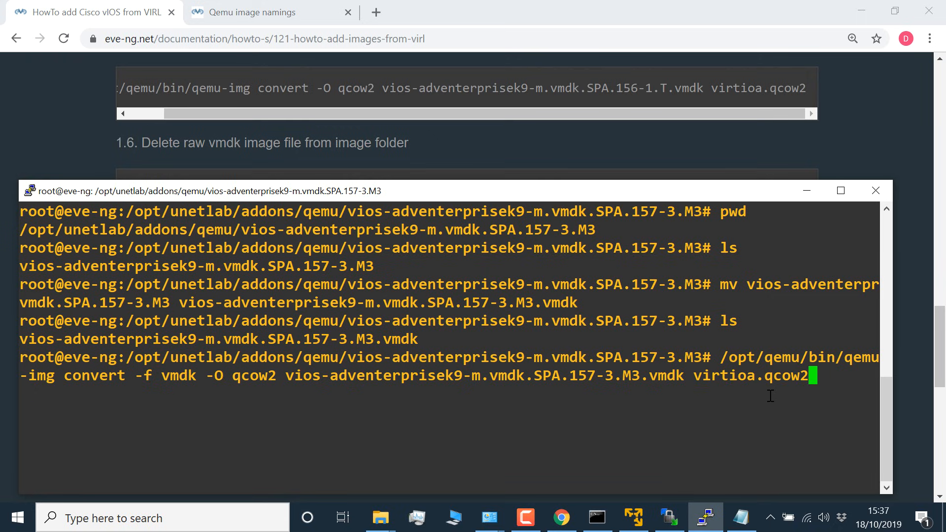
key("Return")
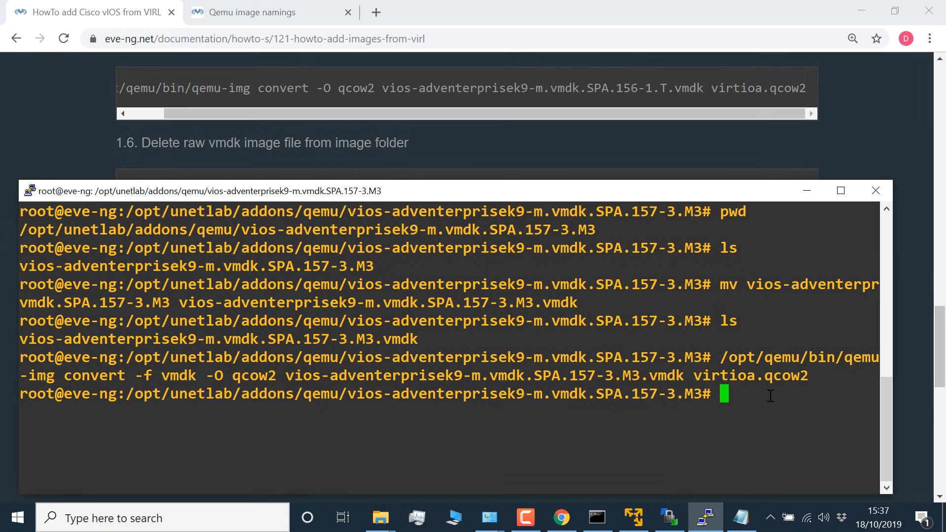
type("ls")
key("Return")
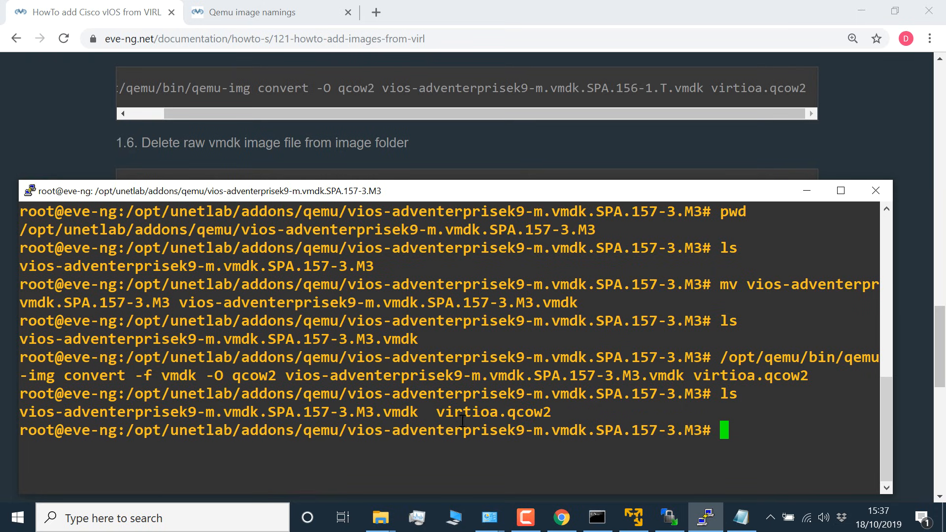
Step: Read guide step 1.6 in Chrome, then in PuTTY delete vios-adventerprisek9-m.vmdk.SPA.157-3.M3.vmdk with rm and list the folder
double_click(557, 411)
left_click(435, 168)
scroll(224, 116, "down", 1)
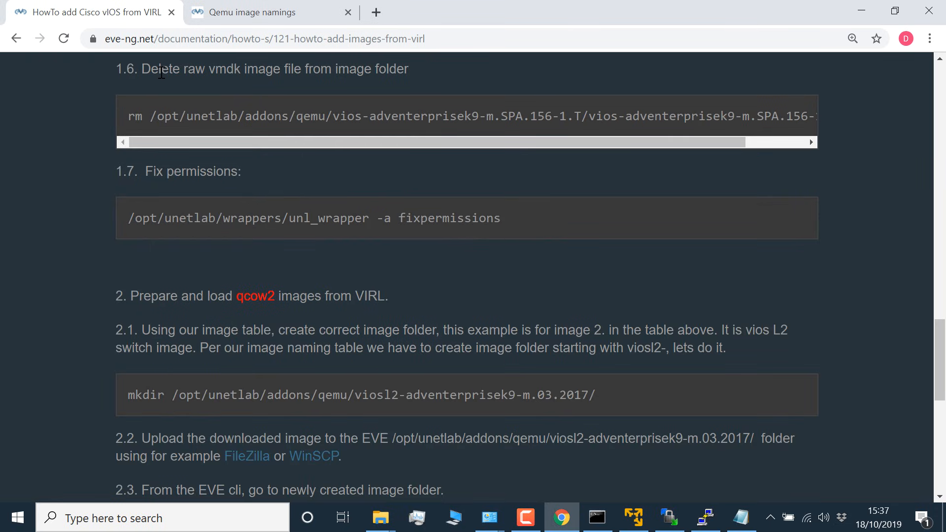
left_click_drag(142, 69, 411, 67)
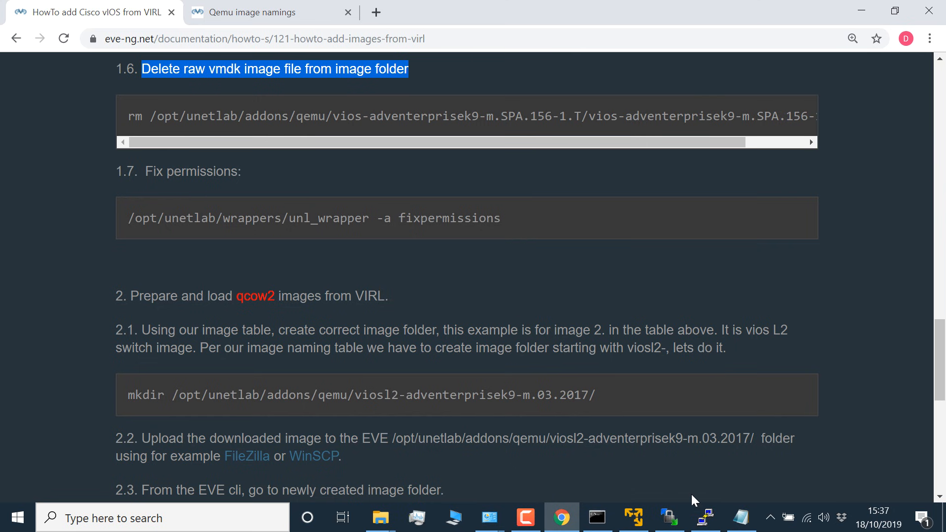
left_click(705, 517)
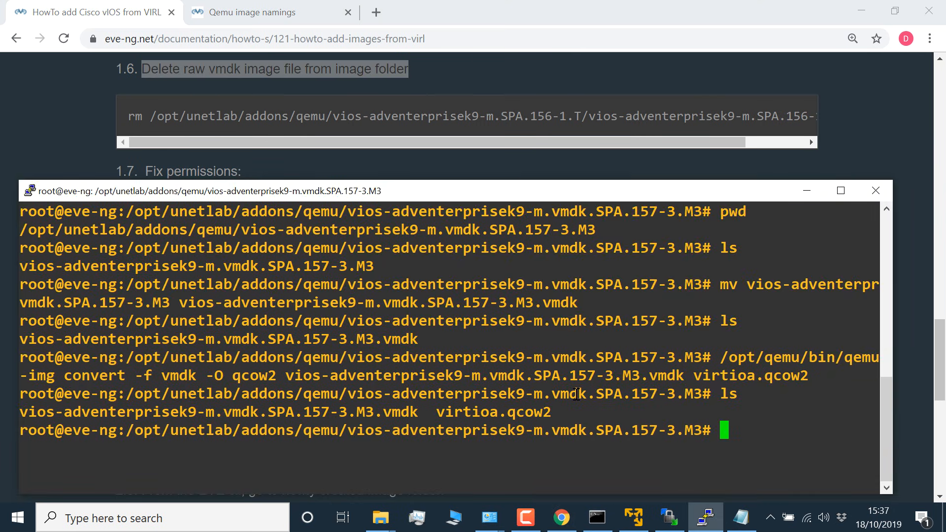
type("rm vios")
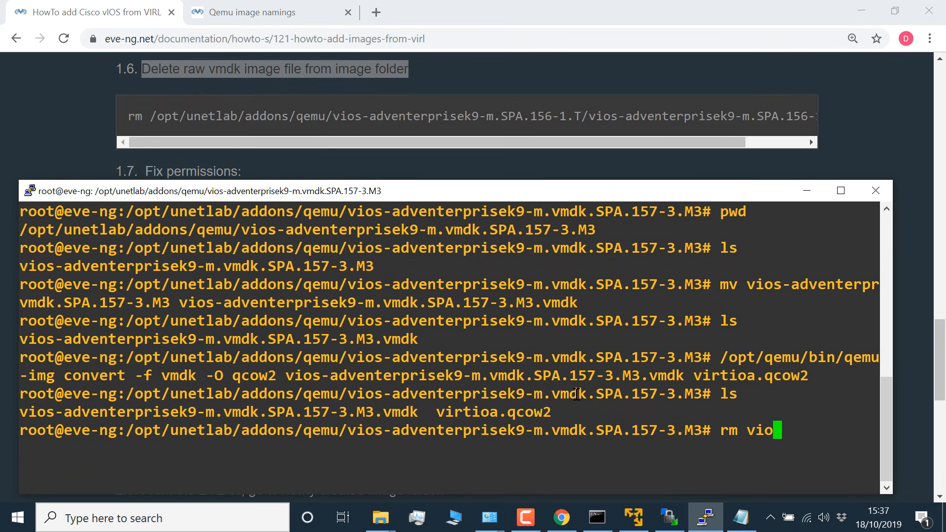
key("Tab")
key("Return")
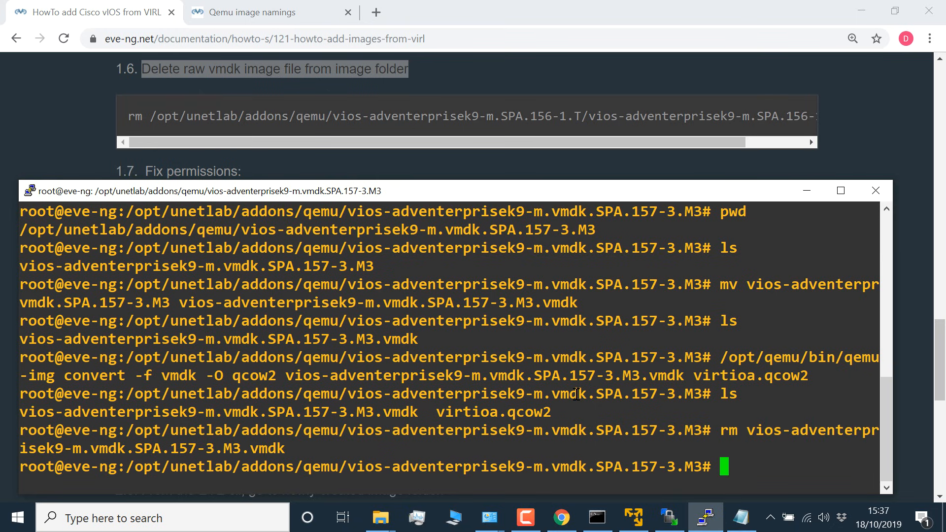
type("ls")
key("Return")
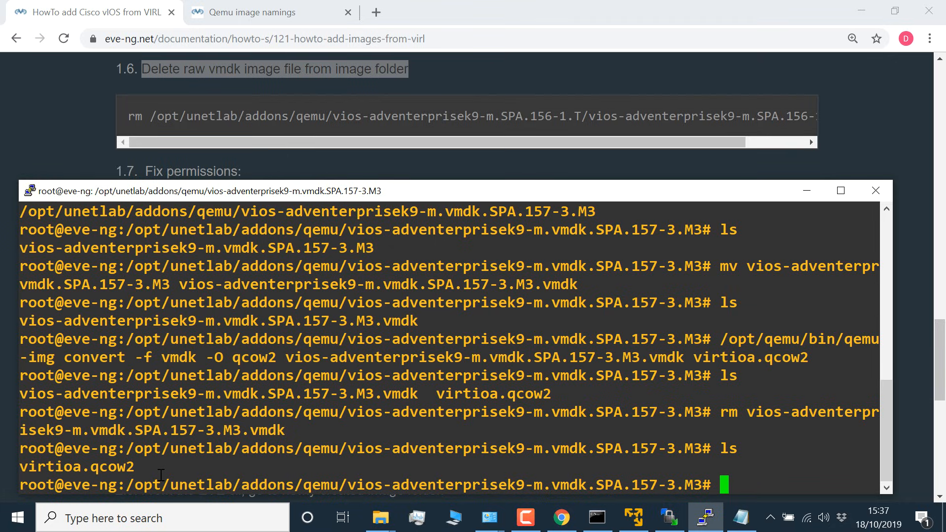
Step: Copy "/opt/unetlab/wrappers/unl_wrapper -a fixpermissions" from guide step 1.7 in Chrome and return to PuTTY
left_click_drag(161, 474, 15, 441)
left_click(235, 140)
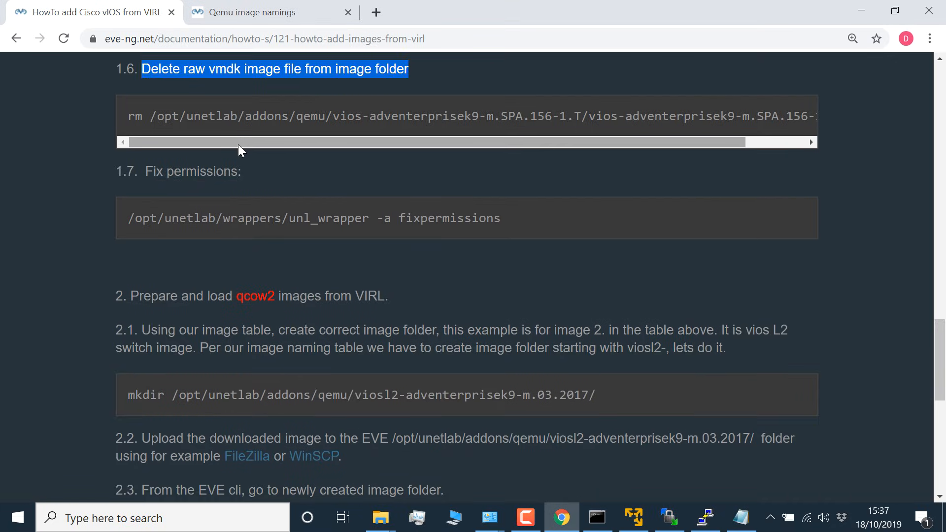
scroll(238, 144, "down", 1)
left_click_drag(508, 144, 100, 137)
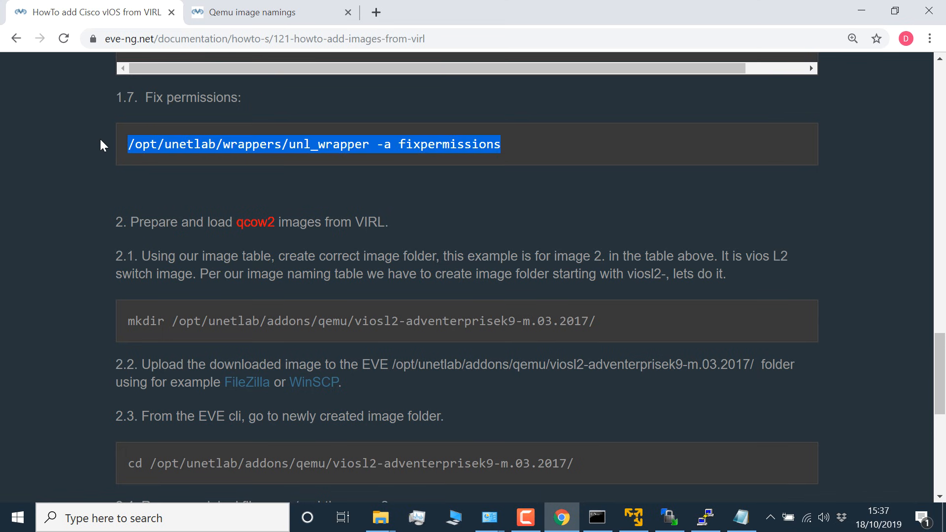
right_click(180, 143)
left_click(208, 154)
left_click(705, 517)
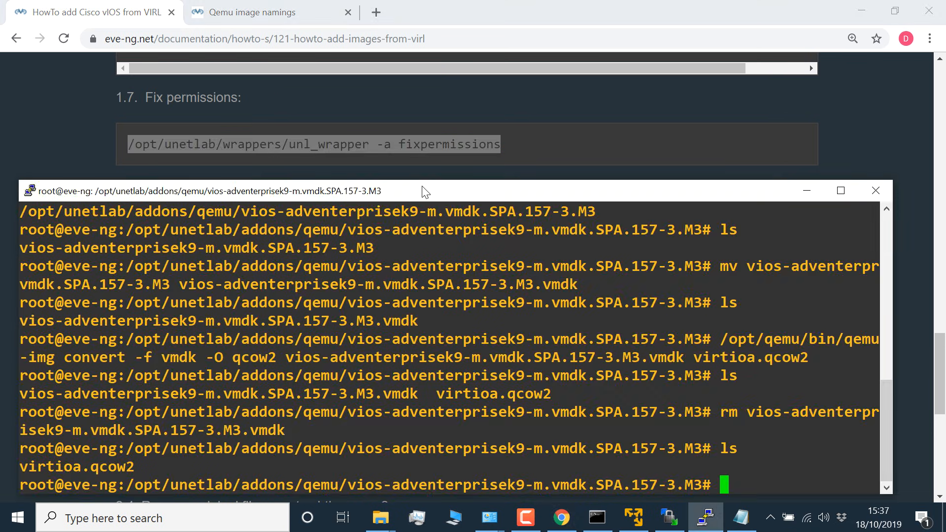
Step: Run the copied fixpermissions command in a cleared terminal, then list the image folder
type("clear")
key("Return")
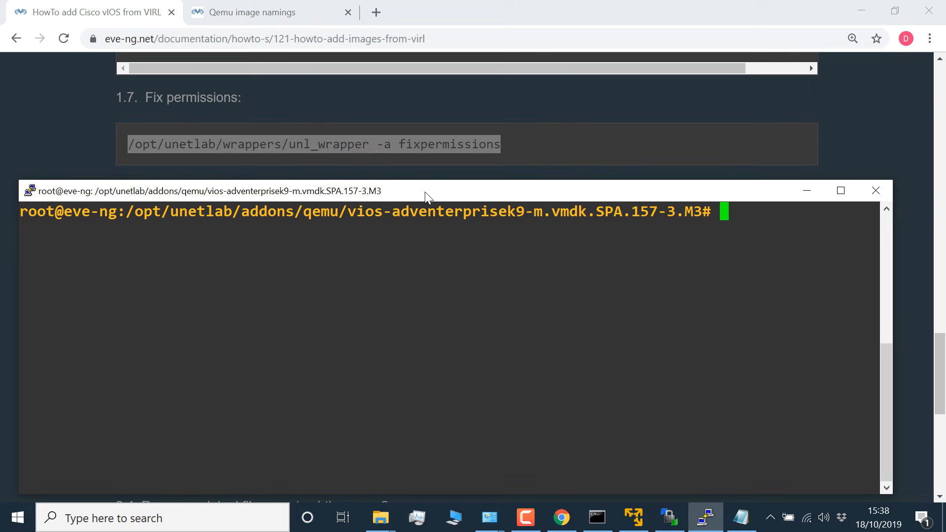
right_click(428, 267)
key("Return")
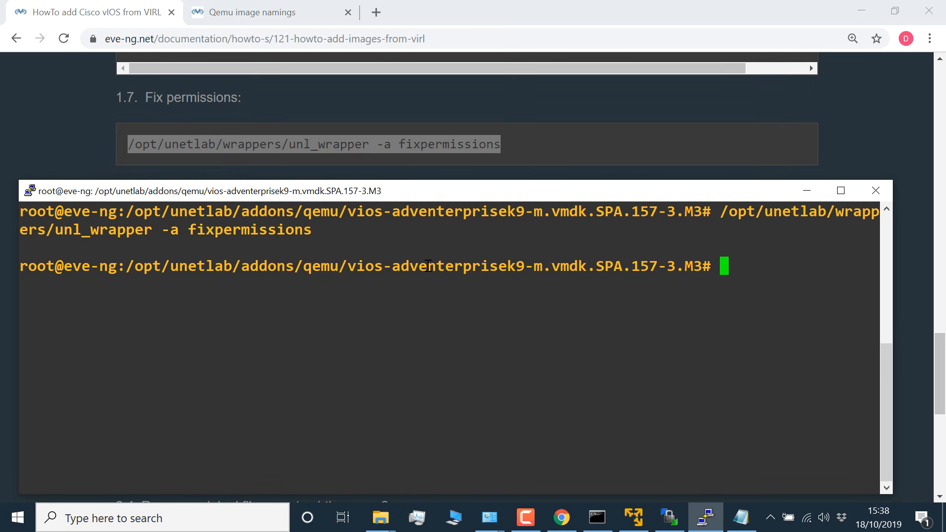
type("ls")
key("Return")
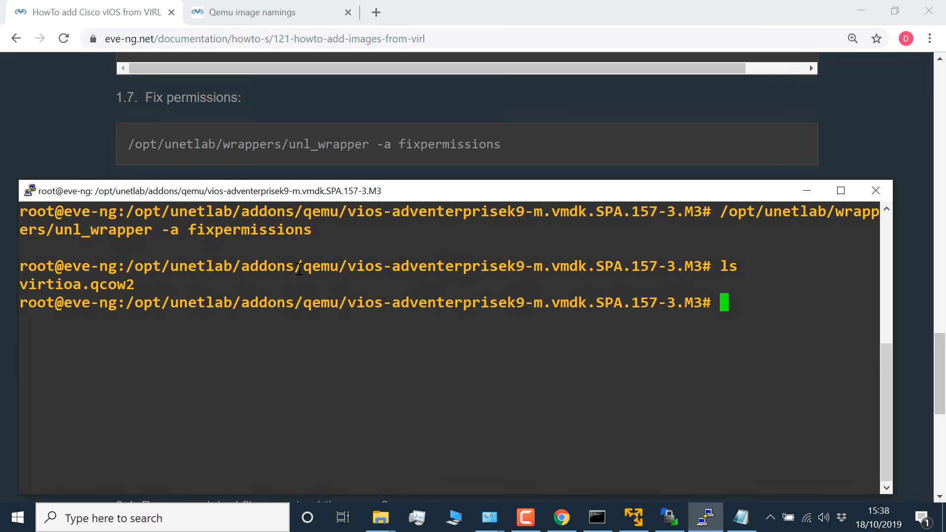
left_click_drag(713, 267, 713, 286)
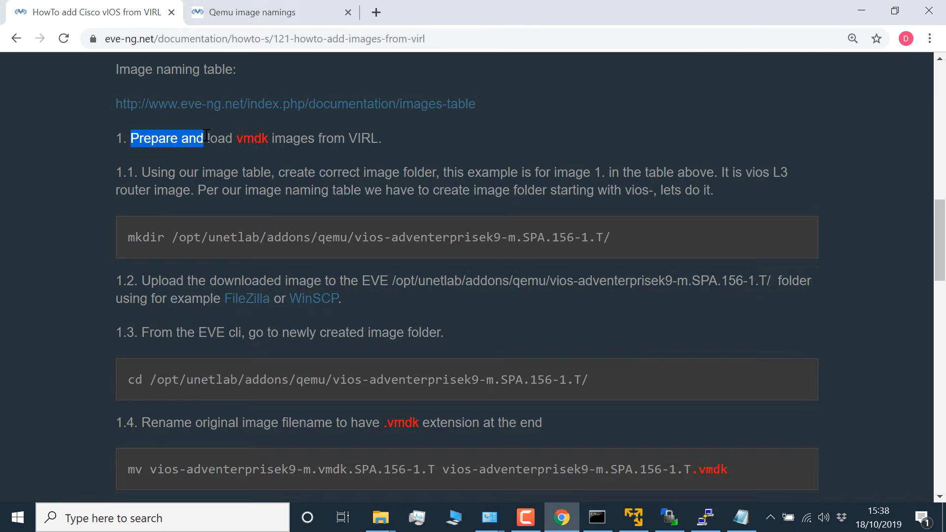
Step: Review guide section 1 on vmdk images in Chrome and go on to section 2 on preparing qcow2 images
left_click(154, 138)
left_click_drag(131, 138, 430, 139)
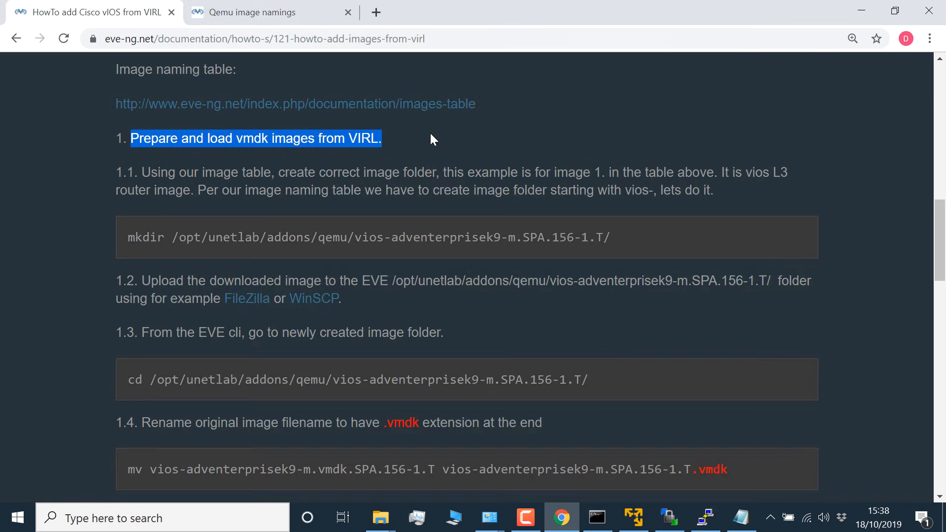
scroll(437, 220, "down", 10)
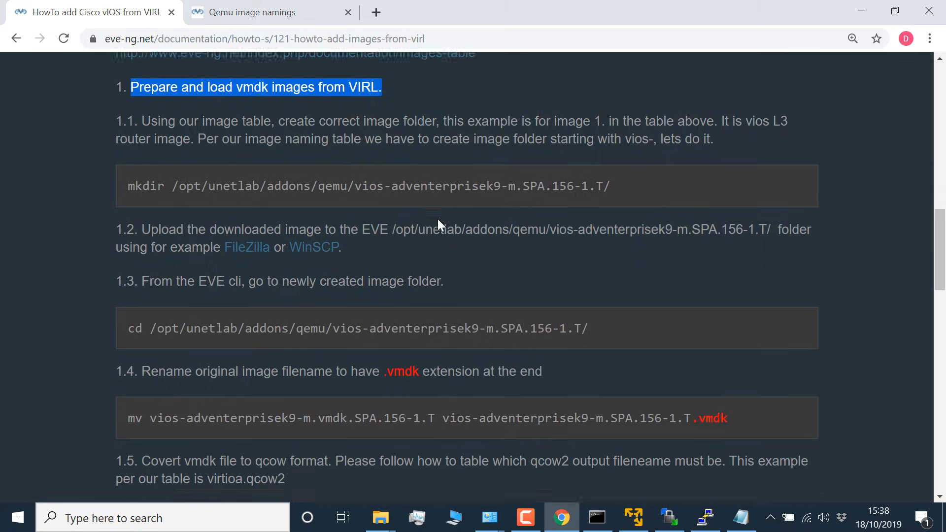
scroll(438, 219, "down", 5)
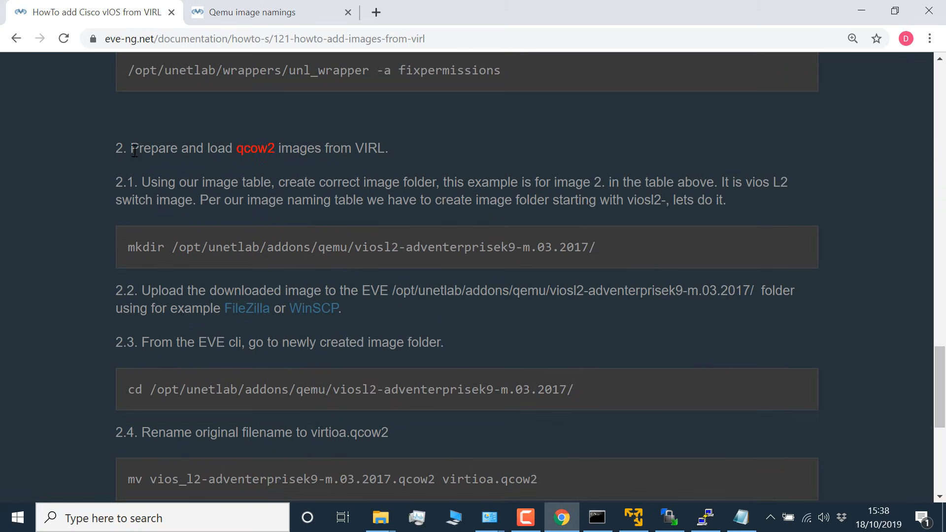
left_click_drag(131, 148, 404, 149)
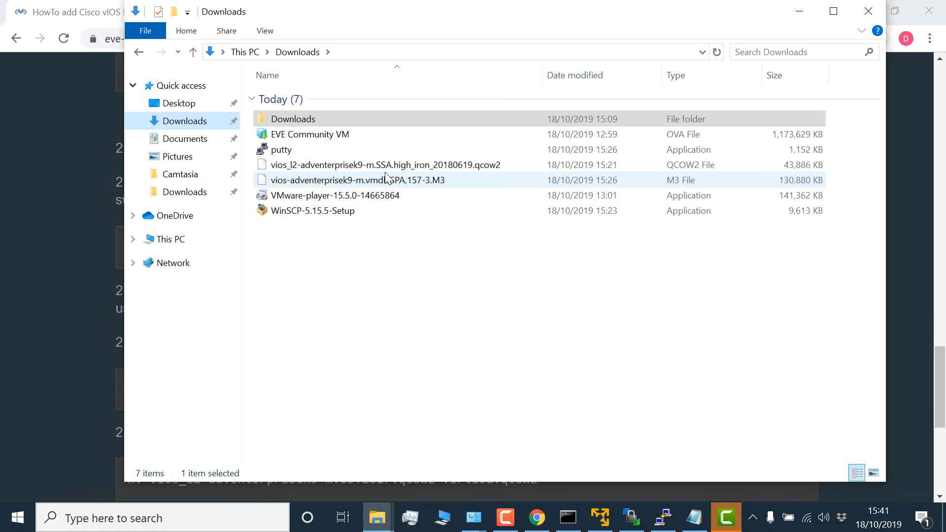
Step: Copy the file name vios_l2-adventerprisek9-m.SSA.high_iron_20180619.qcow2 from the Downloads folder and return to the guide in Chrome
left_click(389, 166)
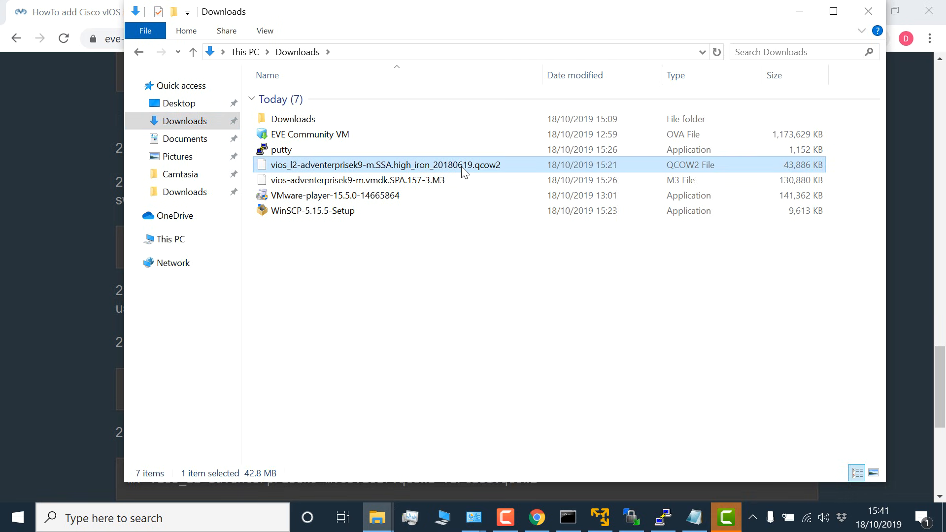
key("F2")
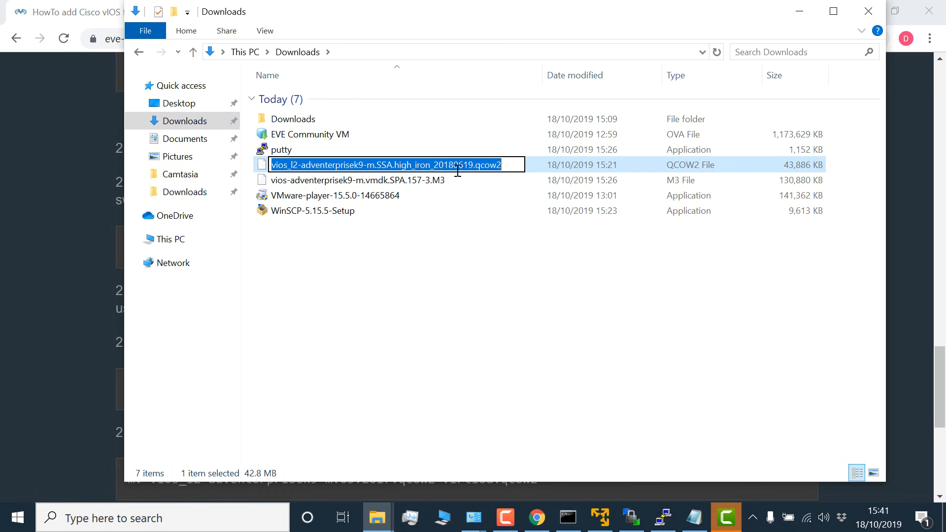
left_click(469, 247)
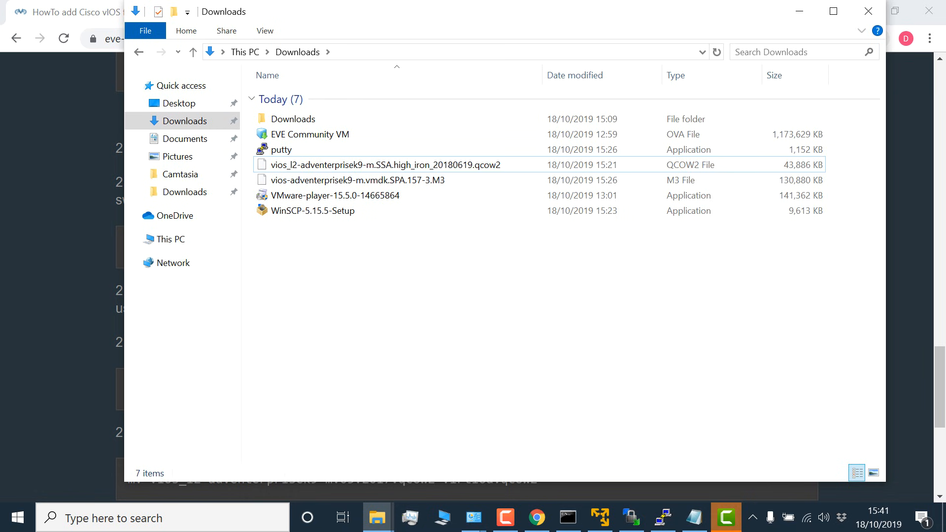
key("alt+Tab")
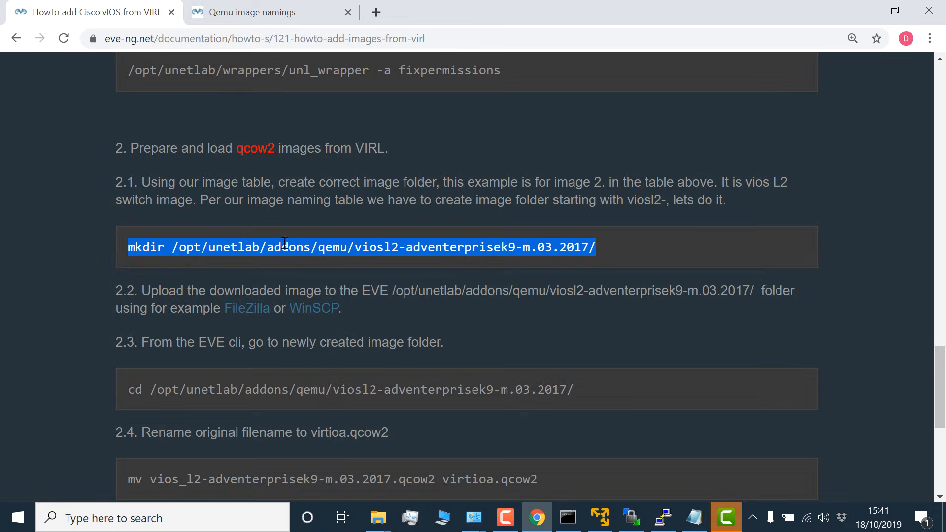
Step: Combine the "mkdir /opt/unetlab/addons/qemu/" part of guide step 2.1 with the copied L2 image name in Notepad
left_click(164, 261)
left_click_drag(125, 254, 360, 253)
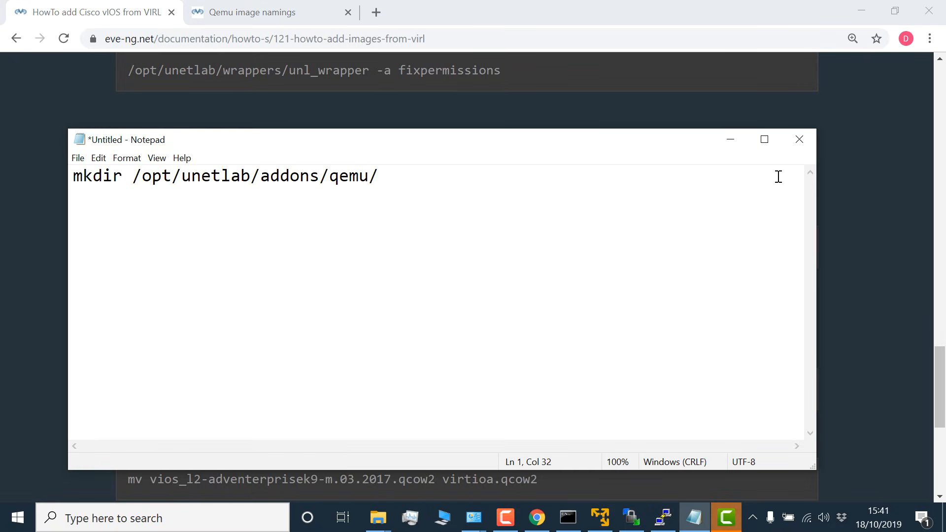
key("ctrl+v")
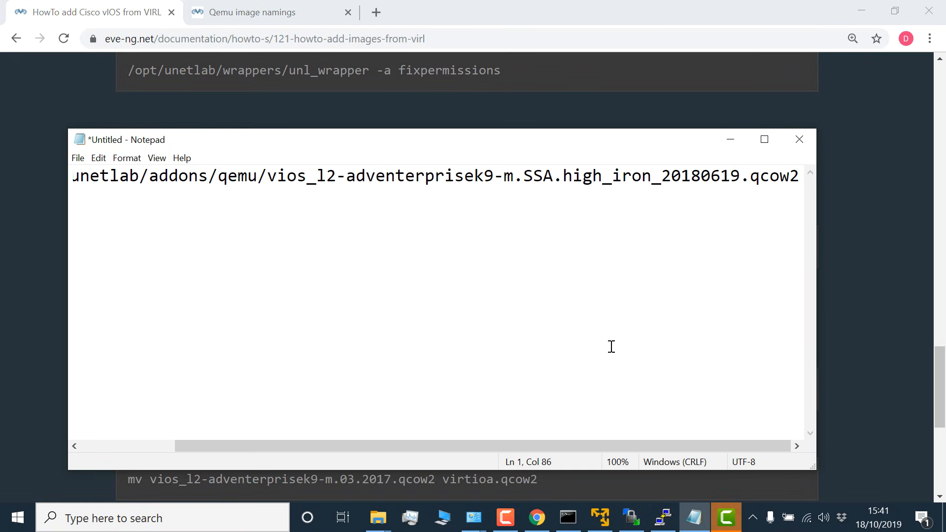
Step: Remove the .qcow2 extension from the end of the mkdir path in Notepad
left_click_drag(575, 132, 581, 289)
key("BackSpace")
key("BackSpace")
key("BackSpace")
key("BackSpace")
key("BackSpace")
key("BackSpace")
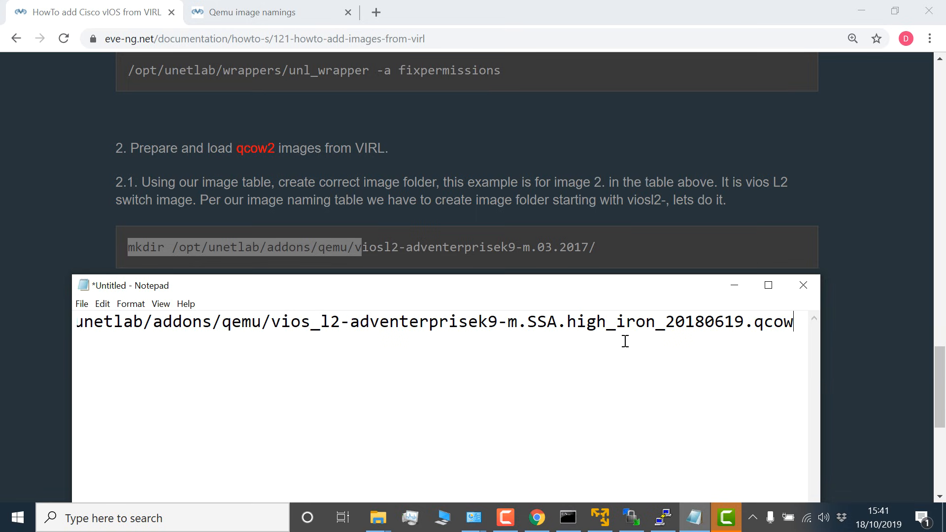
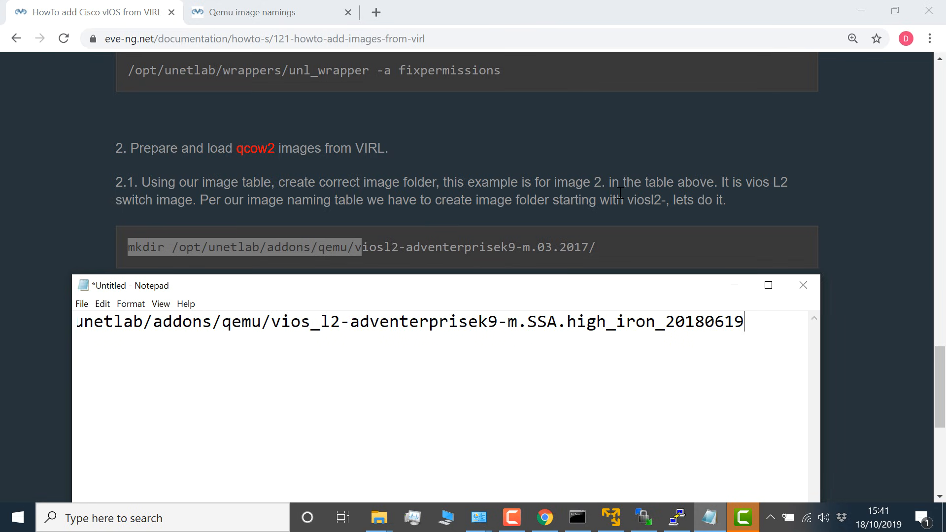
Step: Remove the underscore from vios_l2 in the Notepad mkdir path and check the viosl2- prefix against the Qemu image namings table and guide step 2.1 in Chrome
left_click(321, 326)
key("BackSpace")
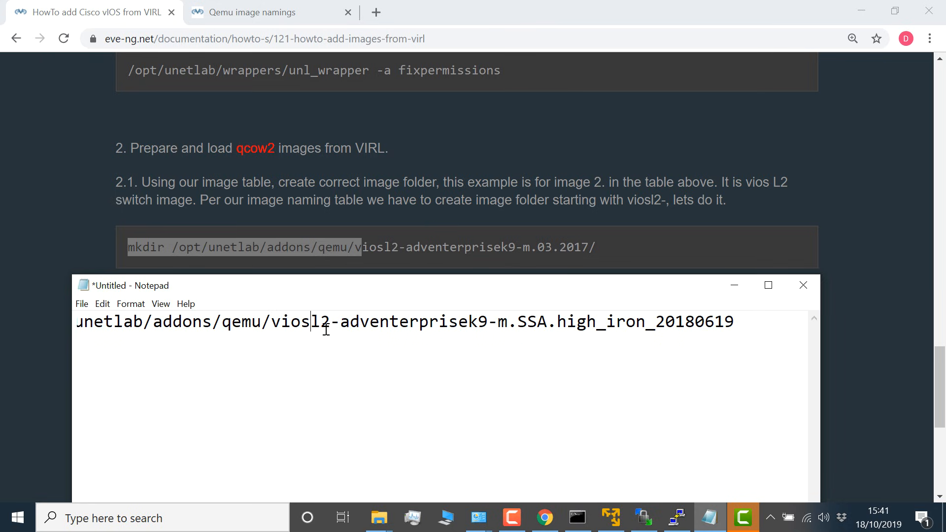
left_click(260, 18)
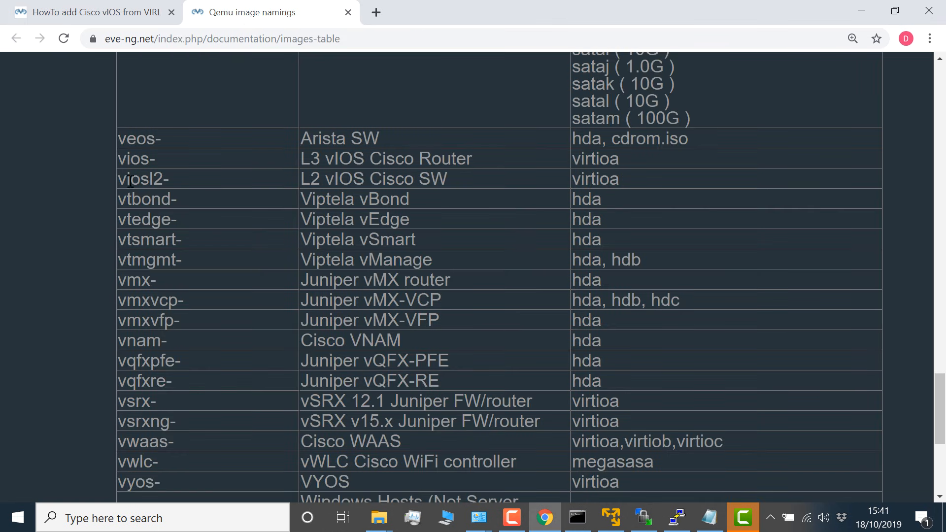
left_click_drag(118, 179, 480, 184)
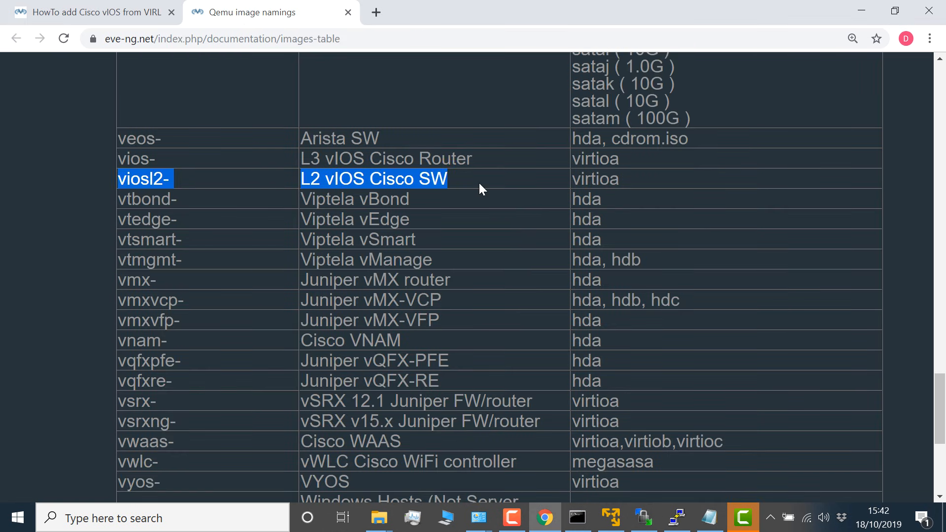
left_click(105, 14)
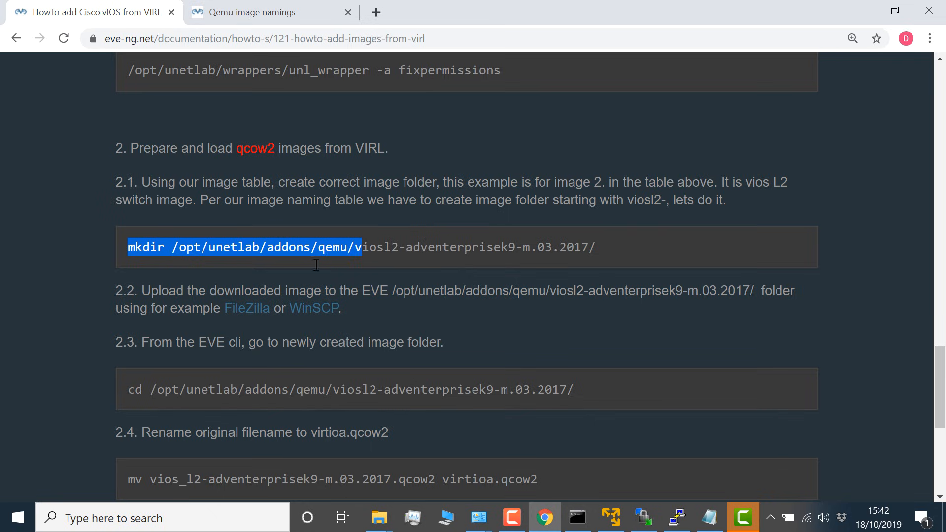
left_click_drag(399, 248, 120, 252)
left_click_drag(612, 249, 405, 249)
left_click(716, 522)
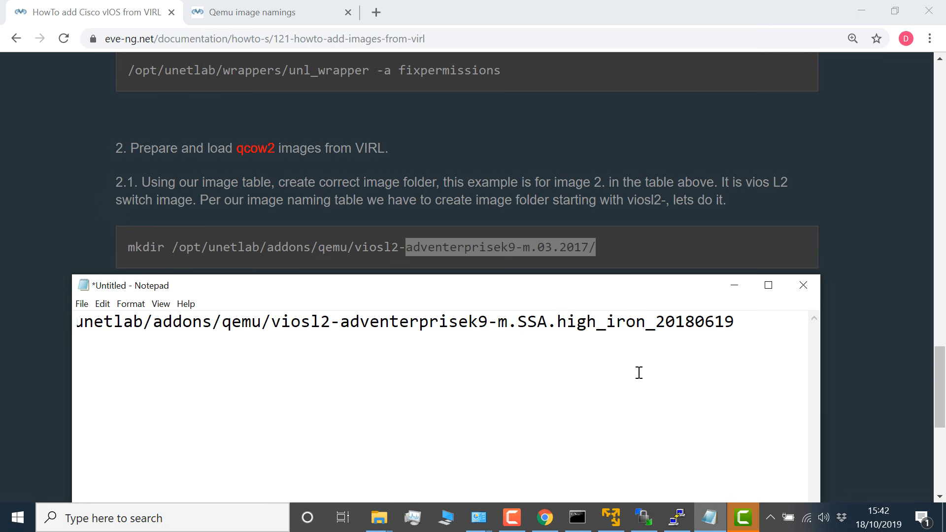
Step: Copy the mkdir command from Notepad and run it in the PuTTY terminal to create the viosl2-adventerprisek9-m.SSA.high_iron_20180619 folder, checking the working directory beforehand
left_click_drag(734, 323, 15, 324)
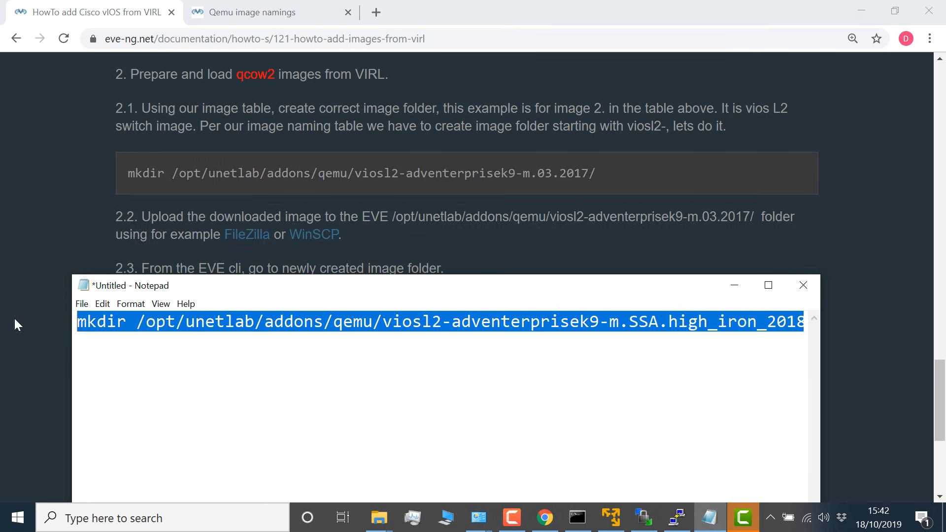
right_click(178, 333)
left_click(212, 169)
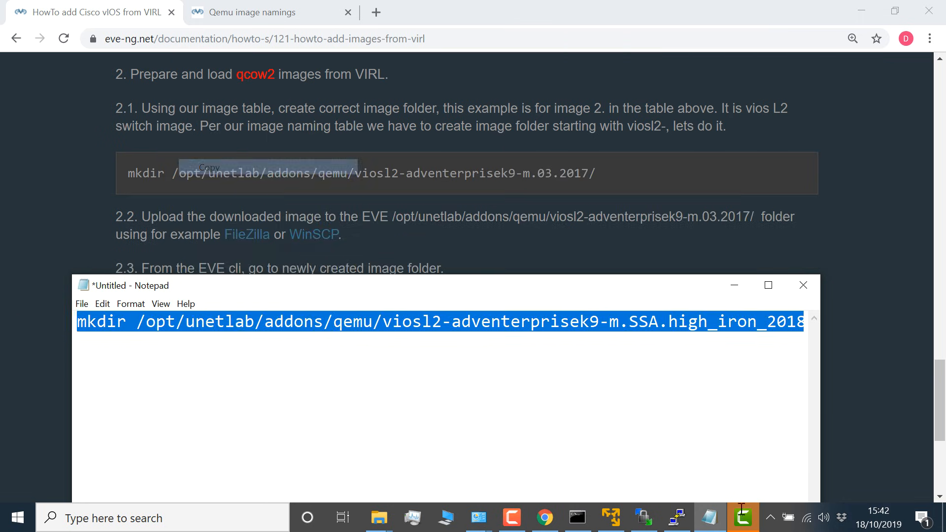
key("alt+Tab")
type("pwd")
key("Return")
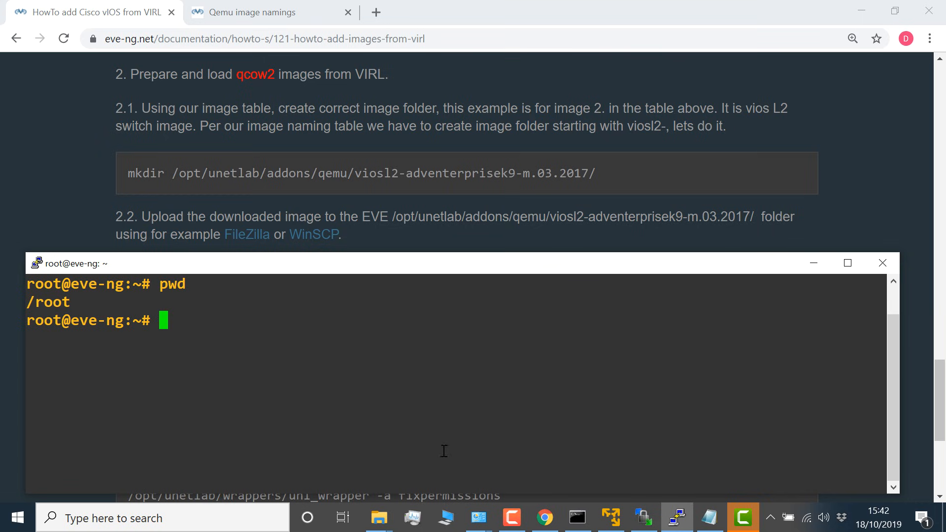
right_click(428, 379)
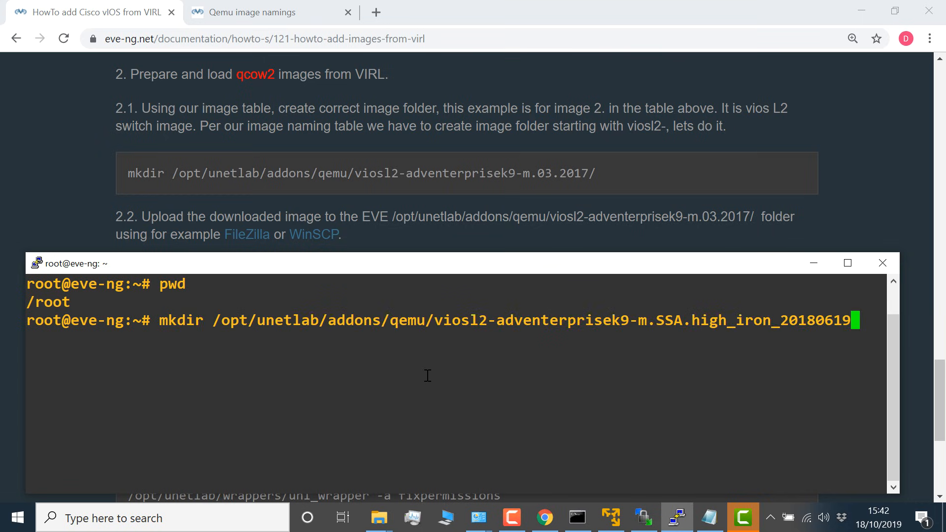
key("Return")
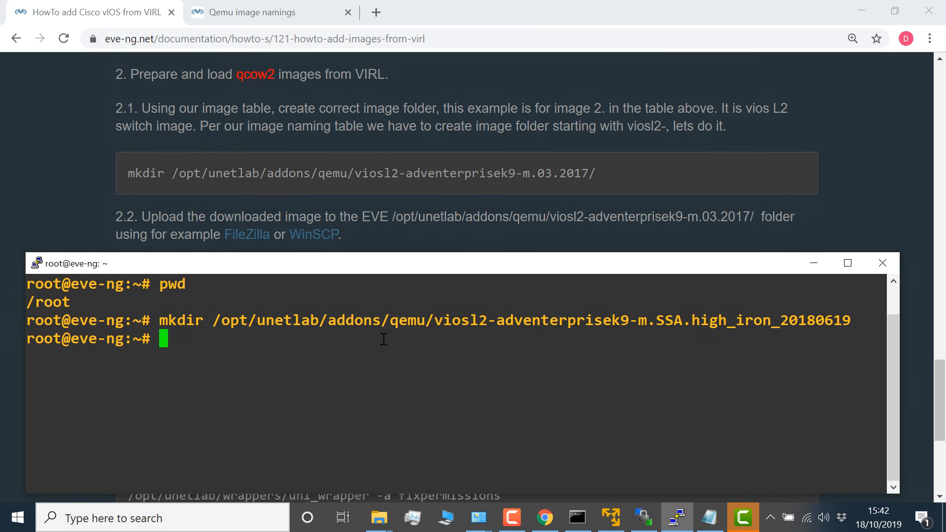
Step: Read guide step 2.2 in Chrome and open the remote viosl2-adventerprisek9-m.SSA.high_iron_20180619 folder under /opt/unetlab/addons/qemu/ in WinSCP
left_click(265, 132)
scroll(264, 132, "down", 1)
left_click_drag(145, 142, 347, 165)
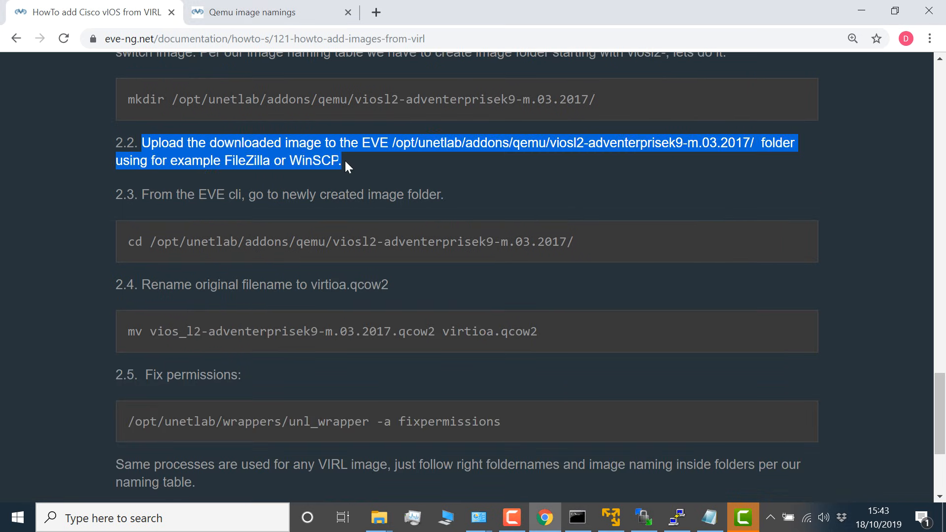
left_click(644, 517)
double_click(516, 147)
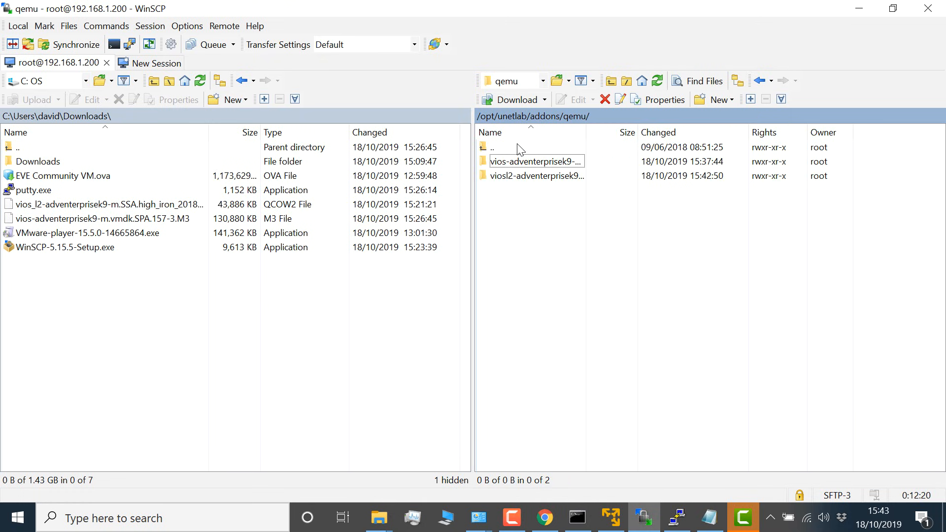
left_click_drag(584, 129, 719, 130)
left_click(528, 179)
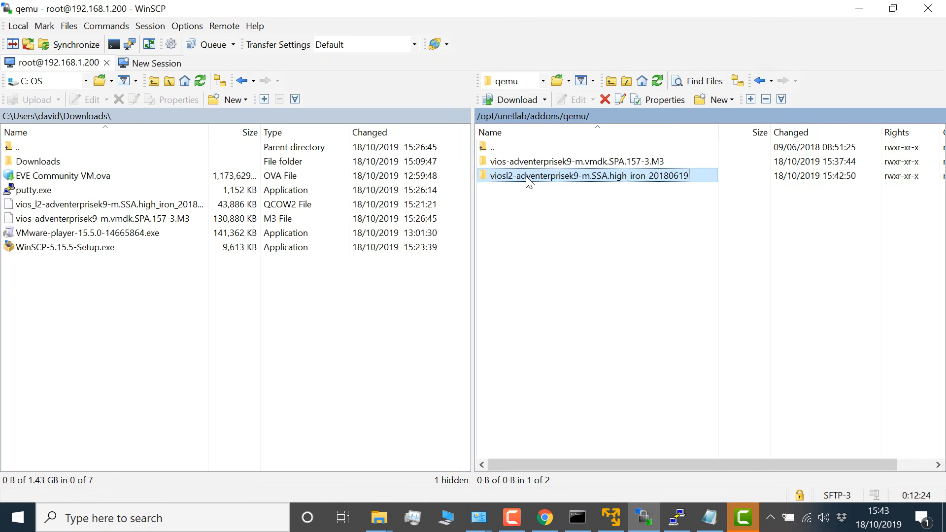
double_click(527, 179)
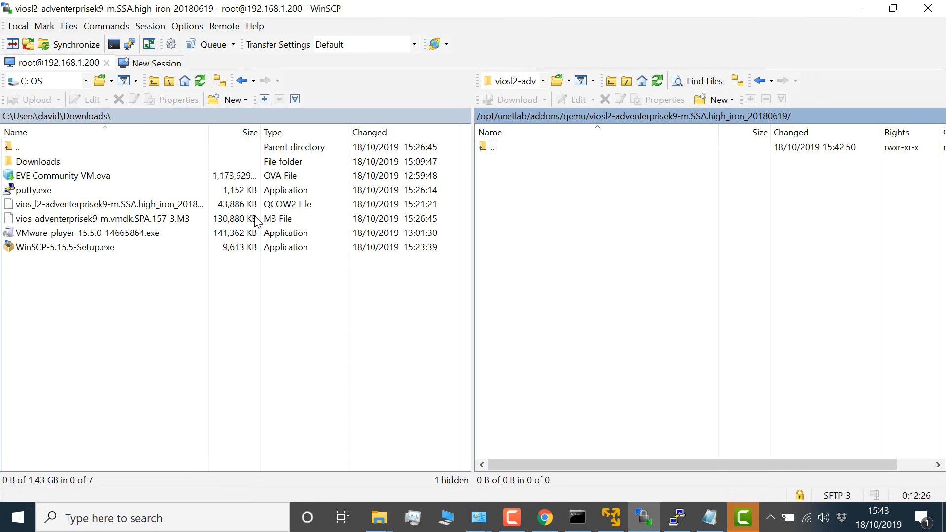
Step: Upload the vios_l2-adventerprisek9-m.SSA.high_iron qcow2 file from the local Downloads folder to the open remote viosl2 folder
left_click(147, 207)
right_click(146, 208)
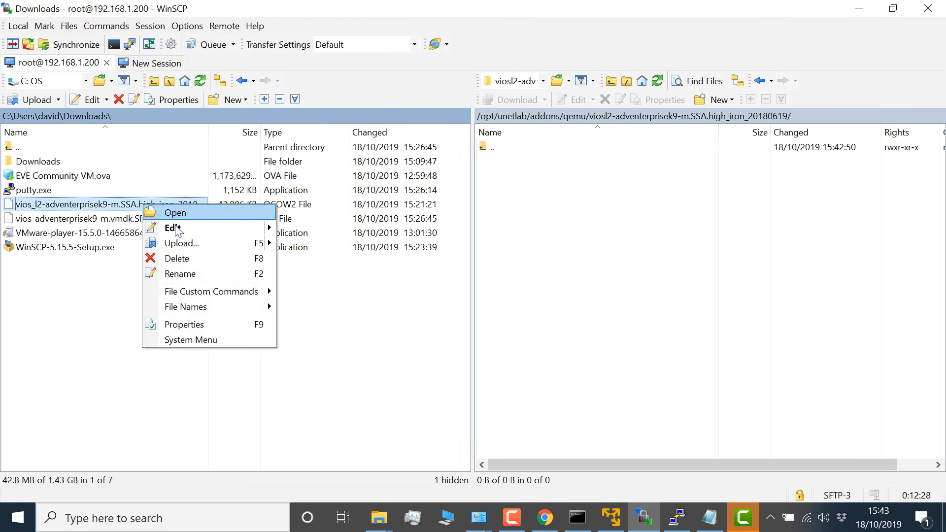
left_click(192, 244)
left_click(495, 296)
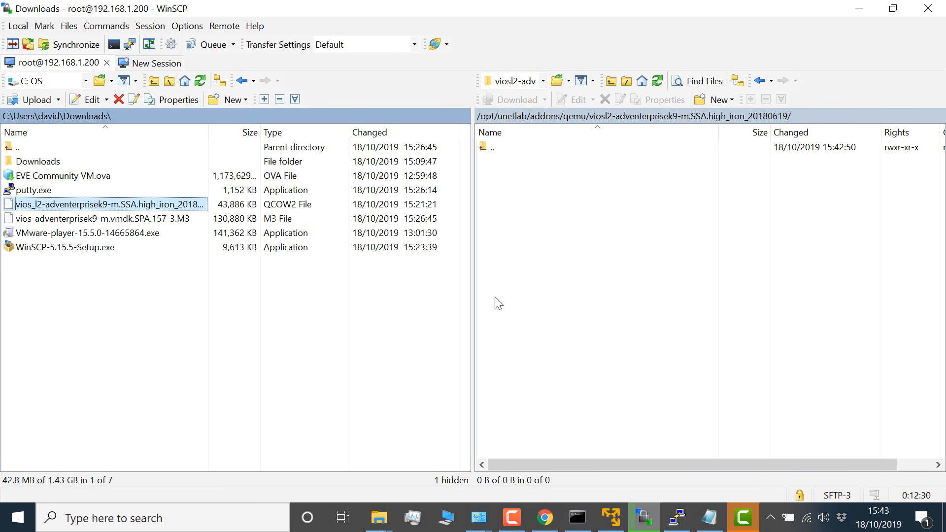
Step: Copy "cd /opt/unetlab/addons/qemu/" from guide step 2.3 in Chrome, run it in the PuTTY terminal and list the directory's contents
left_click(545, 518)
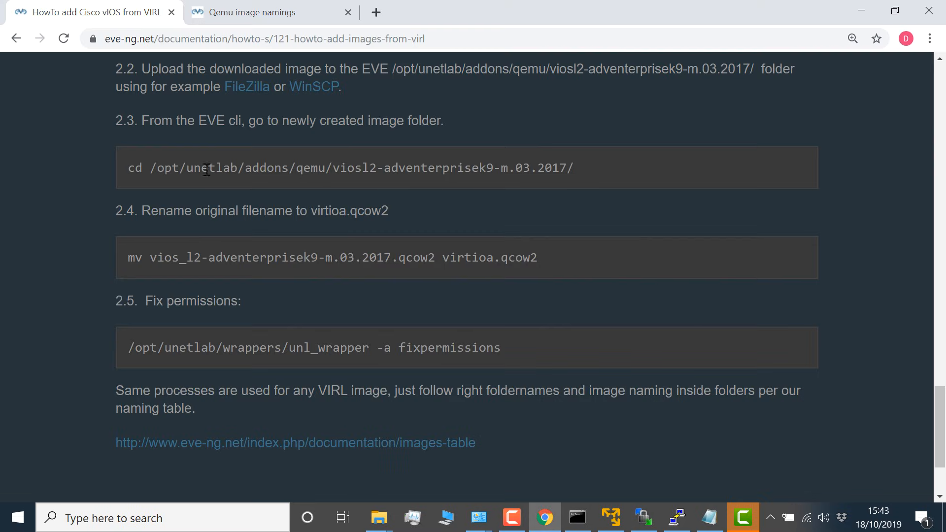
left_click_drag(129, 168, 229, 168)
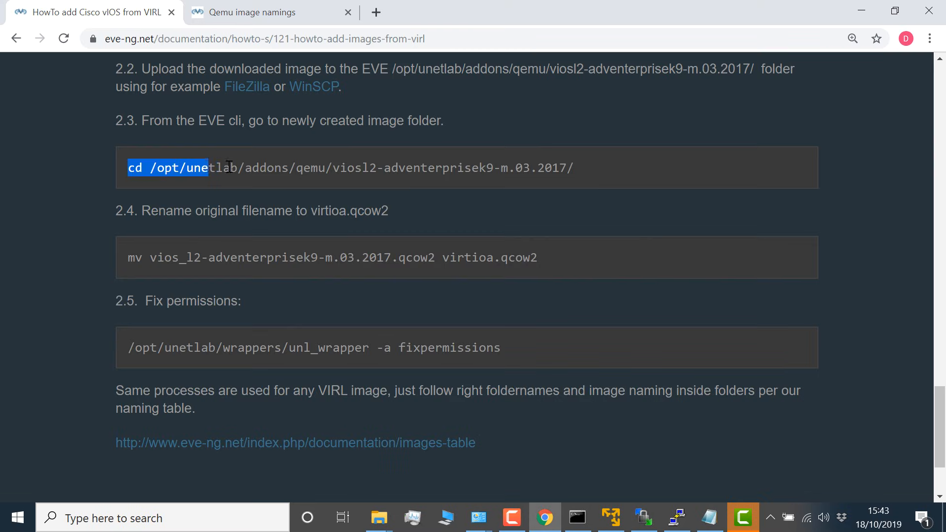
right_click(327, 164)
left_click(349, 180)
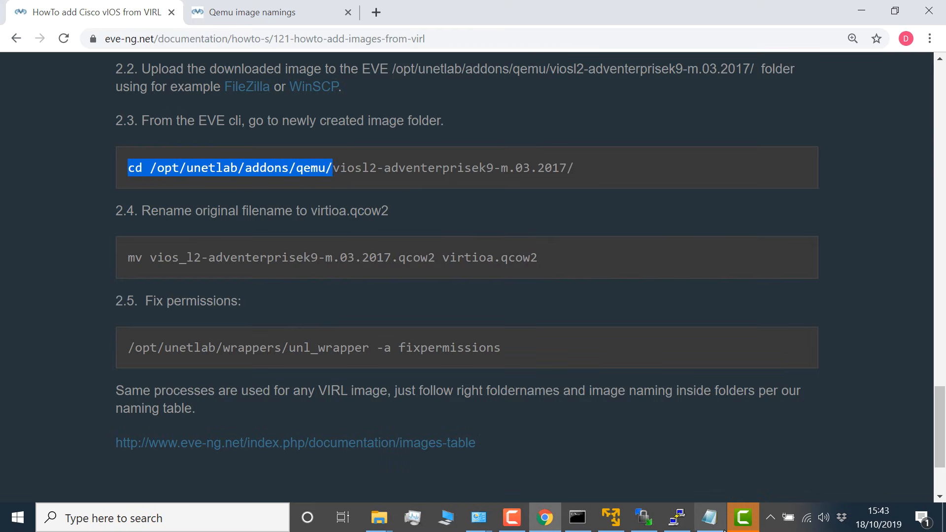
left_click(671, 529)
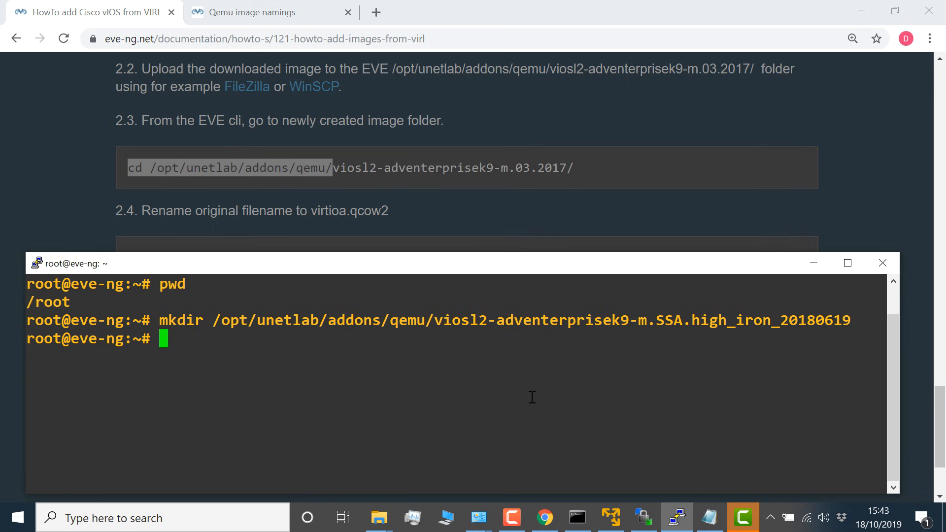
right_click(498, 367)
key("Return")
type("l")
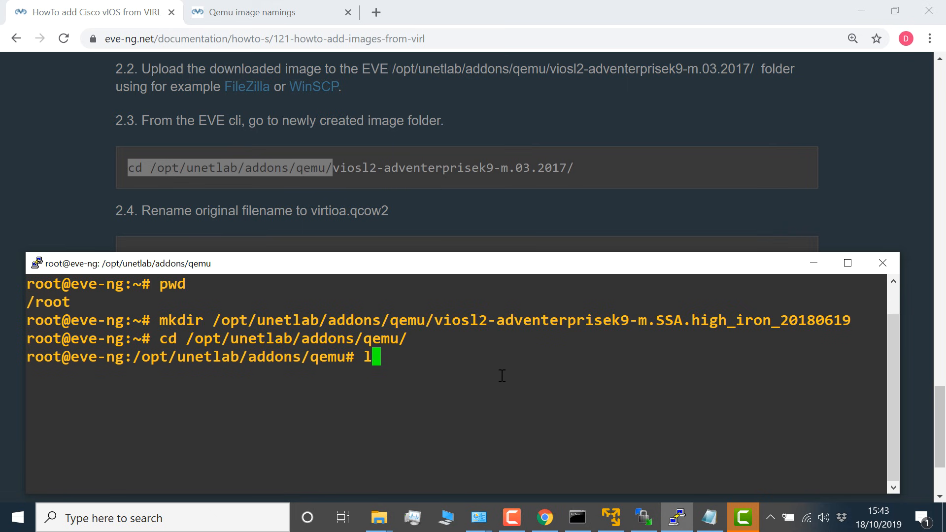
type("s")
key("Return")
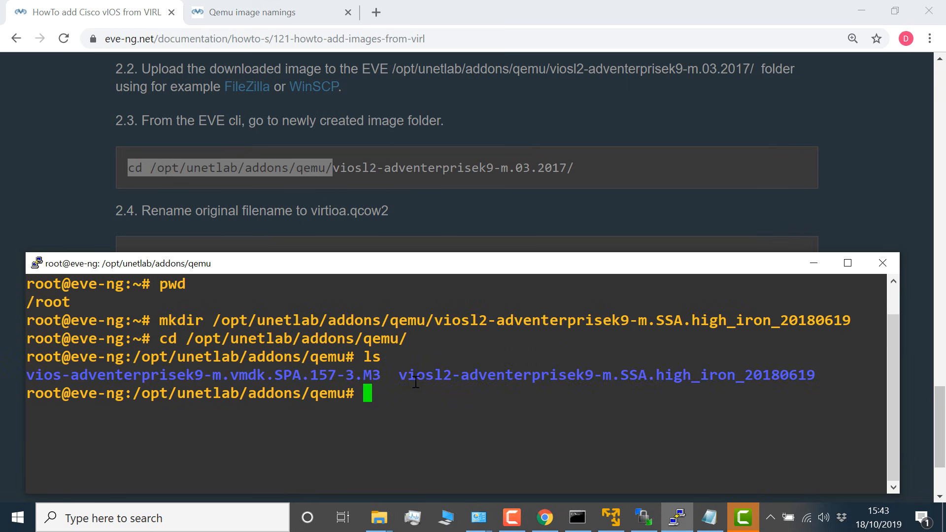
Step: Change into the viosl2-adventerprisek9-m.SSA.high_iron_20180619 directory and list its files
type("cd vios")
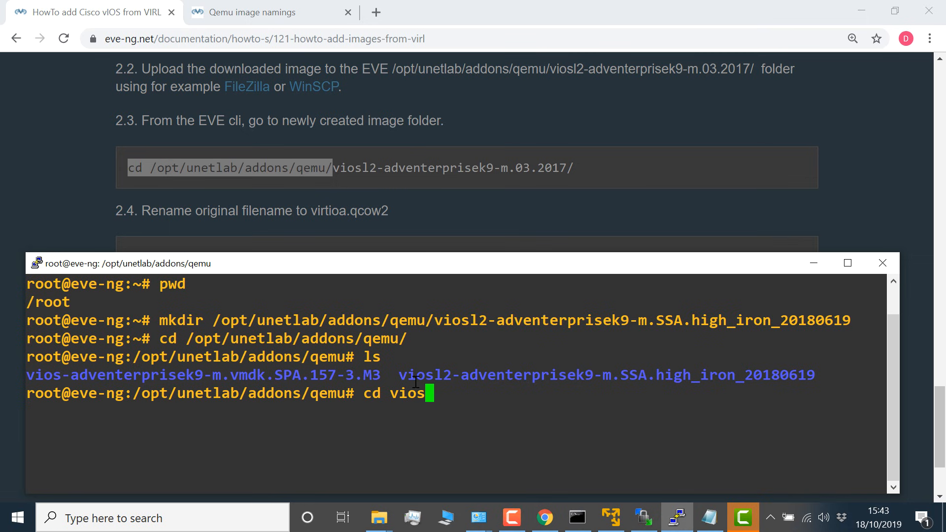
type("l")
key("Tab")
key("Return")
type("ls")
key("Return")
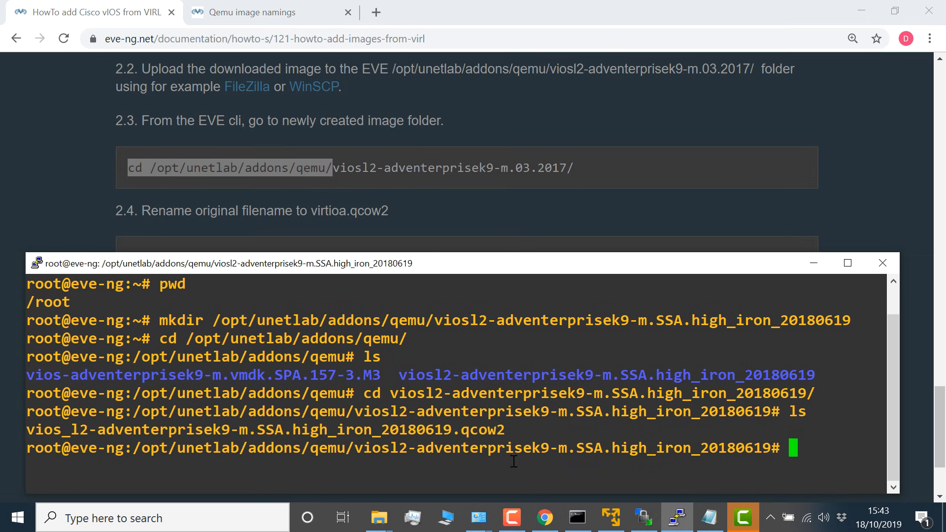
Step: Compare the uploaded image's file name with the name required by guide step 2.4 and the L2 vIOS row of the naming table in Chrome
left_click_drag(533, 430, 20, 425)
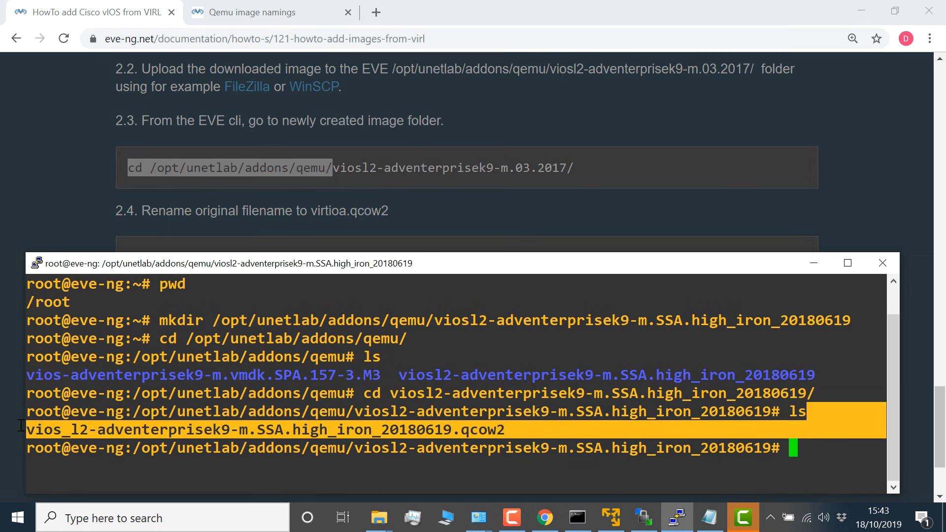
left_click(260, 247)
scroll(460, 134, "down", 3)
left_click_drag(443, 132, 557, 132)
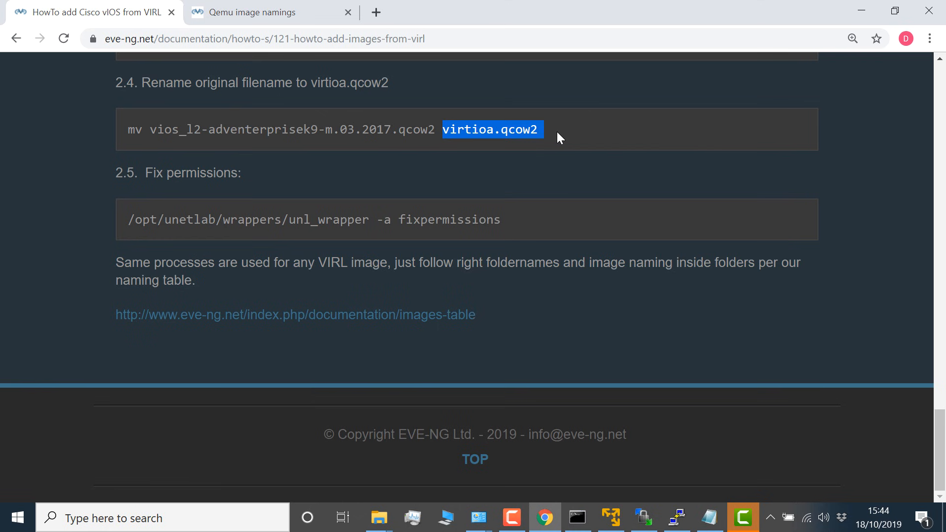
left_click(256, 18)
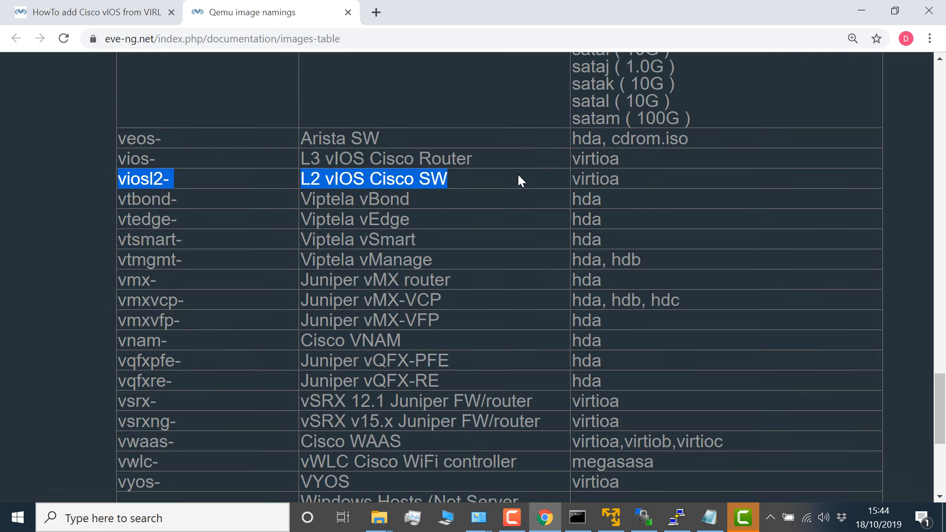
left_click(595, 179)
left_click_drag(576, 179, 625, 185)
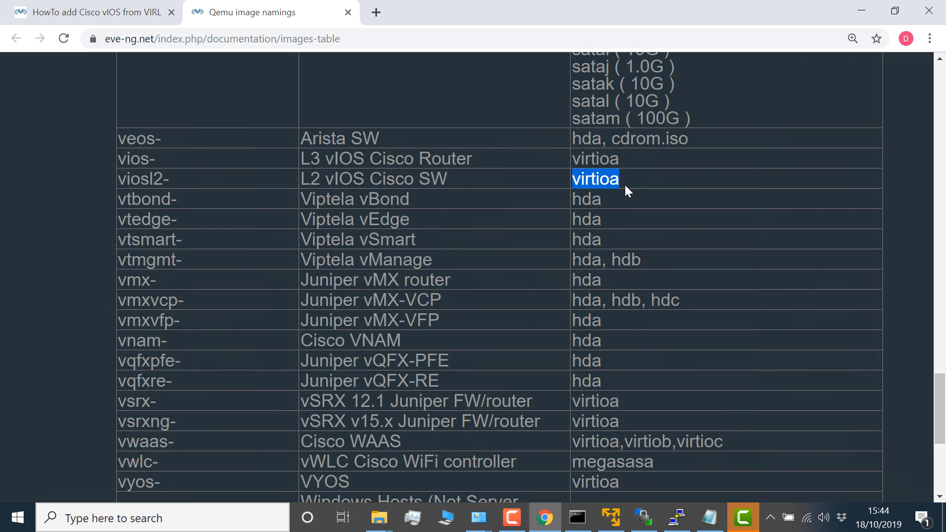
left_click(113, 14)
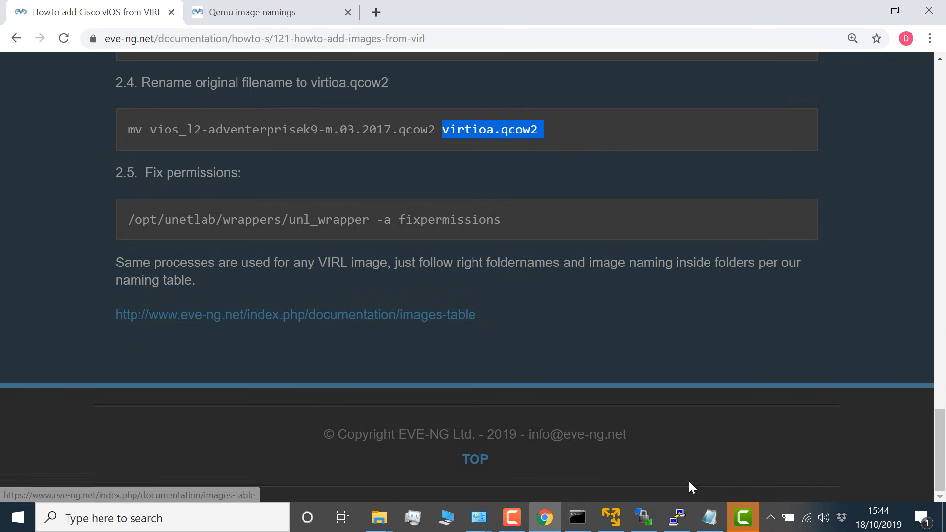
Step: Switch to the PuTTY terminal, clear its screen and list the viosl2 image folder again
left_click(678, 515)
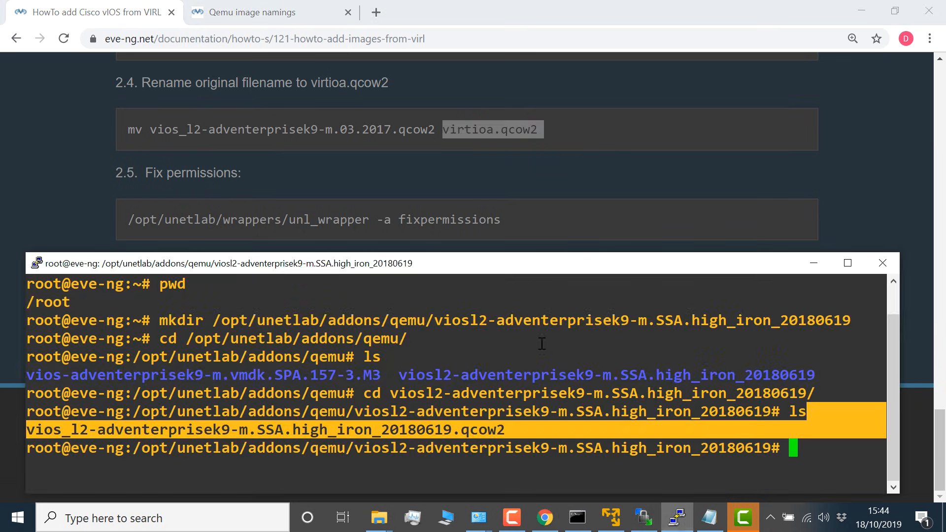
type("clear")
key("Return")
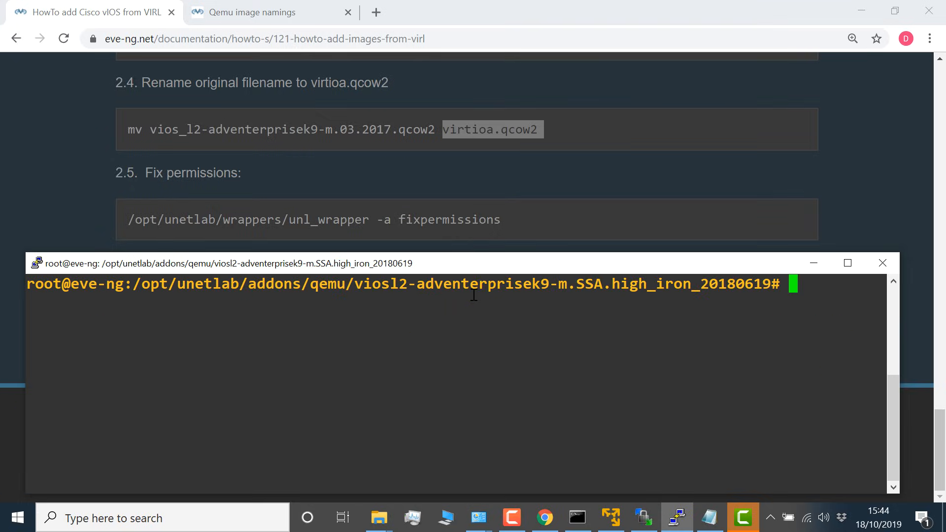
type("ls")
key("Return")
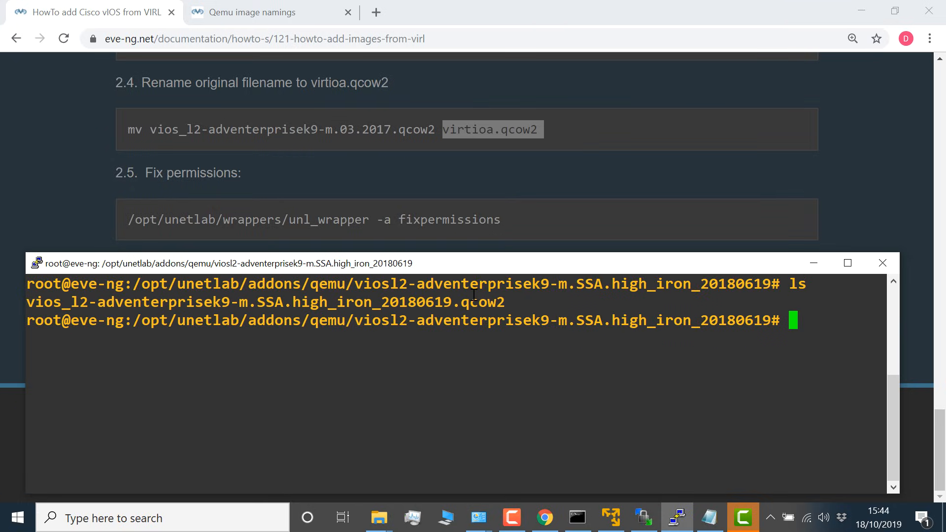
Step: Begin an mv command with vios_l2-adventerprisek9-m.SSA.high_iron_20180619.qcow2 as the source file
type("mv vio")
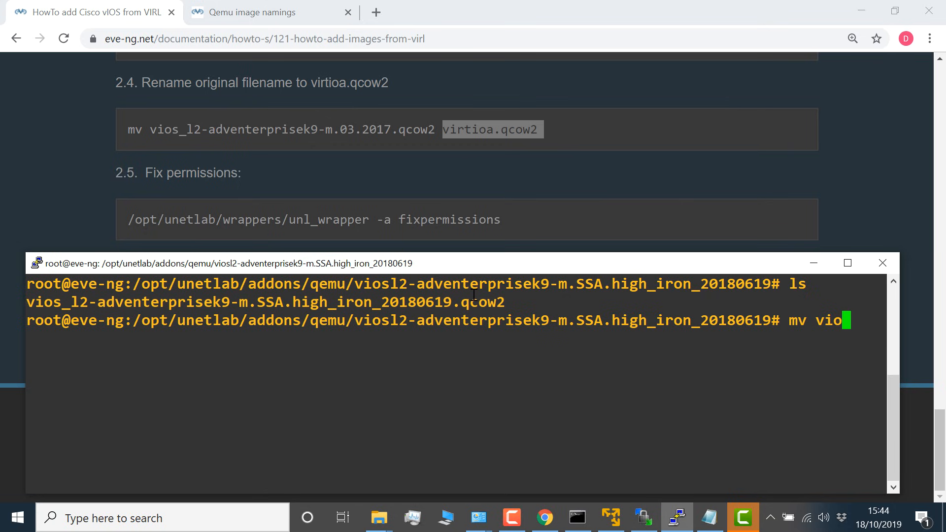
type("s")
key("Tab")
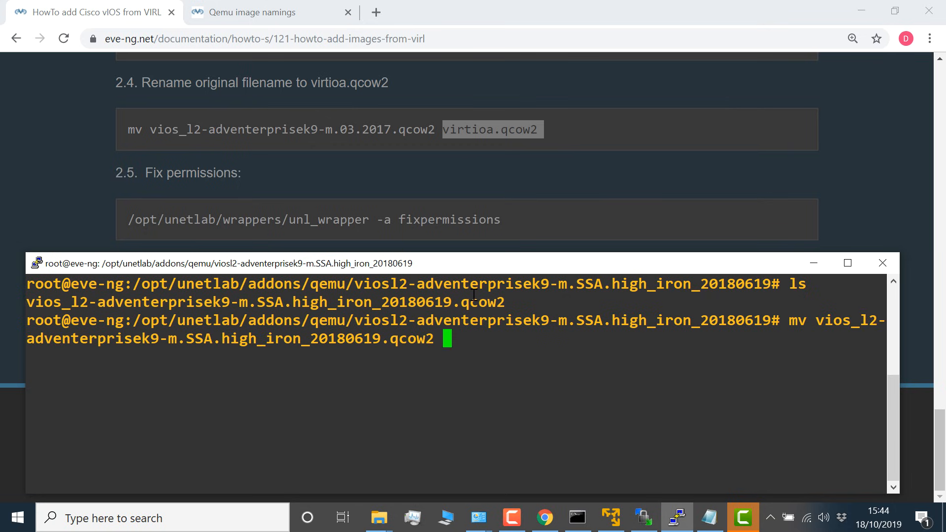
type("vir")
key("BackSpace")
key("BackSpace")
key("BackSpace")
Step: Copy the target name virtioa.qcow2 from guide step 2.4 in Chrome, add it to the mv command in PuTTY and run the rename
left_click(511, 157)
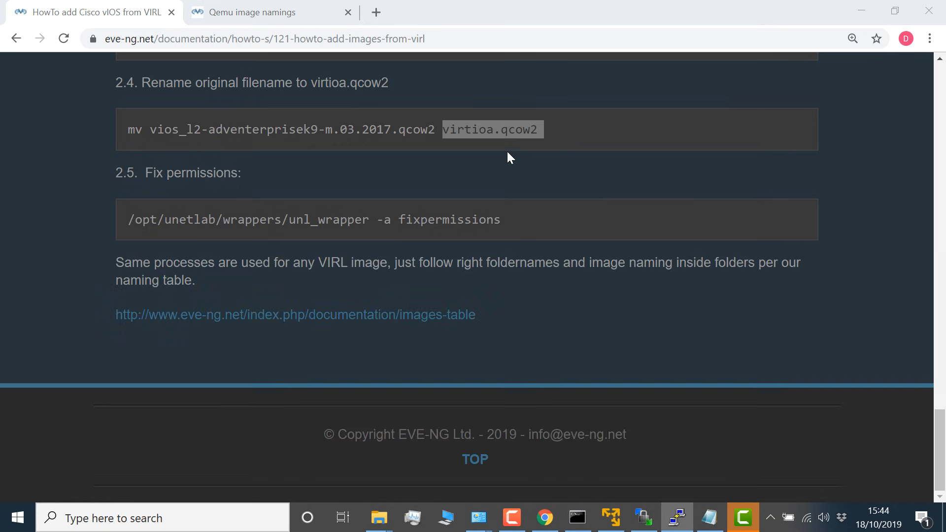
left_click_drag(538, 130, 451, 127)
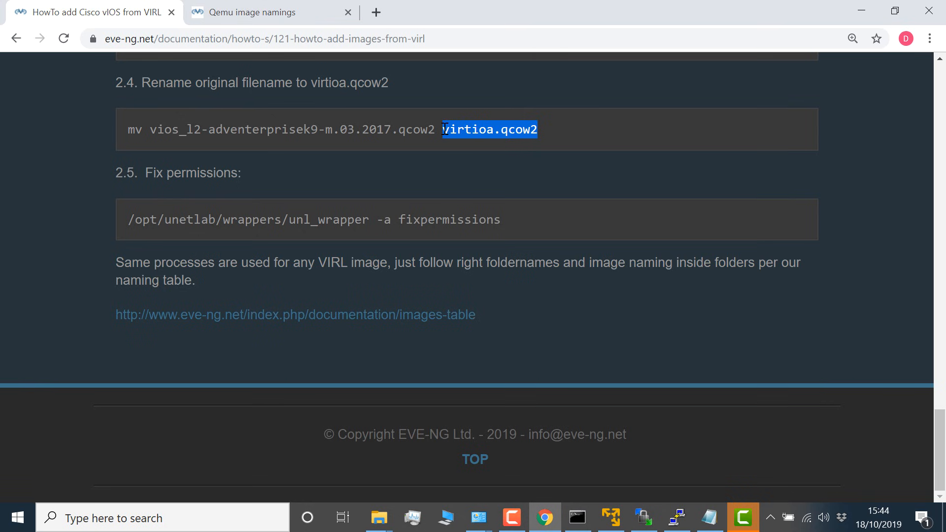
right_click(445, 128)
left_click(461, 140)
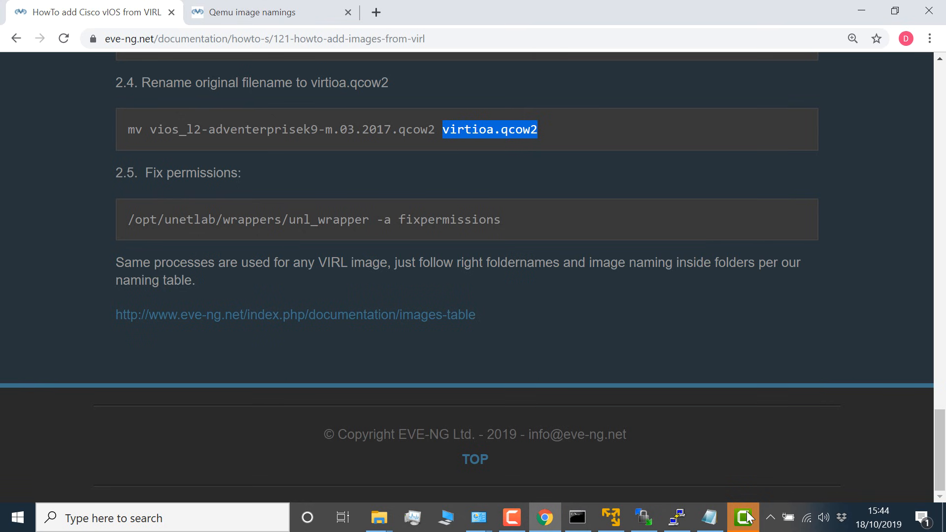
left_click(677, 517)
right_click(560, 385)
key("Return")
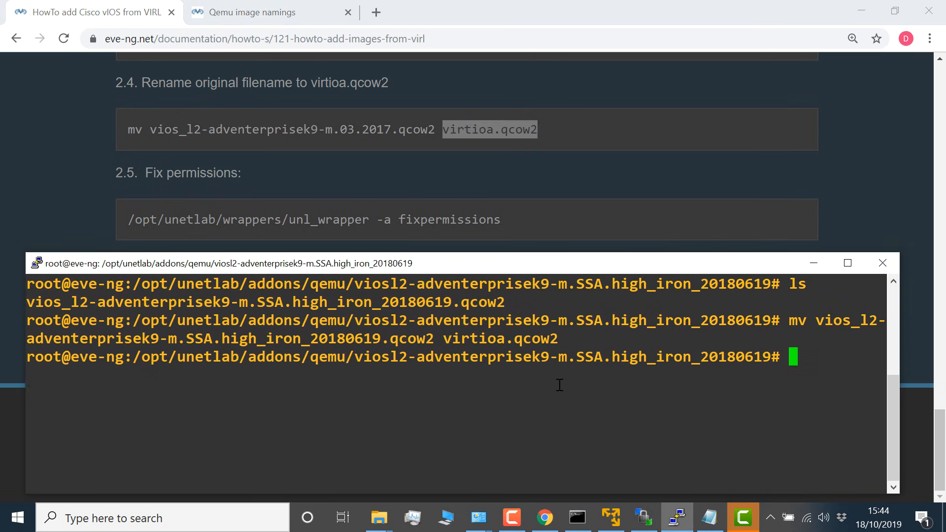
Step: List the viosl2 image folder to check the renamed file
type("ls")
key("Return")
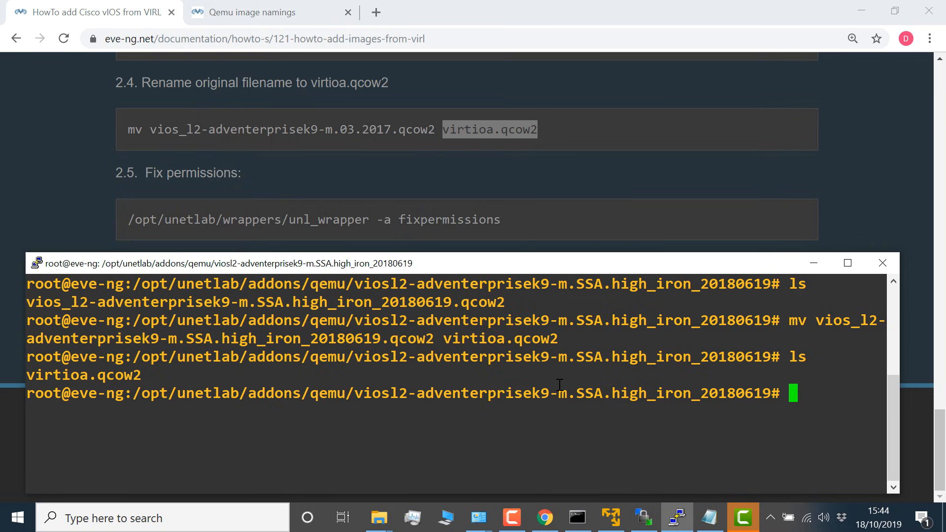
left_click_drag(150, 375, 19, 373)
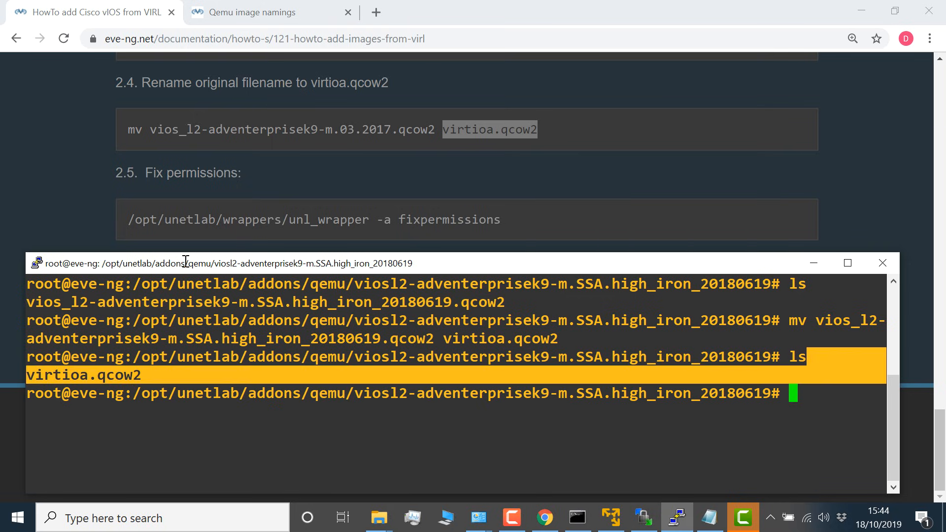
Step: Copy "/opt/unetlab/wrappers/unl_wrapper -a fixpermissions" from guide step 2.5 in Chrome and run it in the PuTTY terminal
left_click(265, 211)
left_click_drag(502, 223, 114, 220)
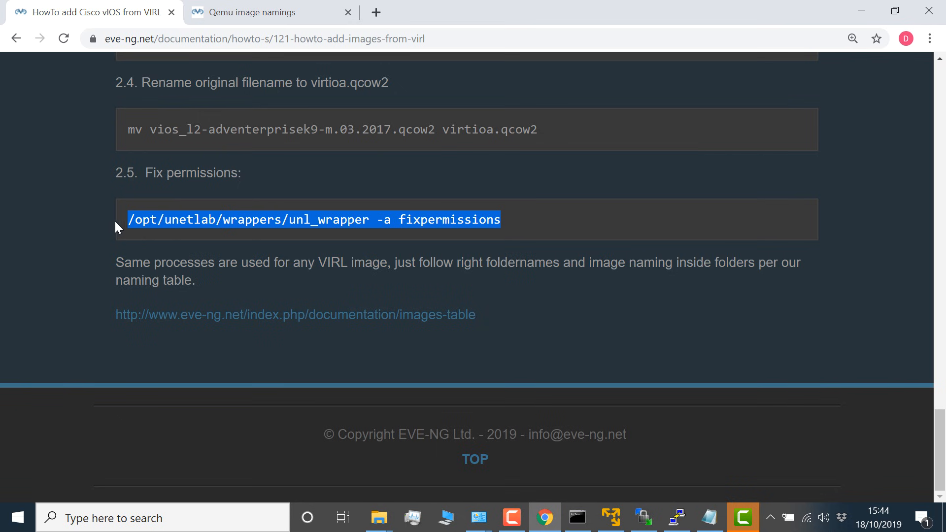
right_click(157, 221)
left_click(178, 234)
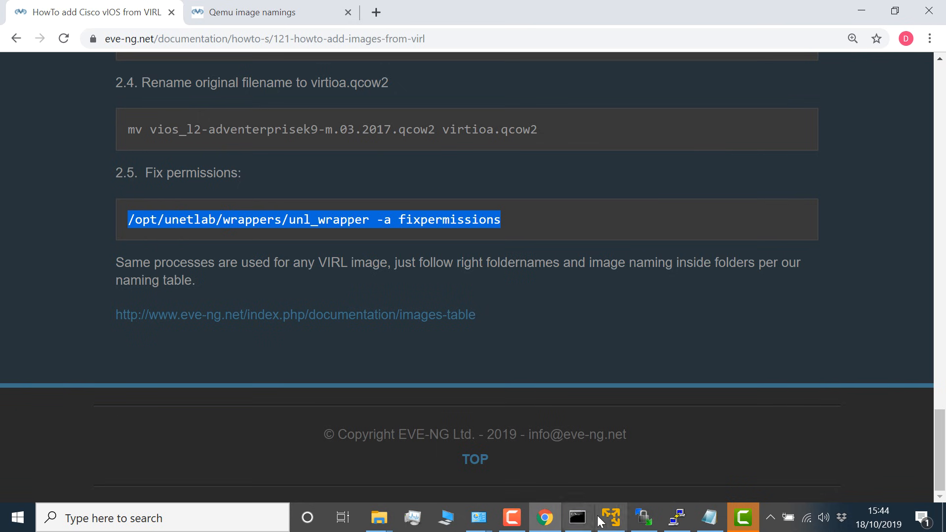
left_click(676, 518)
right_click(562, 437)
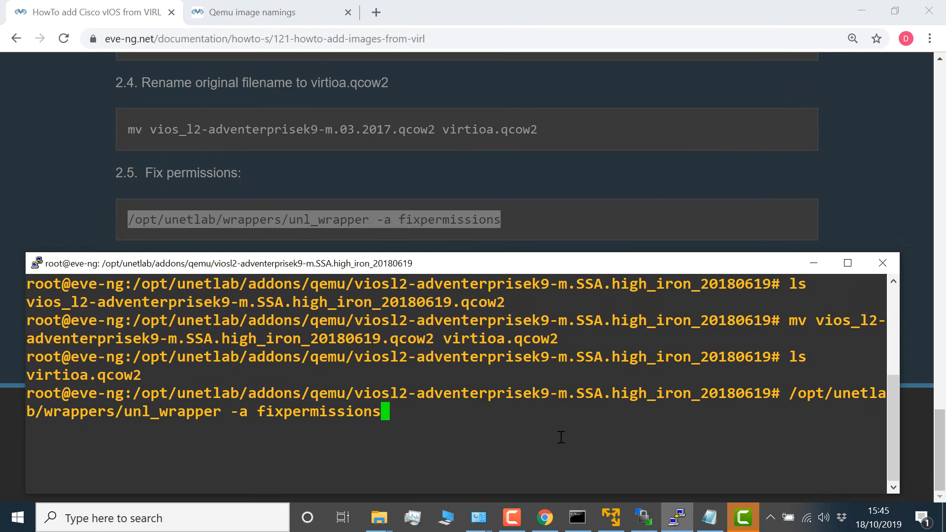
key("Return")
left_click_drag(504, 261, 497, 234)
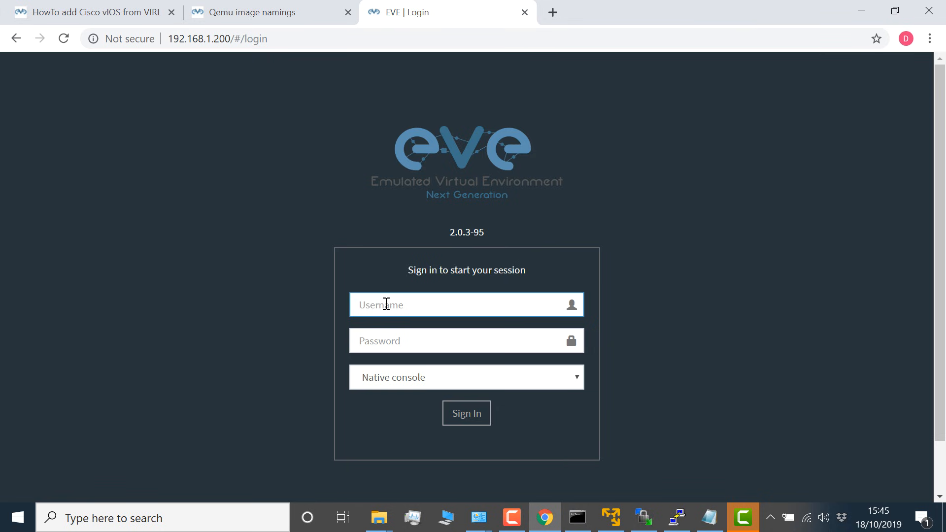
Step: Sign in to the EVE-NG web page at 192.168.1.200 as admin with the account password, using the Html5 console
type("admin")
key("Tab")
type("ev")
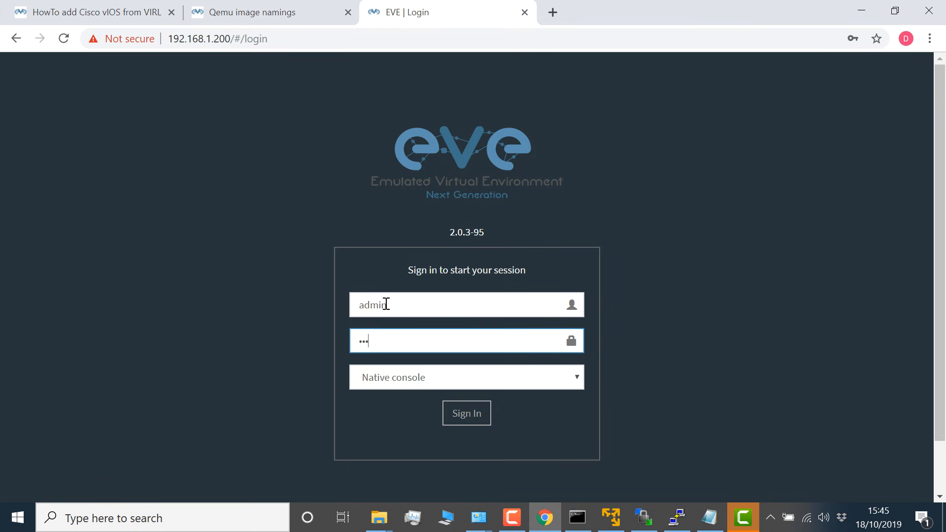
left_click(453, 377)
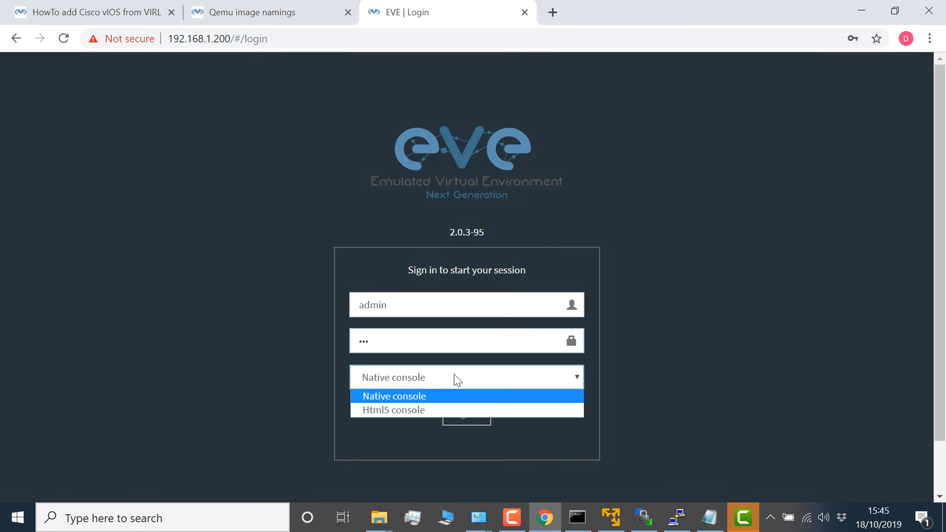
left_click(443, 410)
left_click(465, 418)
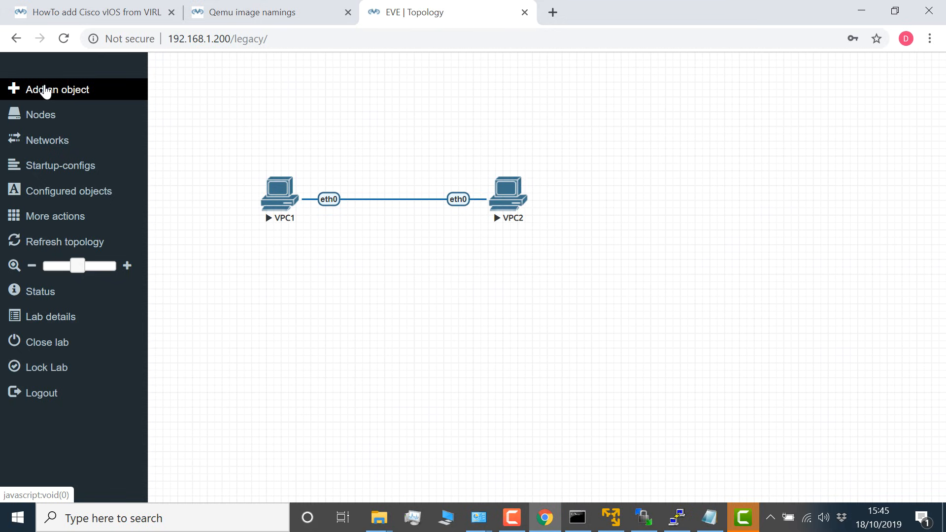
Step: Add two nodes to the lab topology from the Cisco vIOS template, using the vios-adventerprisek9-m image
left_click(46, 92)
left_click(50, 100)
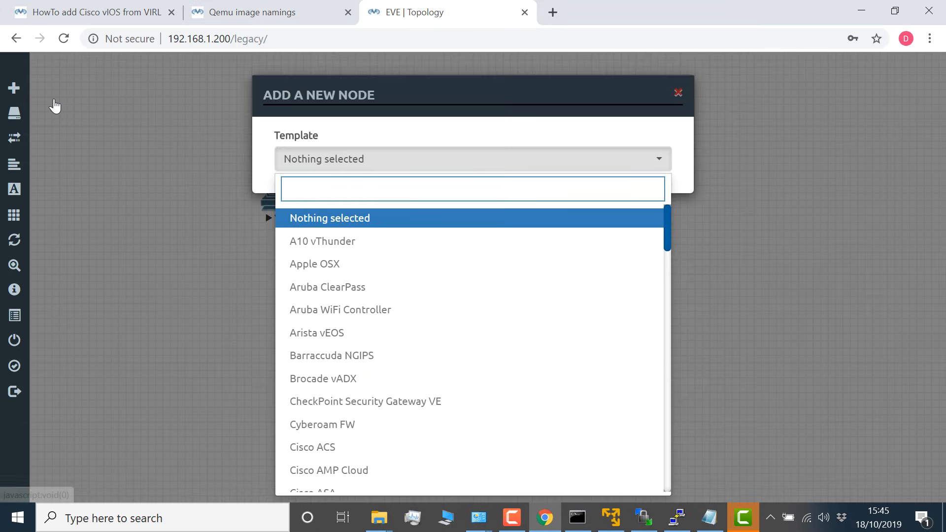
scroll(414, 295, "down", 8)
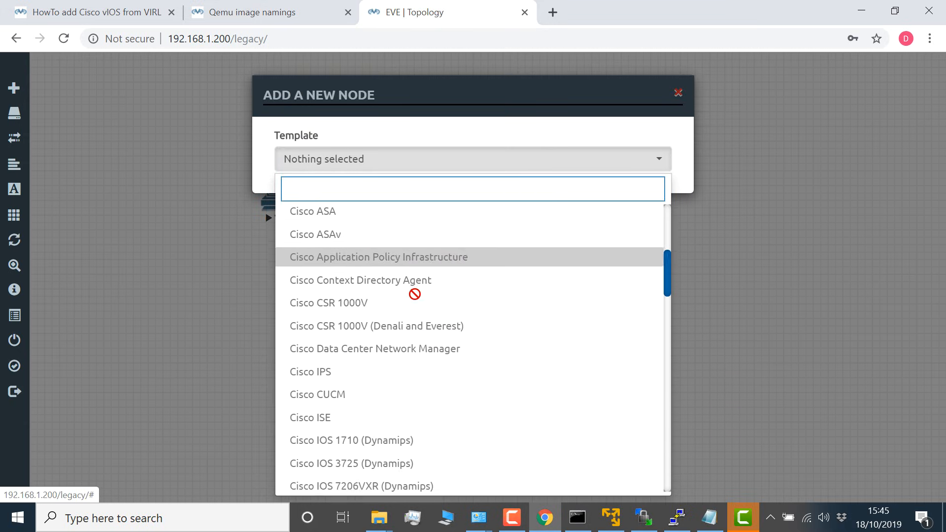
scroll(436, 305, "down", 3)
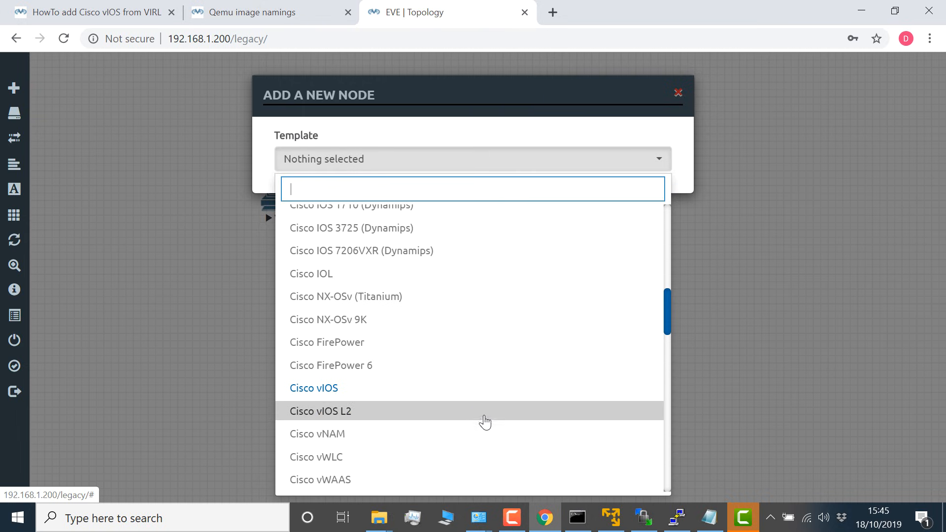
left_click(469, 388)
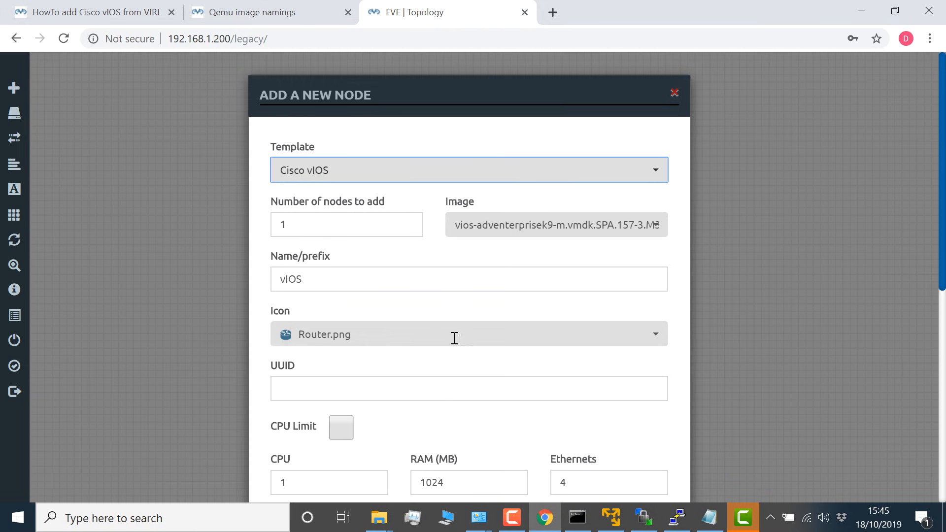
scroll(412, 214, "down", 3)
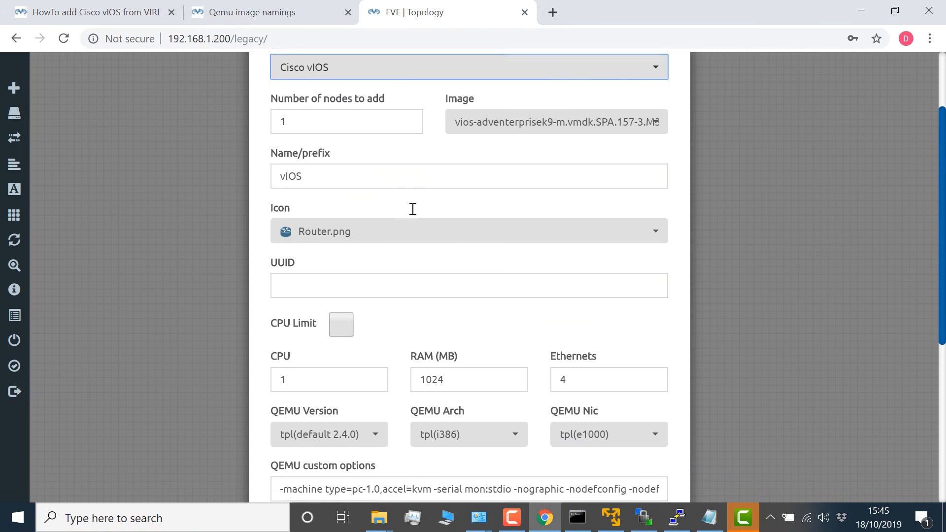
scroll(412, 207, "up", 2)
key("Tab")
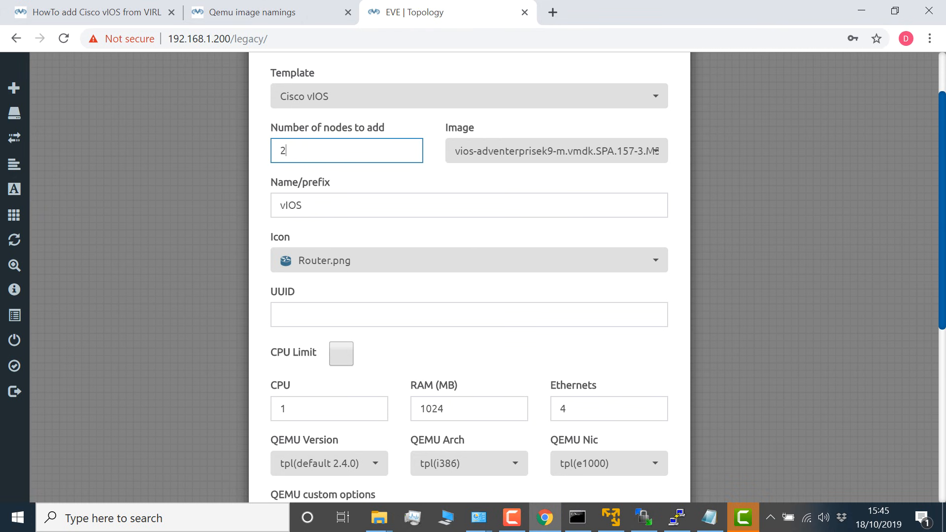
type("2")
scroll(402, 281, "down", 6)
left_click(396, 459)
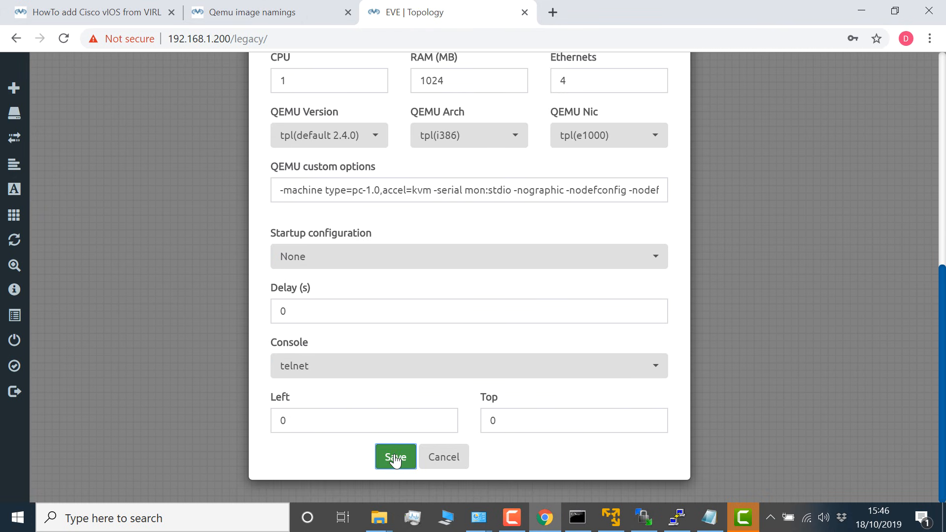
left_click(396, 458)
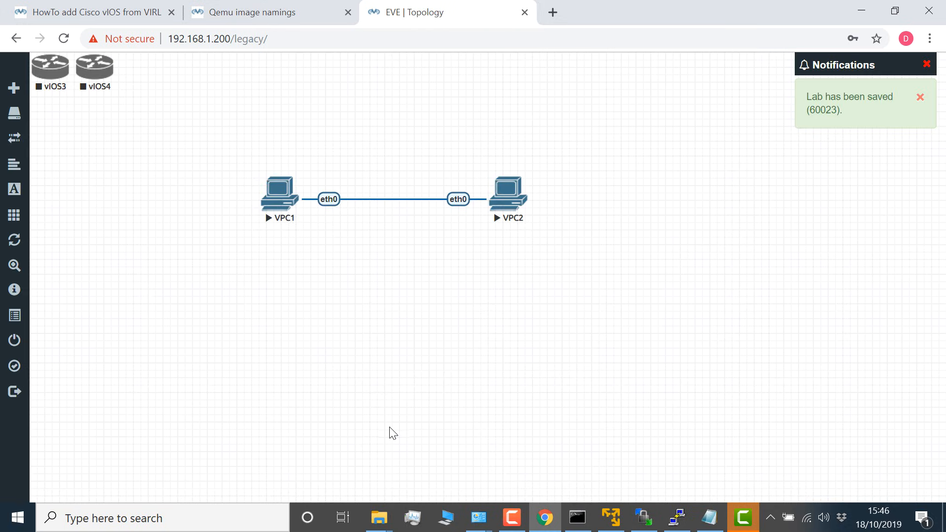
Step: Move the vIOS3 router below VPC1 and the vIOS4 router below and to the right of VPC2
left_click_drag(95, 67, 447, 120)
mouse_move(19, 91)
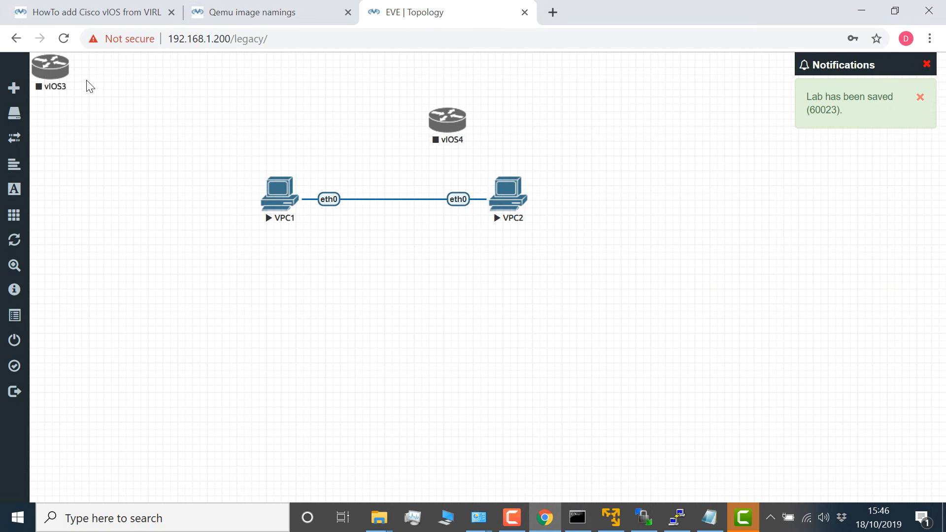
left_click_drag(61, 76, 294, 300)
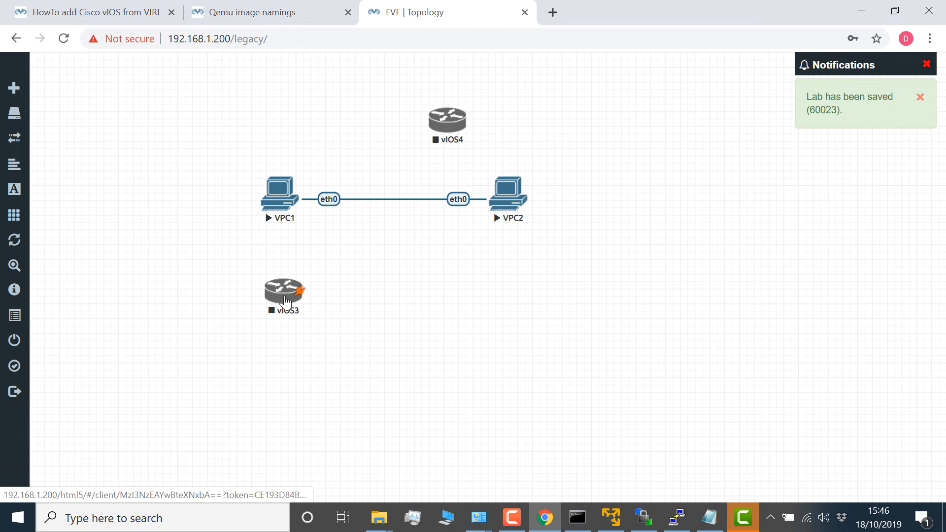
left_click_drag(446, 129, 577, 305)
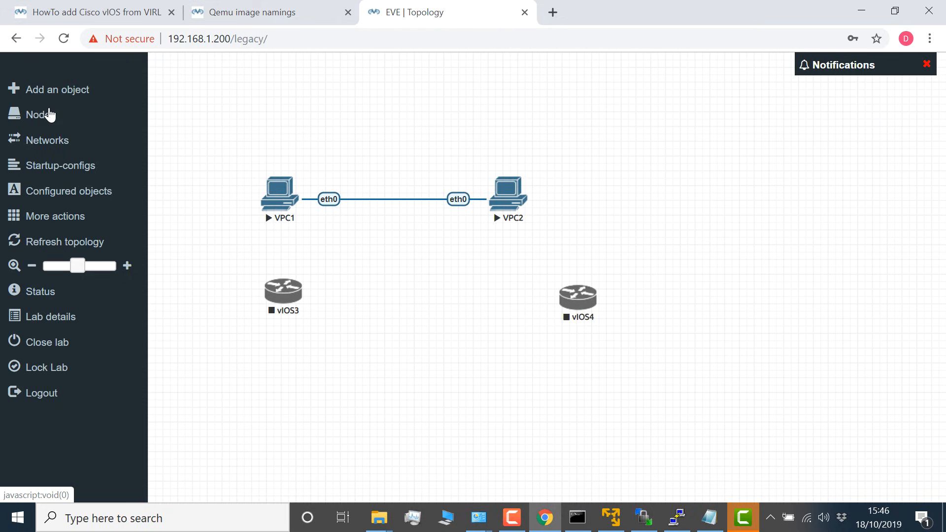
Step: Add one Switch node from the Cisco vIOS L2 template and place it between the vIOS3 and vIOS4 routers
left_click(45, 100)
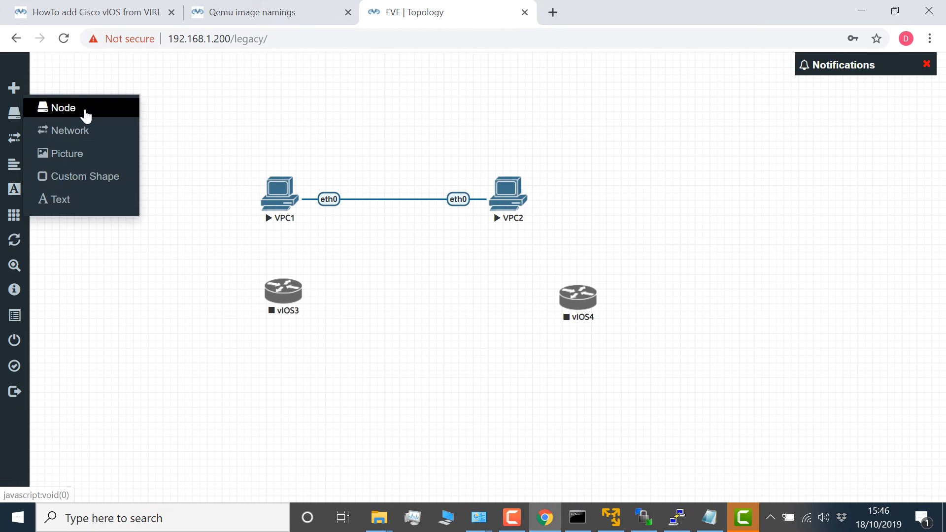
left_click(84, 116)
scroll(416, 302, "down", 12)
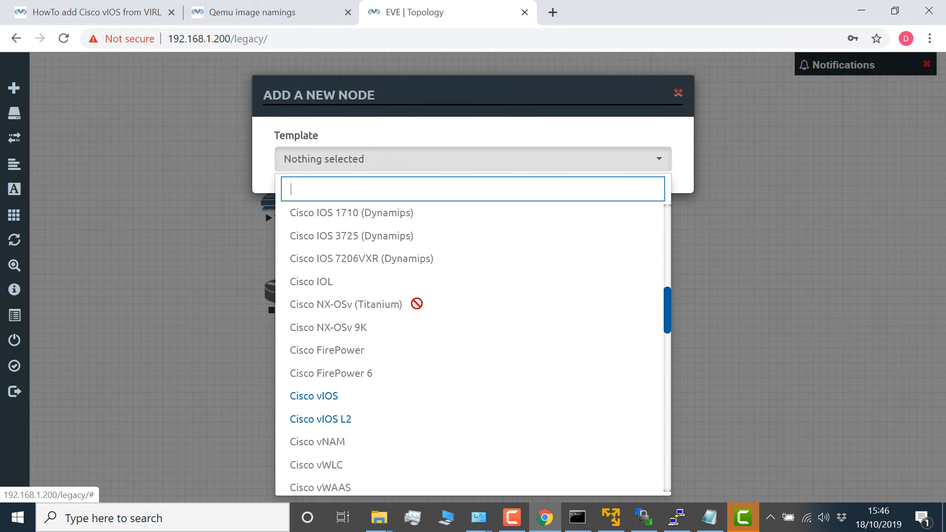
left_click(393, 338)
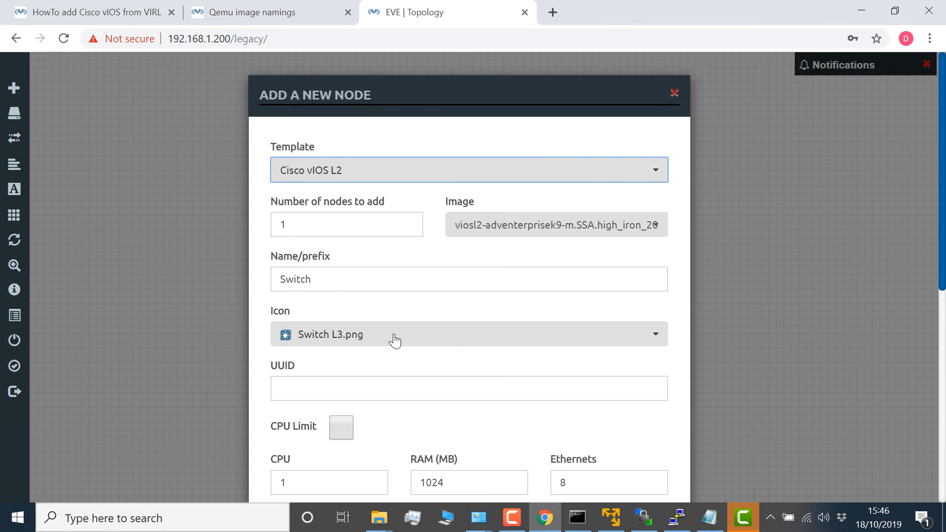
scroll(354, 218, "down", 8)
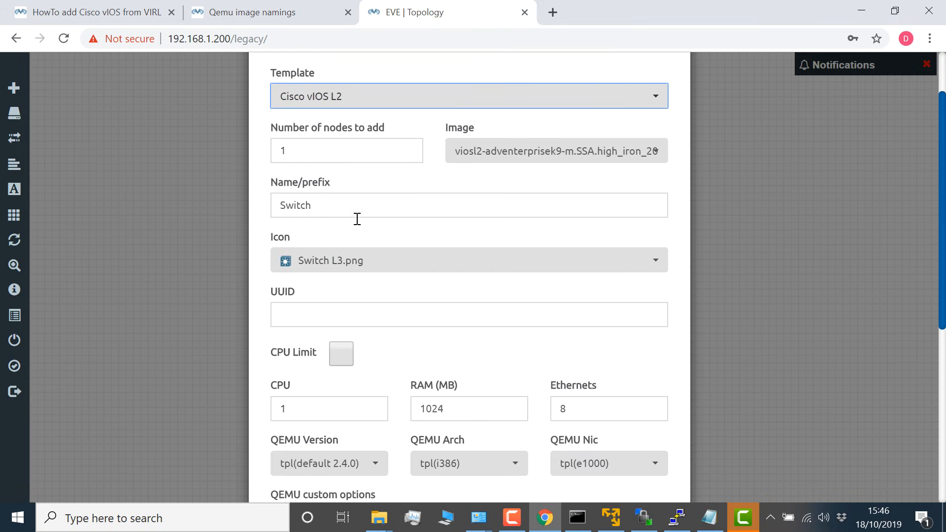
left_click(394, 458)
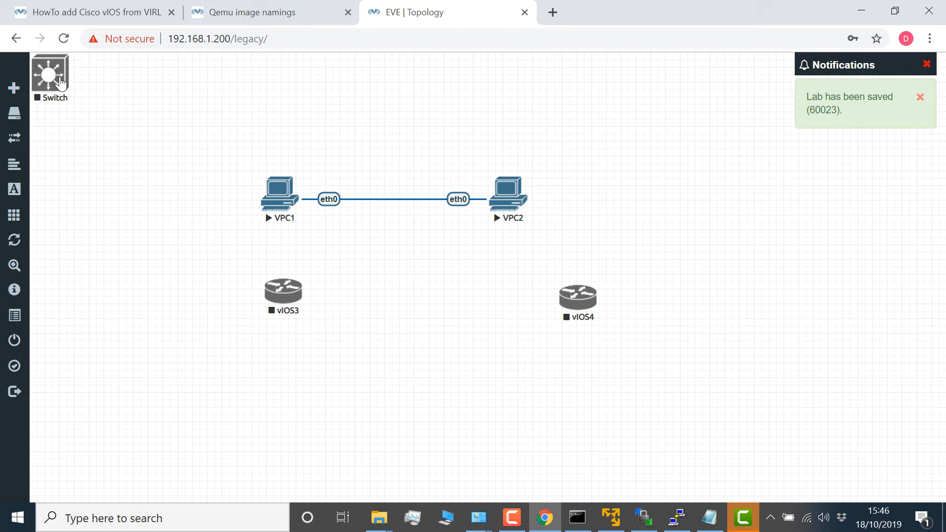
left_click_drag(60, 84, 440, 290)
Step: Connect interface Gi0/0 of the vIOS3 router to interface Gi0/1 of the Switch node
left_click_drag(302, 292, 425, 280)
left_click(475, 231)
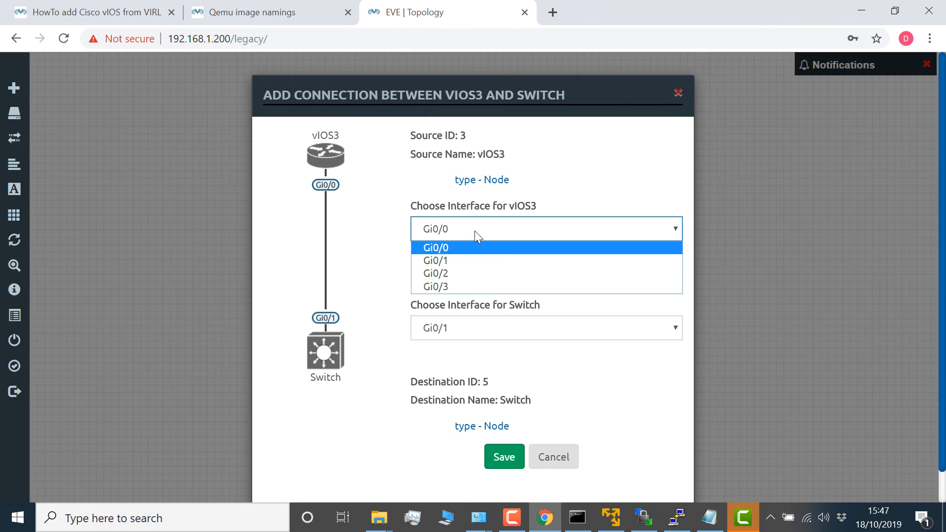
left_click(466, 245)
left_click(469, 328)
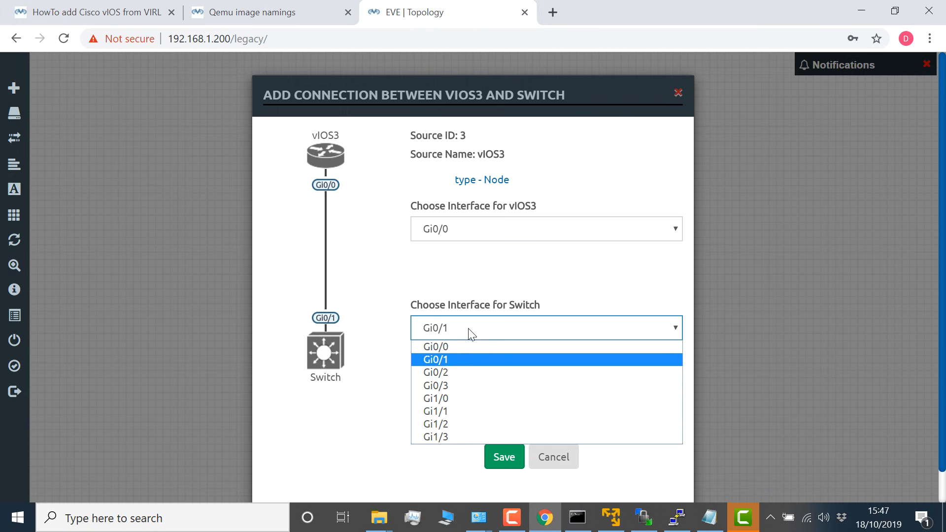
left_click(476, 356)
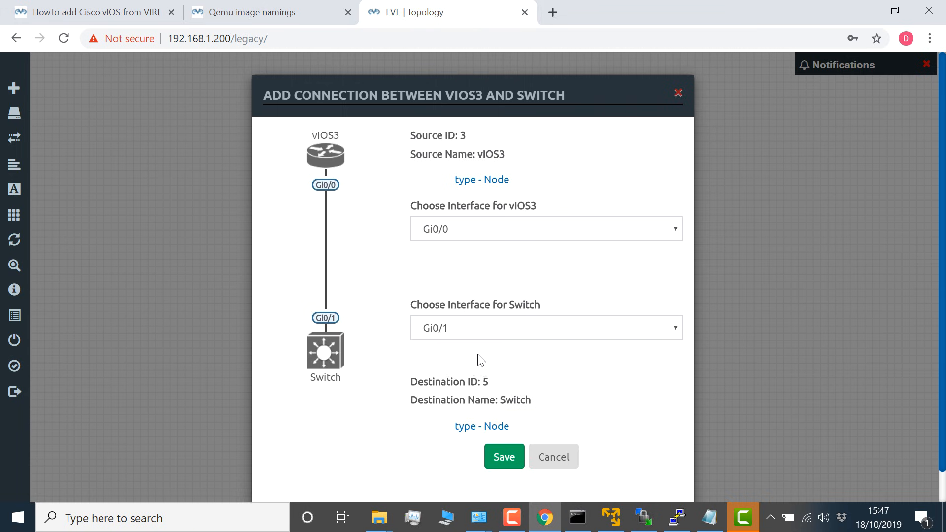
left_click(507, 458)
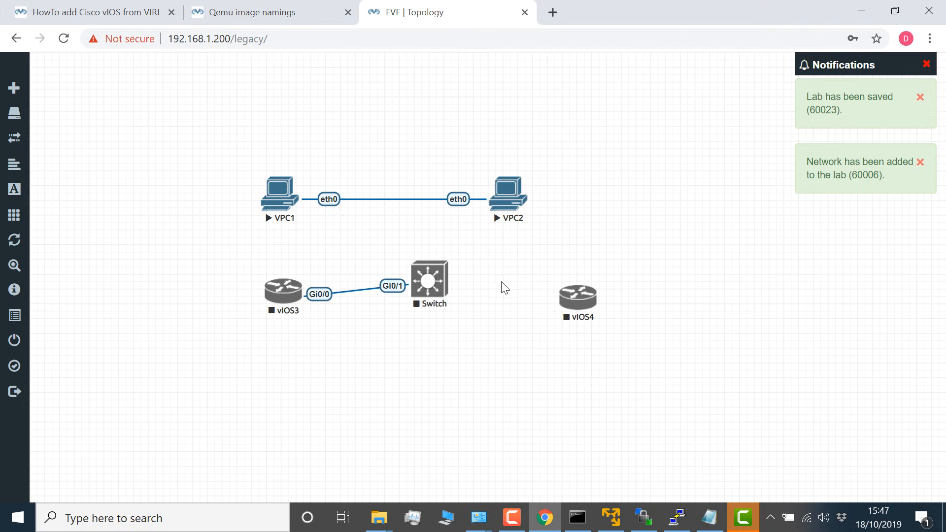
Step: Connect interface Gi0/2 of the Switch node to interface Gi0/0 of the vIOS4 router
left_click_drag(458, 276, 577, 298)
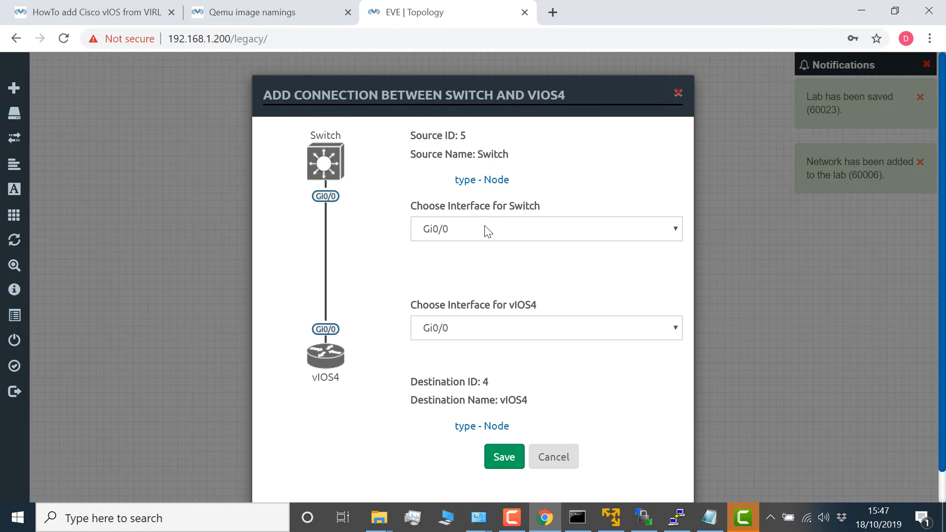
left_click(488, 231)
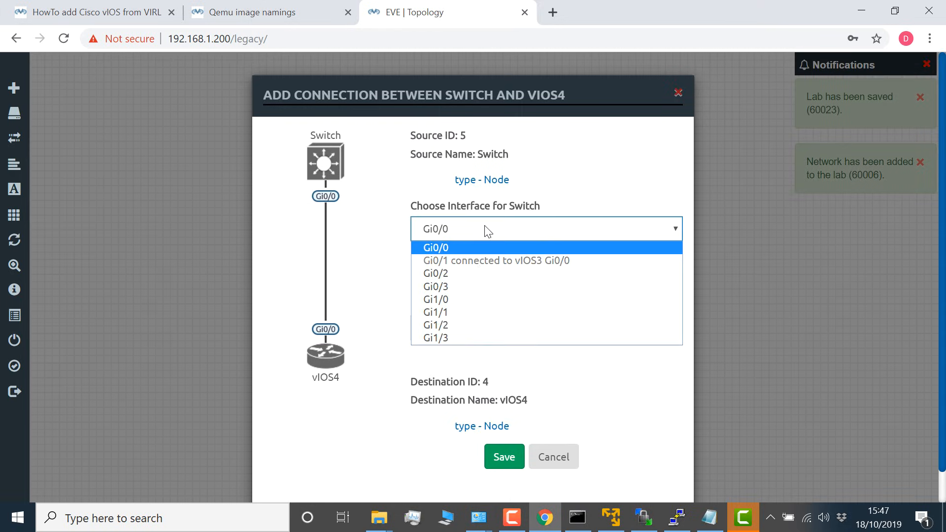
left_click(477, 269)
left_click(475, 328)
left_click(481, 347)
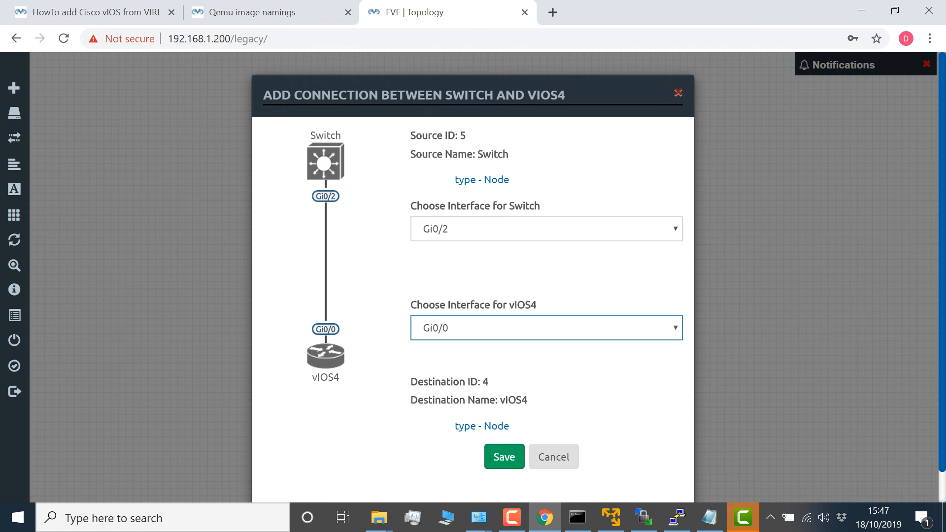
left_click(504, 459)
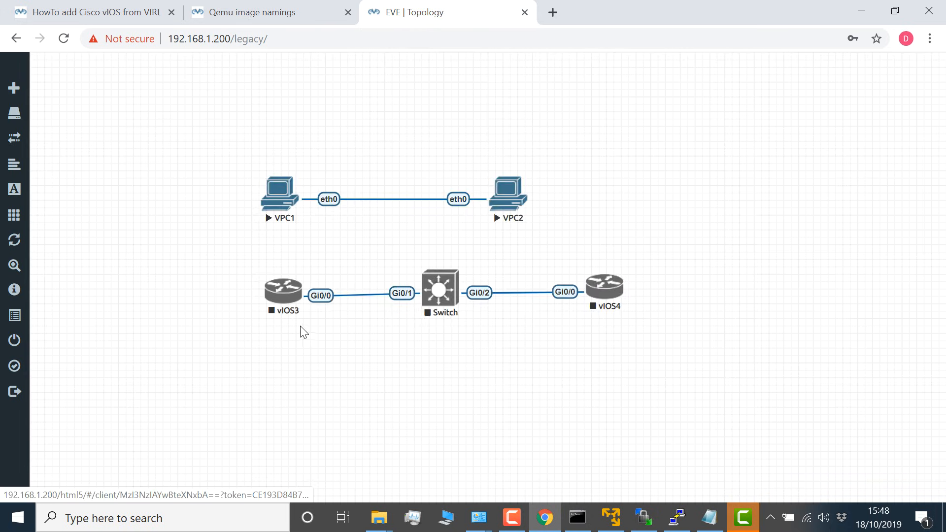
Step: Start the vIOS3 router and open its console
right_click(289, 294)
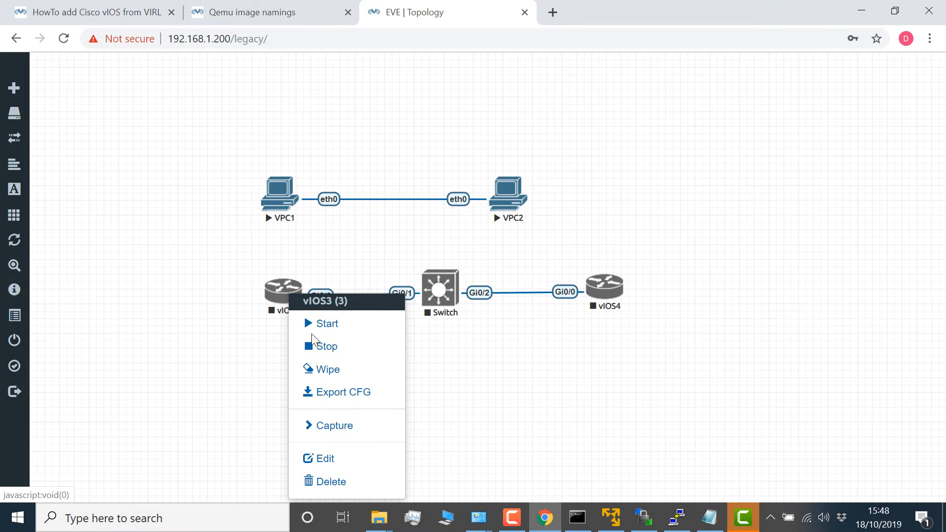
left_click(315, 334)
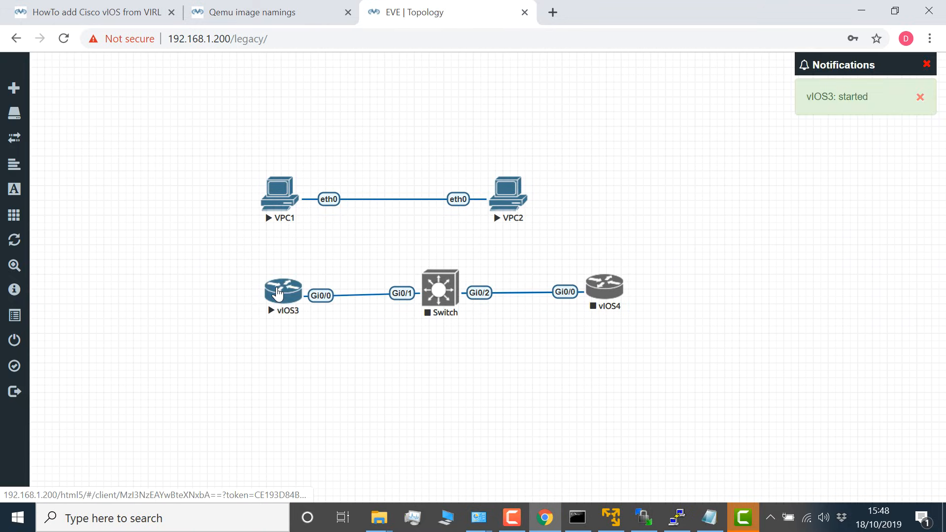
left_click(279, 295)
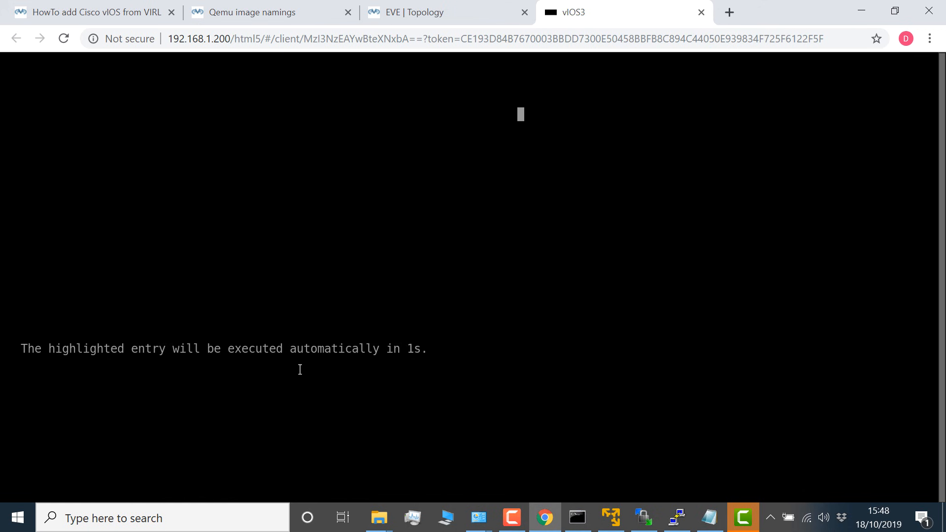
Step: Start the Switch node, open its console and place that browser tab after the vIOS3 console
left_click(429, 12)
right_click(447, 295)
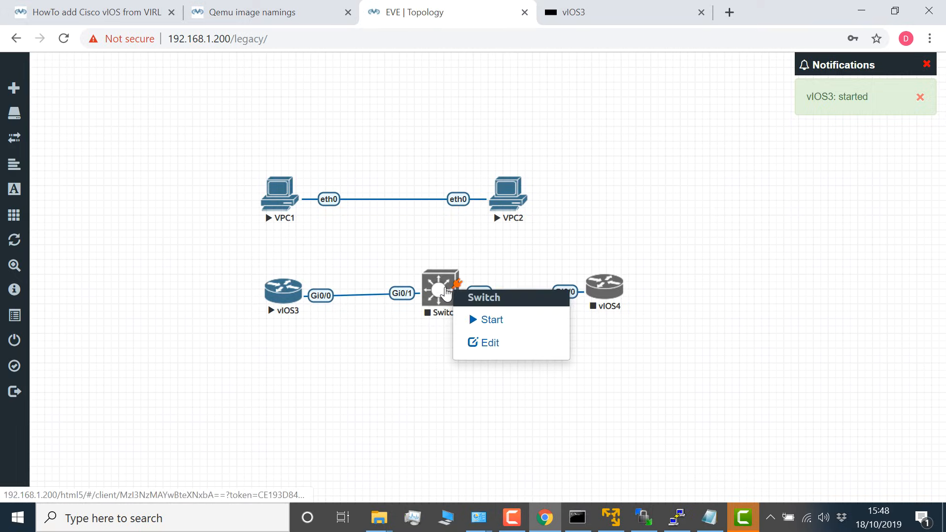
left_click(482, 322)
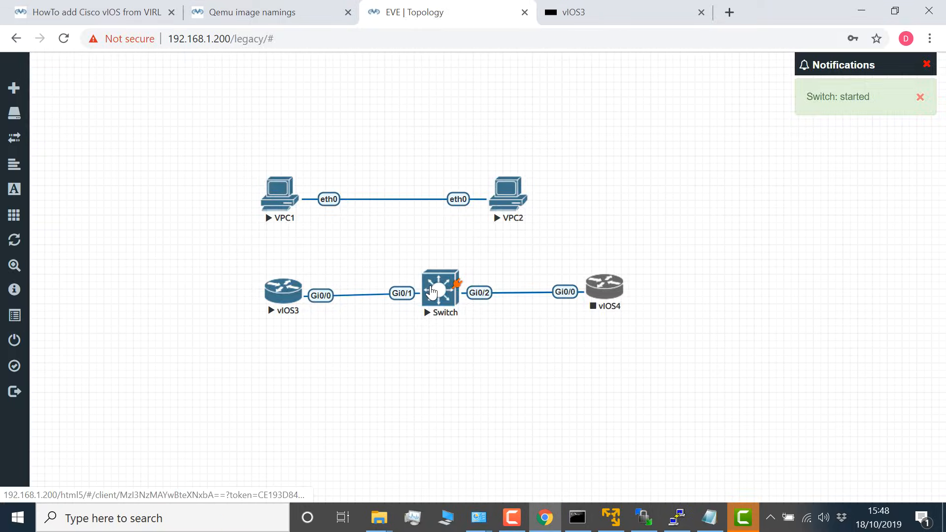
left_click(432, 292)
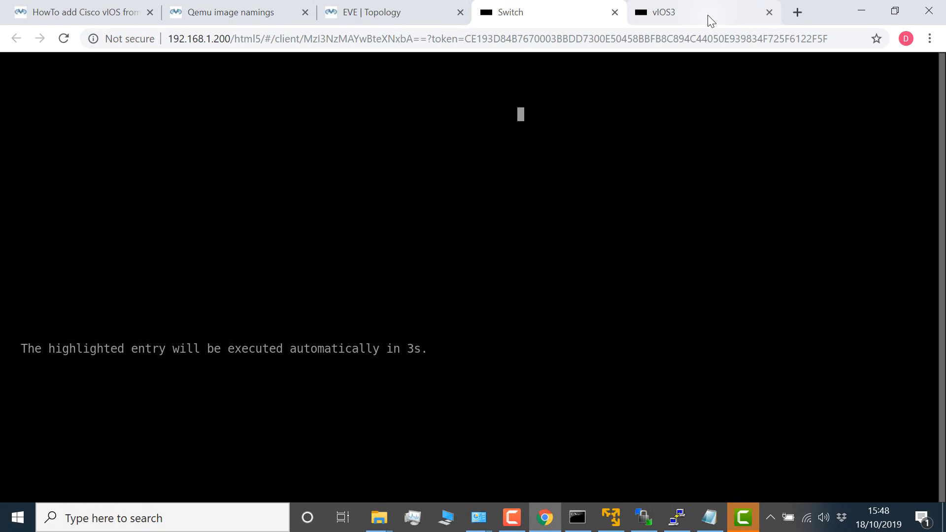
left_click_drag(708, 15, 552, 19)
left_click(658, 17)
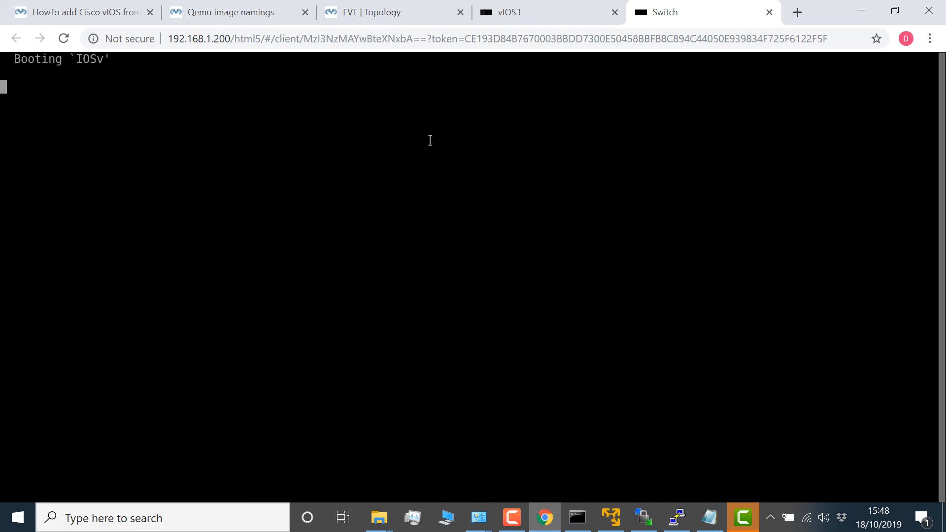
left_click(533, 17)
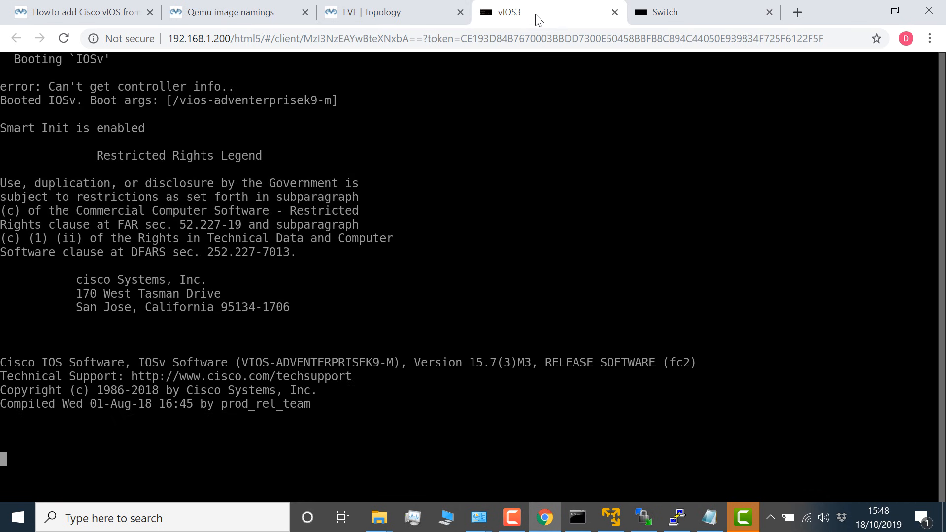
left_click(695, 19)
Step: Start the vIOS4 router from the topology, open its console and place that browser tab after the Switch console
left_click(407, 13)
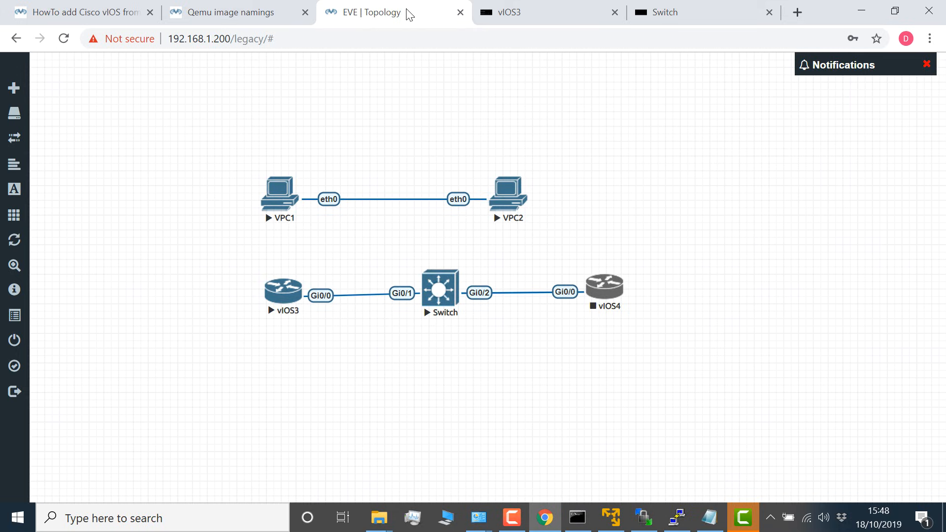
left_click(615, 287)
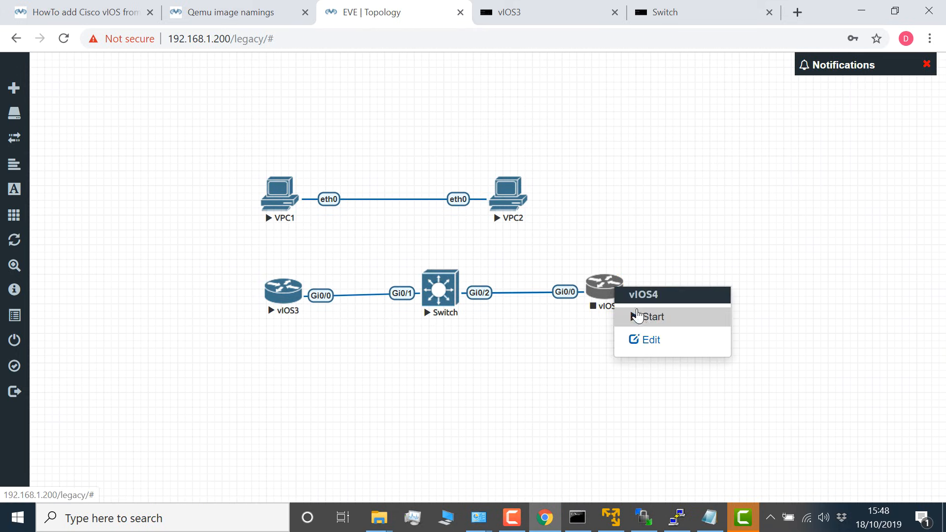
left_click(640, 317)
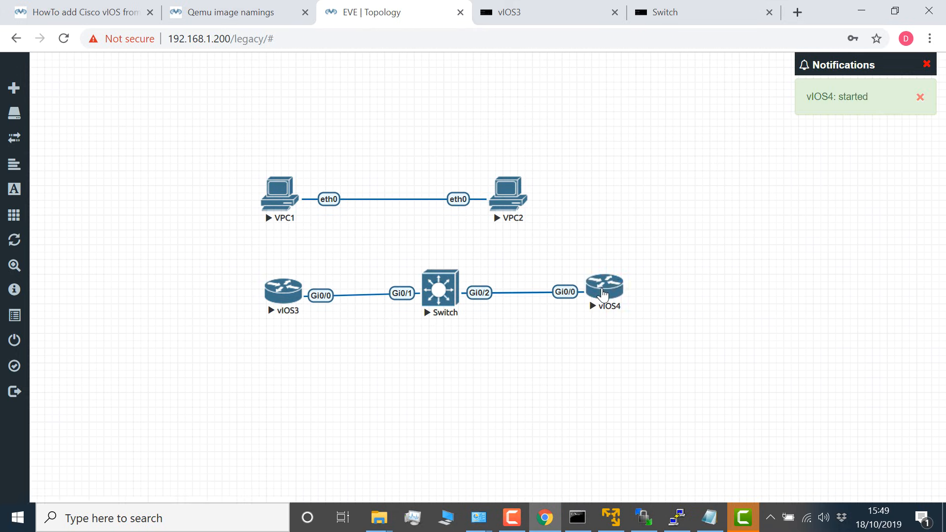
left_click(604, 292)
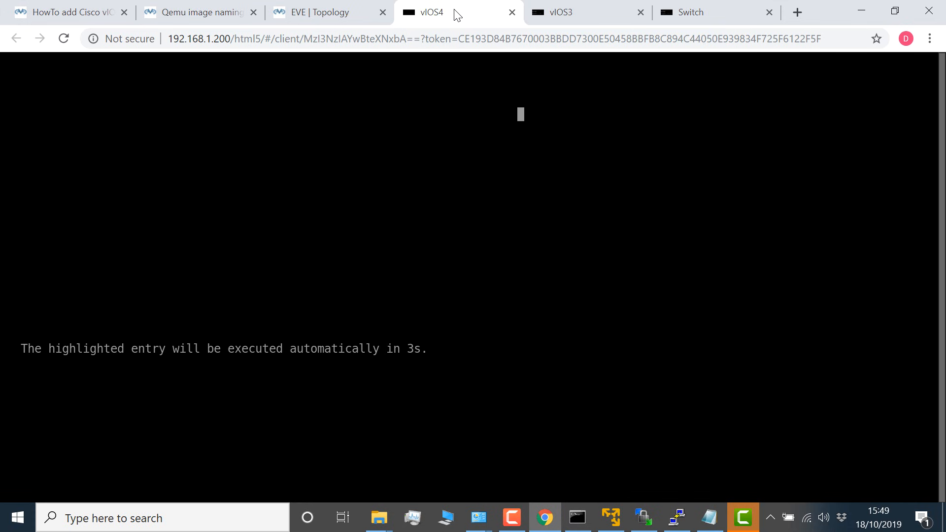
left_click_drag(460, 13, 739, 21)
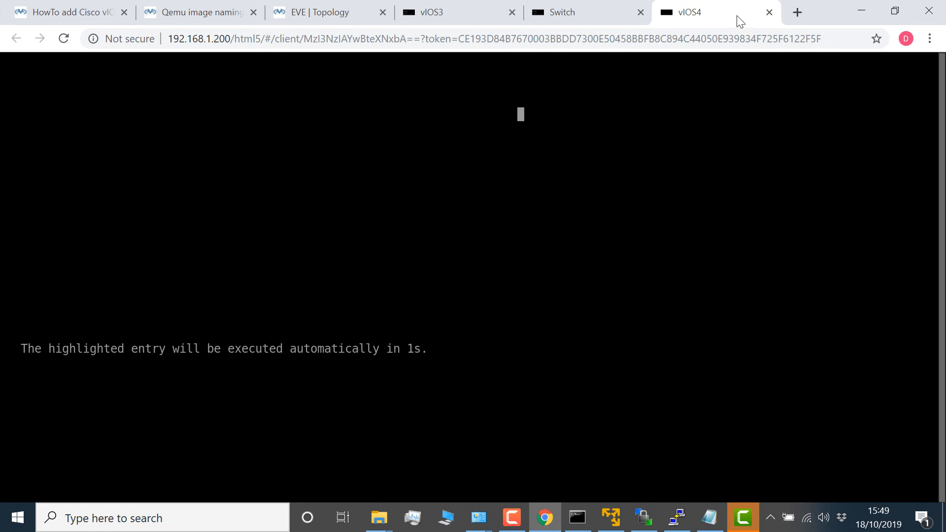
Step: Check the boot progress in the vIOS3, Switch and vIOS4 consoles
left_click(468, 9)
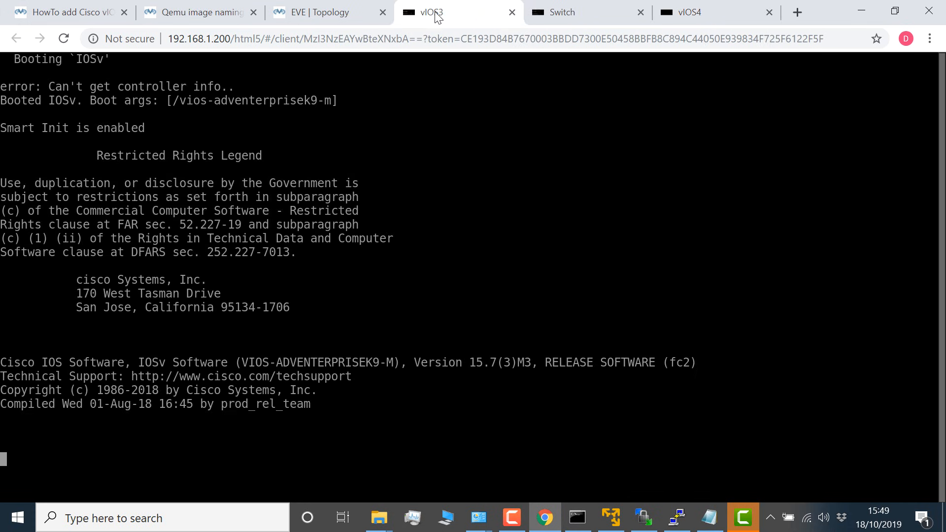
left_click(561, 5)
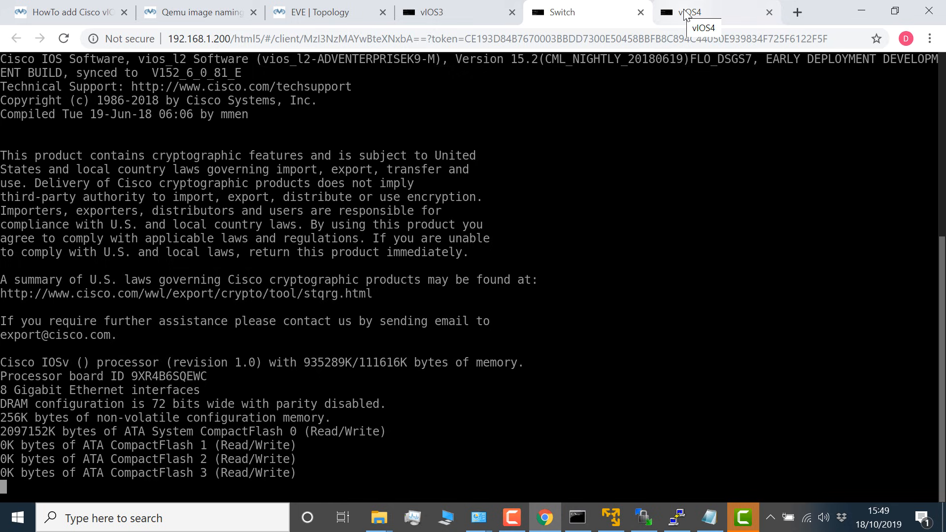
left_click(481, 12)
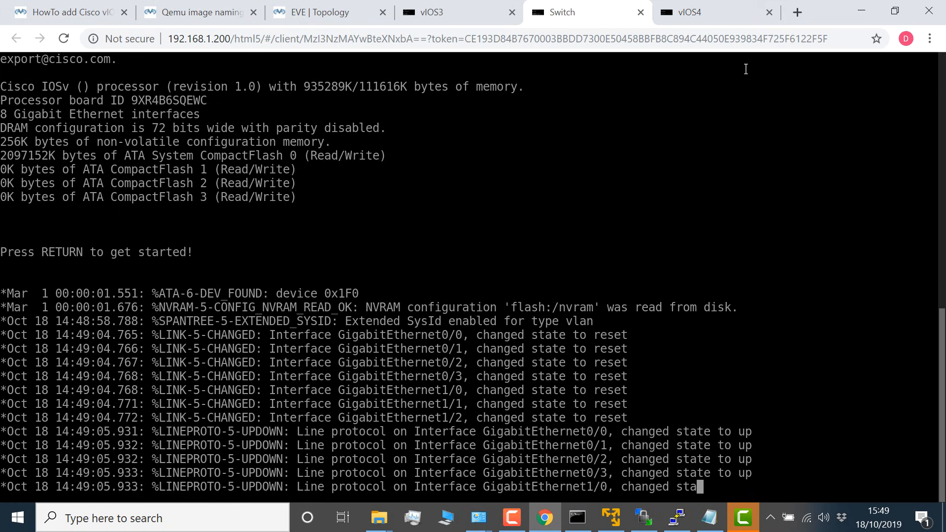
left_click(711, 19)
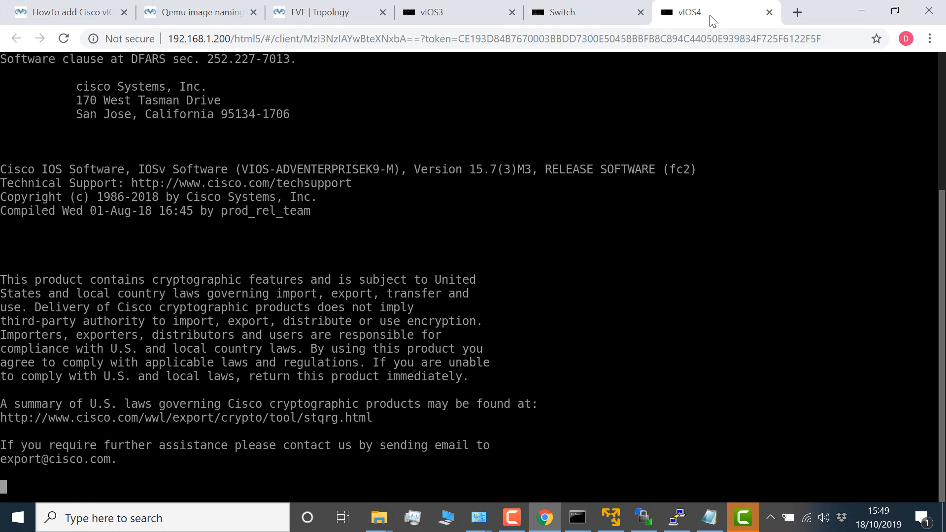
Step: Answer no to the initial configuration dialog on vIOS3 and bring up the command prompt in the Switch console
left_click(482, 15)
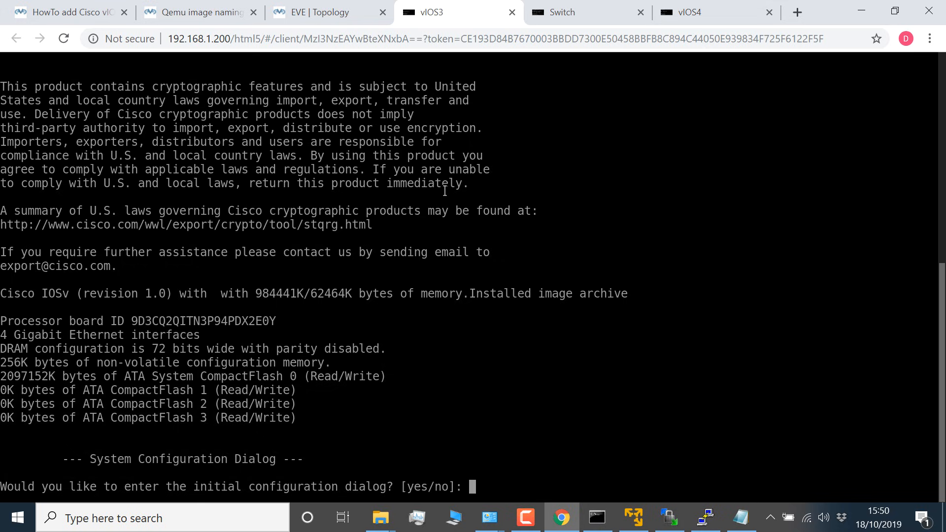
type("no")
key("ctrl+Tab")
key("Return")
key("Return")
key("Return")
key("Return")
key("Return")
key("Return")
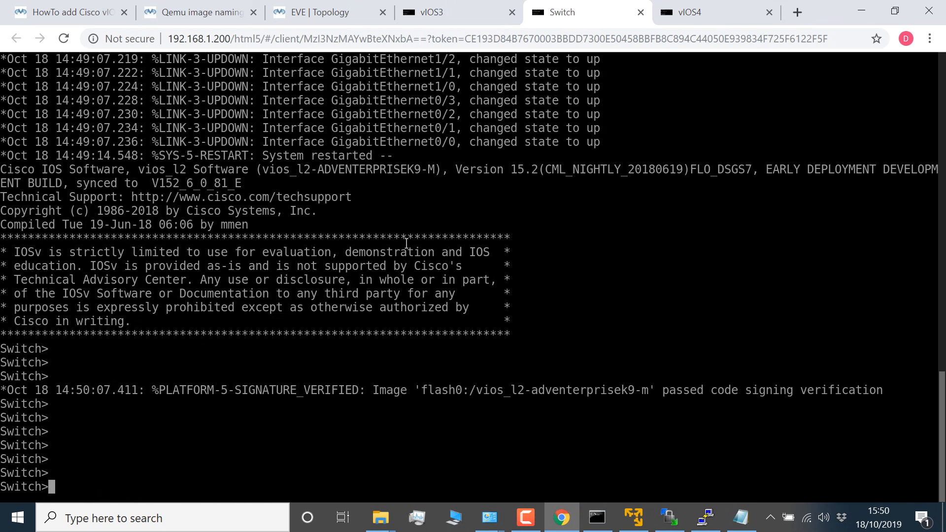
key("Return")
Step: Review the startup output in the vIOS4 console and return to the vIOS3 console
left_click(677, 17)
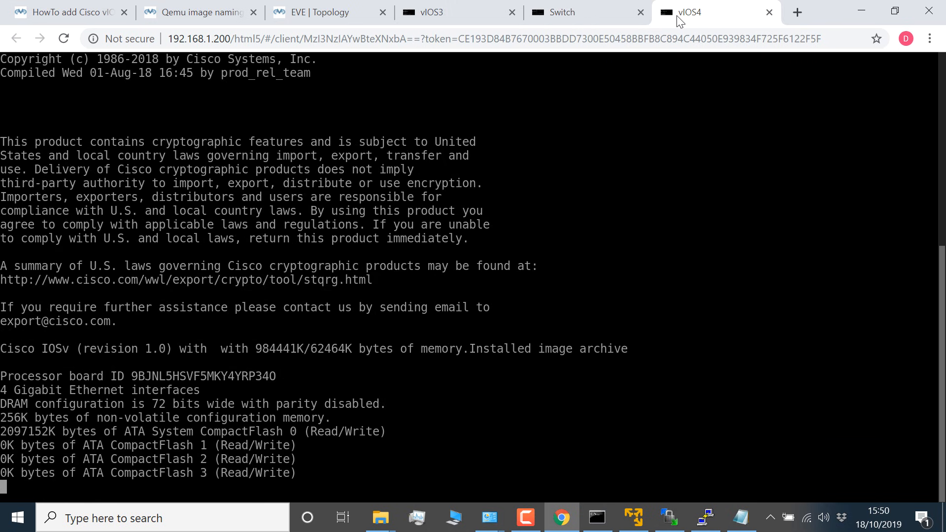
left_click(485, 15)
left_click_drag(198, 239, 5, 238)
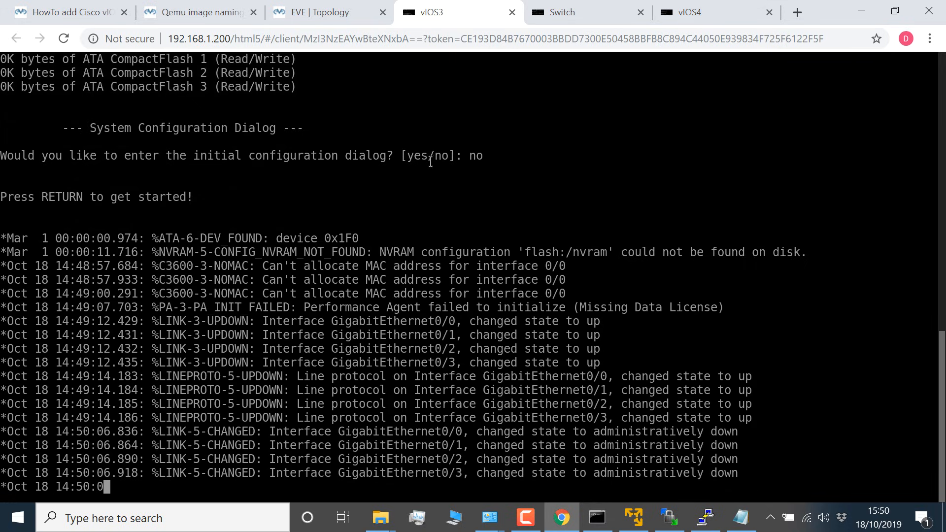
Step: In the Switch console, enter privileged mode with en and global configuration mode with conf t
left_click(574, 19)
key("Return")
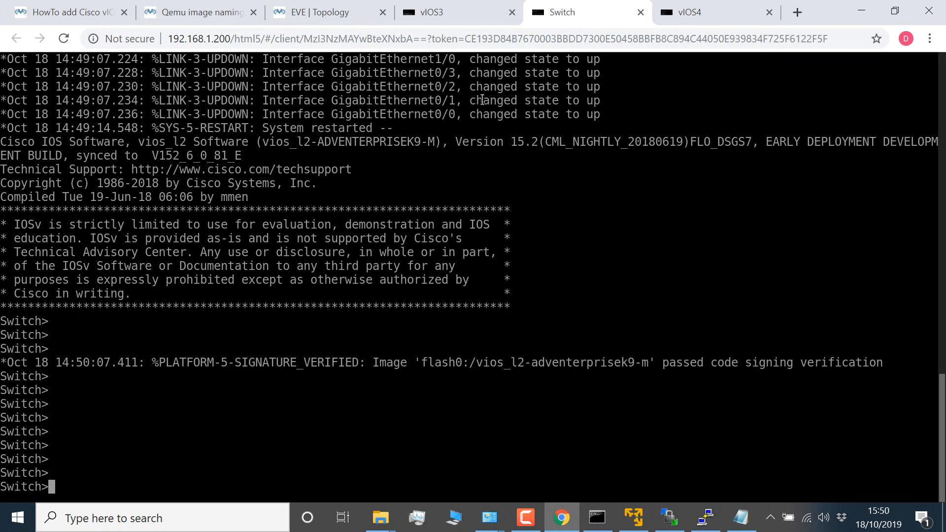
type("en")
key("Return")
type("conf t")
key("Return")
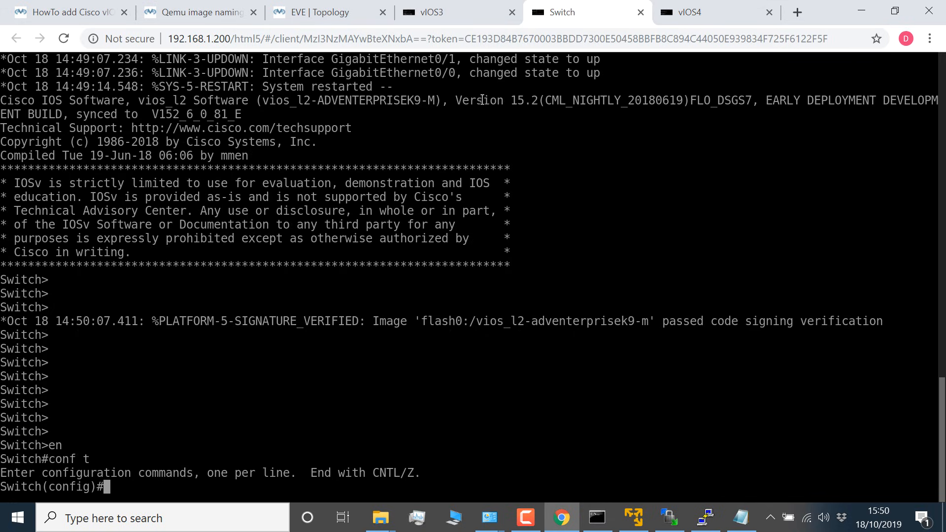
Step: Select interface VLAN 1 on the Switch with int vlan 1 and enable it with no shut
type("int vlan 1")
key("Return")
type("no ahut")
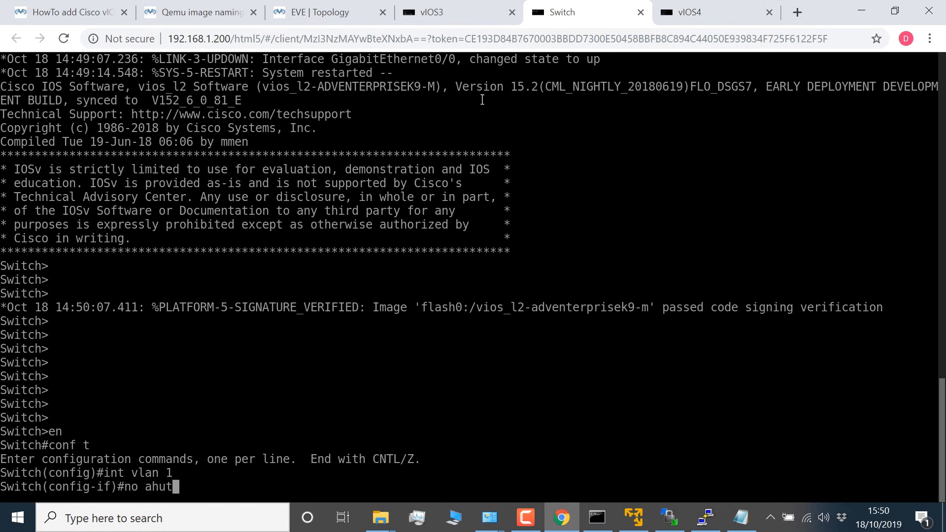
key("Return")
type("no shut")
key("Return")
Step: Assign IP address 10.1.1.252 with mask 255.255.255.0 to the Switch's VLAN 1 interface
type("ip")
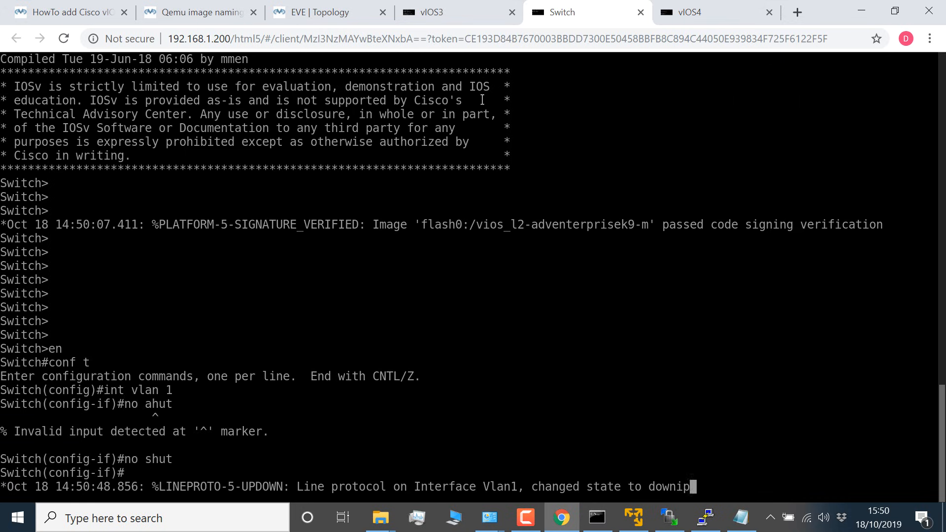
type(" add")
key("Tab")
type("10.")
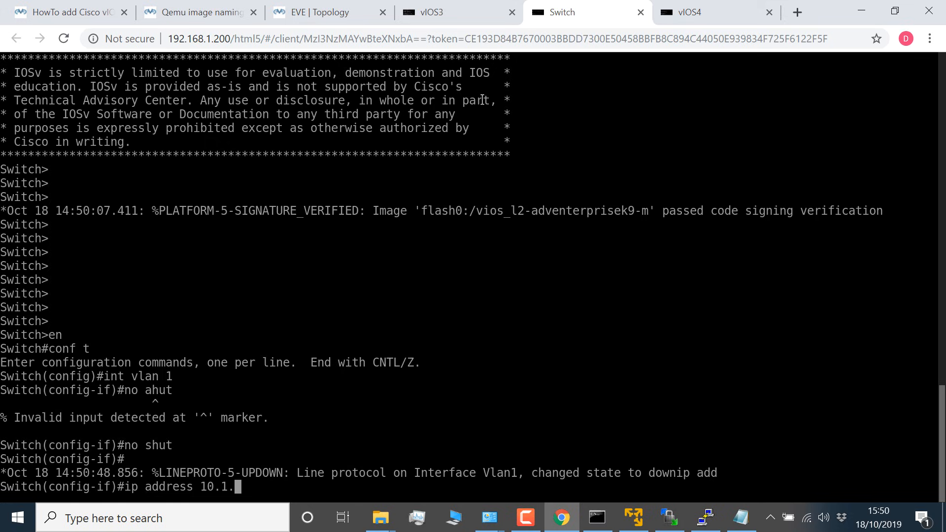
type("1.1.")
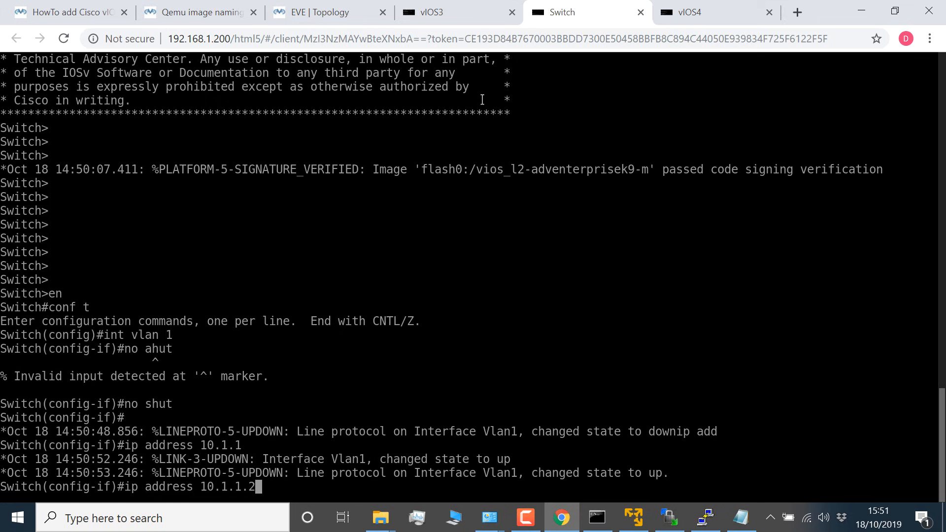
type("252 255.255.255.0")
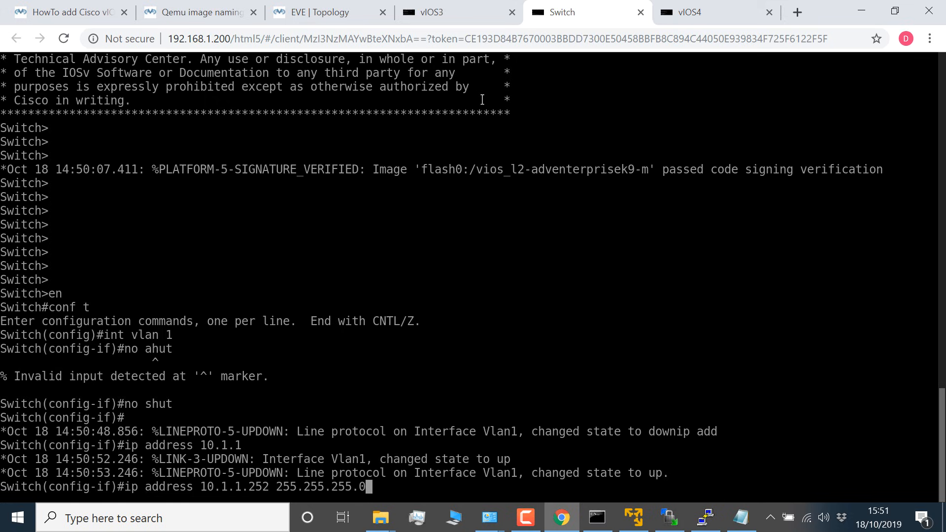
key("Return")
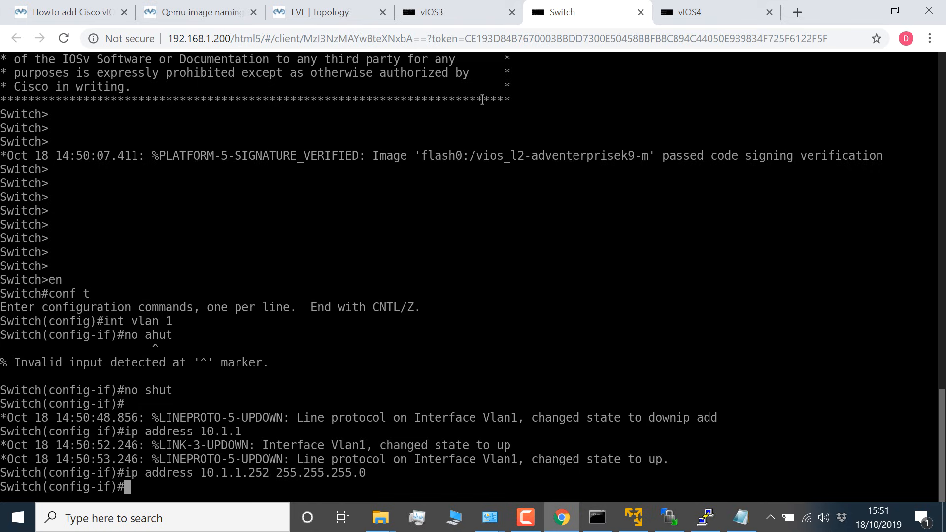
Step: Enable the Switch's VLAN 1 interface with no shut and exit to global configuration mode
type("m")
key("BackSpace")
type("no shut")
key("Return")
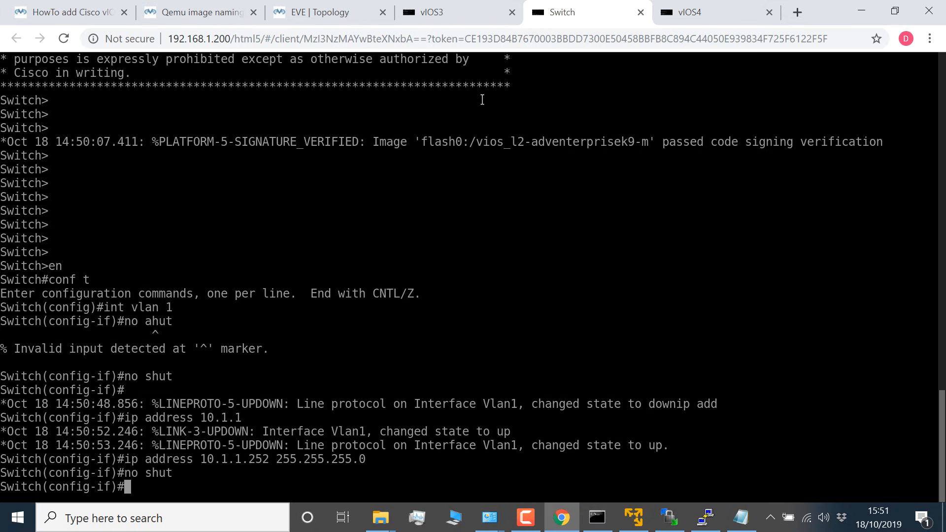
type("exit")
key("Return")
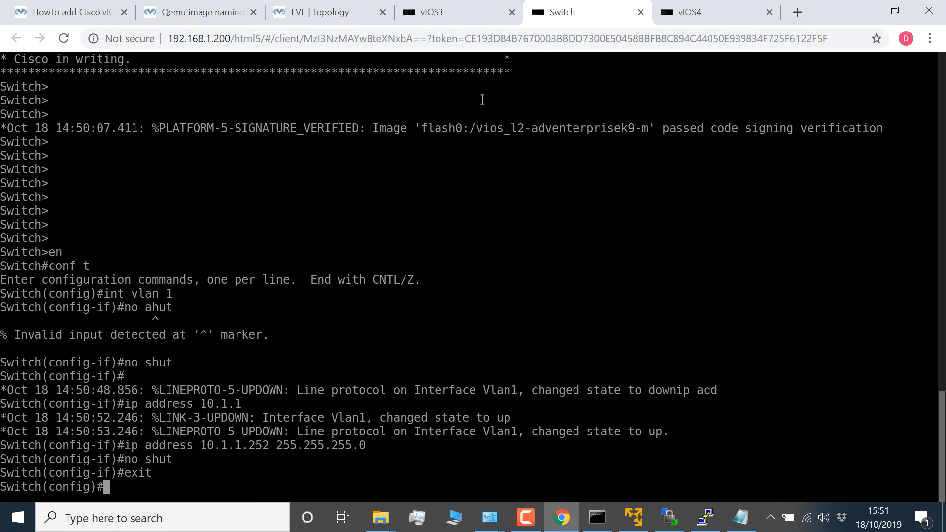
Step: Set the Switch's hostname to S1 with the host command and return to privileged mode with end
type("host S1")
key("Return")
type("end")
key("Return")
key("Return")
key("Return")
key("Return")
key("Return")
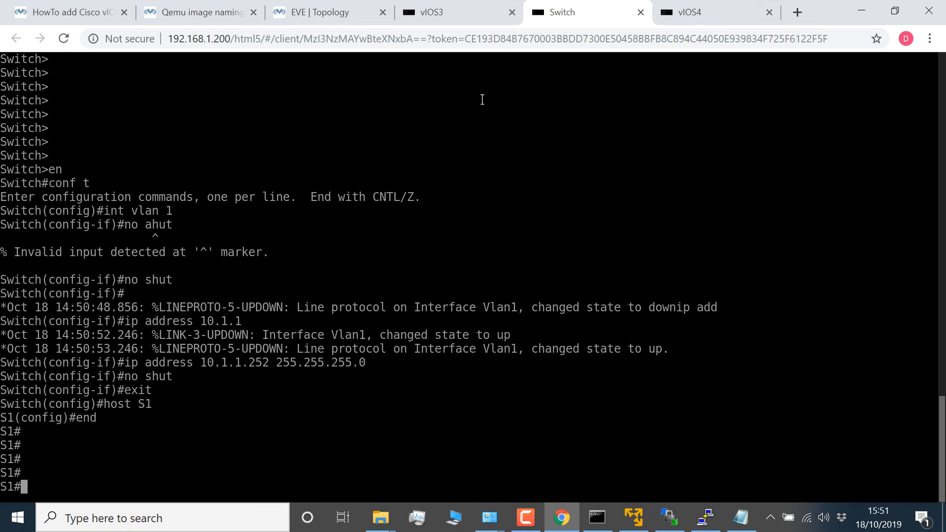
Step: Detach the Switch console into its own browser window and get out of the ping dialog without a target
type("ping")
left_click_drag(563, 12, 258, 31)
key("Return")
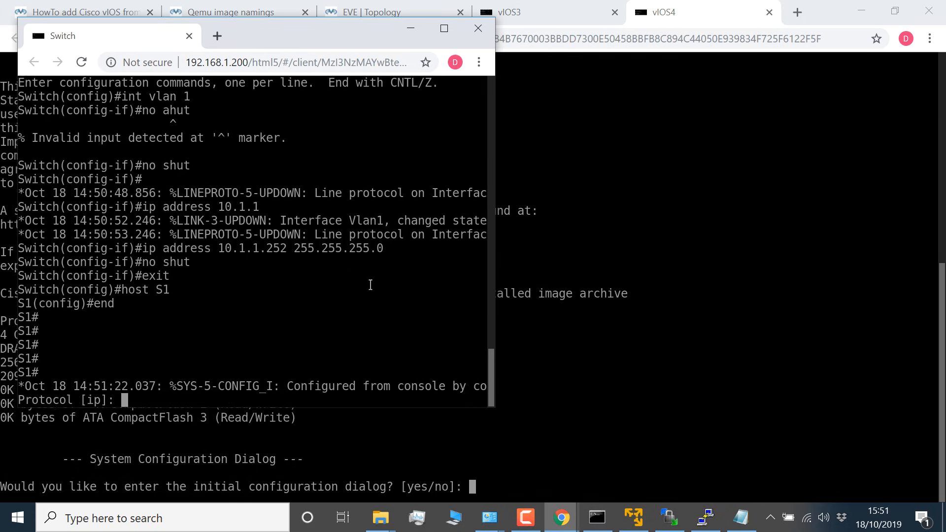
key("Return")
key("Return")
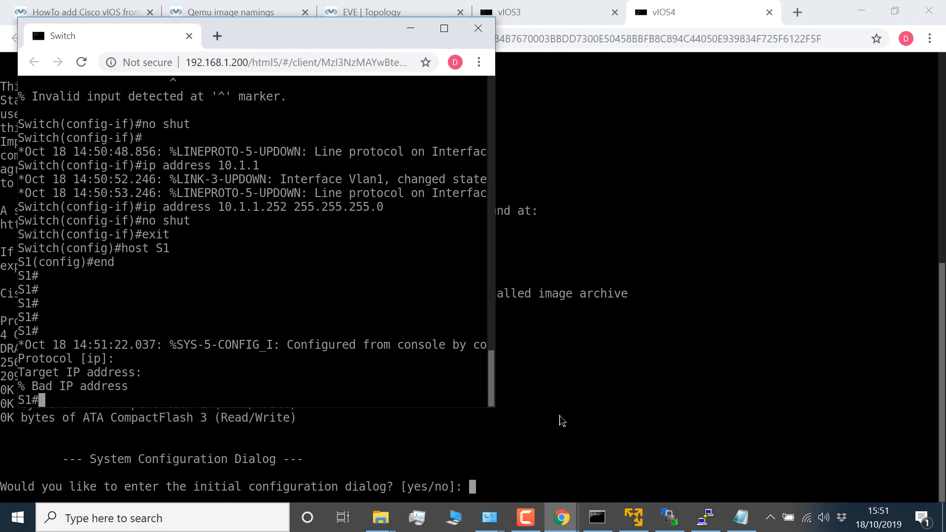
Step: Detach the vIOS4 and vIOS3 consoles into separate browser windows and bring up the vIOS3 command prompt
left_click_drag(650, 17, 663, 72)
double_click(541, 16)
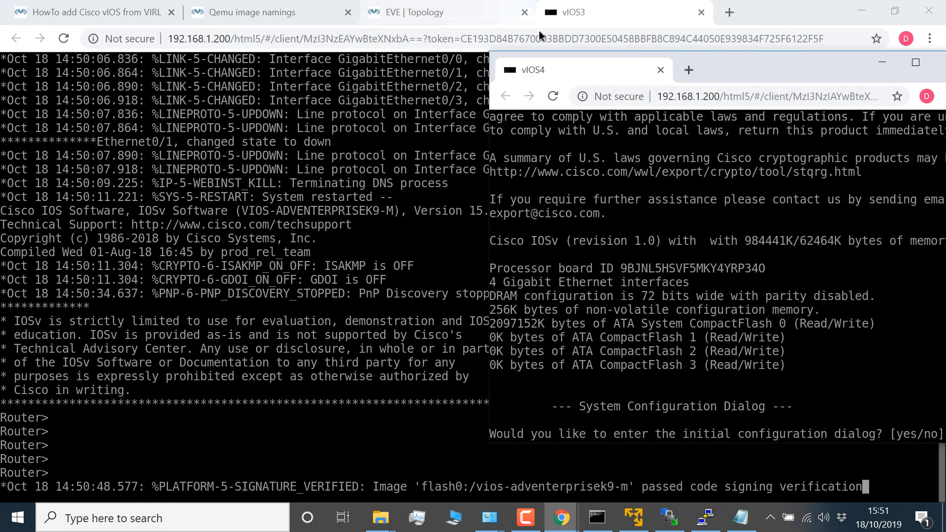
left_click_drag(579, 17, 455, 74)
double_click(469, 20)
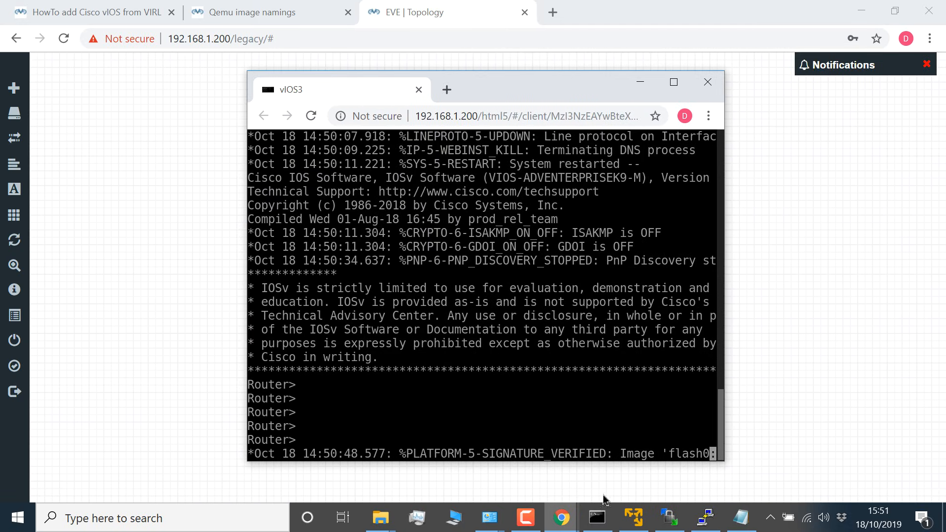
key("Return")
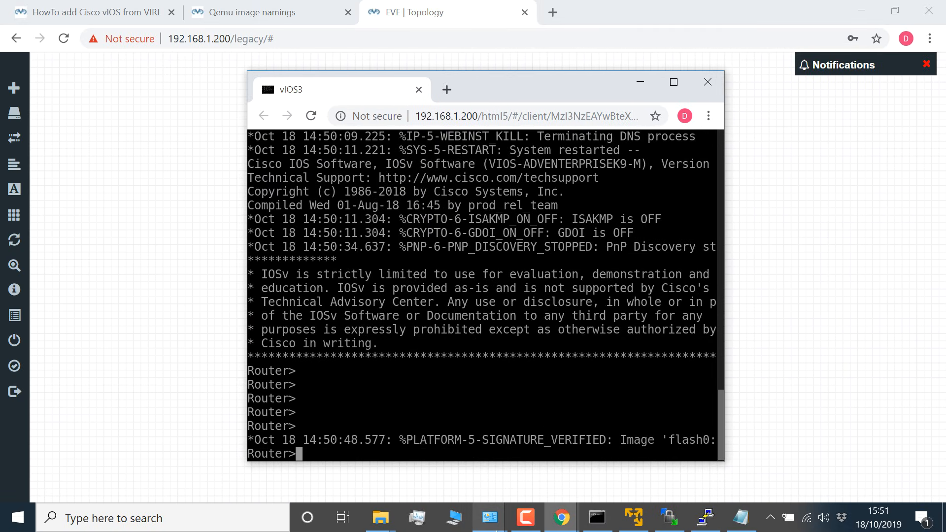
Step: Arrange the console windows over the topology page with Switch between vIOS3 and vIOS4
left_click(561, 518)
left_click(627, 442)
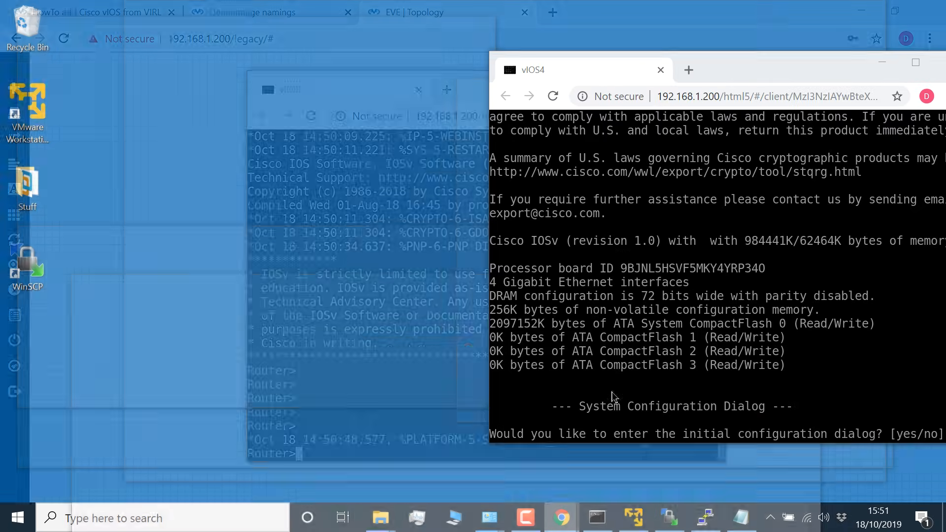
left_click_drag(715, 73, 693, 117)
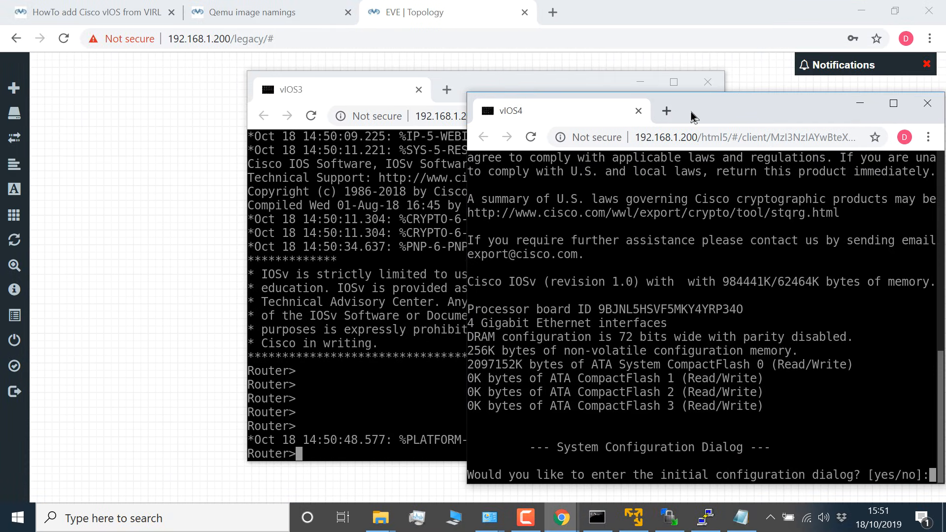
left_click_drag(557, 86, 327, 104)
mouse_move(562, 518)
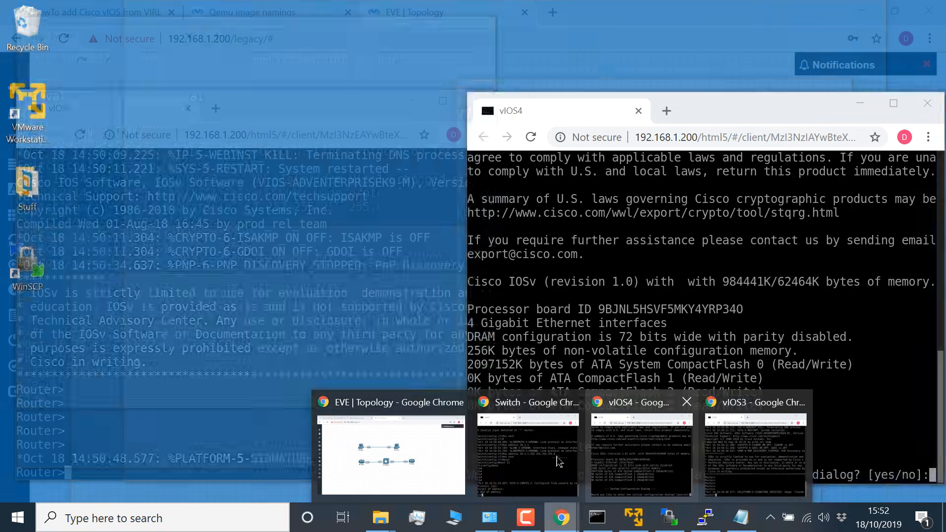
left_click(558, 460)
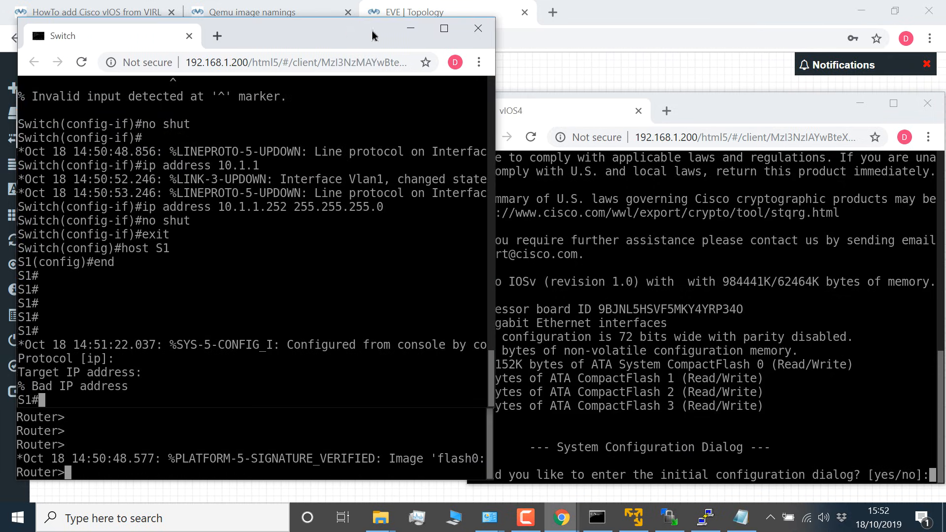
left_click_drag(372, 36, 614, 103)
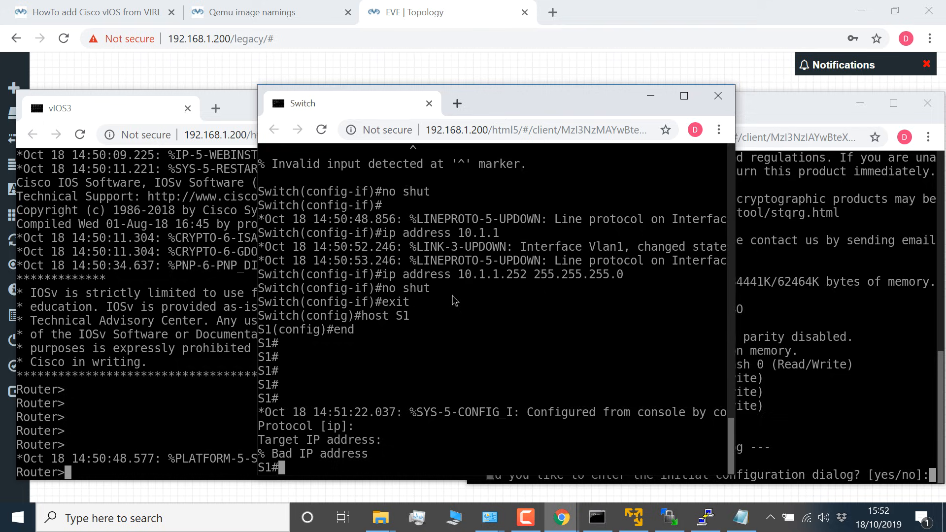
Step: Ping the switch's own address 10.1.1.252 from the S1 console
key("Return")
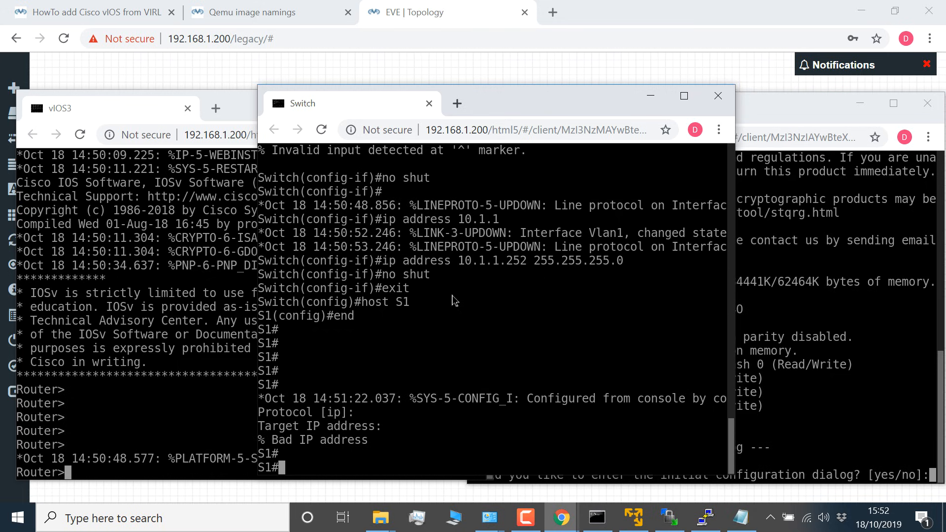
type("ping 10.1.1.25")
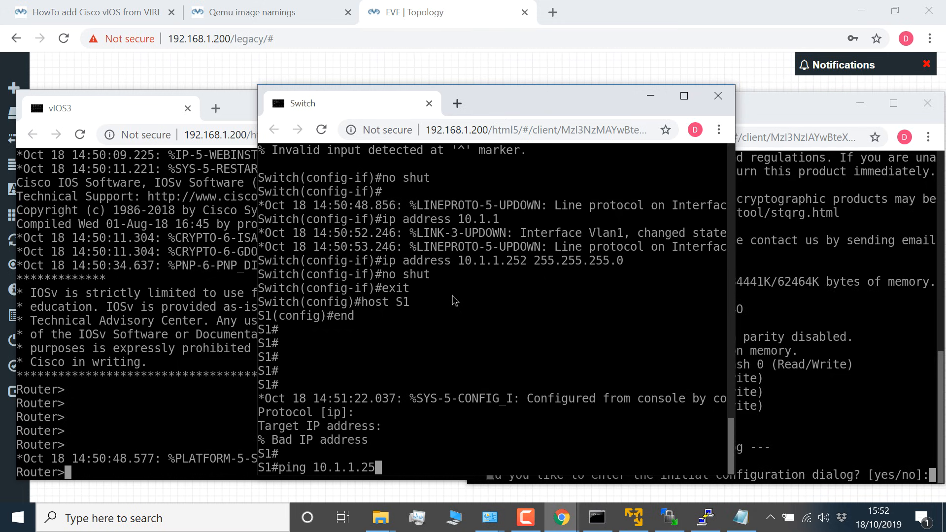
type("2")
key("Return")
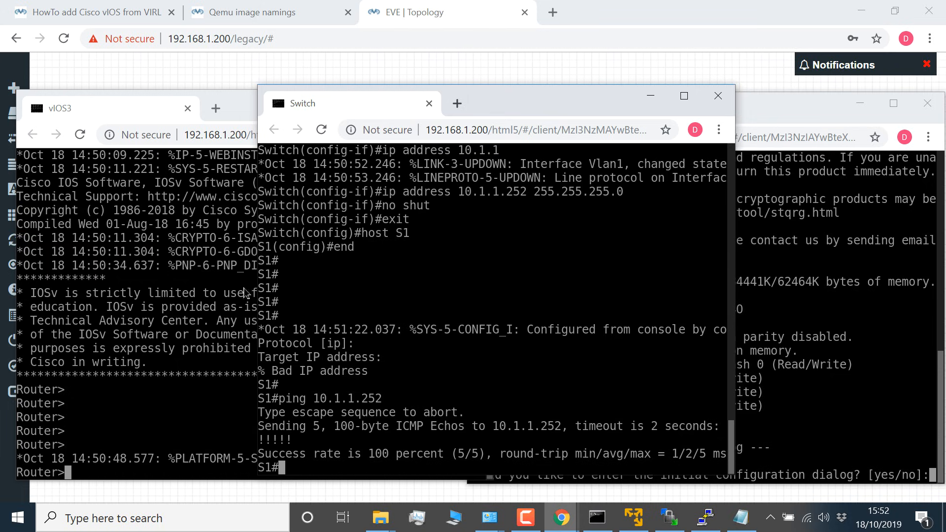
Step: In the vIOS3 console, enter privileged and global configuration mode and set the router's hostname to R1
left_click(212, 296)
key("Return")
key("Return")
type("en")
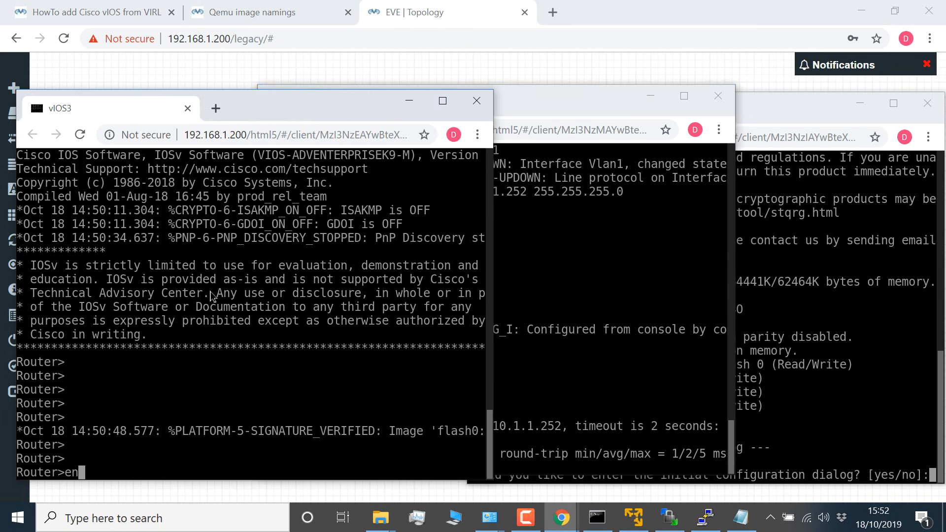
key("Return")
type("conf t")
key("Return")
type("host")
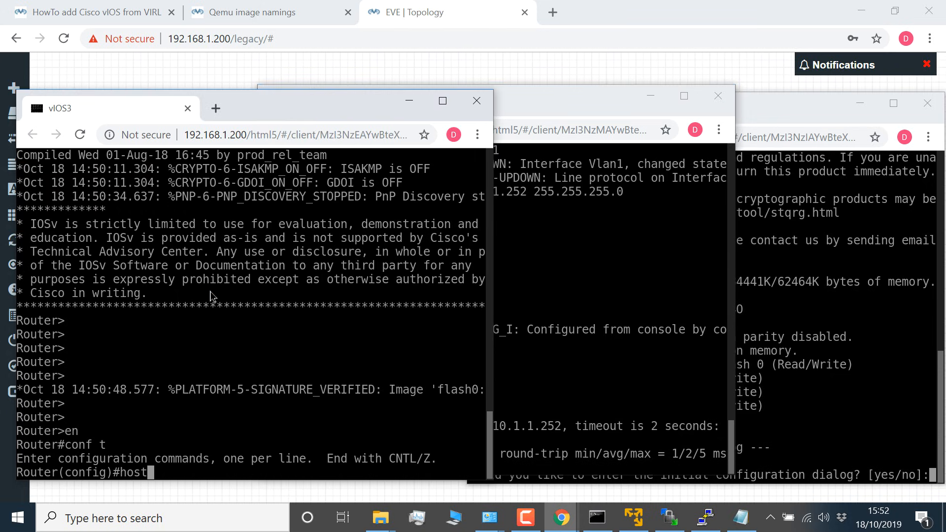
type(" R1")
key("Return")
type("ig)#")
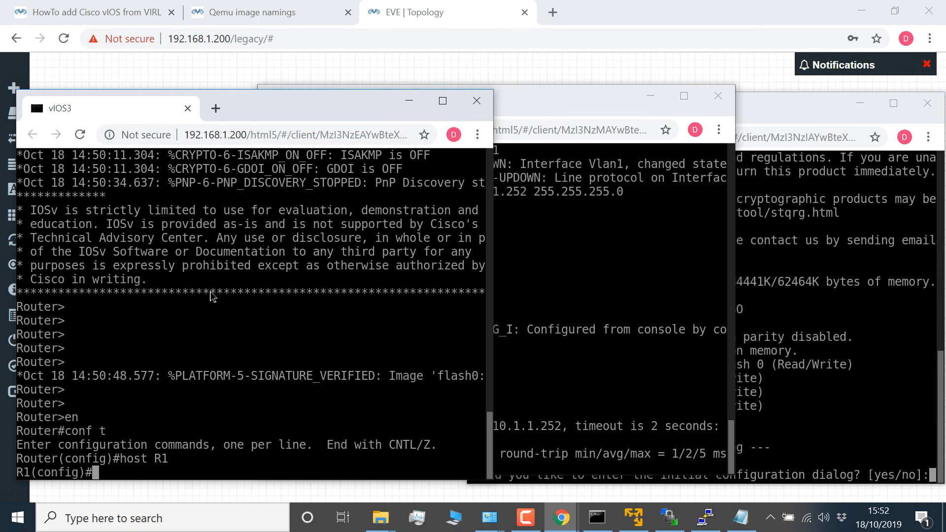
type("end")
Step: Leave configuration mode on R1, list its interfaces with sh ip int brief, and widen the console window
key("Return")
type("sh ip int br")
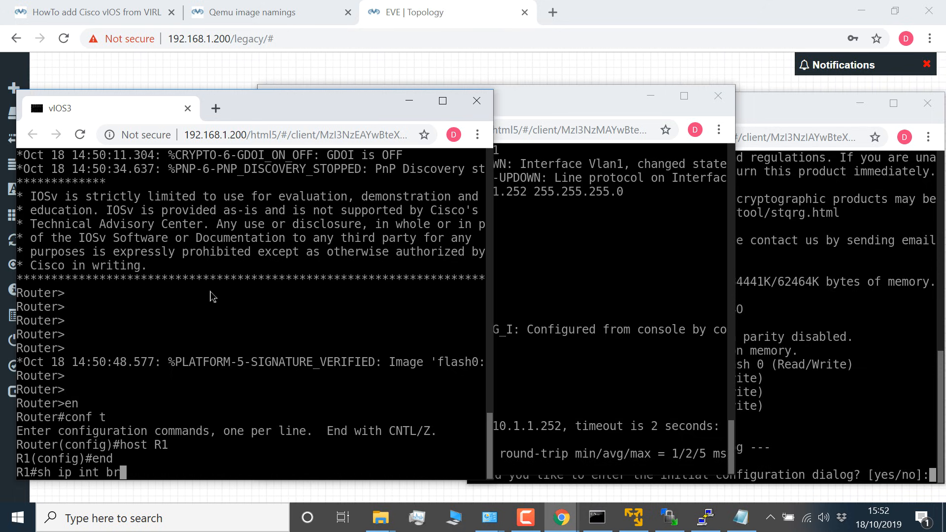
type("ief")
key("Return")
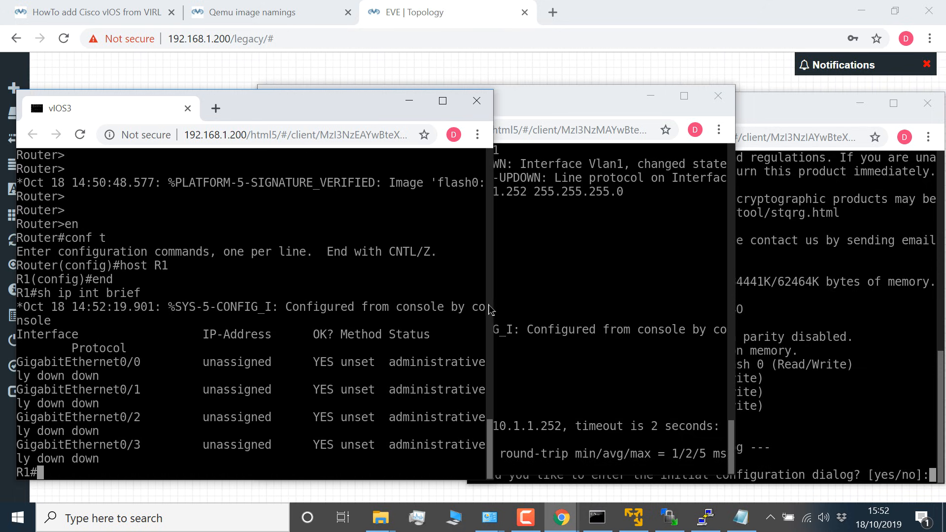
left_click_drag(495, 306, 605, 296)
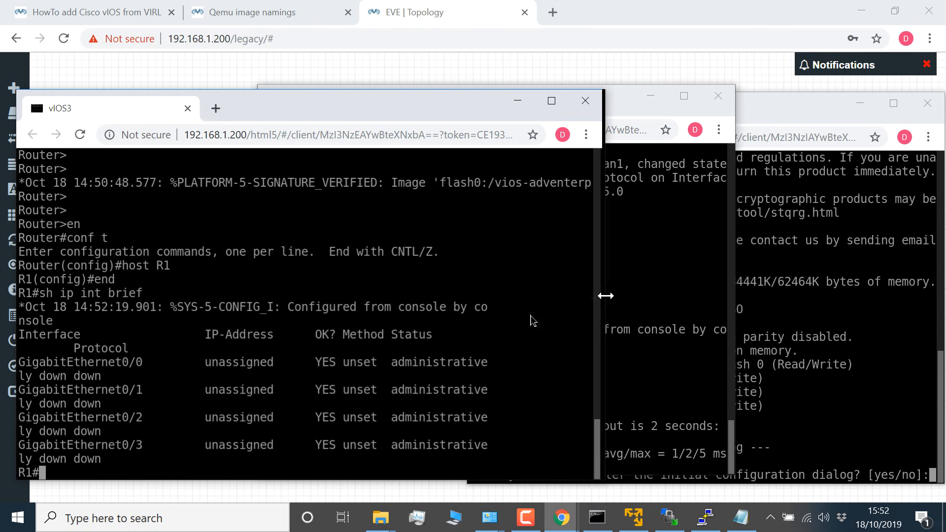
Step: Enter configuration mode on R1, select interface g0/0 and enable it with no shut
key("Return")
type("conf t")
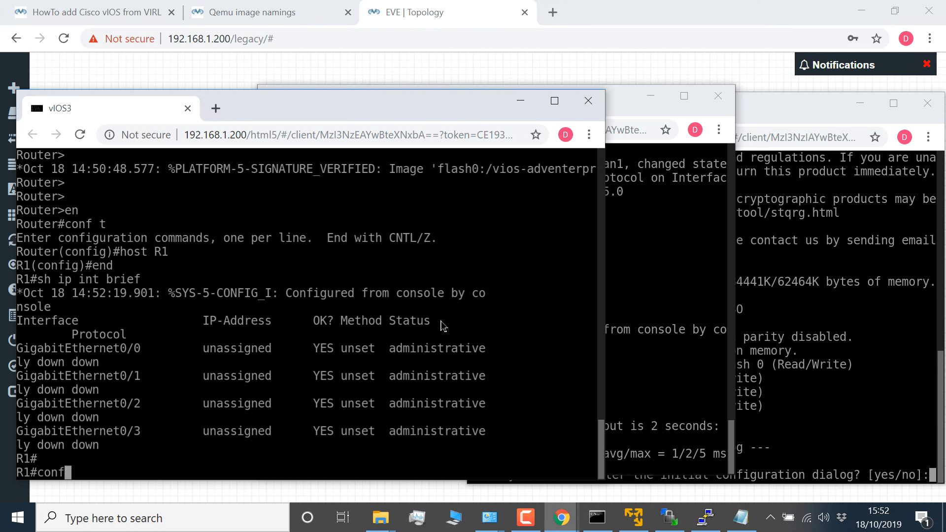
key("Return")
type("int g0/0")
key("Return")
type("no shut")
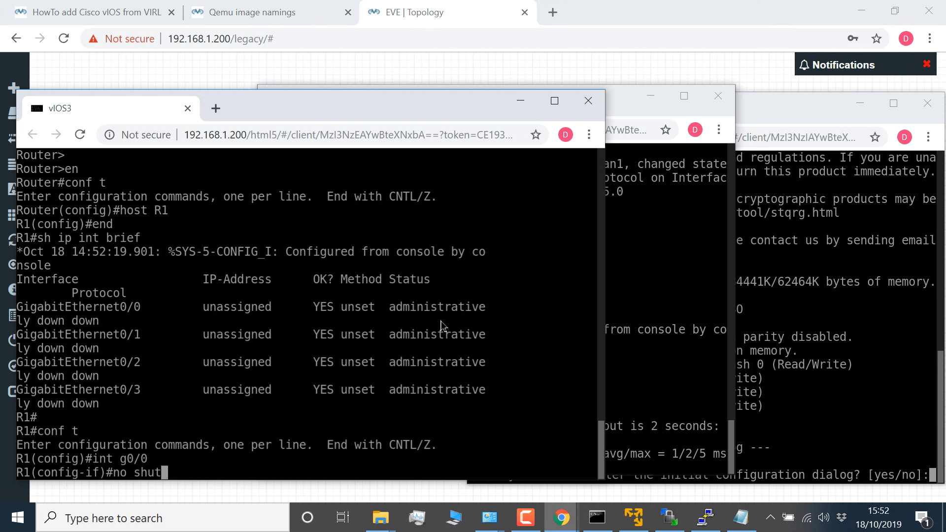
key("Return")
Step: Assign IP address 10.1.1.253 with mask 255.255.255.0 to R1's g0/0 interface
type("ip add")
key("Tab")
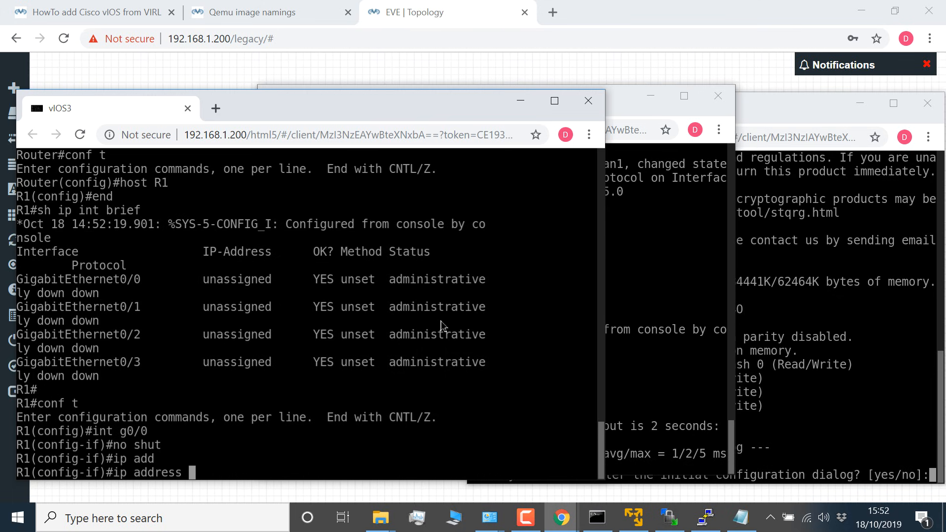
type("10.1.1.254")
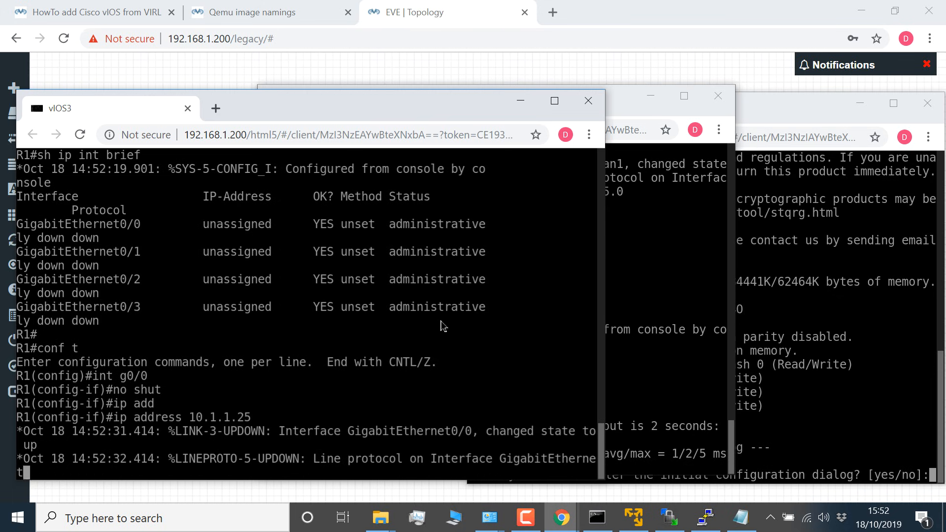
key("BackSpace")
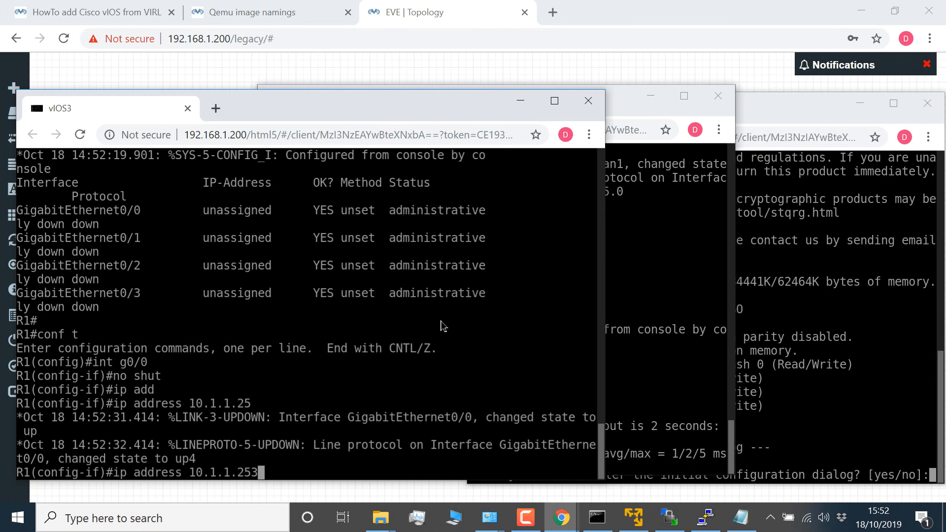
type("3 255.255.255.0")
key("Return")
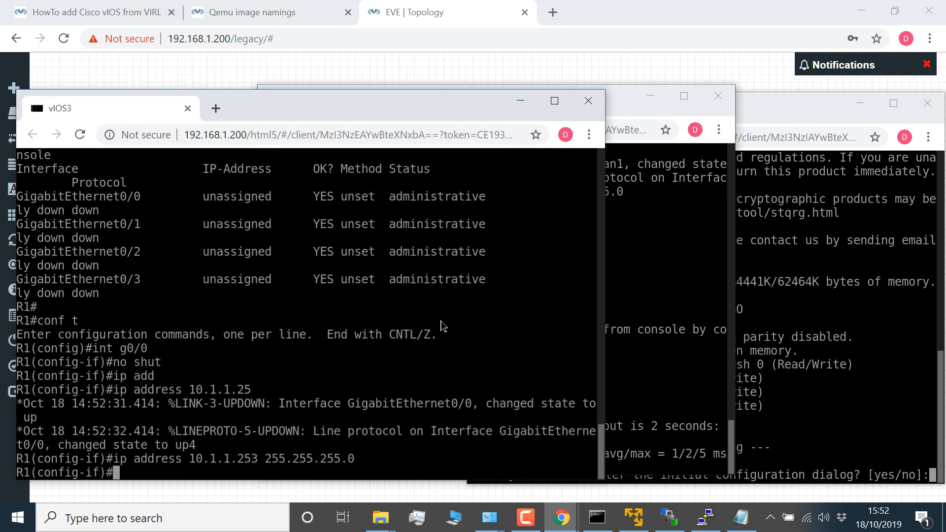
Step: Leave configuration mode on R1 and check the g0/0 address and status with sh ip int brief
type("end")
key("Return")
key("Return")
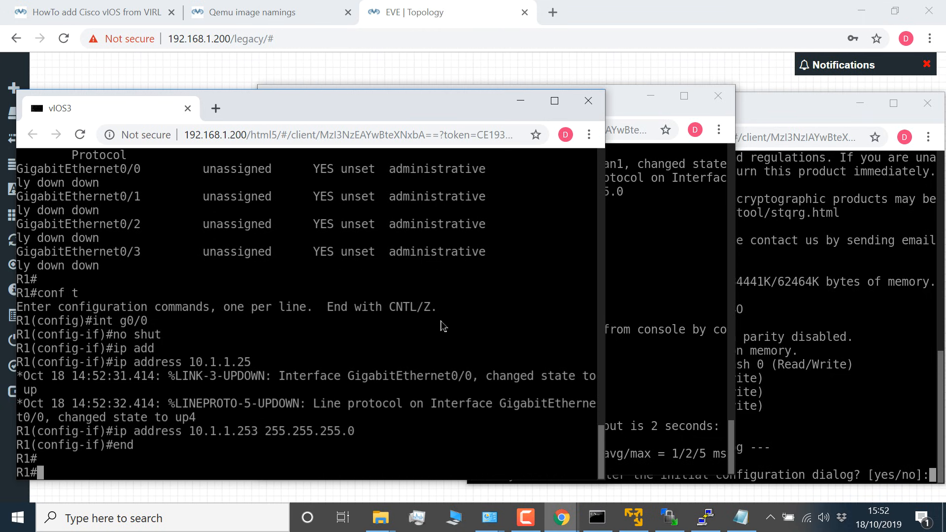
type("sh ip int brief")
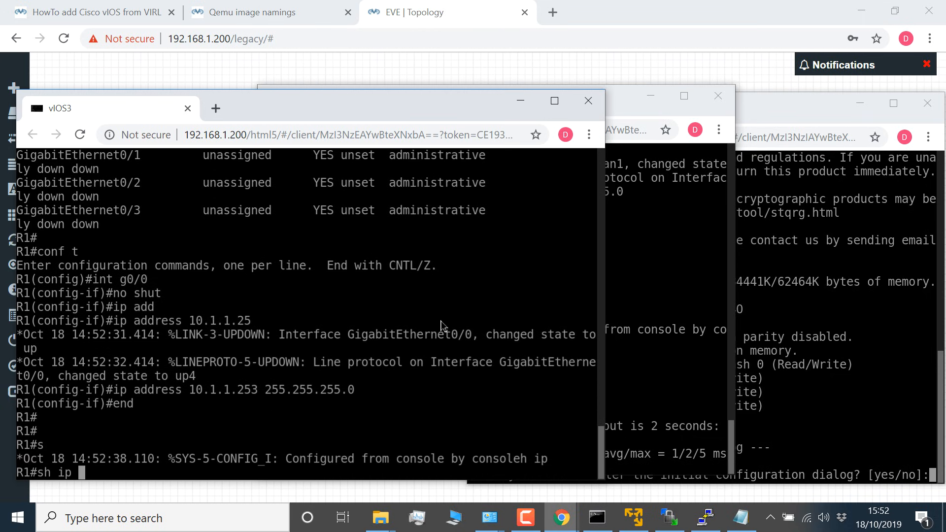
key("Return")
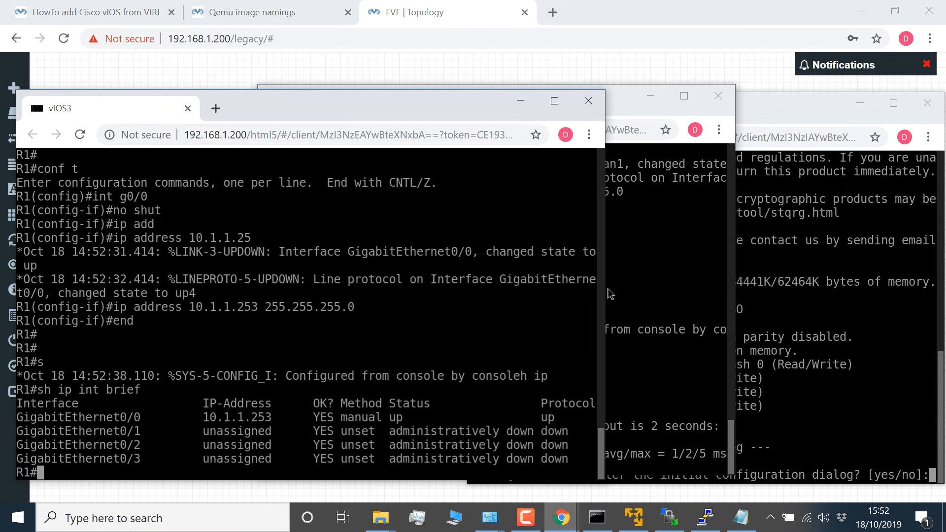
left_click_drag(568, 418, 35, 421)
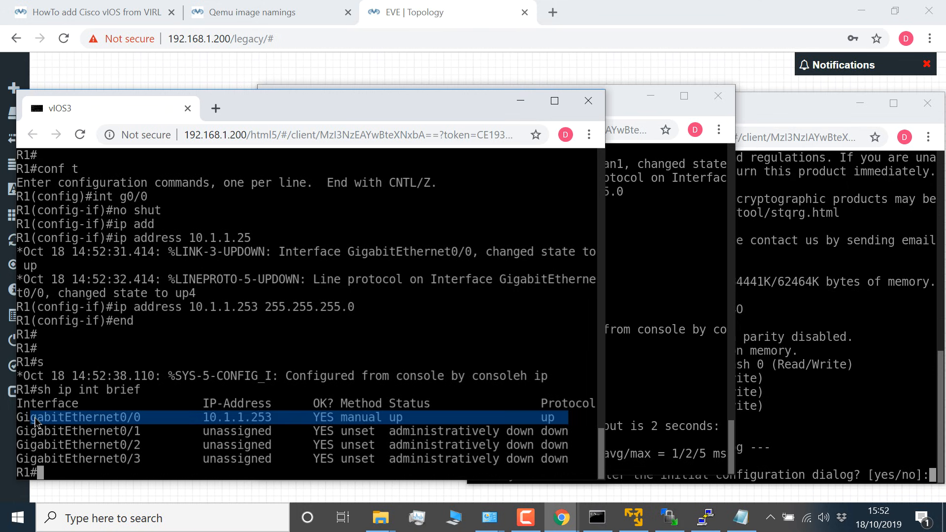
Step: List the interfaces of switch S1 with sh ip int brief and widen its console so each entry fits one line
left_click(654, 316)
key("Return")
type("sh ip i")
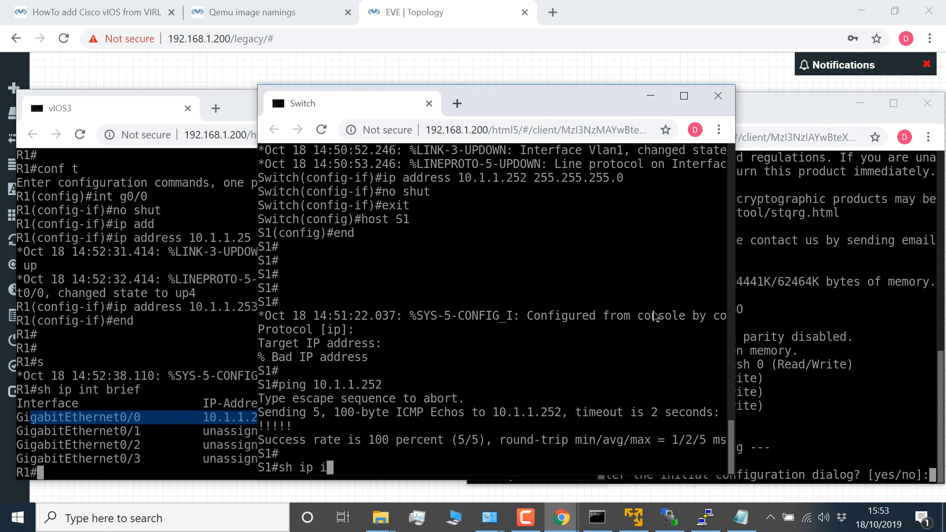
type("nt brief")
key("Return")
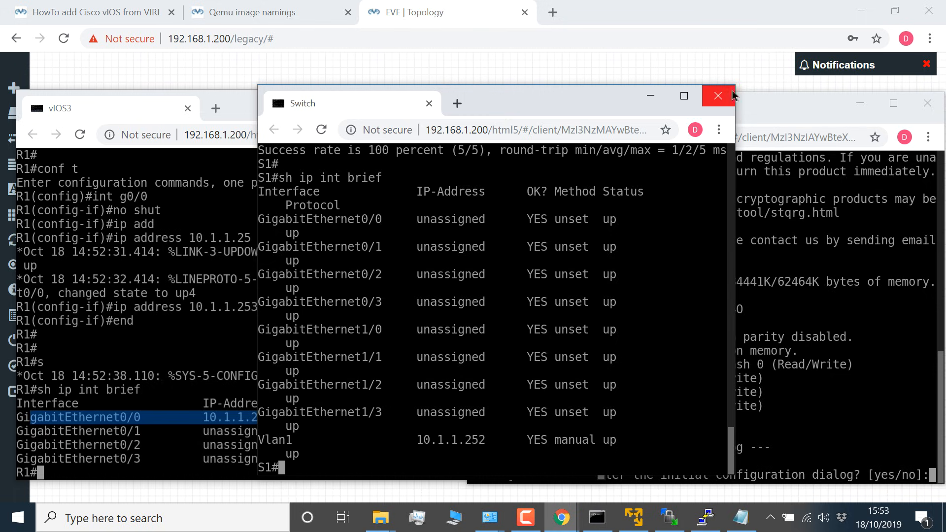
left_click_drag(736, 101, 907, 103)
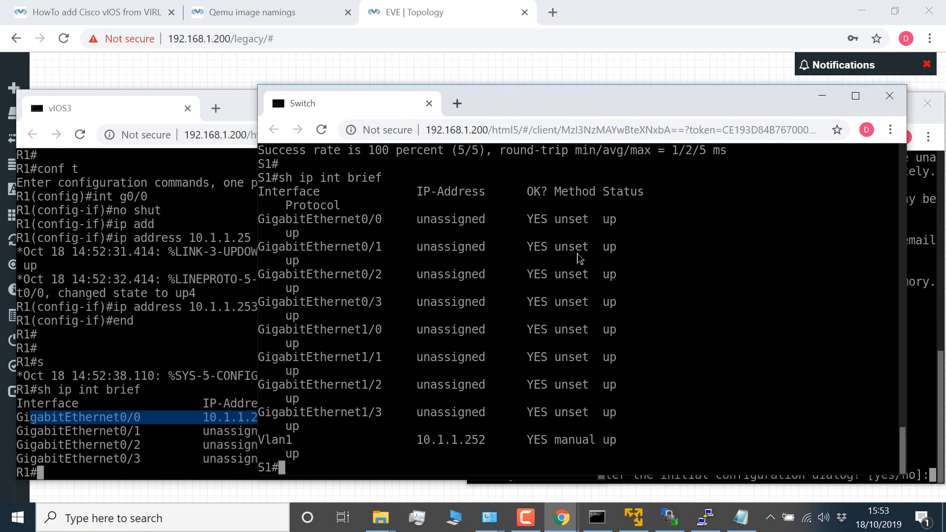
key("Return")
key("Return")
left_click_drag(258, 89, 100, 97)
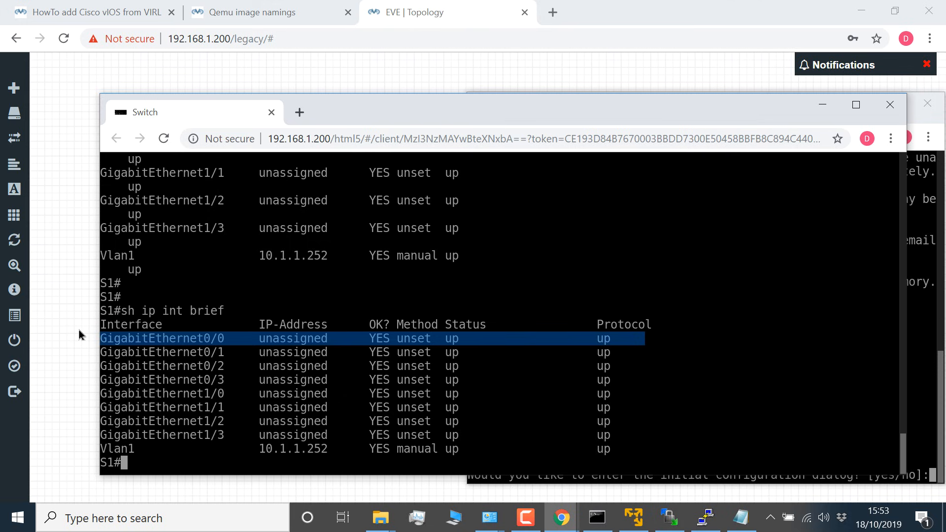
Step: Return to the R1 console, ping 10.1.1.254 and abort the ping
mouse_move(562, 518)
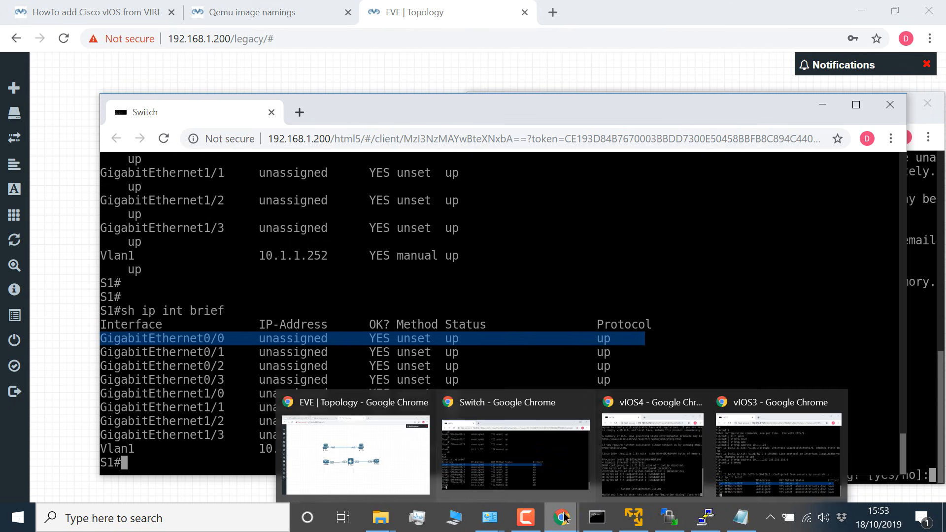
left_click(544, 484)
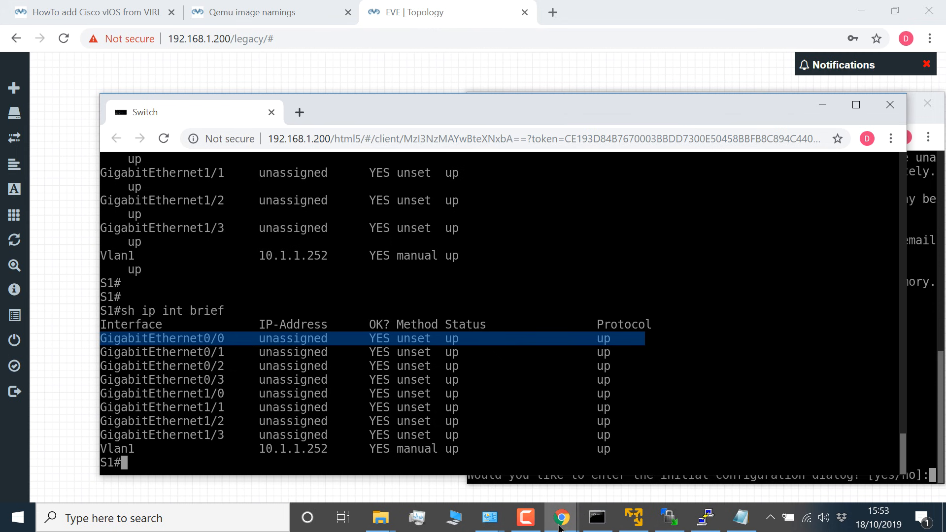
mouse_move(561, 518)
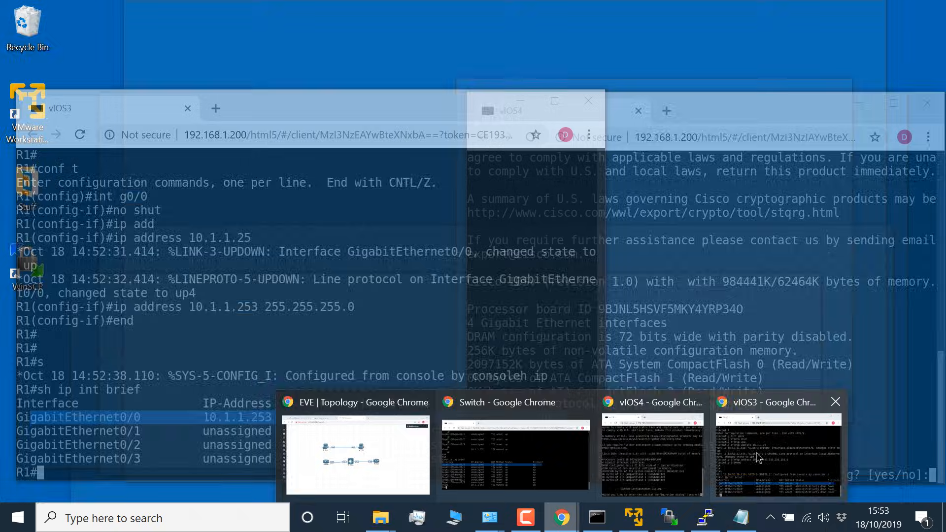
left_click(760, 459)
key("Return")
key("Return")
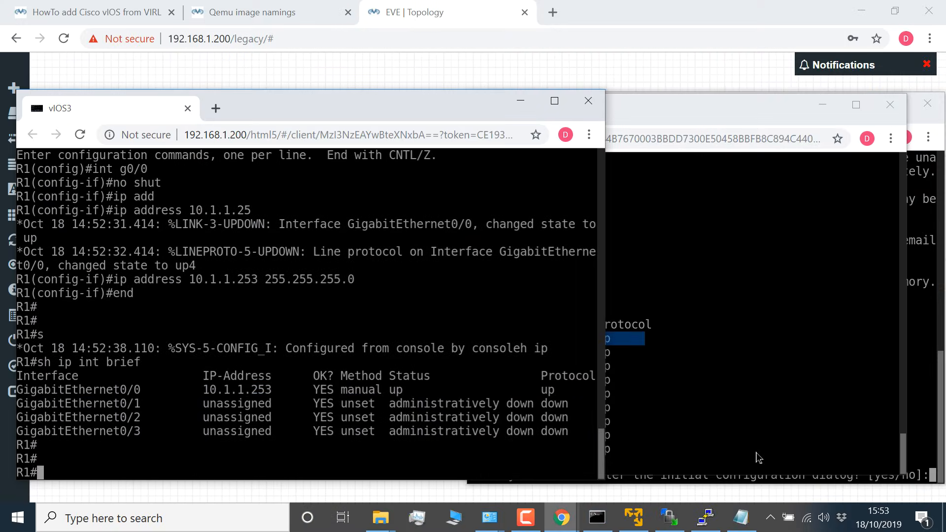
type("ping 10.1.1.2")
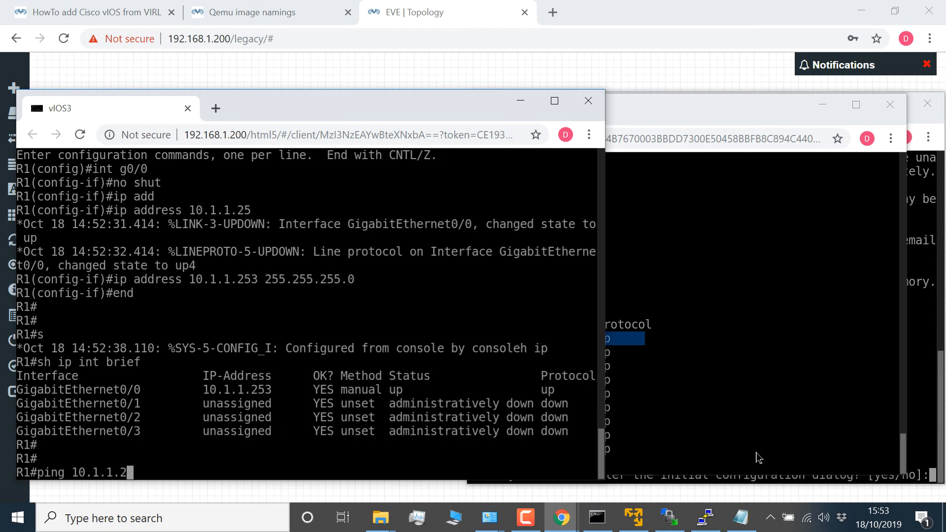
type("54")
key("Return")
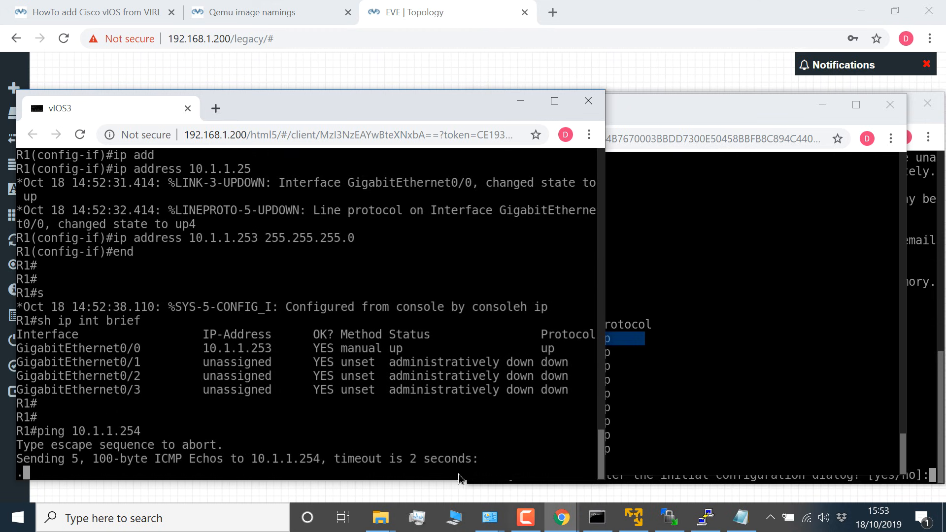
key("ctrl+shift+6")
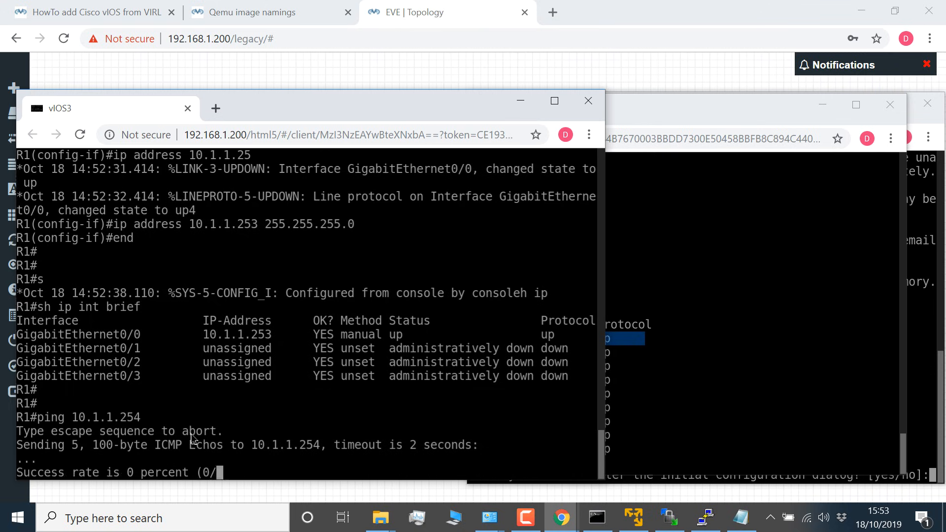
Step: Ping the switch address 10.1.1.252 from R1 twice
key("Up")
key("BackSpace")
key("BackSpace")
type("52")
key("Return")
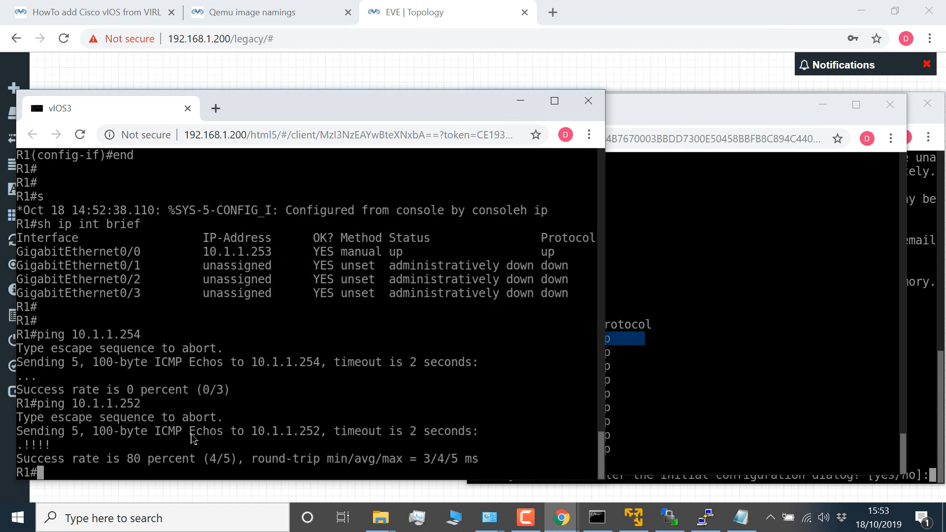
key("Up")
key("Return")
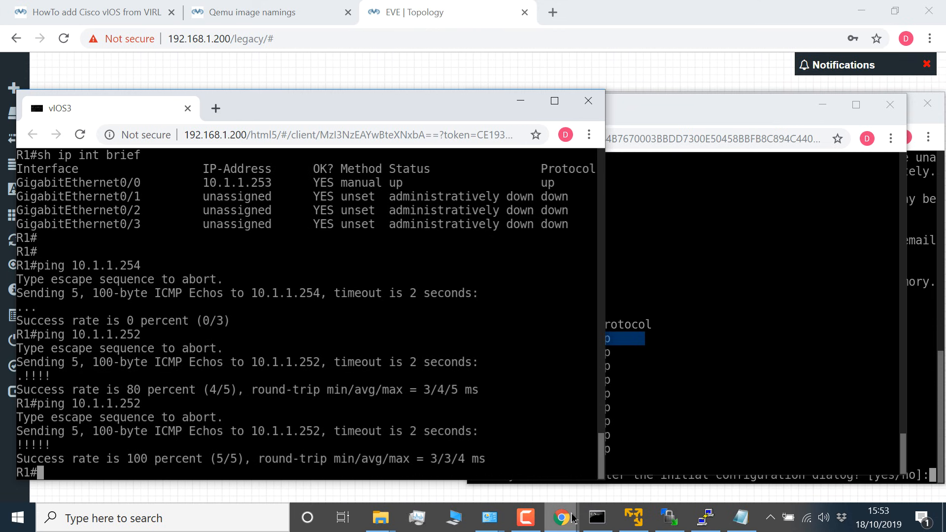
Step: In the vIOS4 console, answer no to the initial configuration dialog and reposition the console window
mouse_move(574, 516)
left_click(671, 421)
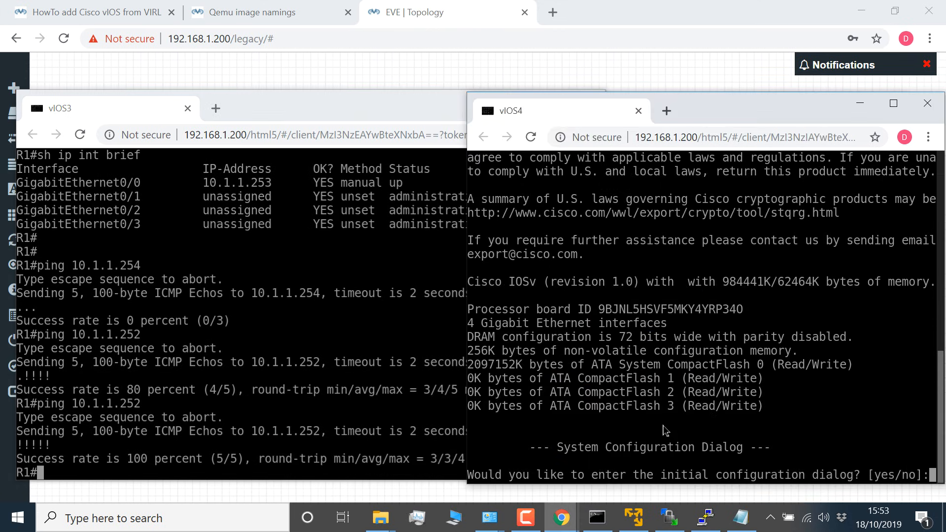
key("Return")
key("Return")
key("Return")
type("no")
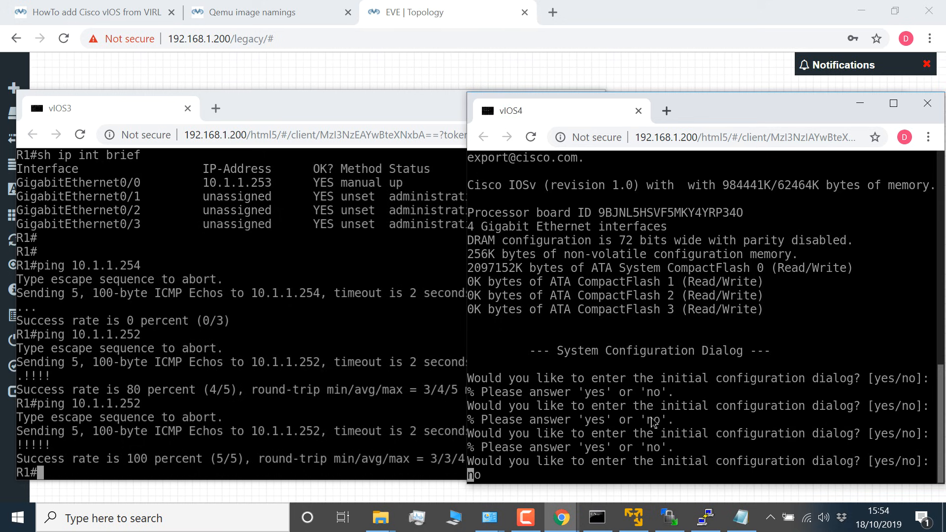
left_click_drag(692, 108, 646, 104)
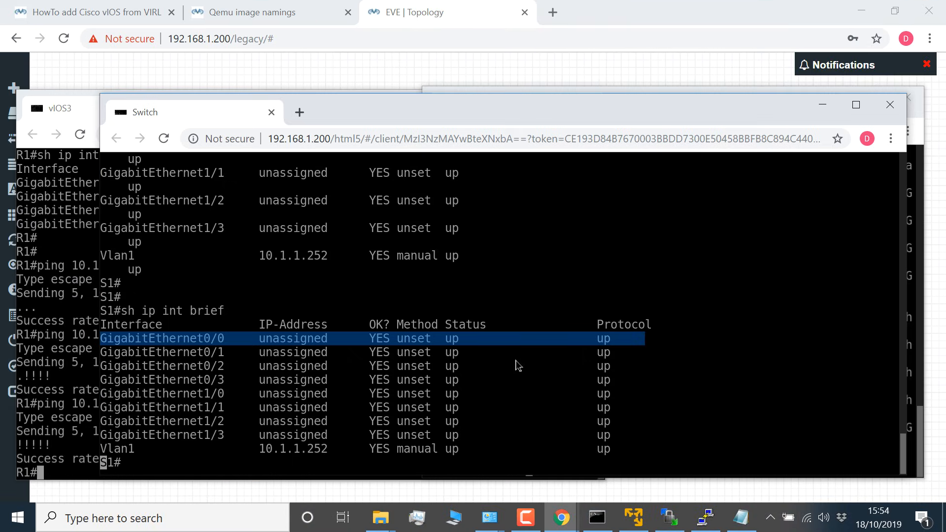
Step: Ping R1's address 10.1.1.253 from the switch S1 console
key("Return")
type("ping 10.1.25")
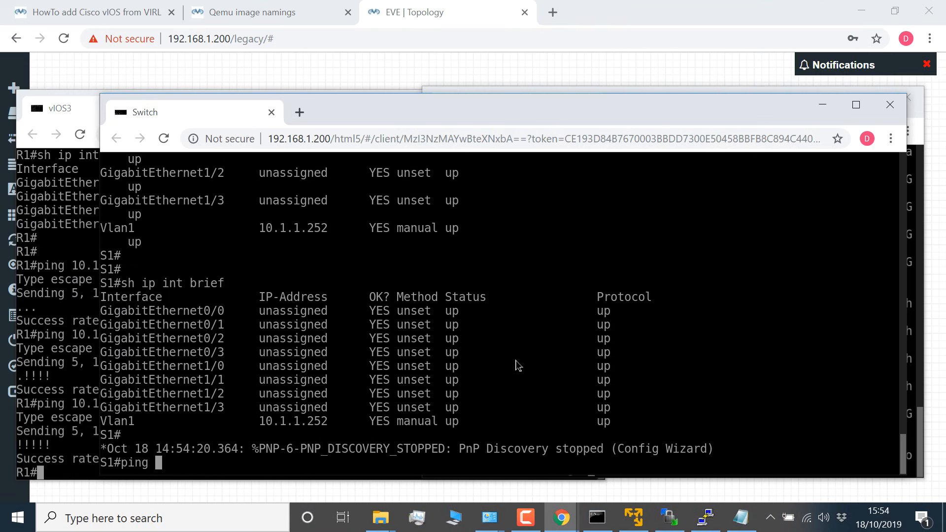
key("BackSpace")
key("BackSpace")
type("1.25")
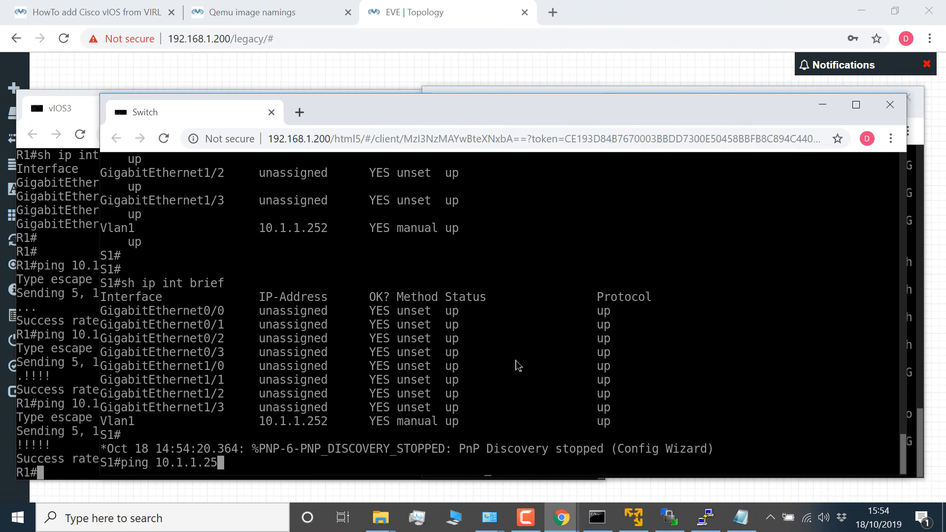
type("3")
key("Return")
Step: Try to open a telnet session from S1 to R1 at 10.1.1.253
type("tel")
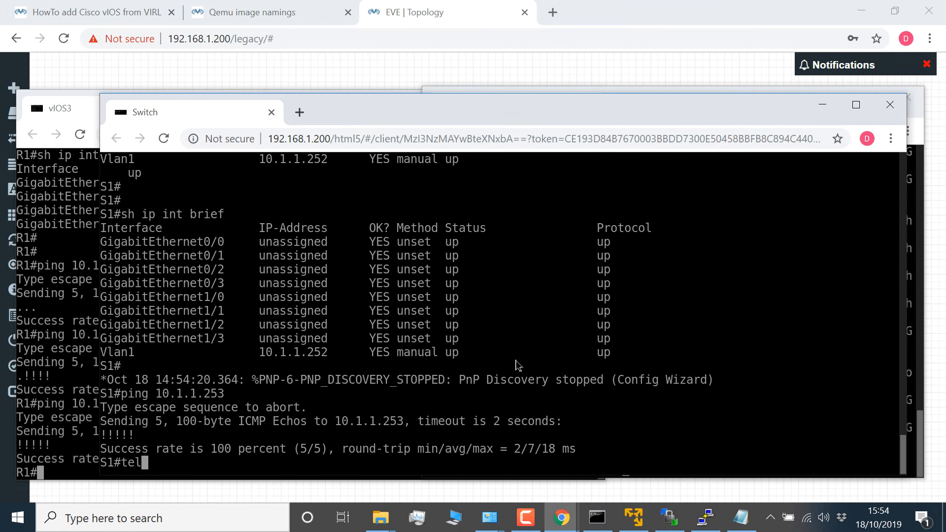
type("net 10.1.1.2")
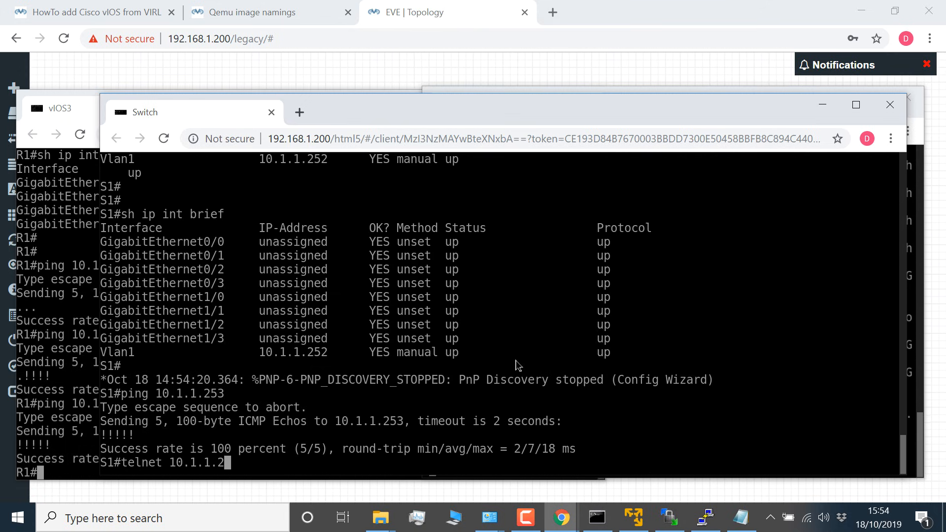
type("53")
key("Return")
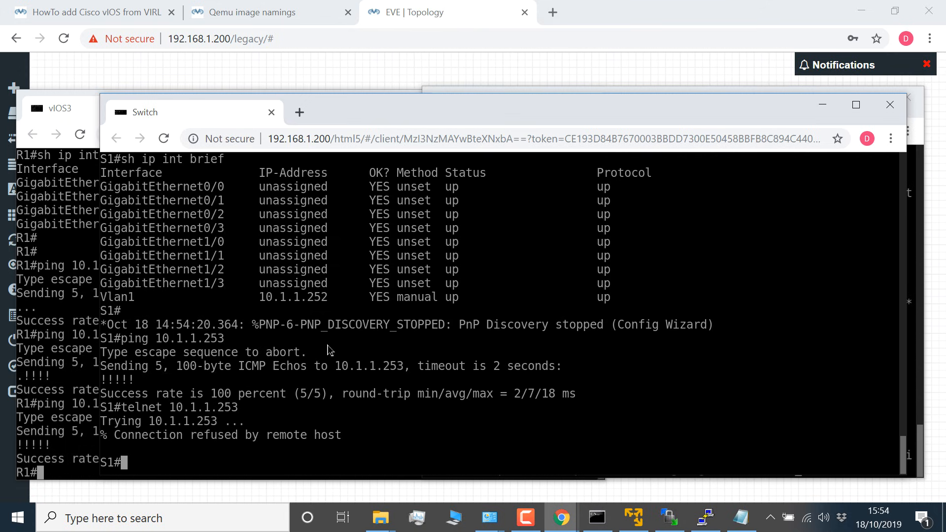
Step: On R1, show the running configuration from the vty section with sh run | b vty and examine its transport input setting
left_click(53, 322)
type("co")
key("BackSpace")
key("BackSpace")
type("sh ")
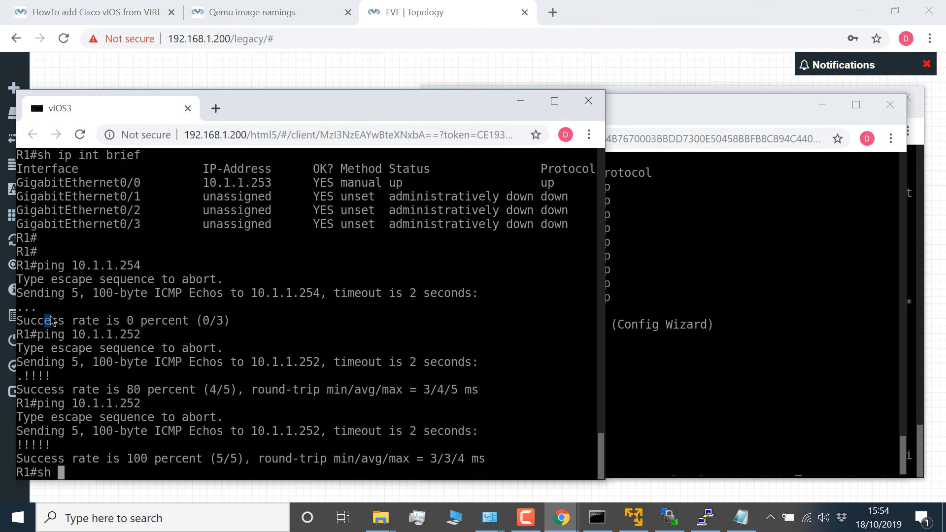
type("run | b vty")
key("Return")
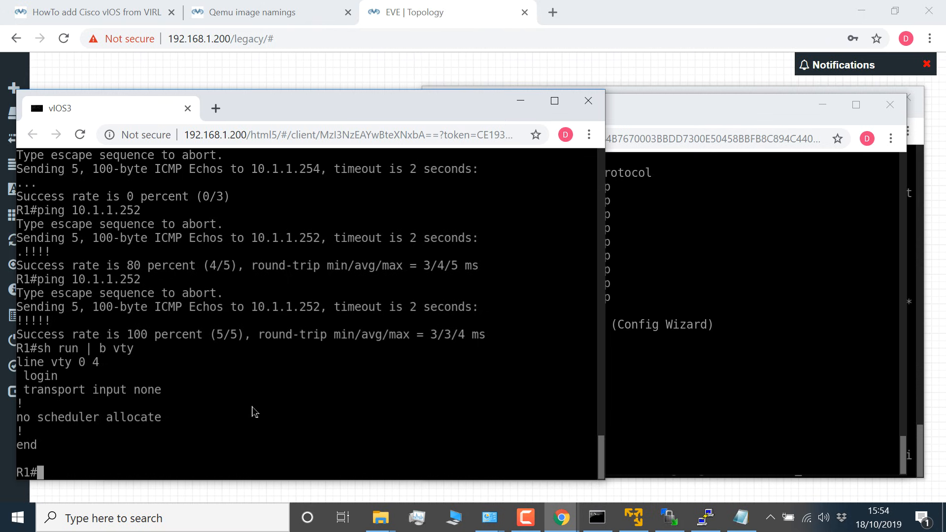
left_click_drag(168, 390, 1, 387)
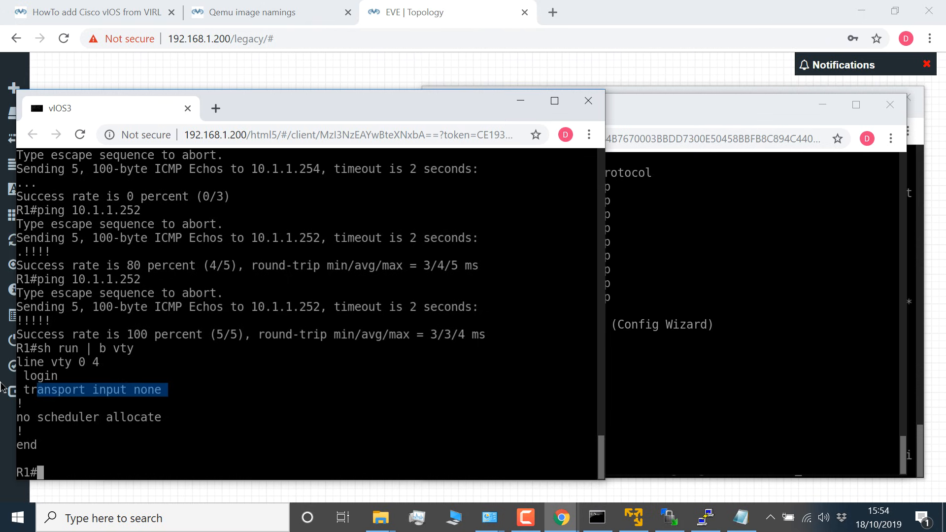
Step: Enter configuration mode on R1, enable login on line vty 0 4 and set the line password
type("conf t")
key("Return")
type("line vty 0 4")
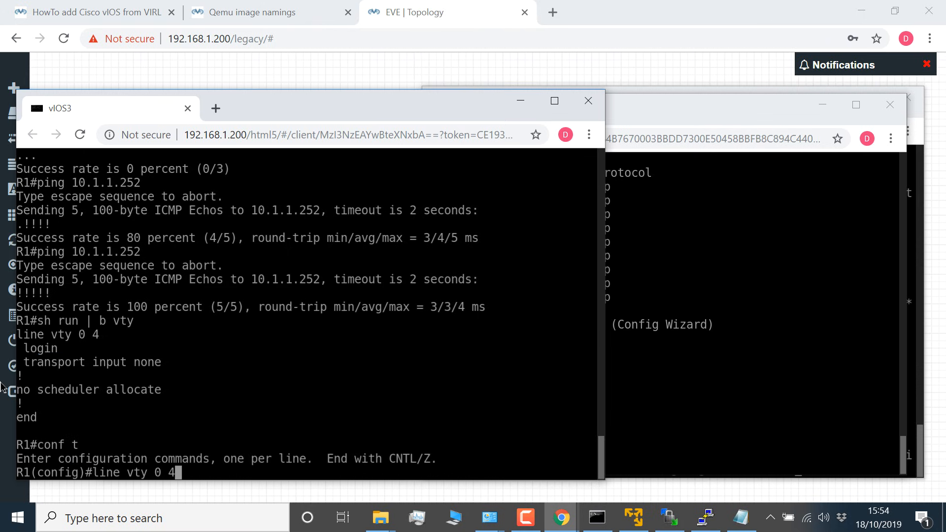
key("Return")
type("login")
key("Return")
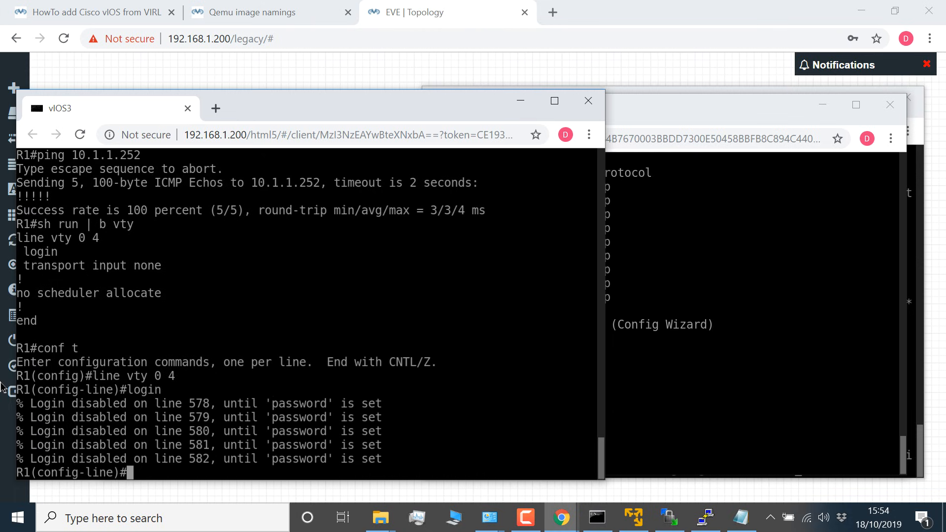
type("pas")
key("Tab")
type("cisco")
key("Return")
Step: Allow all protocols on R1's vty lines with transport input all, and exit line configuration
type("tr")
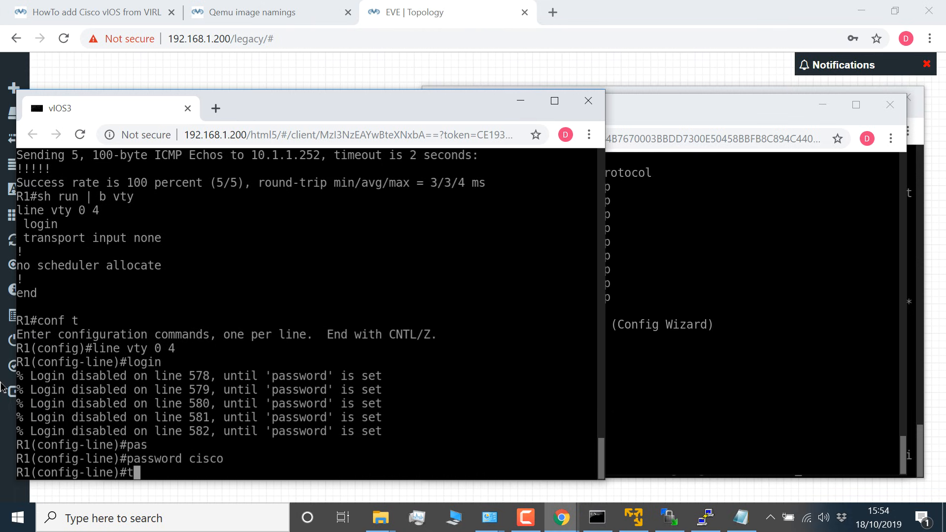
key("Tab")
type("in")
key("Tab")
type("all")
key("Return")
type("exit")
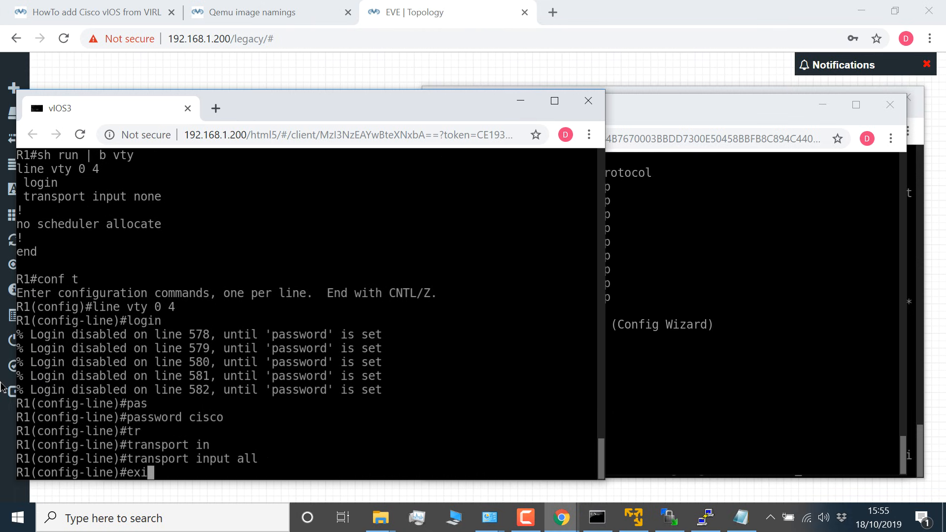
key("Return")
Step: Set the enable password on R1 in global configuration mode
type("enab")
key("Tab")
key("Tab")
type("cisco")
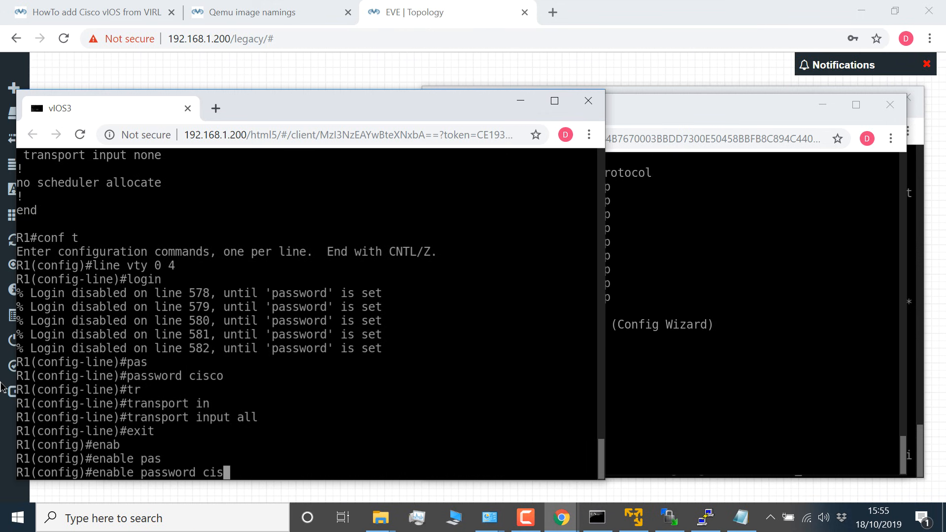
key("Return")
Step: Leave configuration mode on R1 and save the running configuration with wr
type("end")
key("Return")
type("wr")
key("Return")
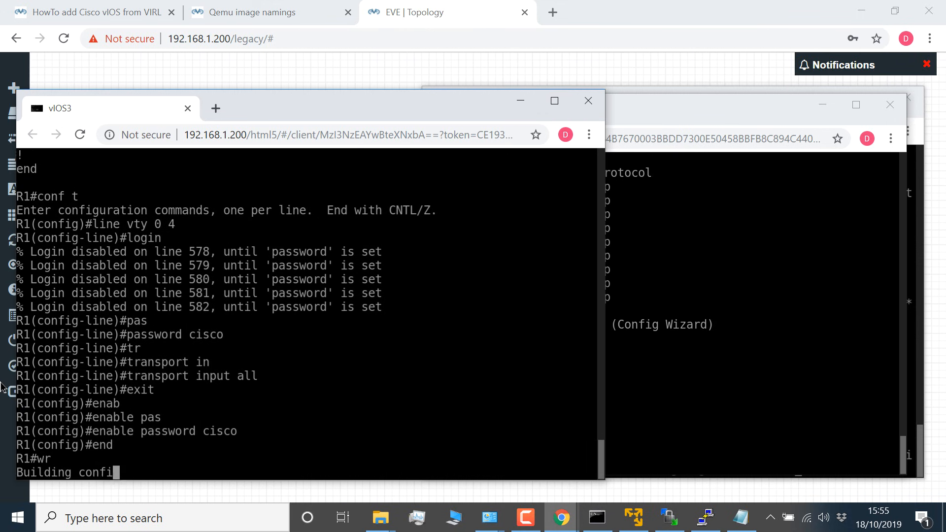
mouse_move(563, 519)
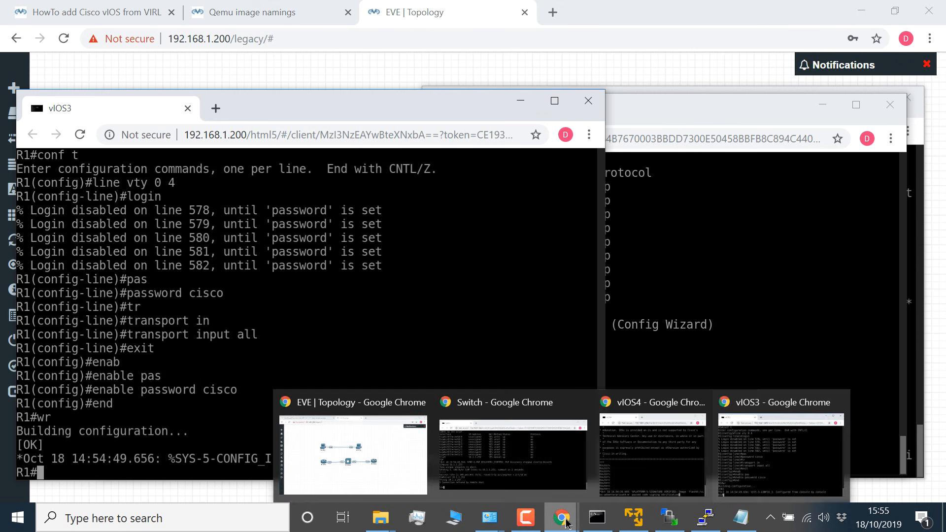
Step: Telnet from switch S1 to R1 at 10.1.1.253 again and log in with the line password
left_click(566, 451)
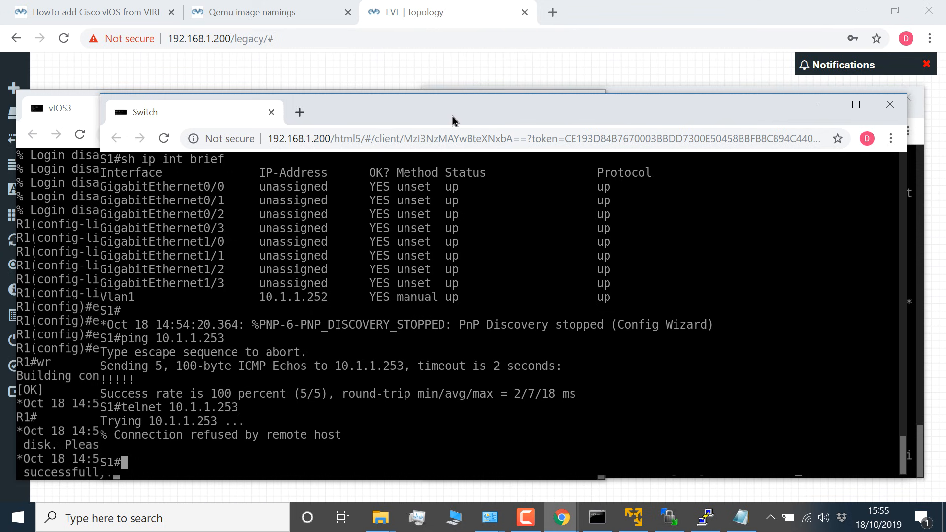
left_click_drag(453, 120, 449, 58)
key("Return")
key("Up")
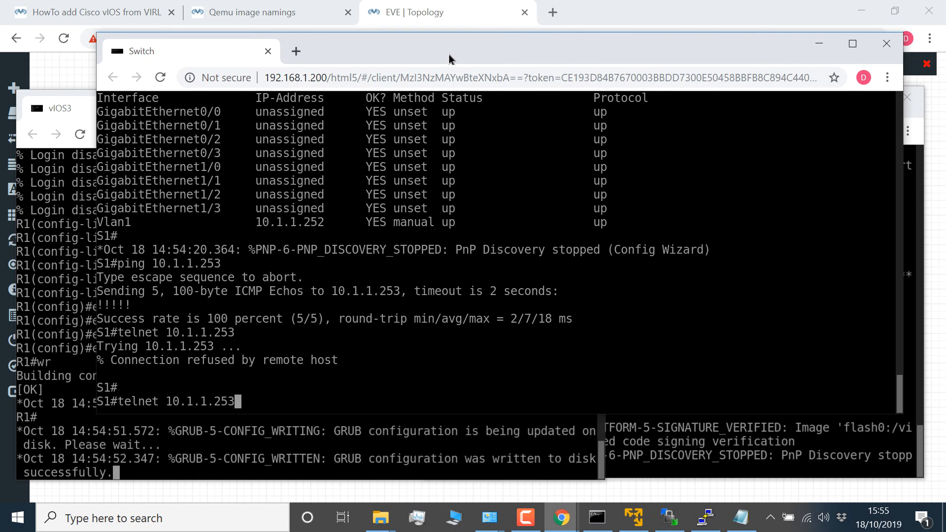
key("Return")
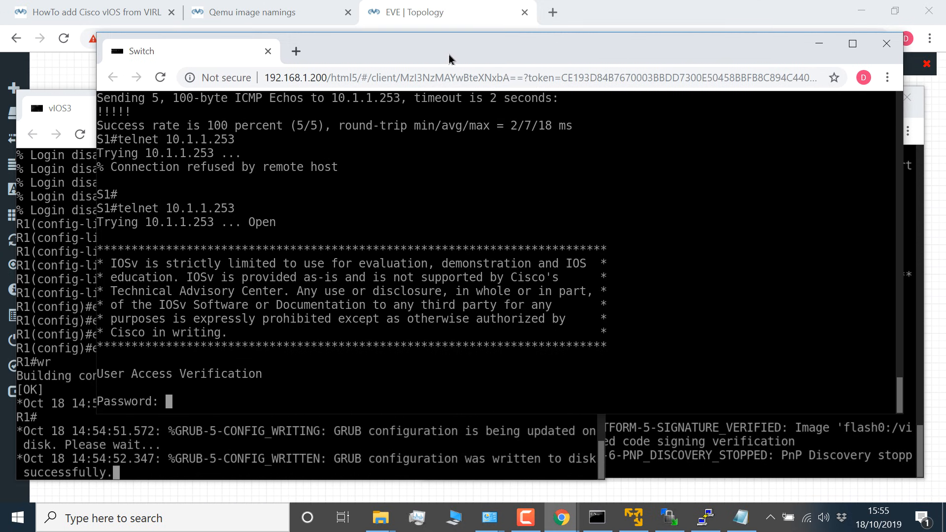
type("cisco")
key("Return")
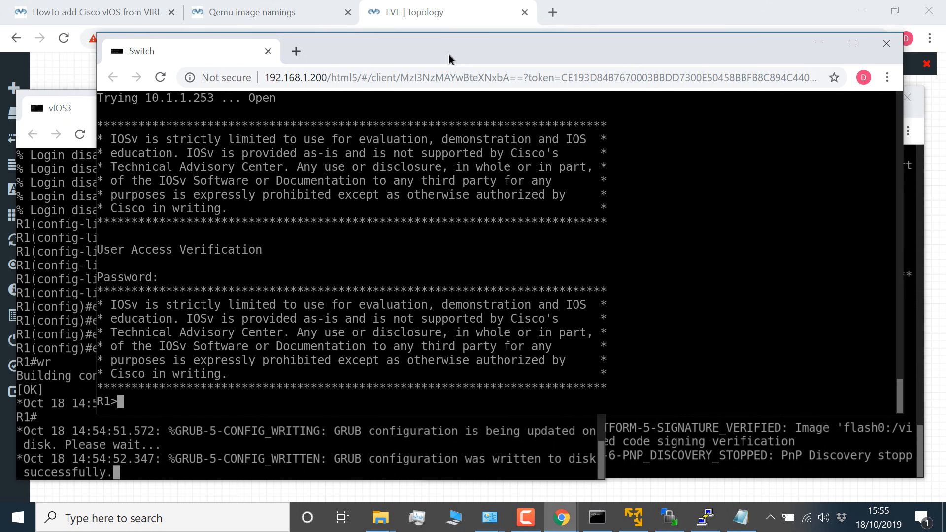
Step: In the vIOS4 router console, enter privileged and configuration mode and set the hostname to R2
left_click(920, 118)
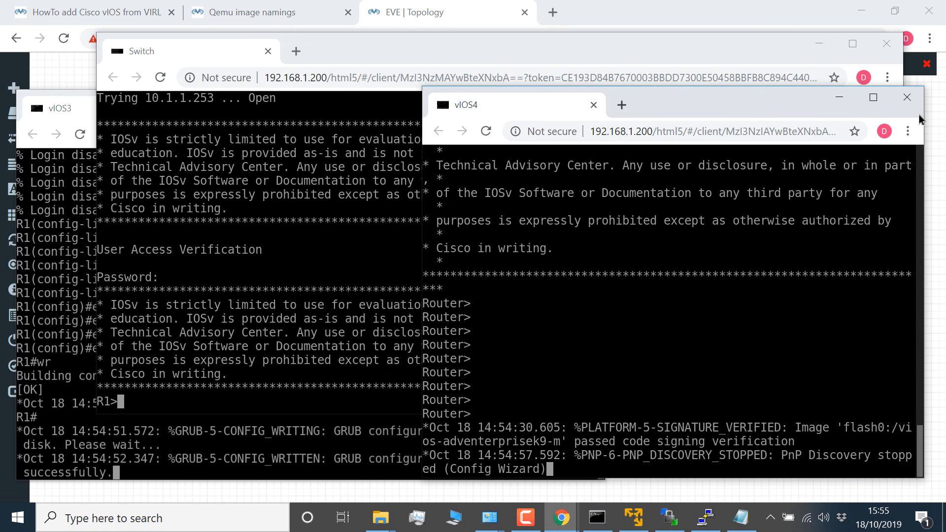
key("Return")
type("en")
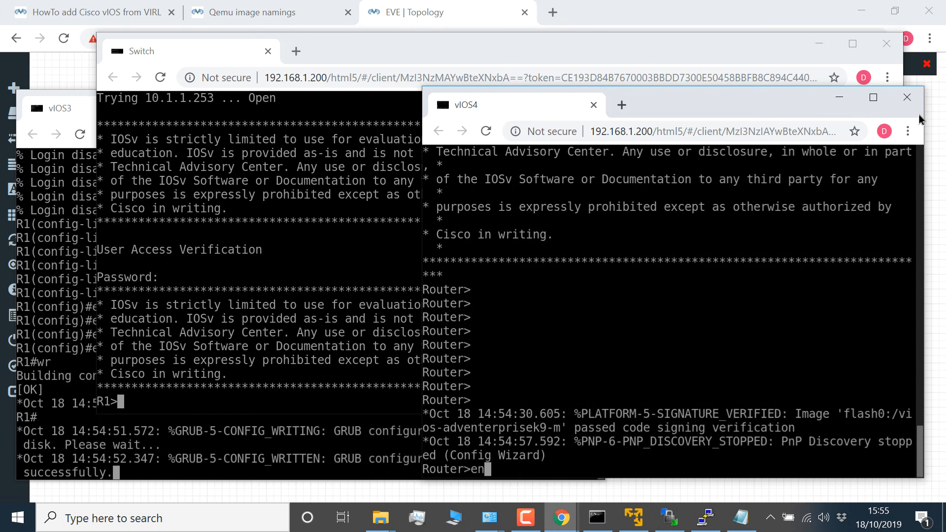
key("Return")
type("conf t")
key("Return")
type("host ")
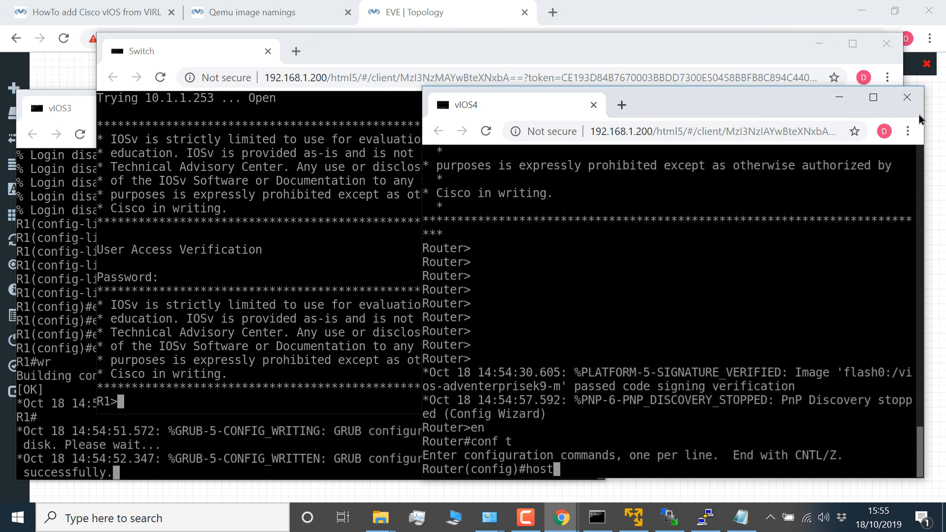
type("R2")
key("Return")
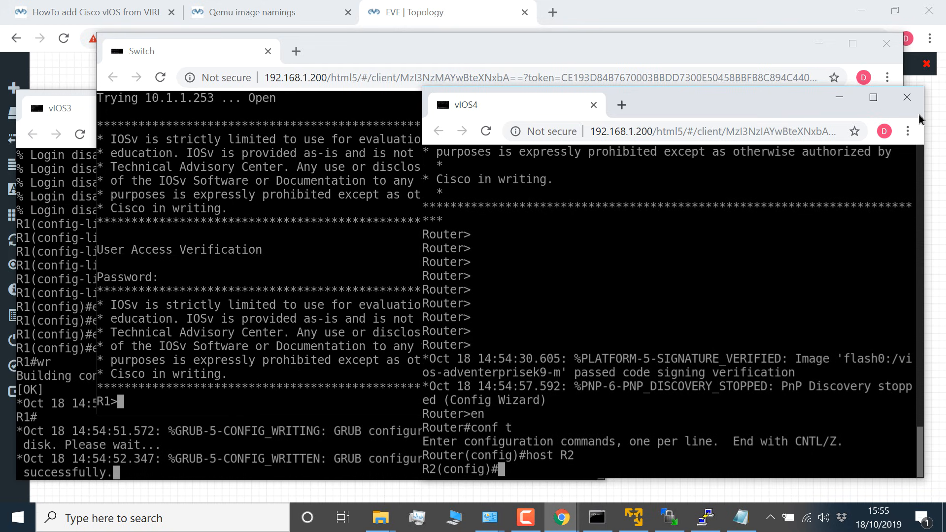
Step: Enter interface g0/0 on R2 and enable it with no shut
type("int g0/0/0")
key("Return")
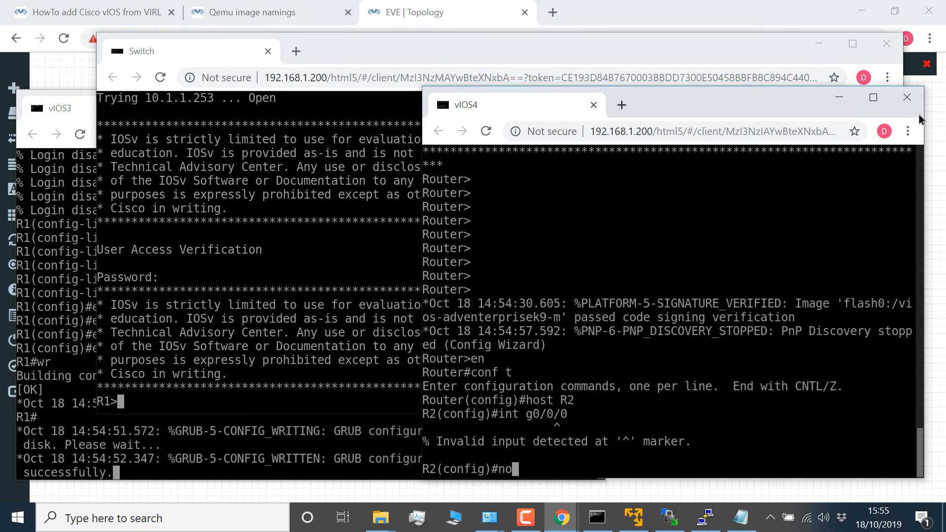
key("Up")
key("BackSpace")
key("Return")
type("no shut")
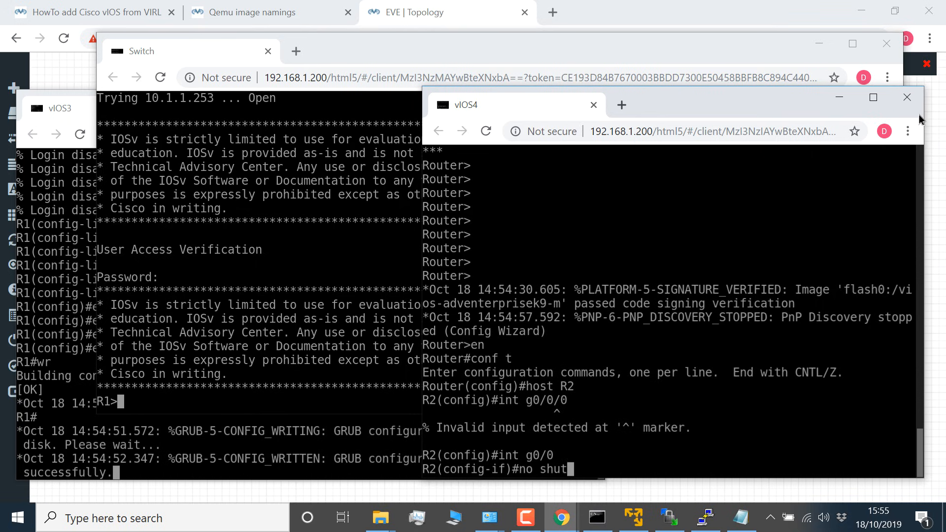
key("Return")
Step: Assign IP address 10.1.1.254 with mask 255.255.255.0 to R2's g0/0 interface
type("ip add")
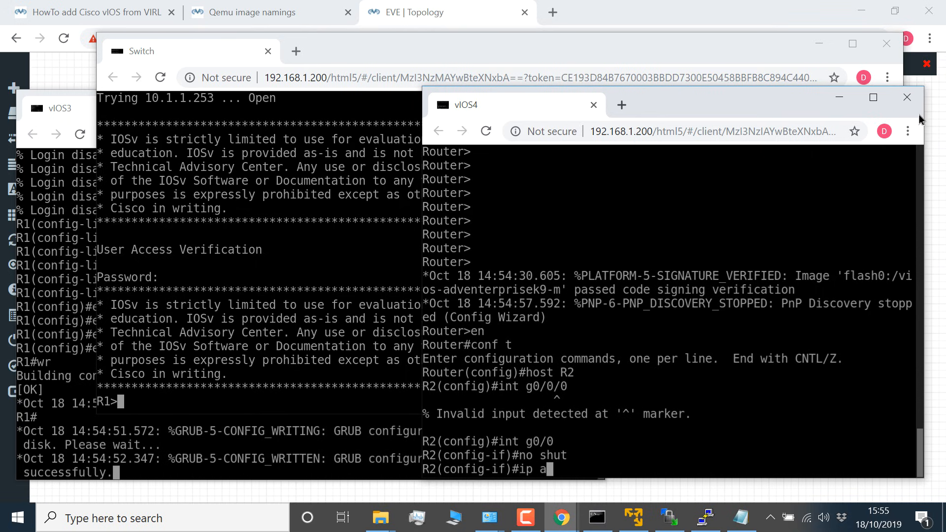
key("Tab")
type("10.1.1.")
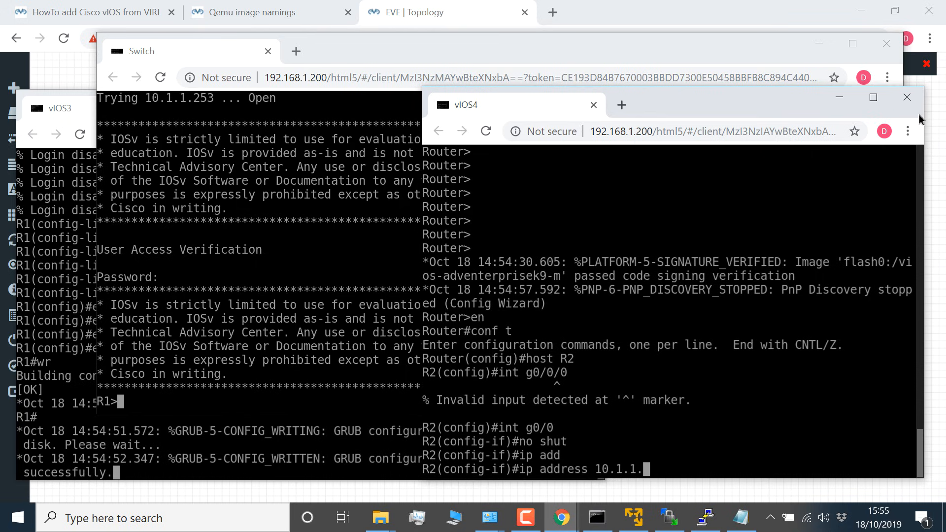
type("25")
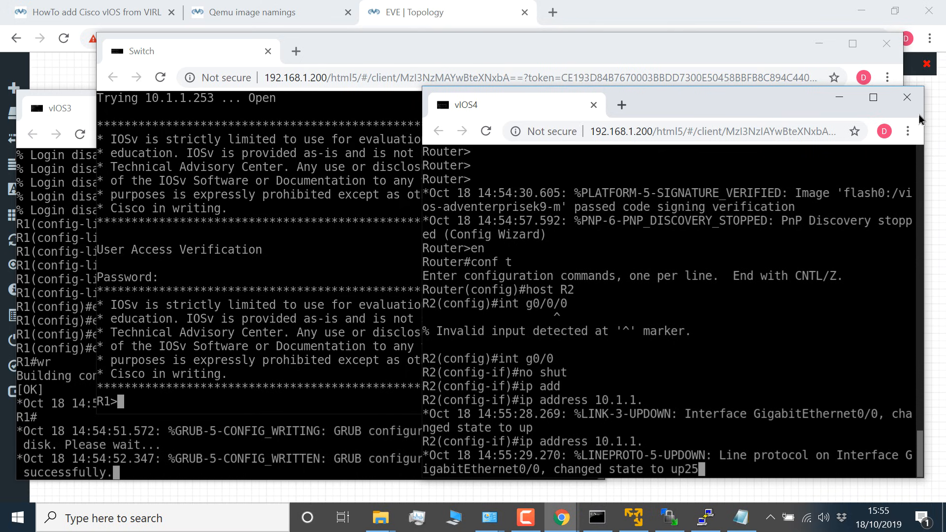
type("4 255.255.255.0")
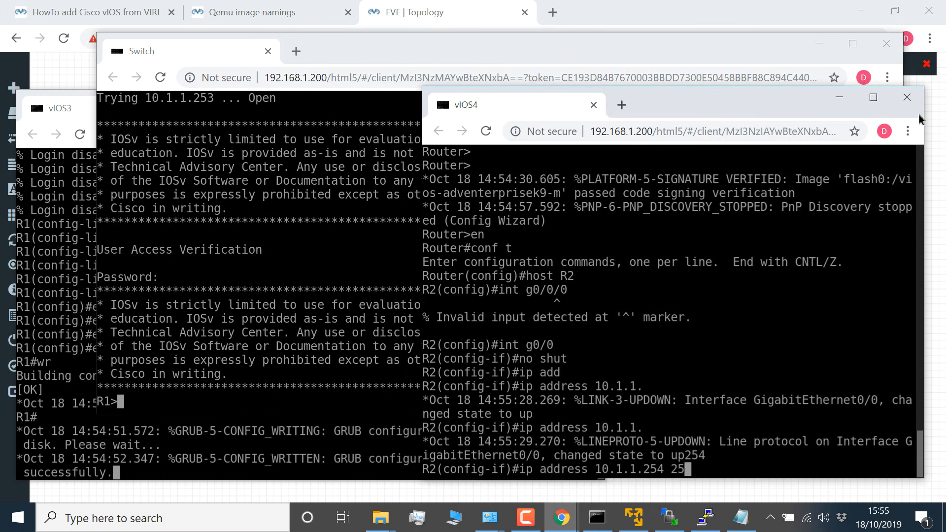
key("Return")
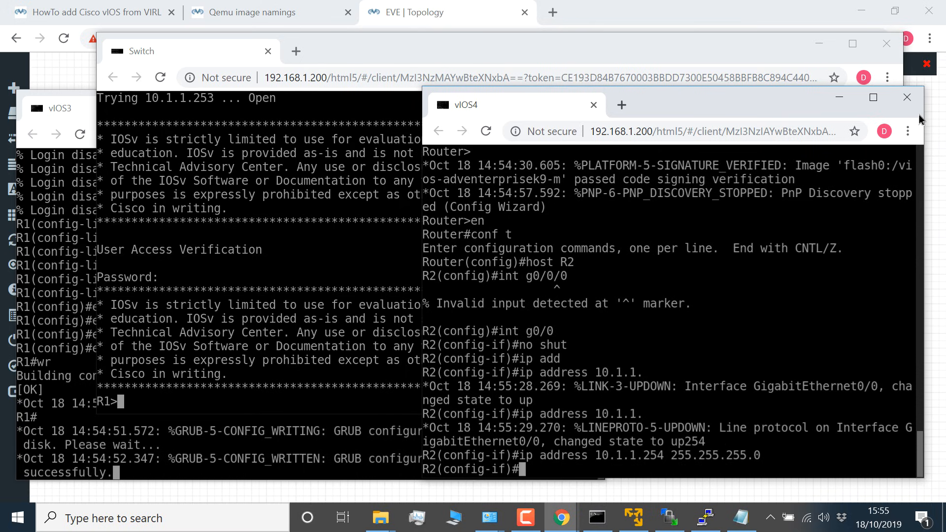
Step: Leave configuration mode on R2 and ping R1 at 10.1.1.253
type("end")
key("Return")
type("pi")
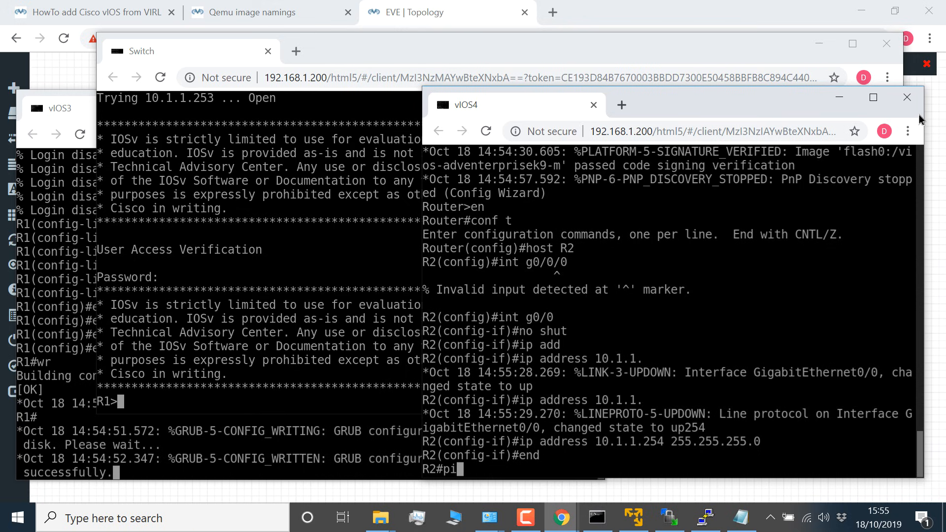
type("ng 10.1.1.25")
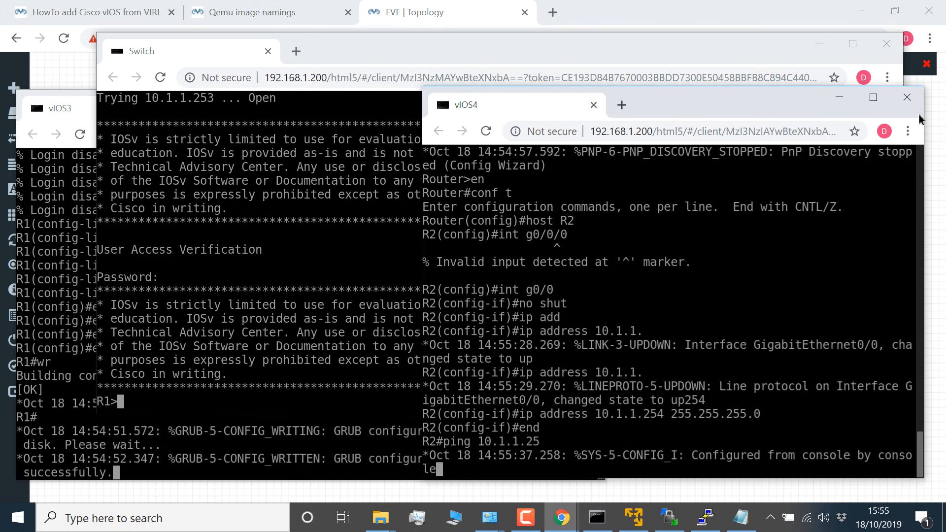
type("3")
key("Return")
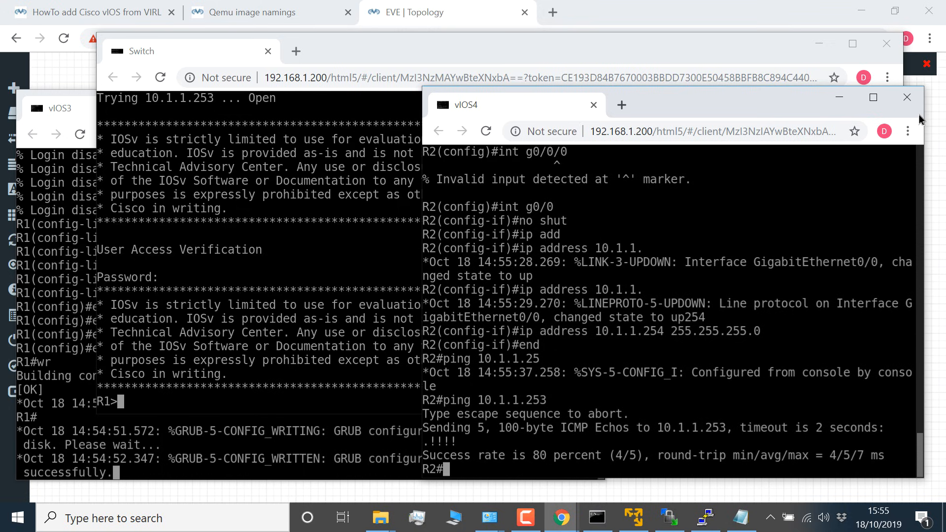
Step: Ping the switch at 10.1.1.252 from R2
key("Up")
key("BackSpace")
type("25")
key("Return")
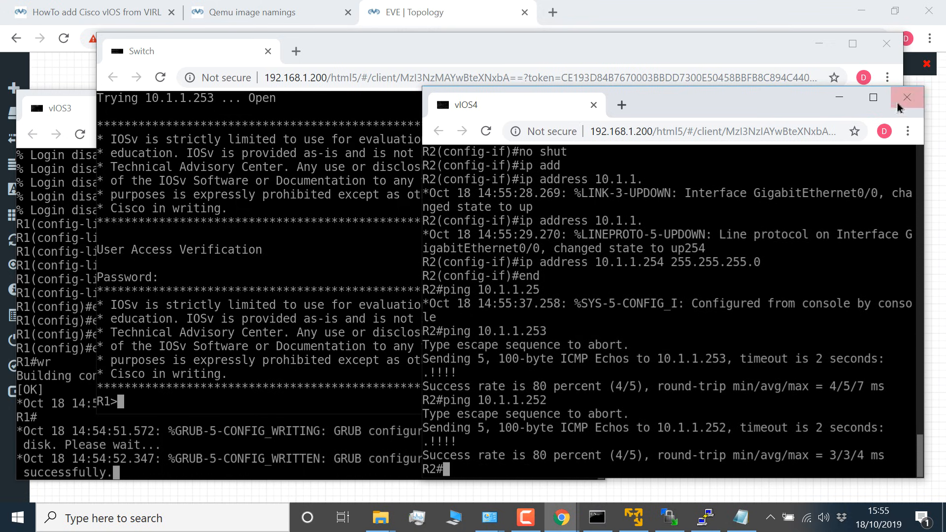
Step: Exit the telnet session to R1 in the Switch console, returning to S1
left_click(338, 169)
type("exit")
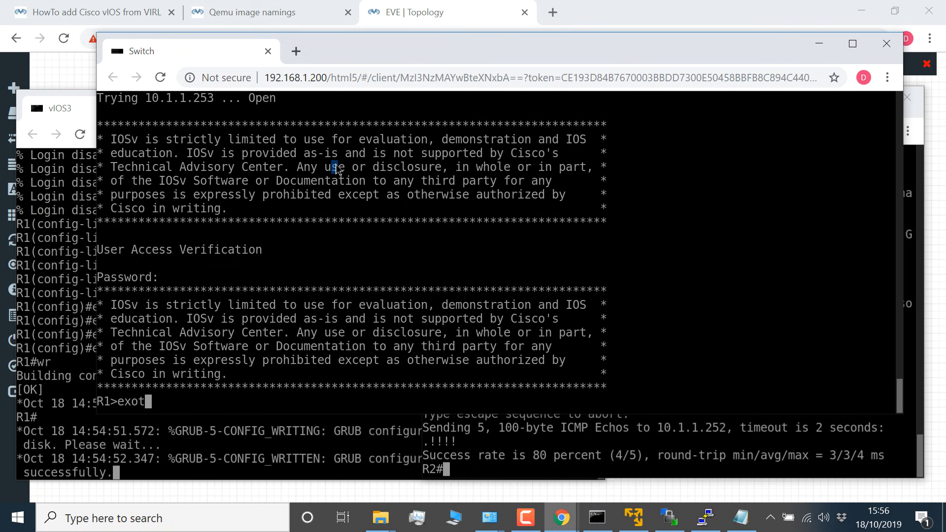
key("BackSpace")
key("BackSpace")
type("xit")
key("Return")
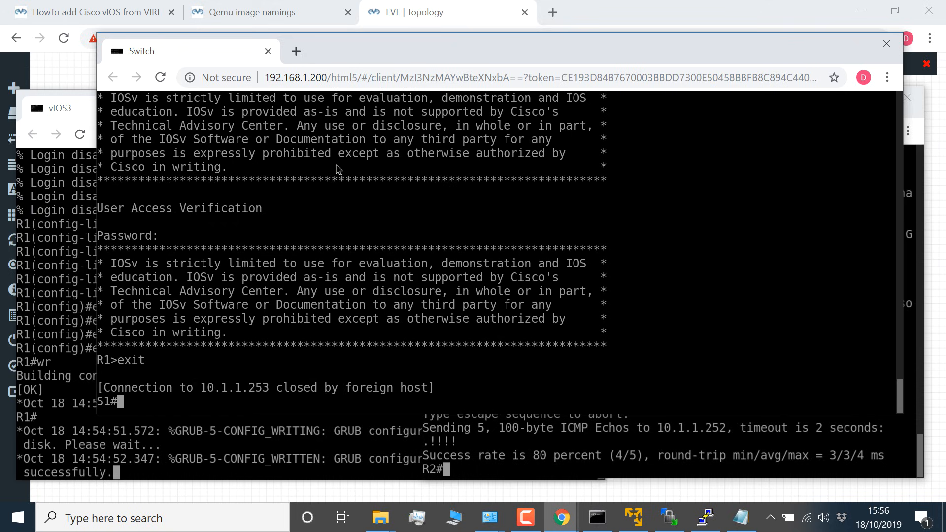
Step: Go to R1's console and save its running configuration with wr
left_click_drag(368, 53, 408, 42)
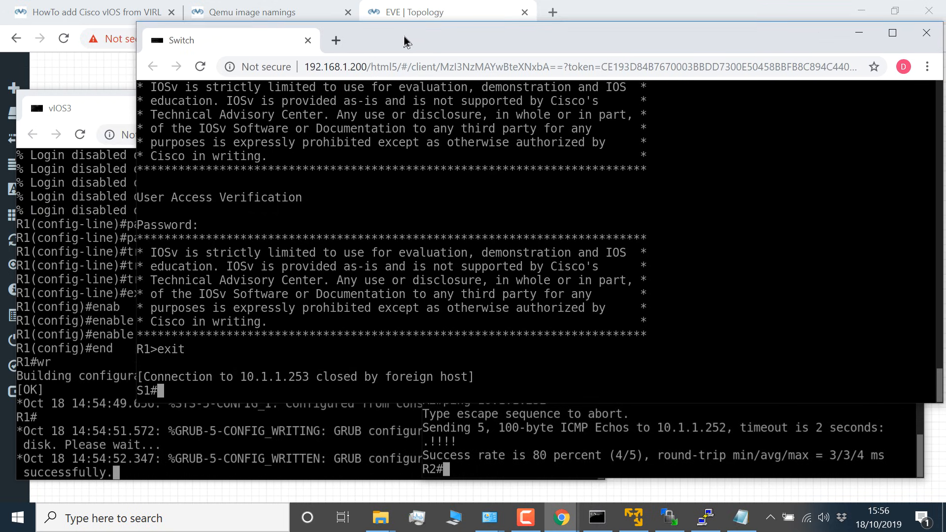
left_click(32, 280)
key("Return")
key("Return")
key("Return")
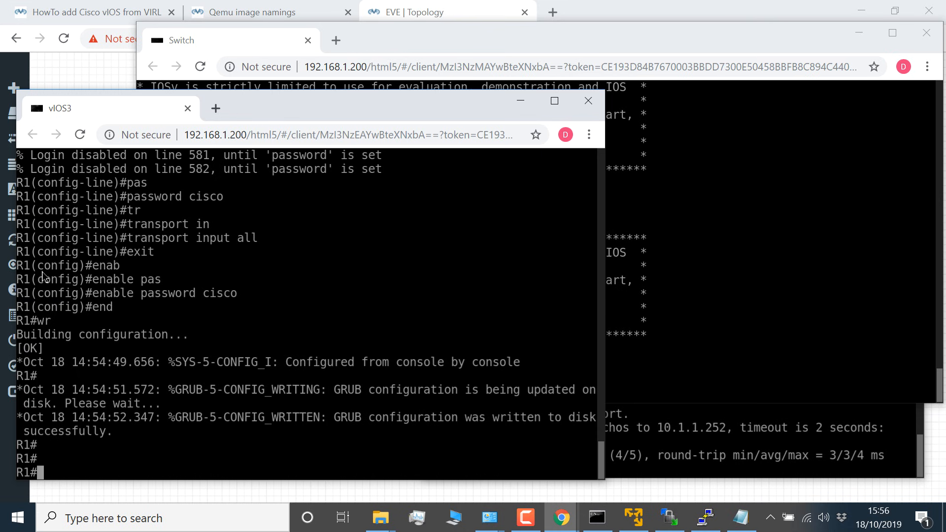
type("wr")
key("Return")
Step: Save the running configuration of switch S1 with wr
left_click(487, 26)
key("Return")
key("Return")
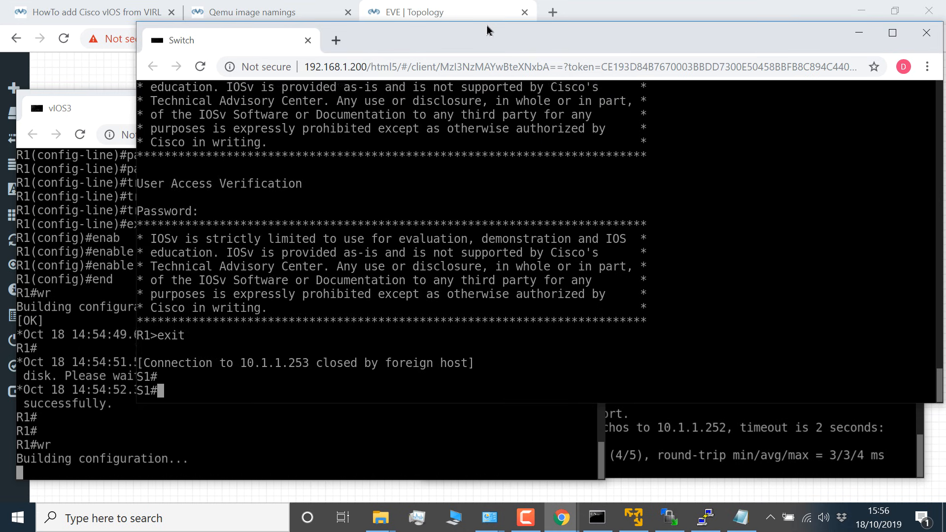
type("wr")
key("Return")
Step: Save the running configuration of R2 with wr
left_click(823, 452)
key("Return")
key("Return")
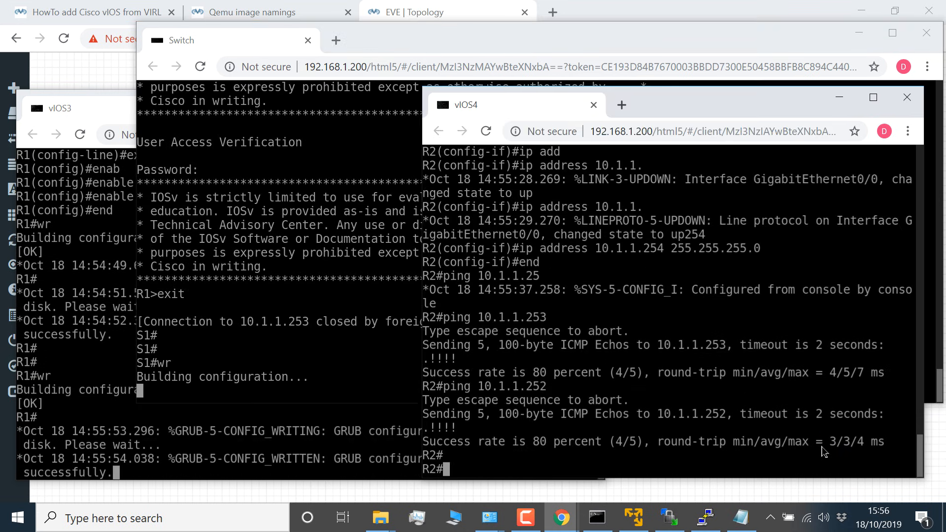
type("wr")
key("Return")
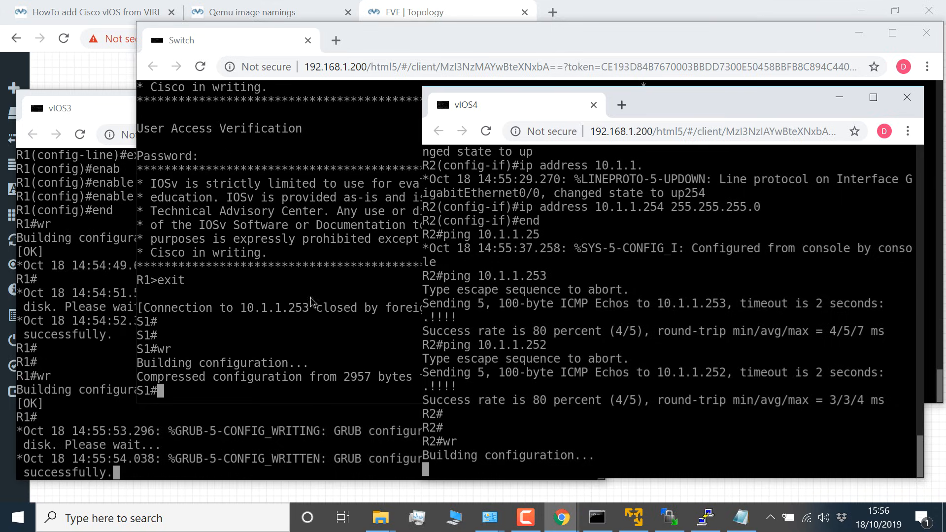
Step: Run sh cdp neighbors on S1, maximize its console and examine the R1 and R2 entries
left_click(294, 291)
type("sh cdp")
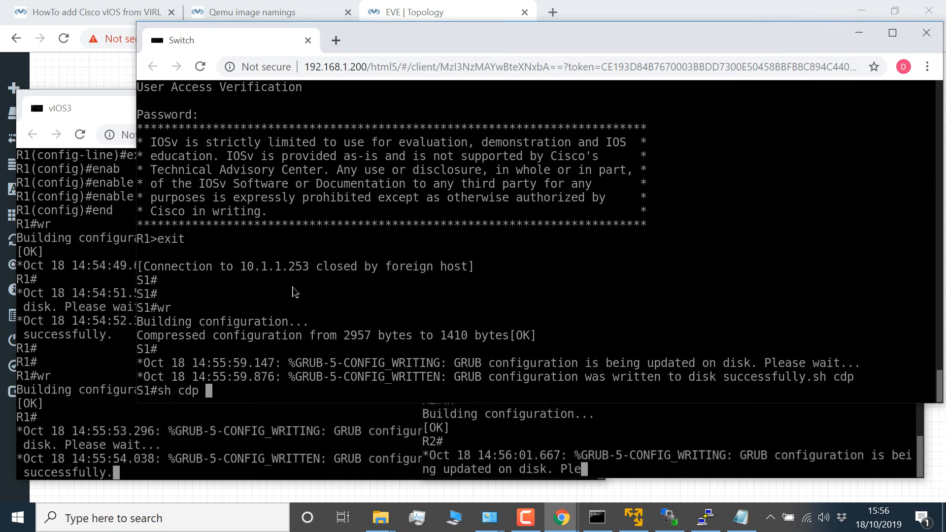
type(" nei")
key("Tab")
key("Return")
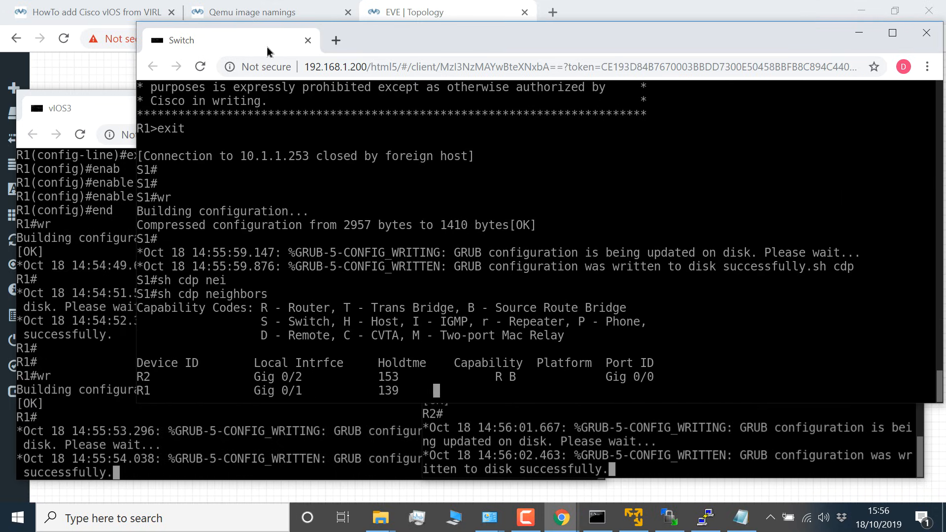
double_click(420, 49)
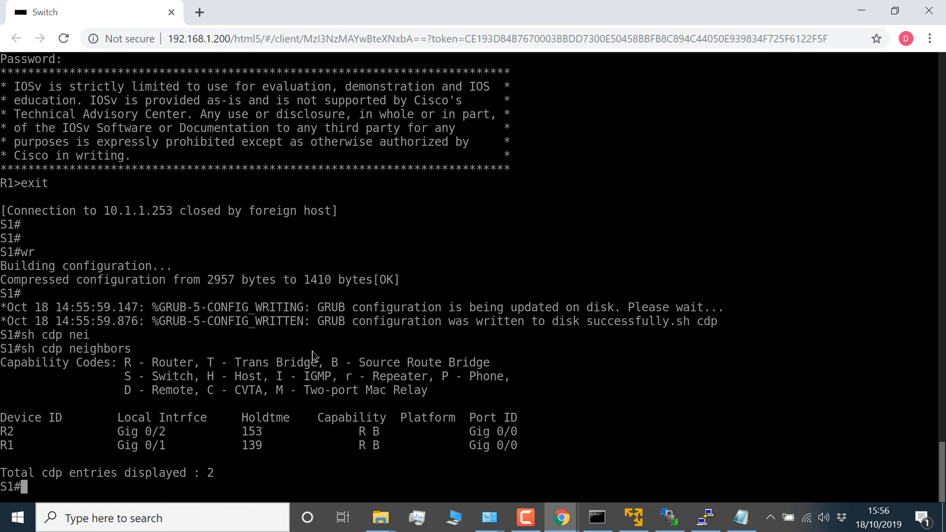
left_click_drag(4, 447, 559, 456)
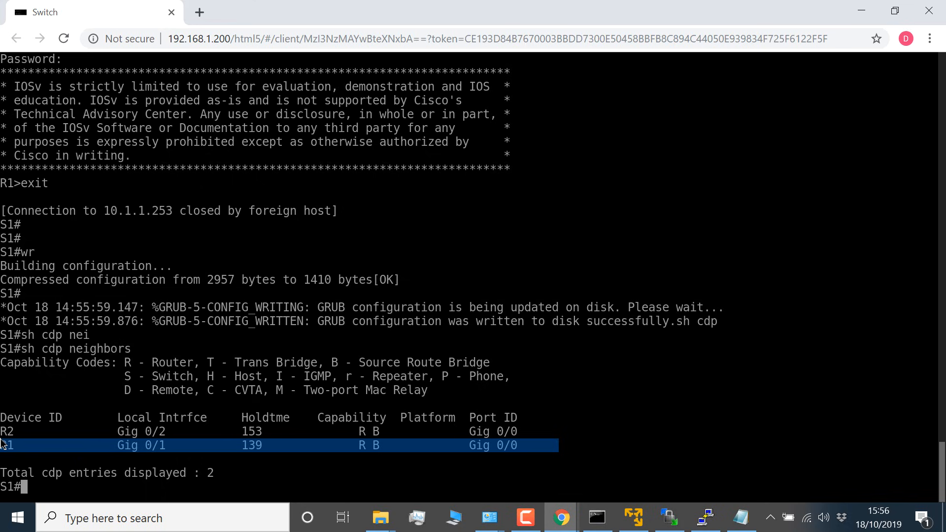
left_click_drag(4, 438, 579, 428)
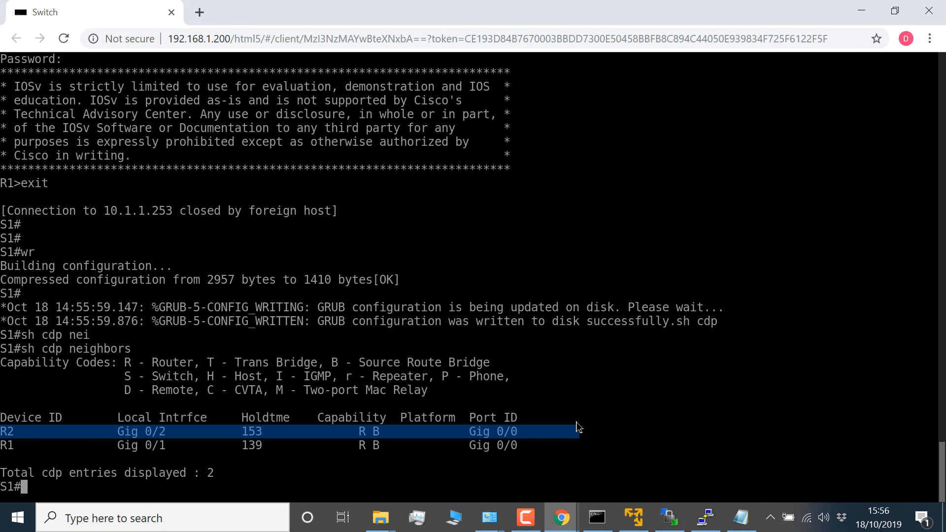
Step: Run sh ip int brief on S1 and examine the status of GigabitEthernet0/0, 0/1 and 0/2
type("sh ip int brief")
key("Return")
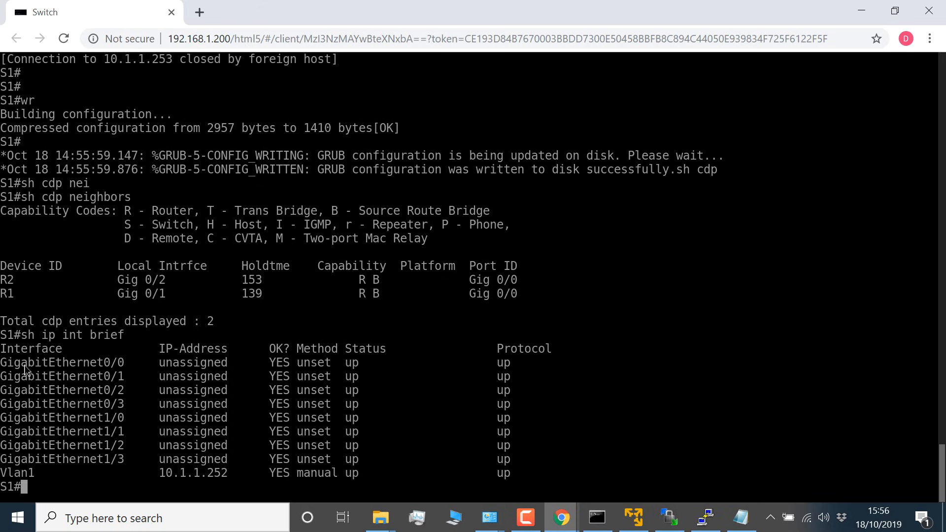
left_click_drag(4, 367, 591, 375)
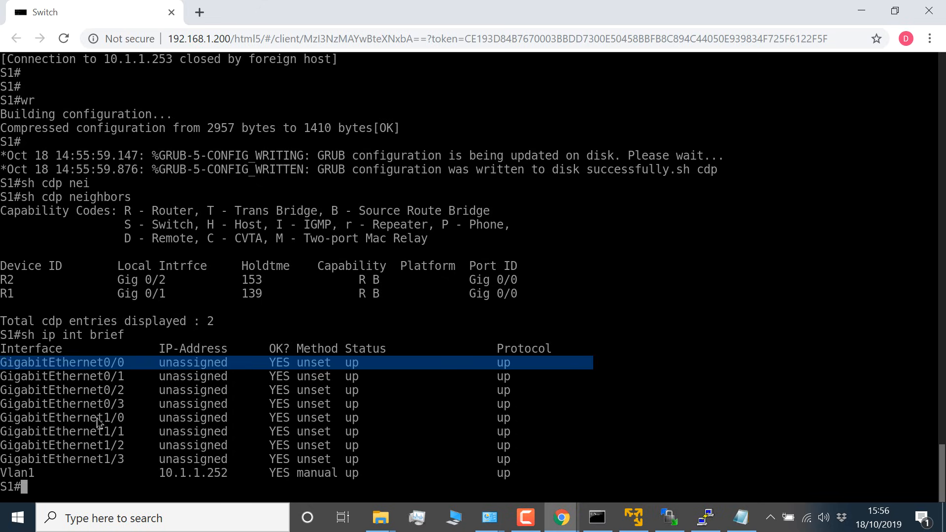
left_click_drag(4, 380, 585, 400)
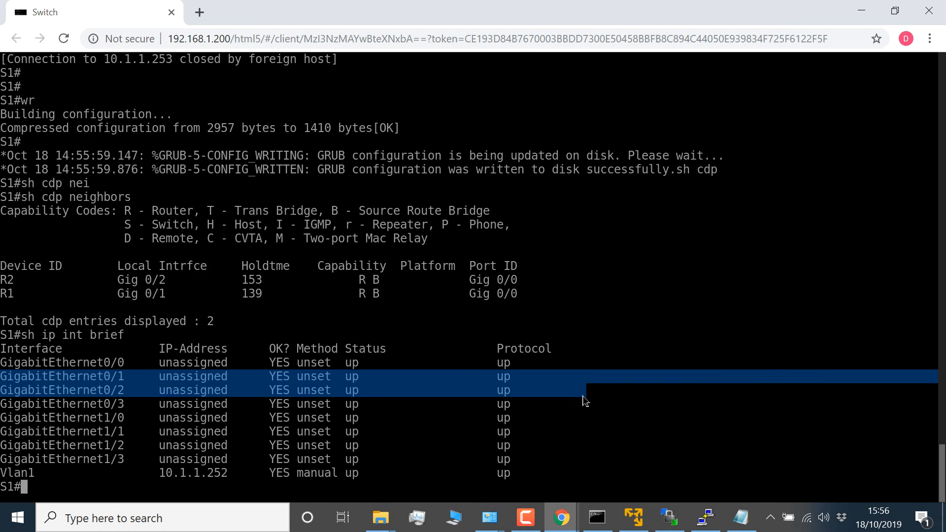
Step: Return to the EVE topology and delete the connection between VPC1 and VPC2
key("alt+Tab")
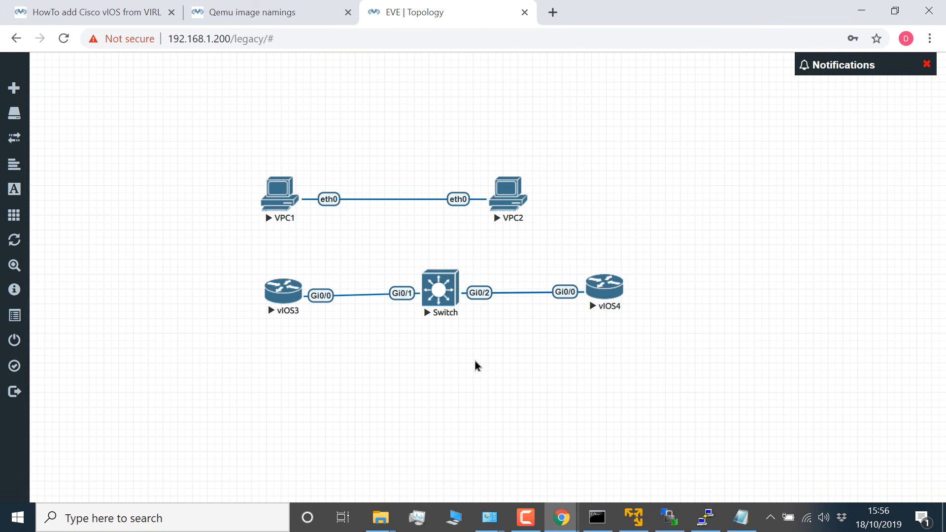
left_click(407, 202)
right_click(407, 203)
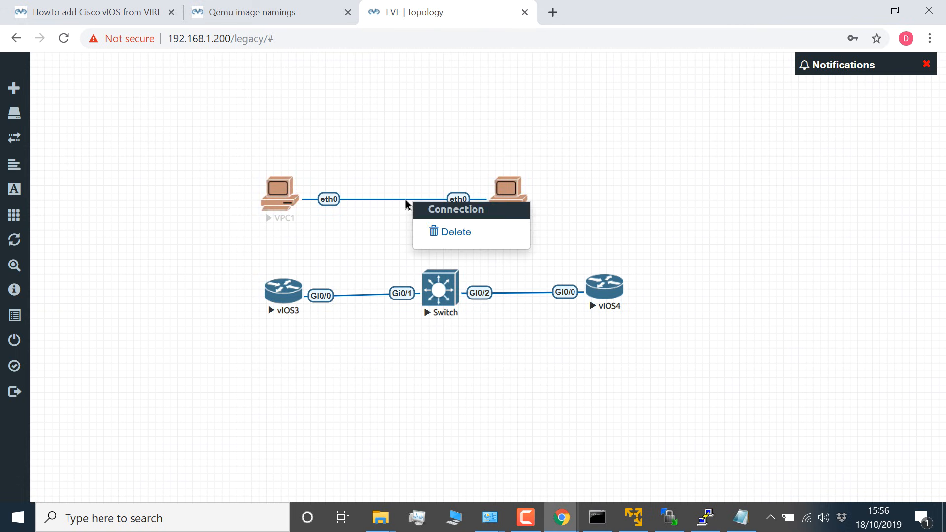
left_click(445, 232)
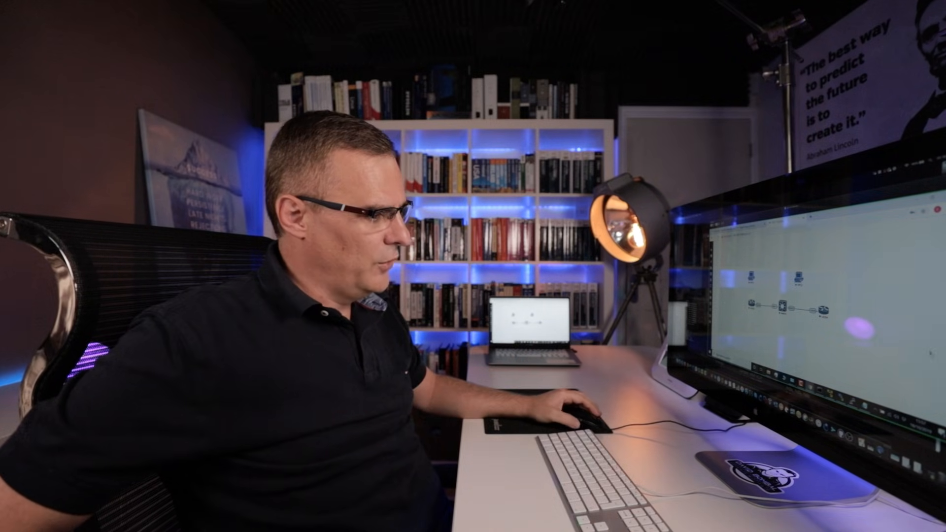
left_click(830, 394)
left_click(814, 369)
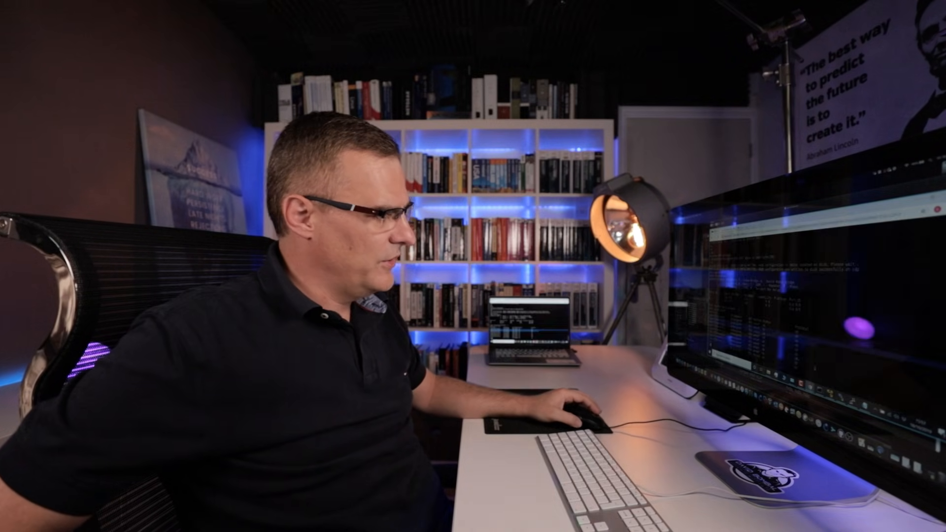